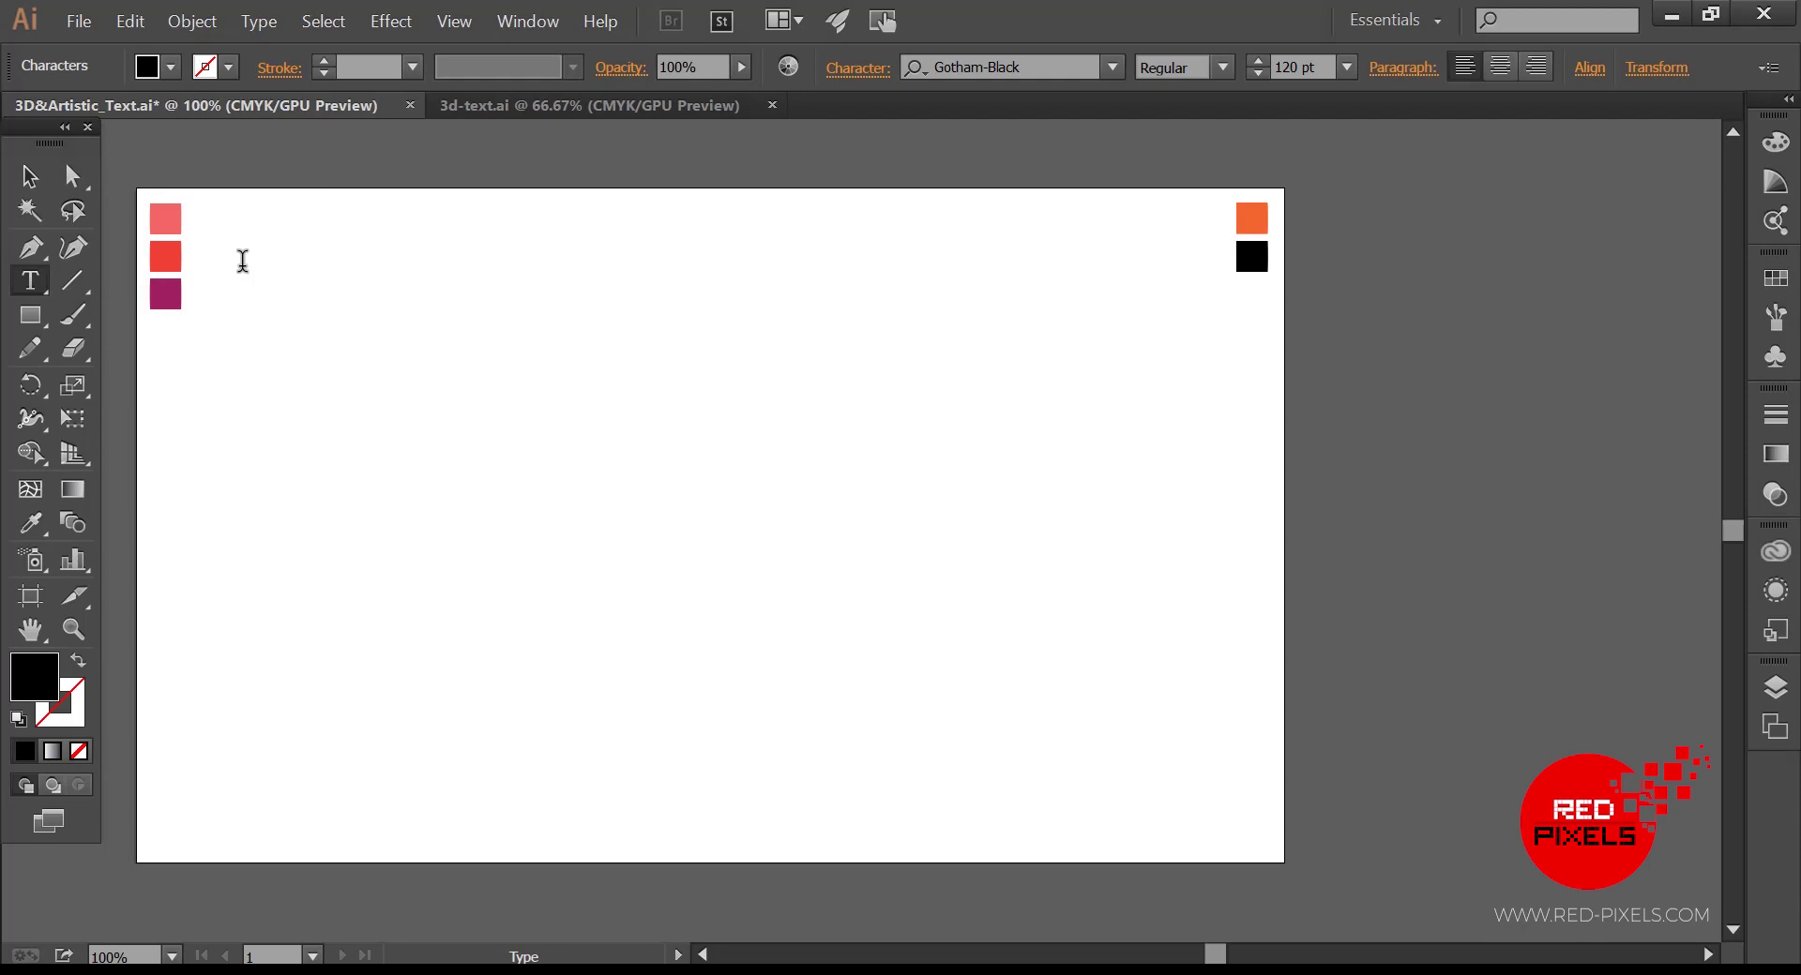
Step: Add the text DESIGN in Gotham-Black at 120 pt and place it beside the pink, red and purple swatches
left_click(242, 261)
type("DESIGN")
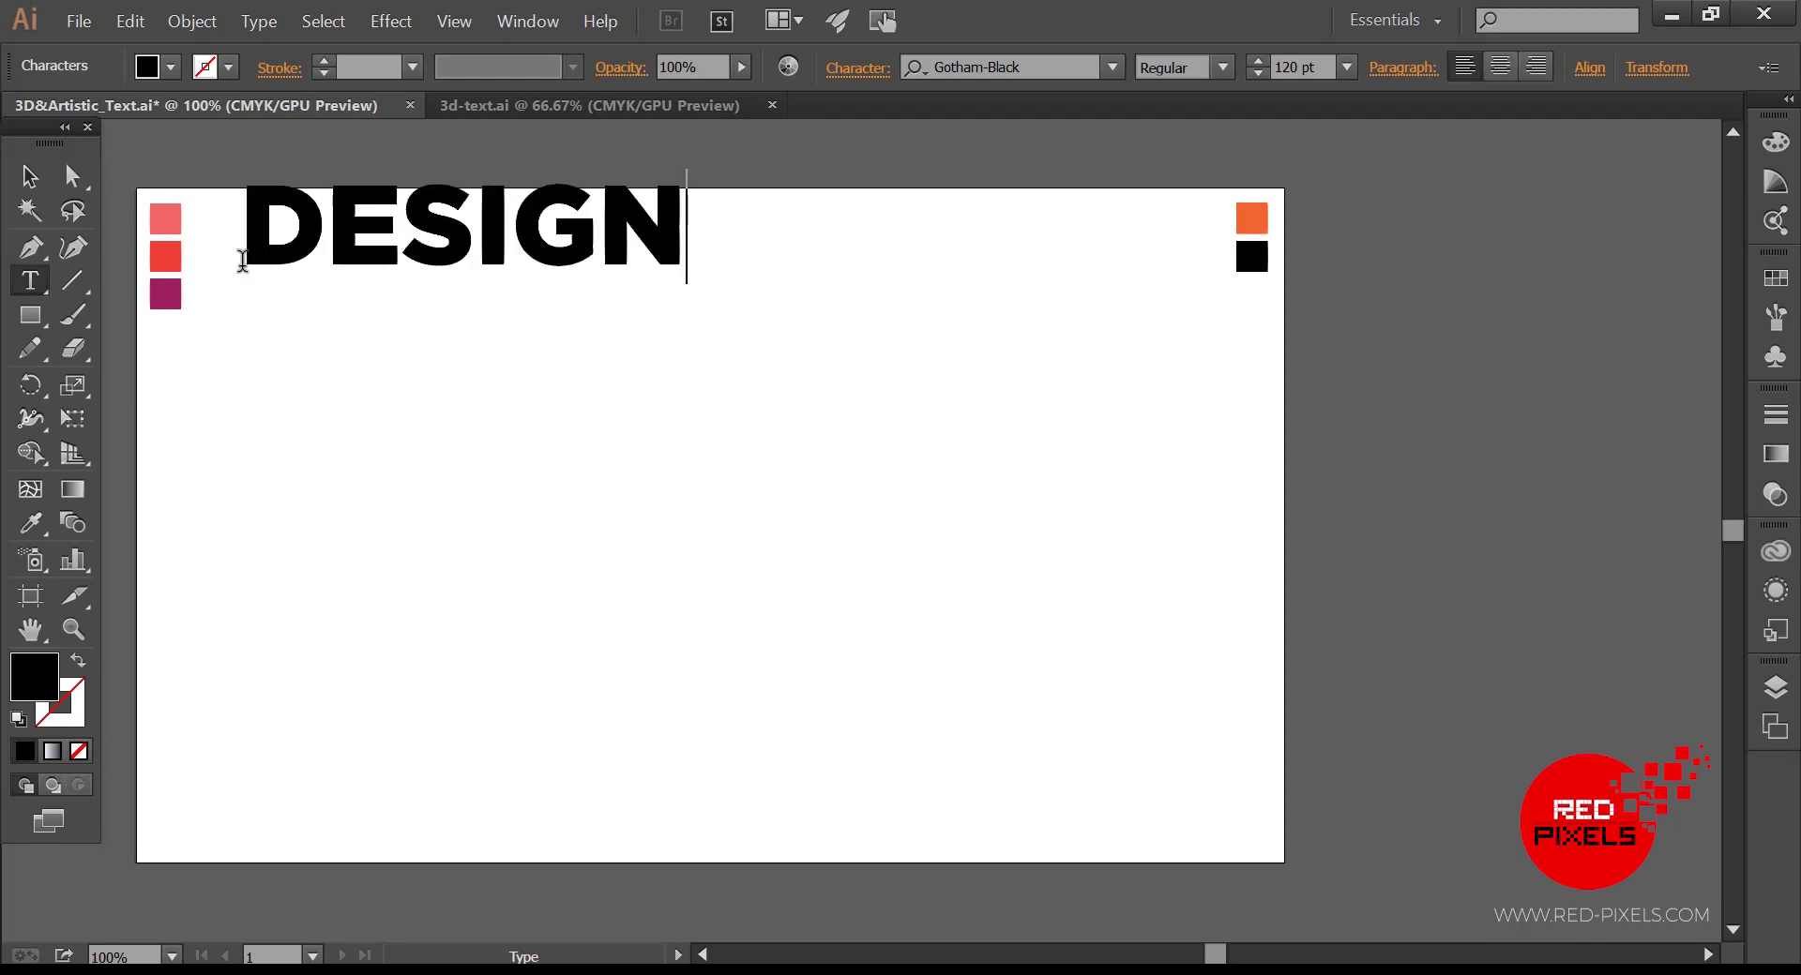
left_click(31, 177)
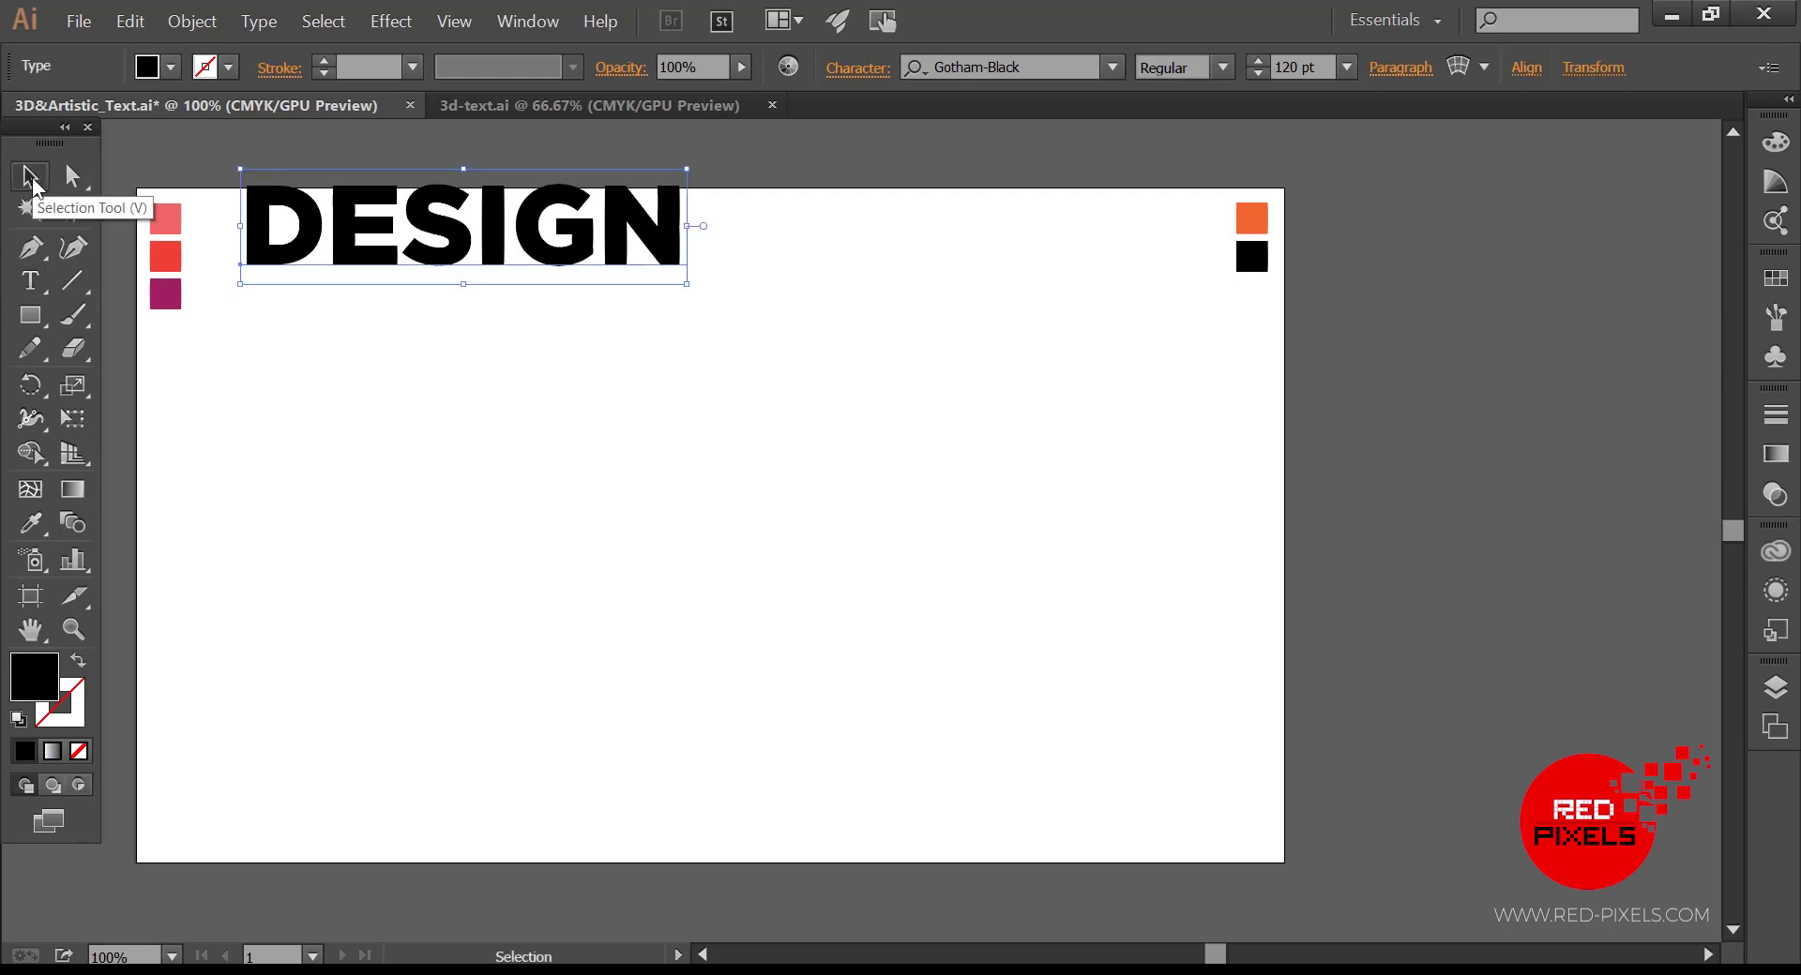
left_click_drag(474, 249, 450, 285)
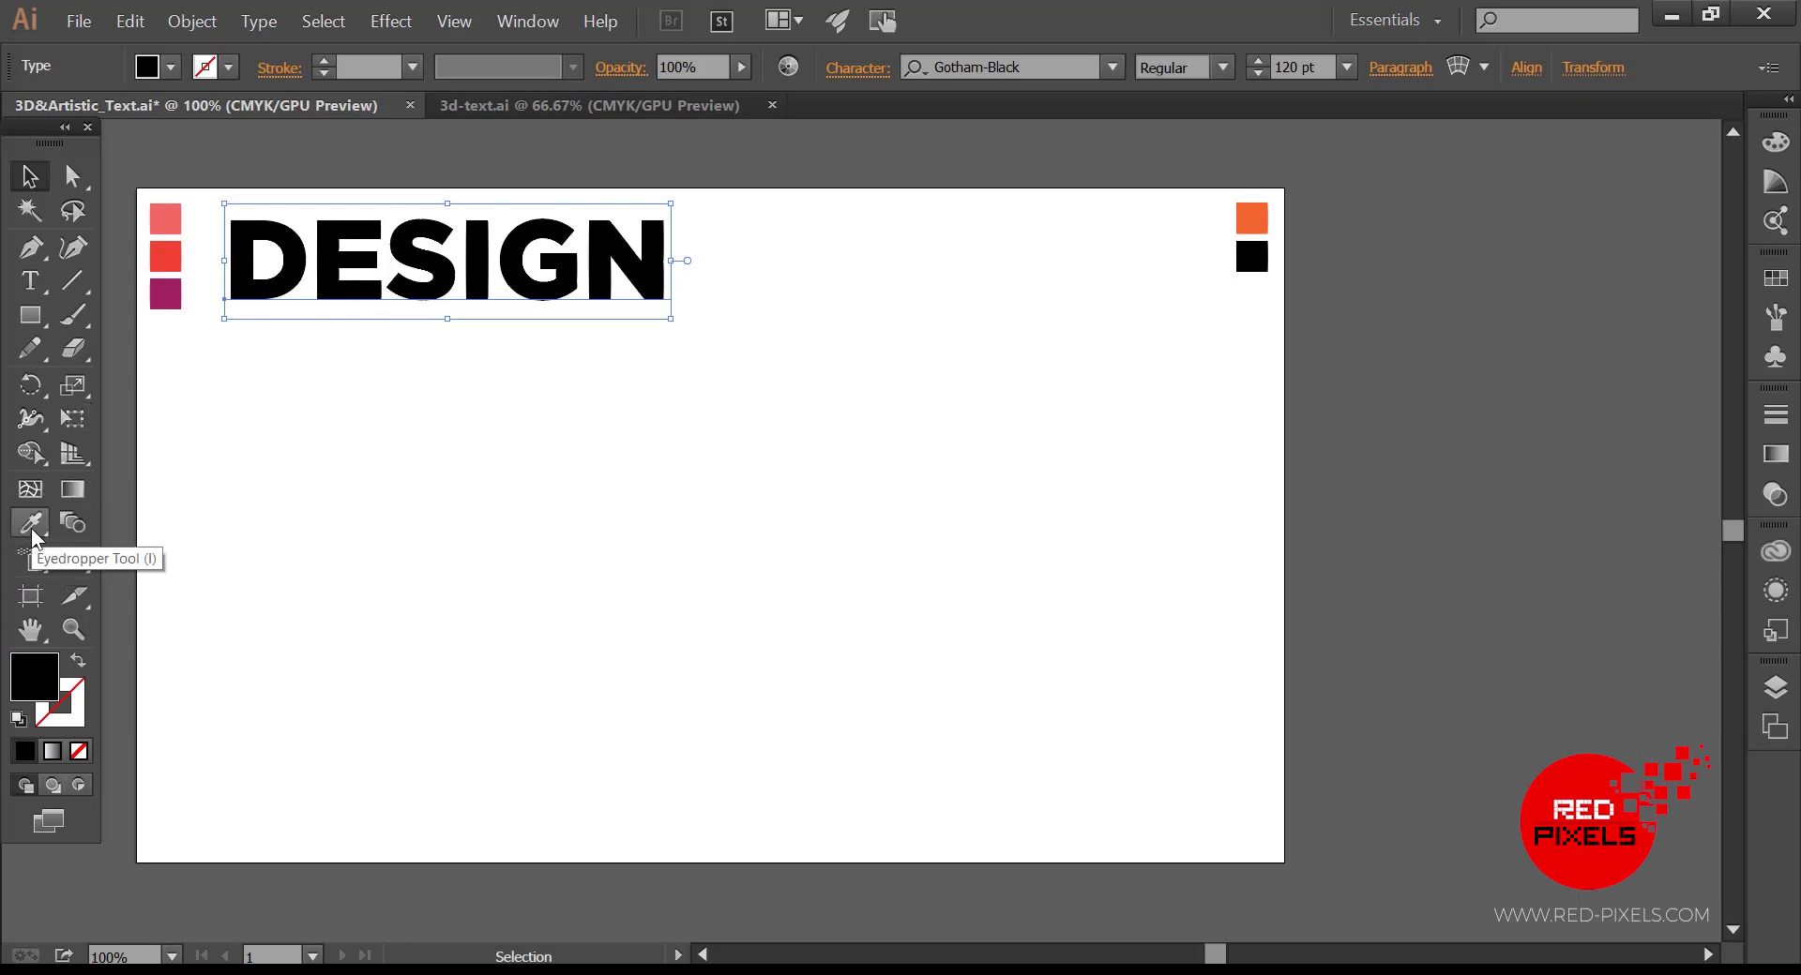
Step: Fill the DESIGN text with the light pink swatch colour and convert it to outlines
left_click(165, 219)
key("v")
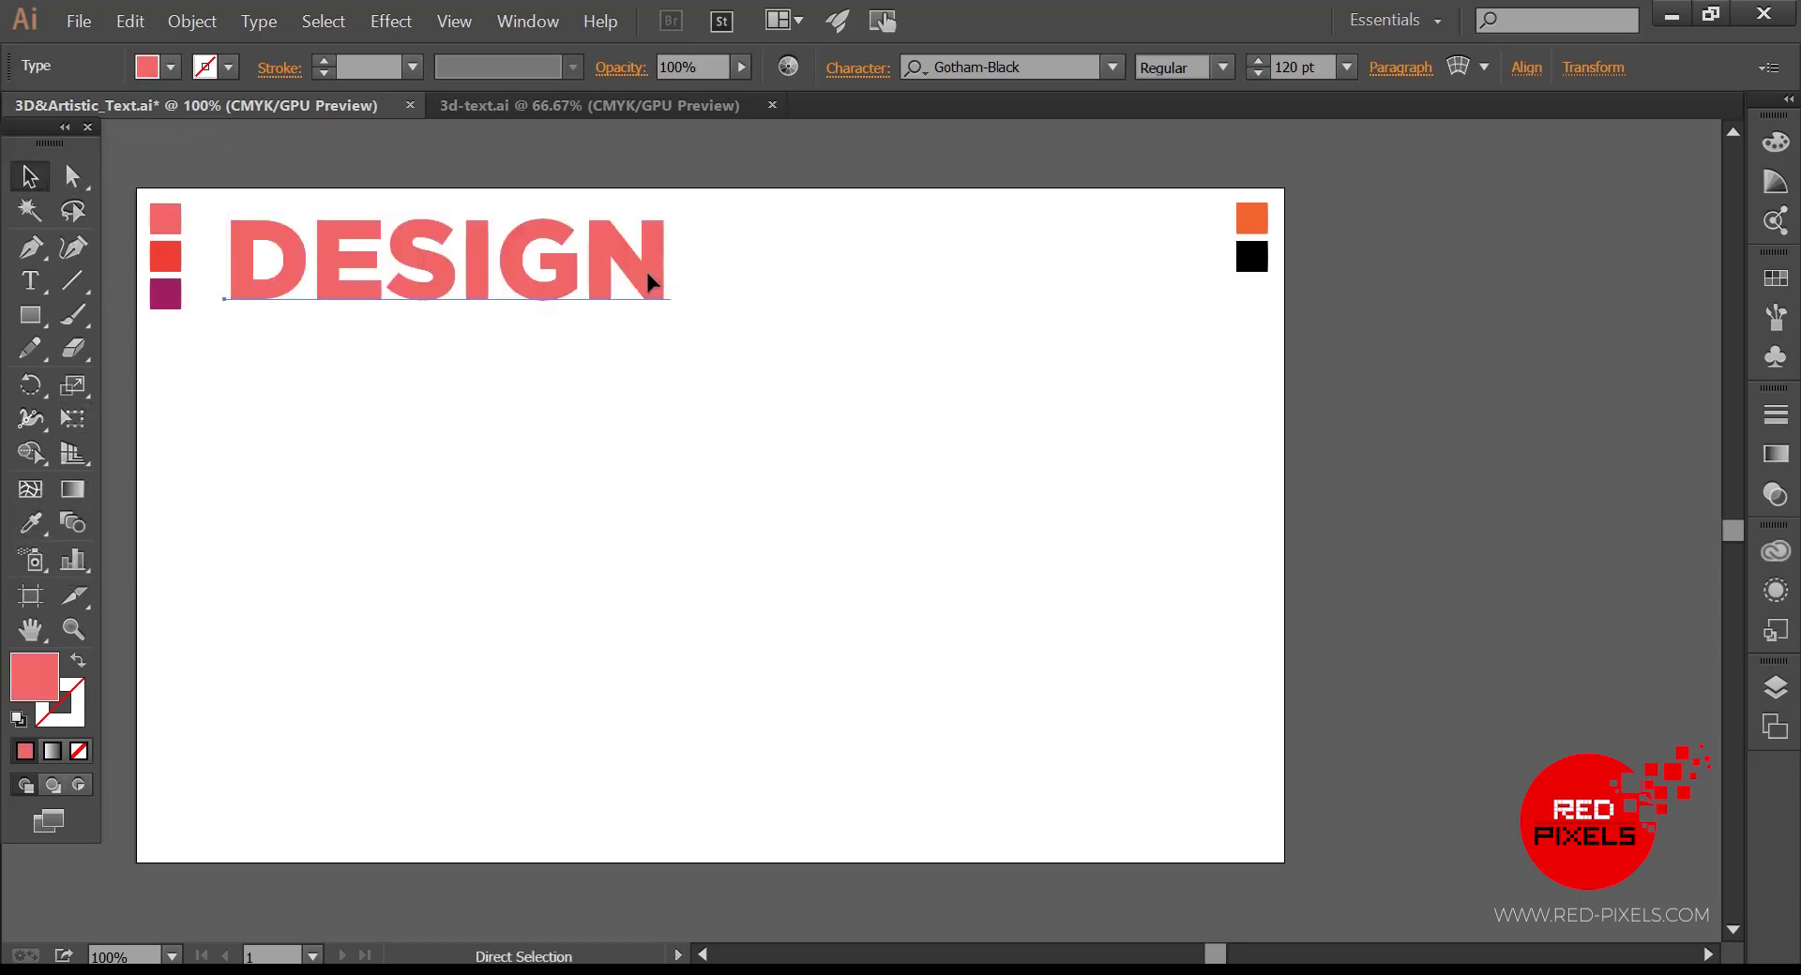
right_click(649, 281)
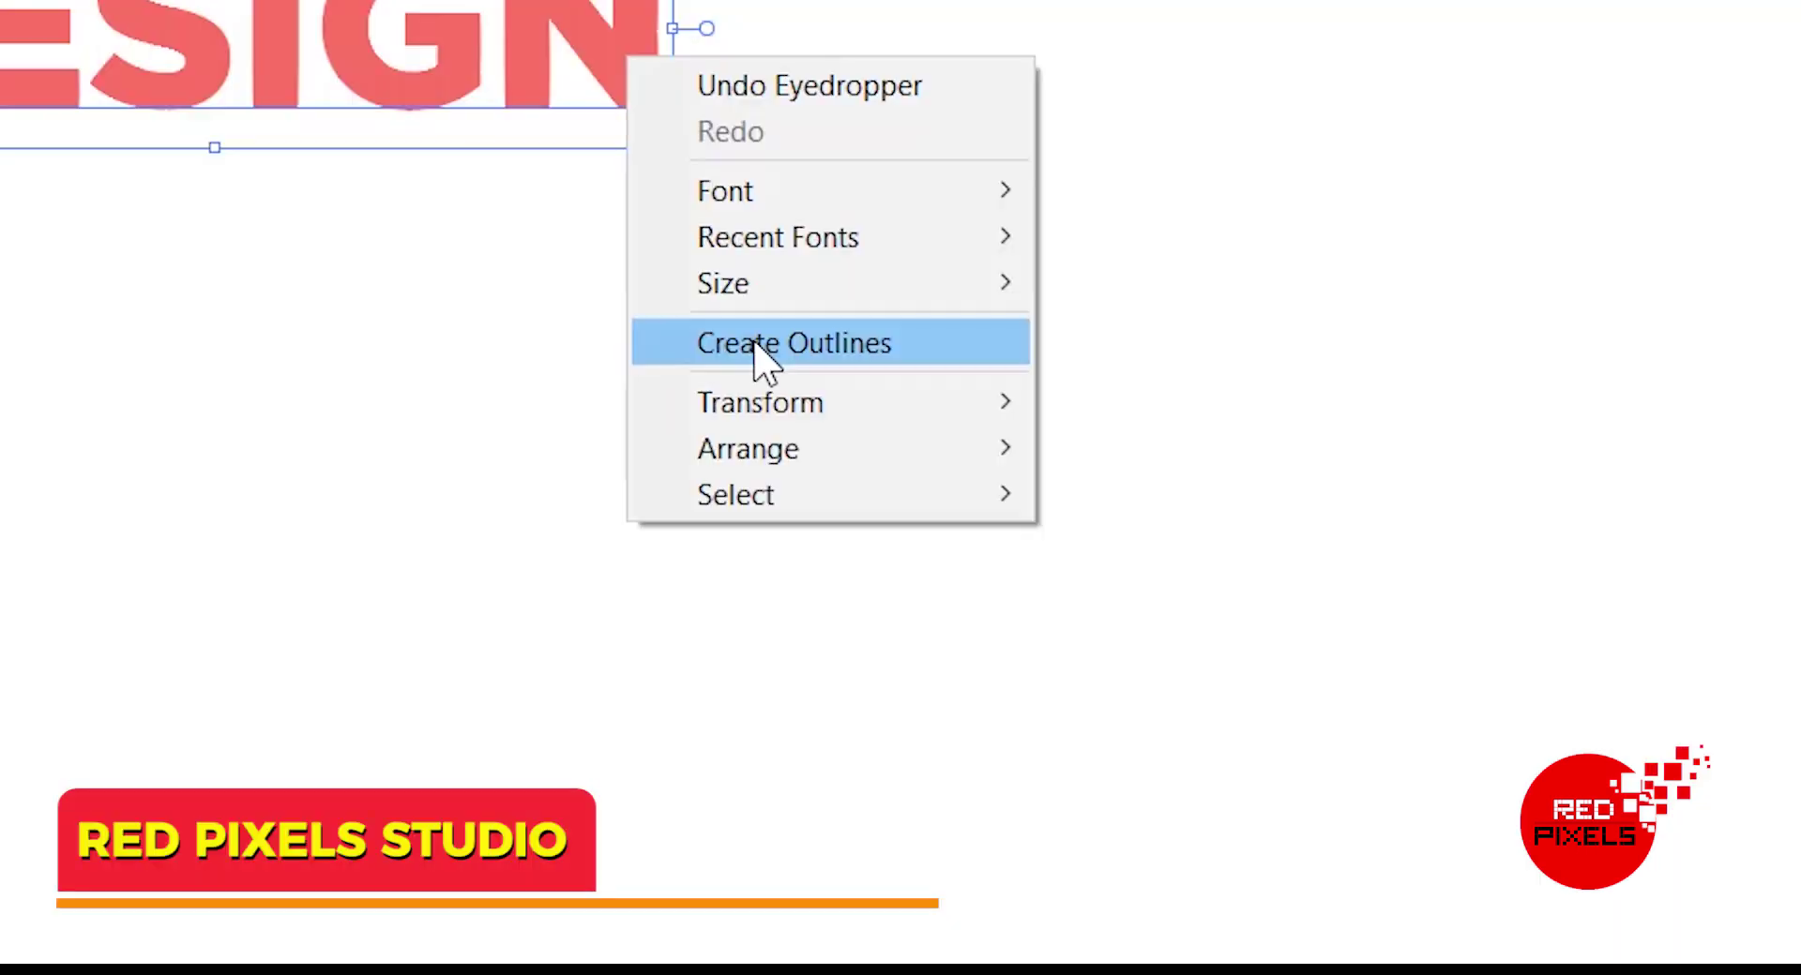
left_click(708, 414)
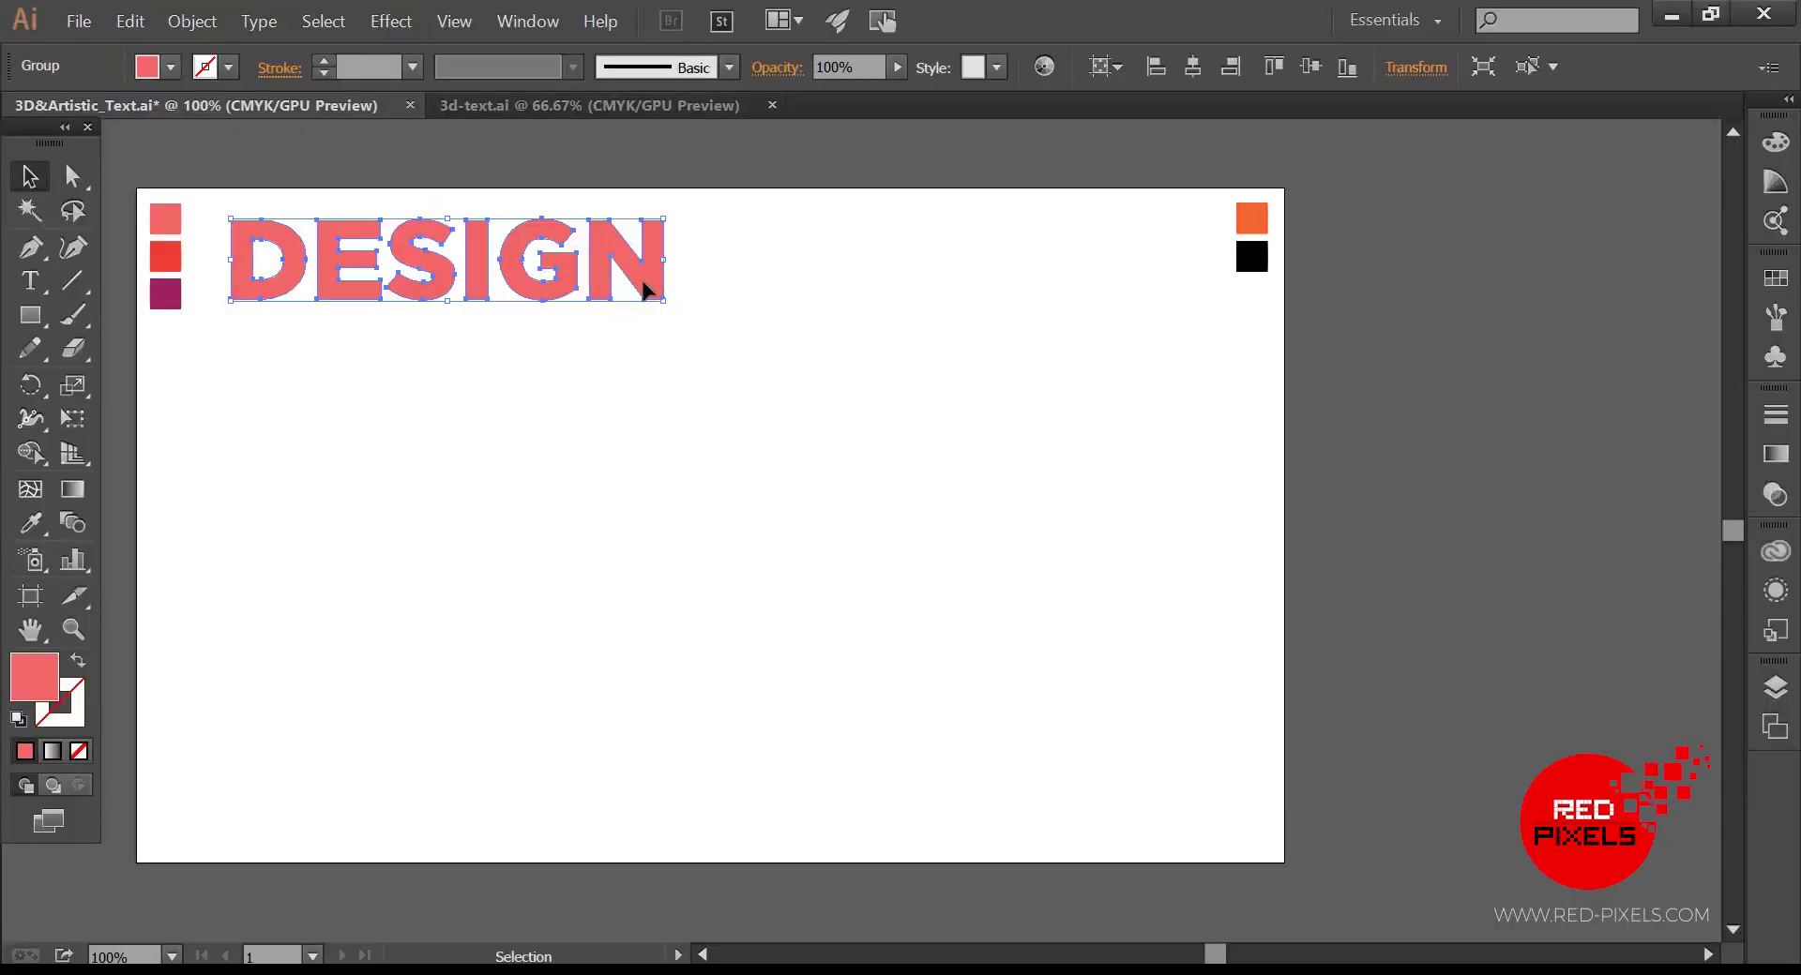
Step: Copy the outlined DESIGN, paste it in place and move the copy diagonally down to the right of the original
left_click(143, 25)
left_click(156, 121)
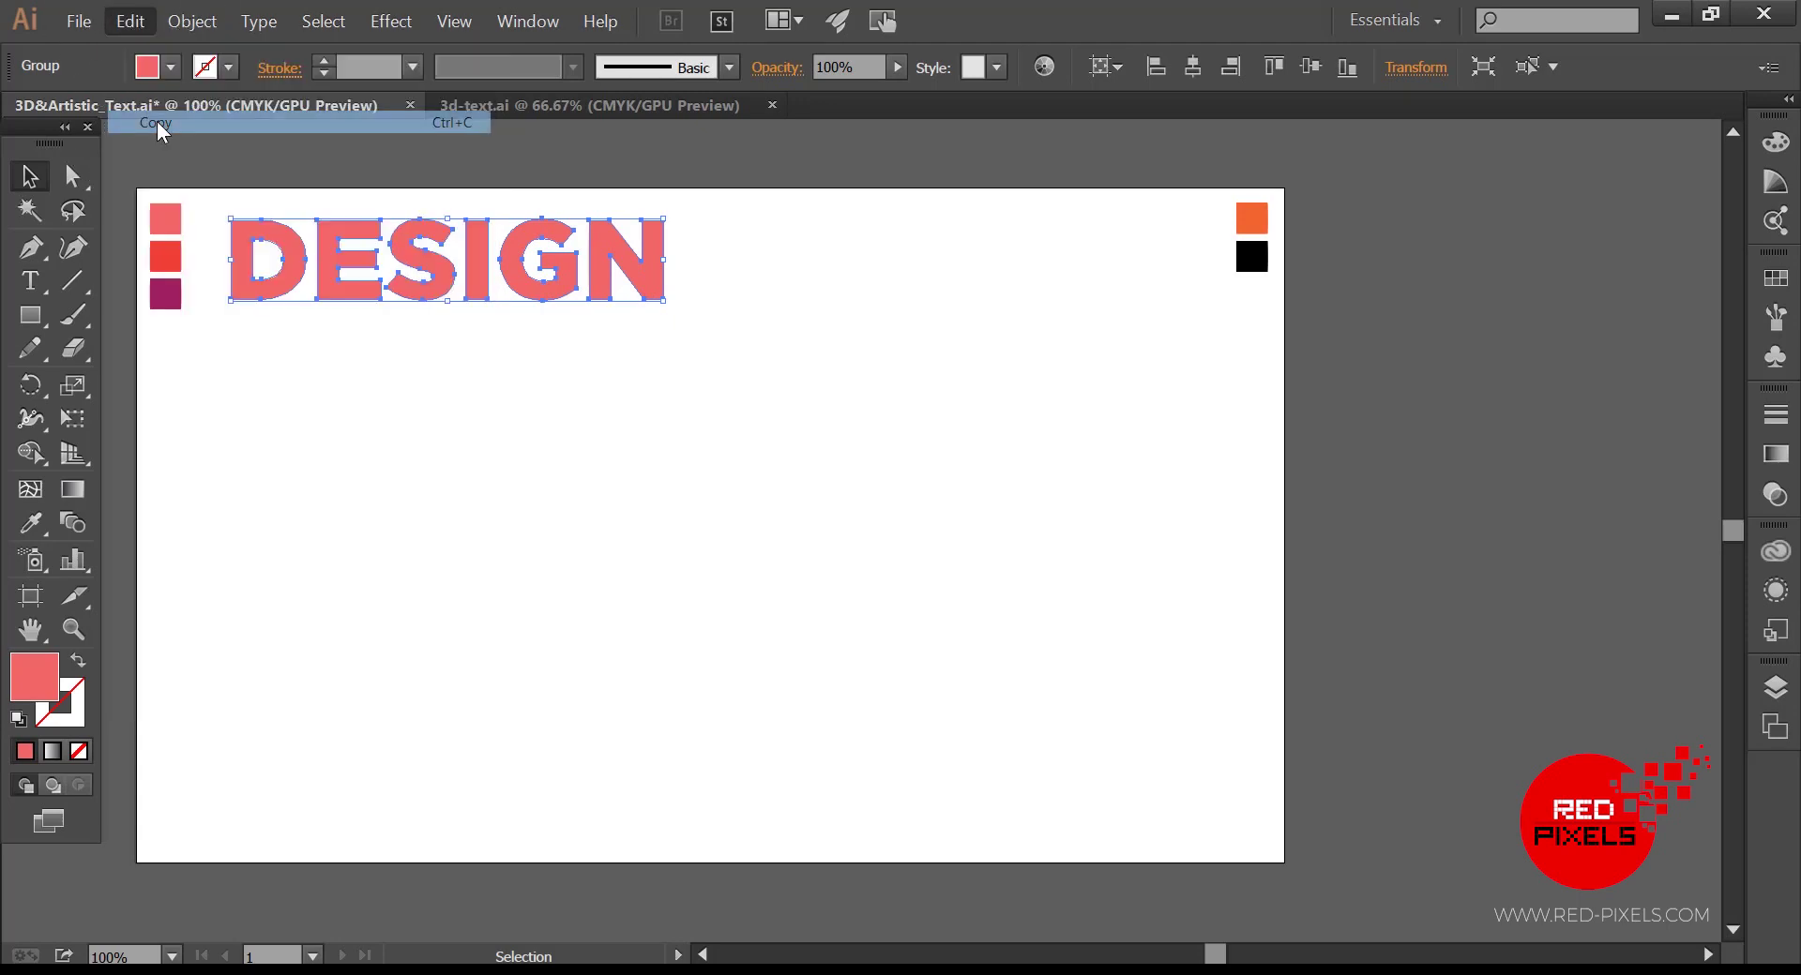
left_click(134, 25)
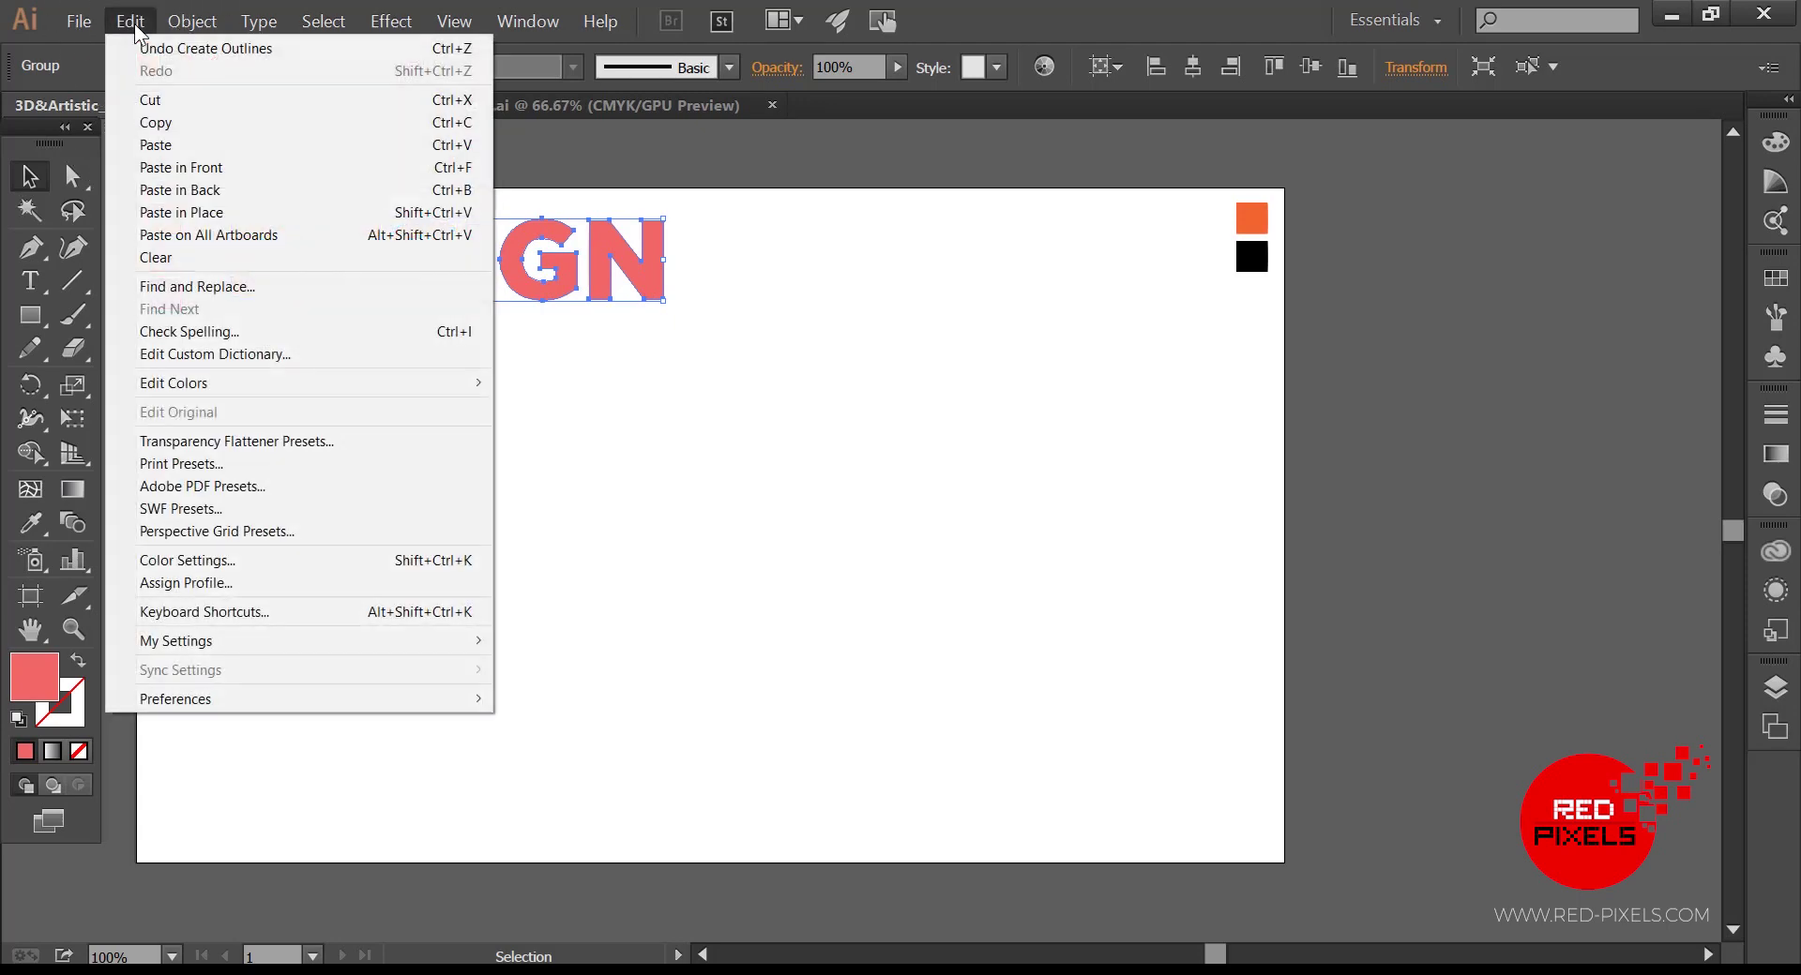
left_click(187, 213)
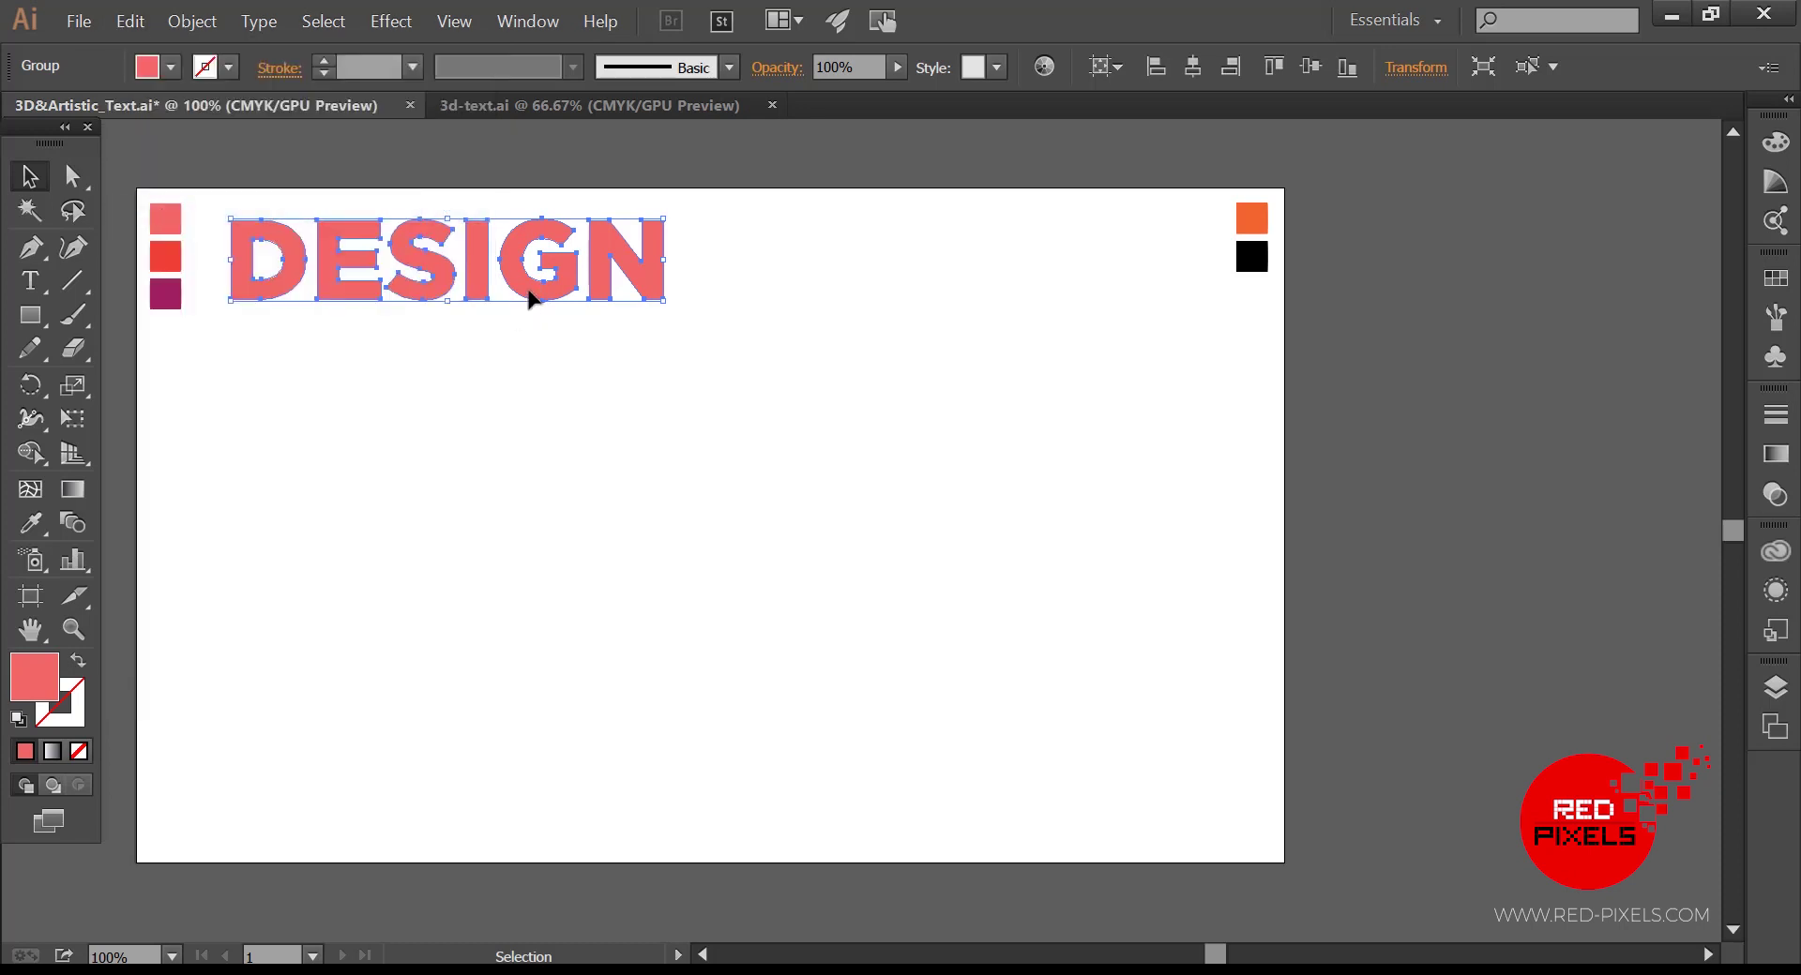
left_click_drag(529, 292, 576, 371)
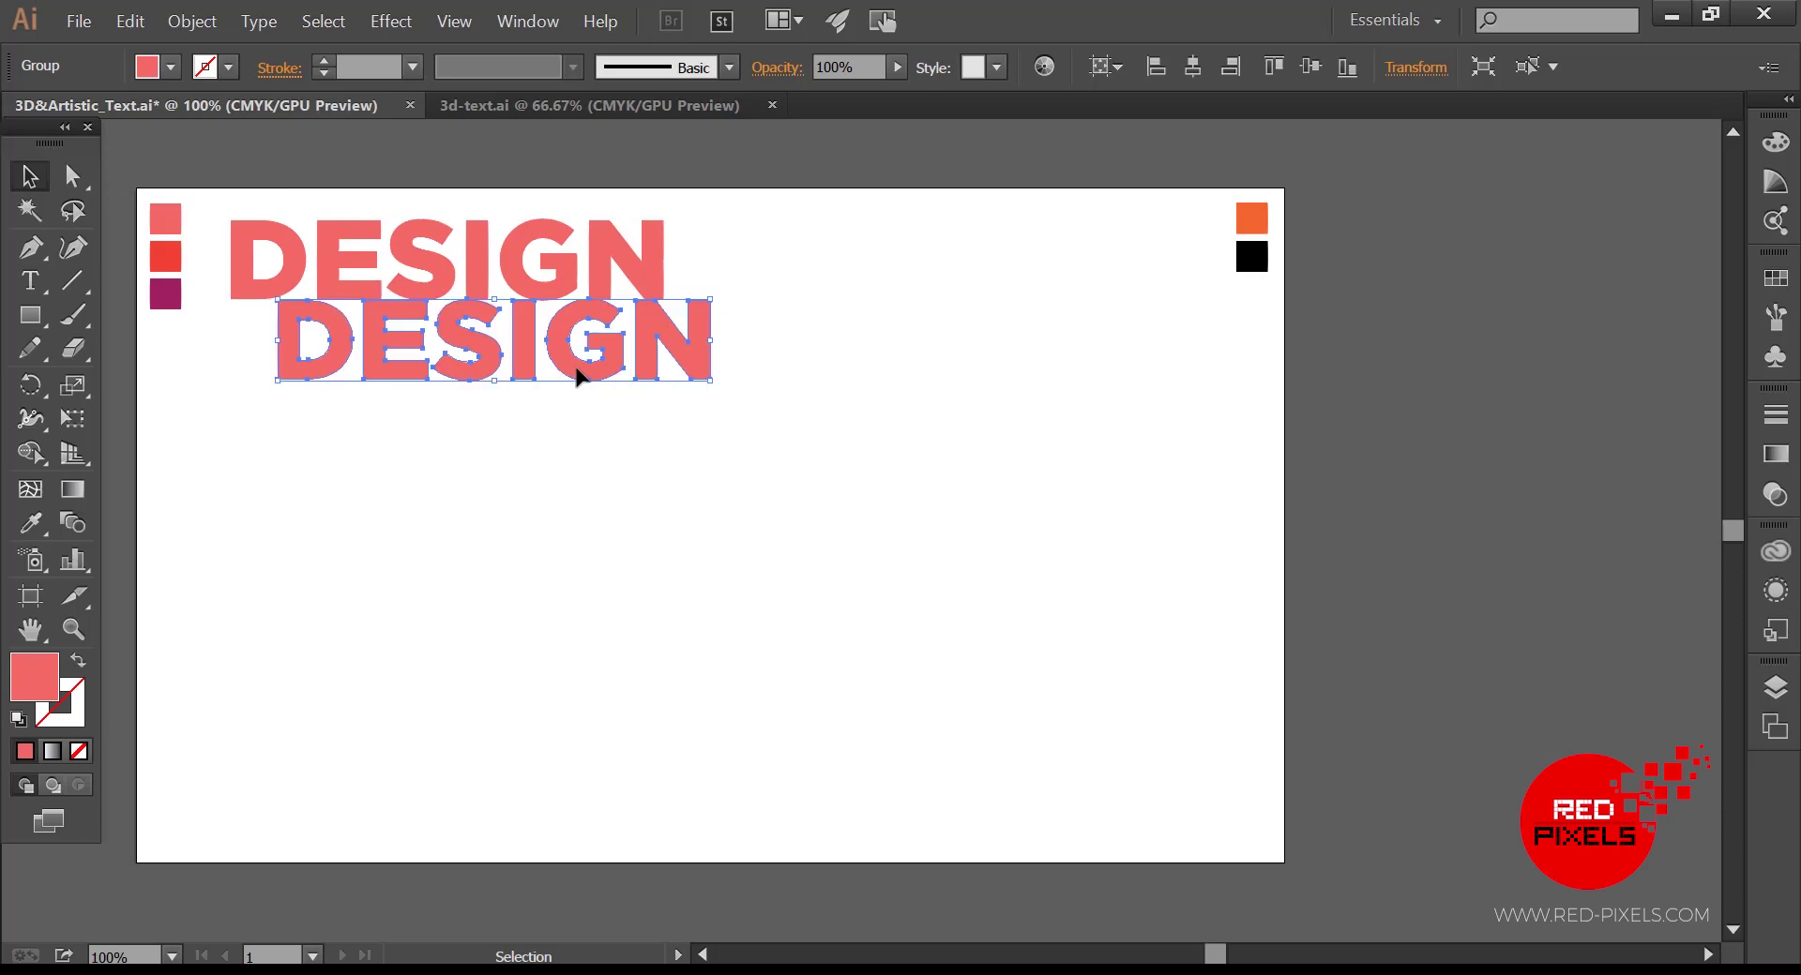
Step: Fill the lower DESIGN copy with the sampled purple swatch colour and deselect it
left_click(29, 528)
left_click(170, 293)
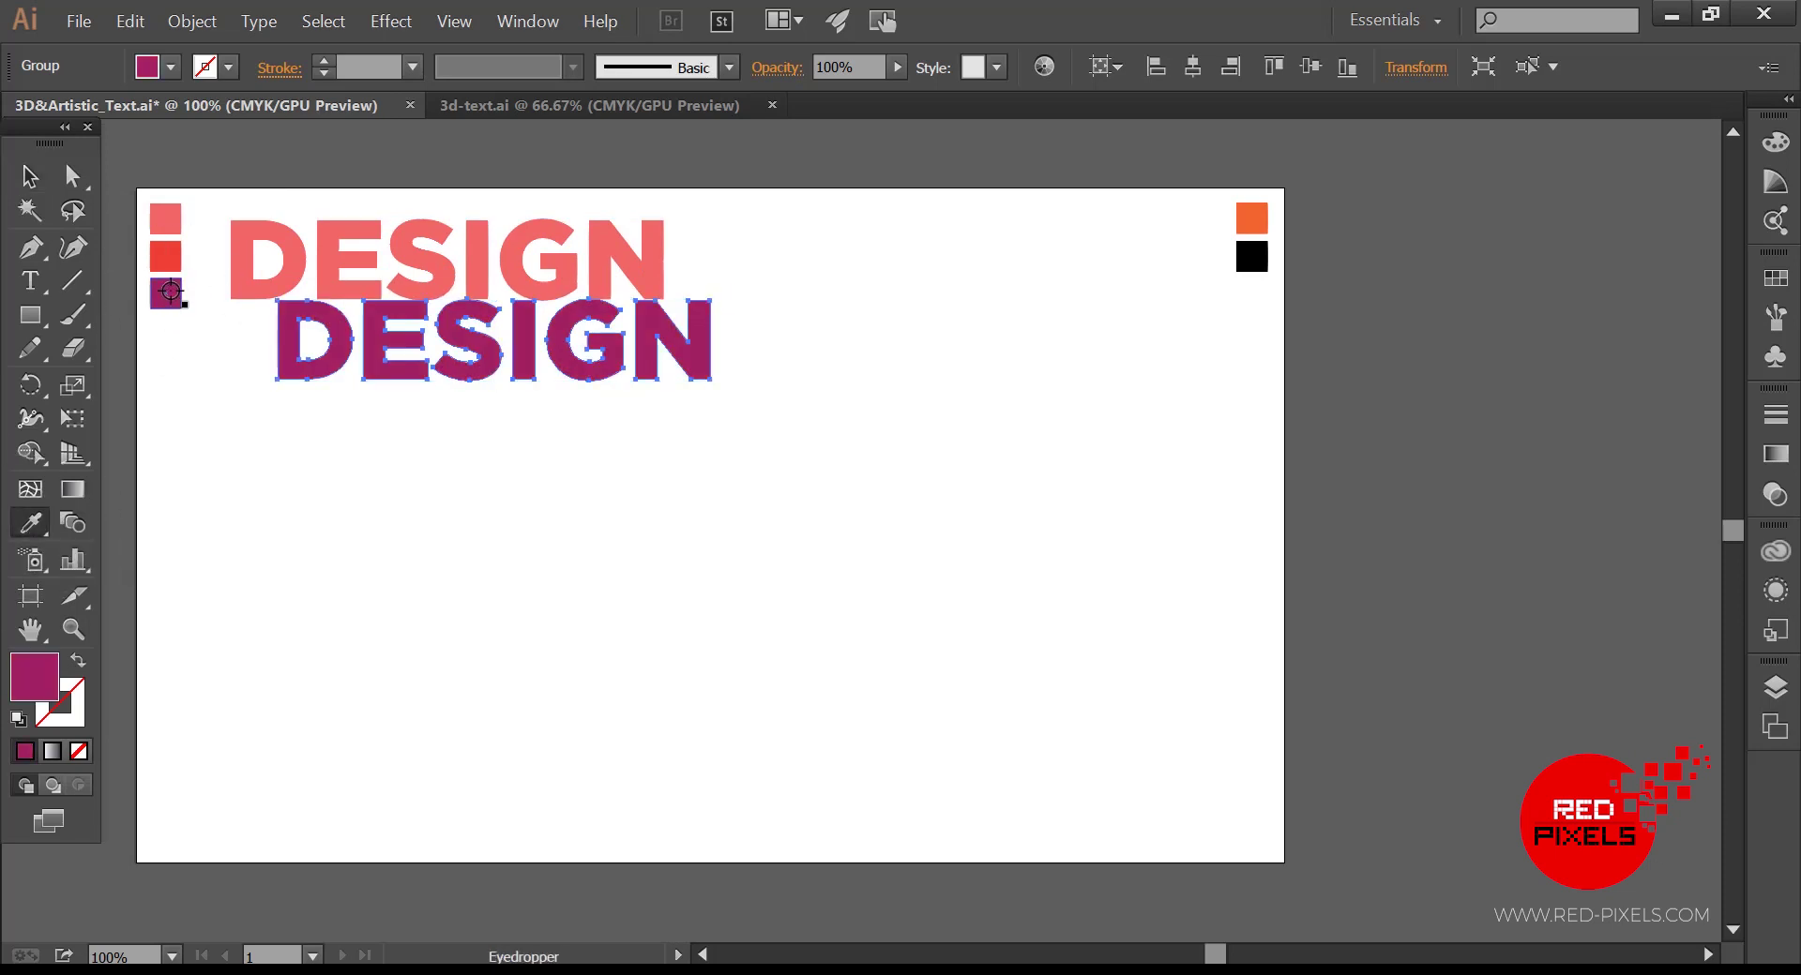
key("v")
key("ctrl+shift+a")
Step: Fill the upper DESIGN with the sampled red swatch colour and bring it to the front
left_click(440, 272)
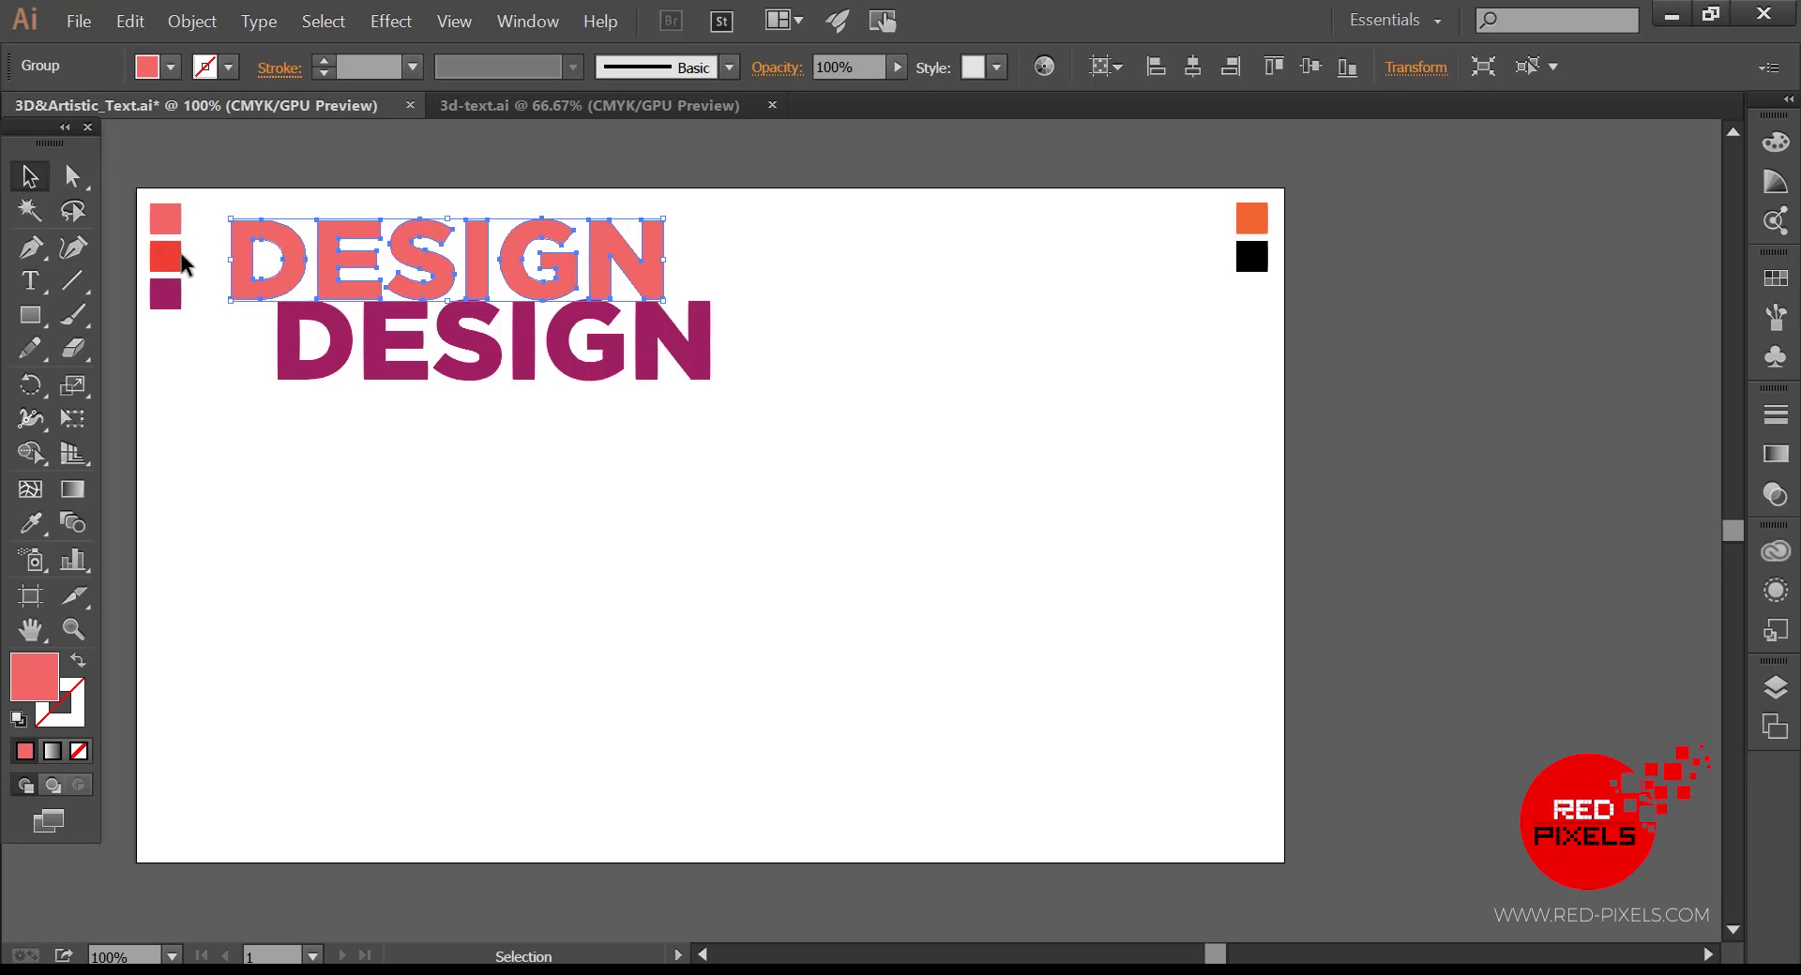
left_click(31, 525)
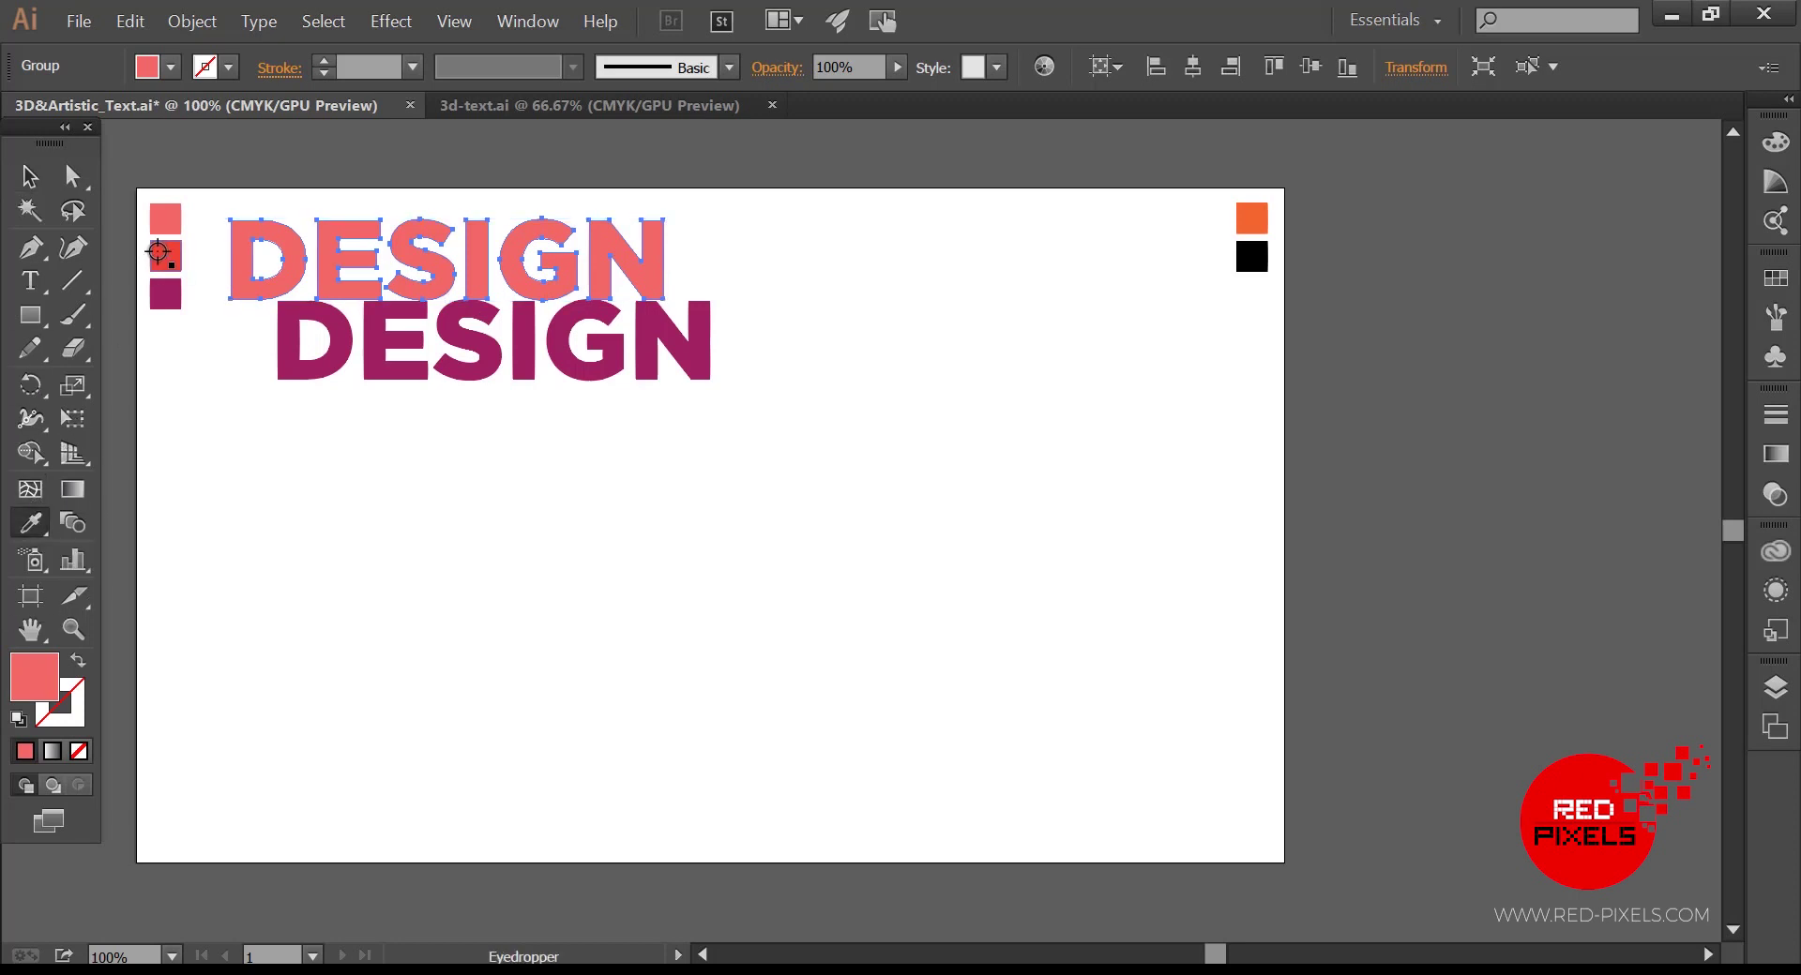
left_click(168, 256)
key("v")
right_click(658, 265)
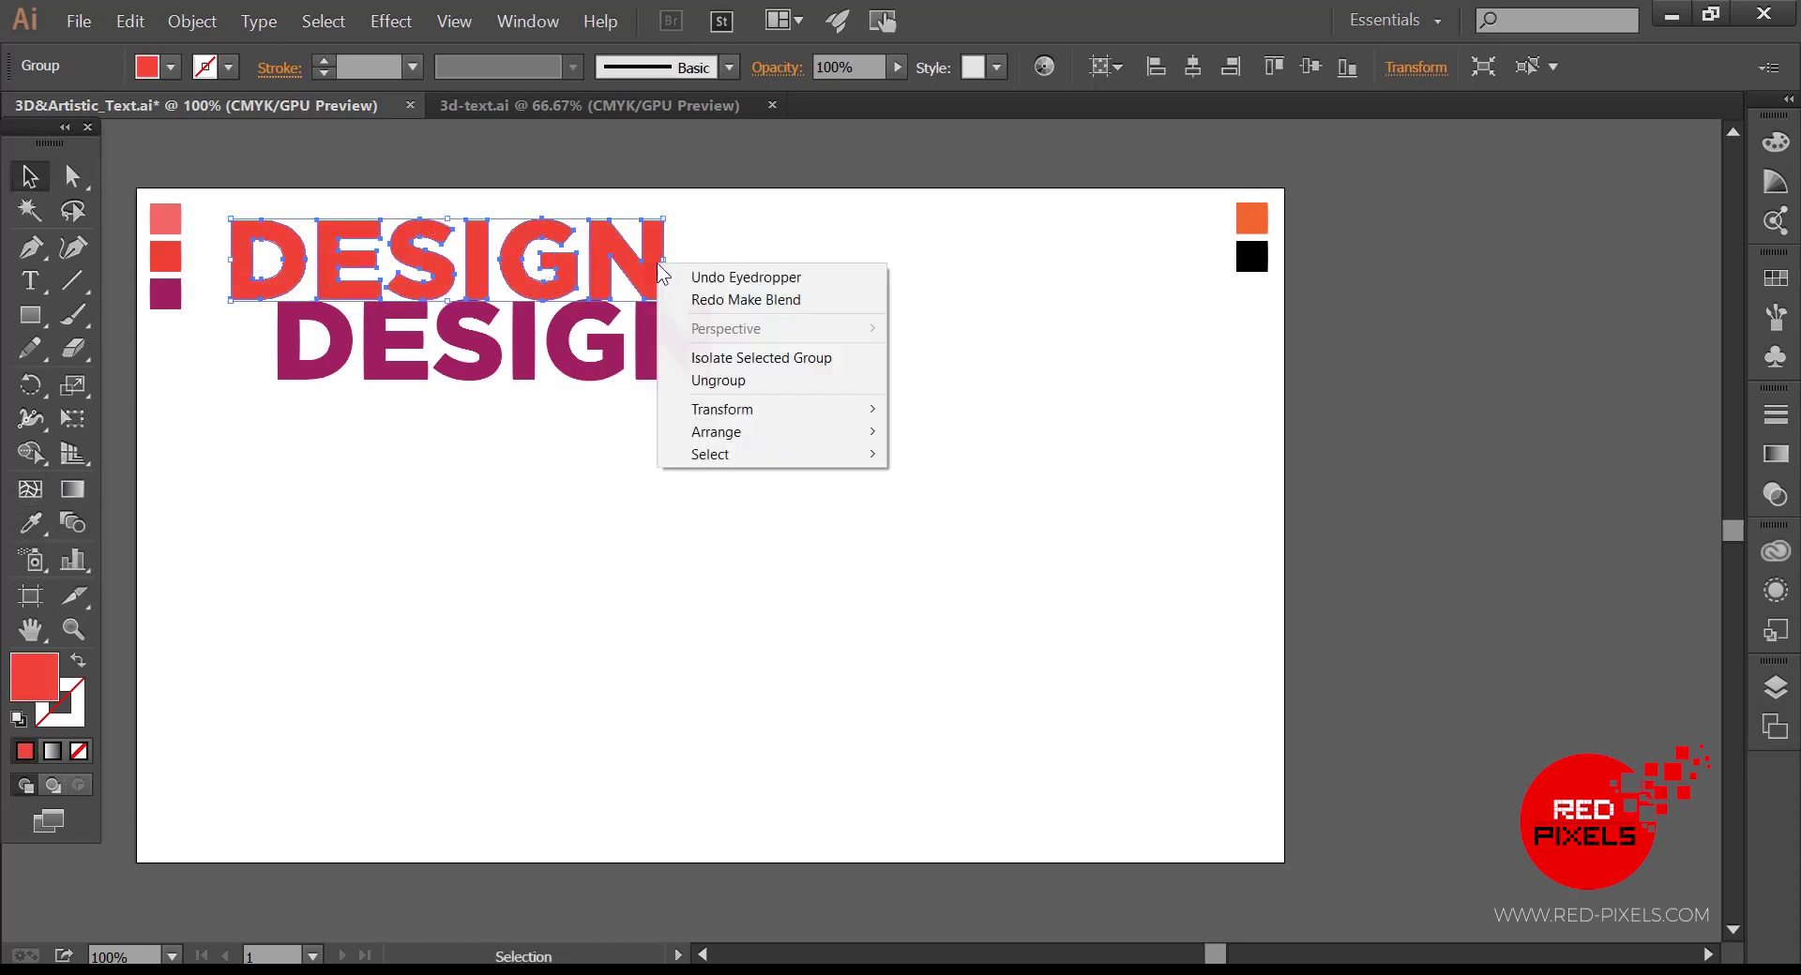
mouse_move(711, 436)
left_click(630, 433)
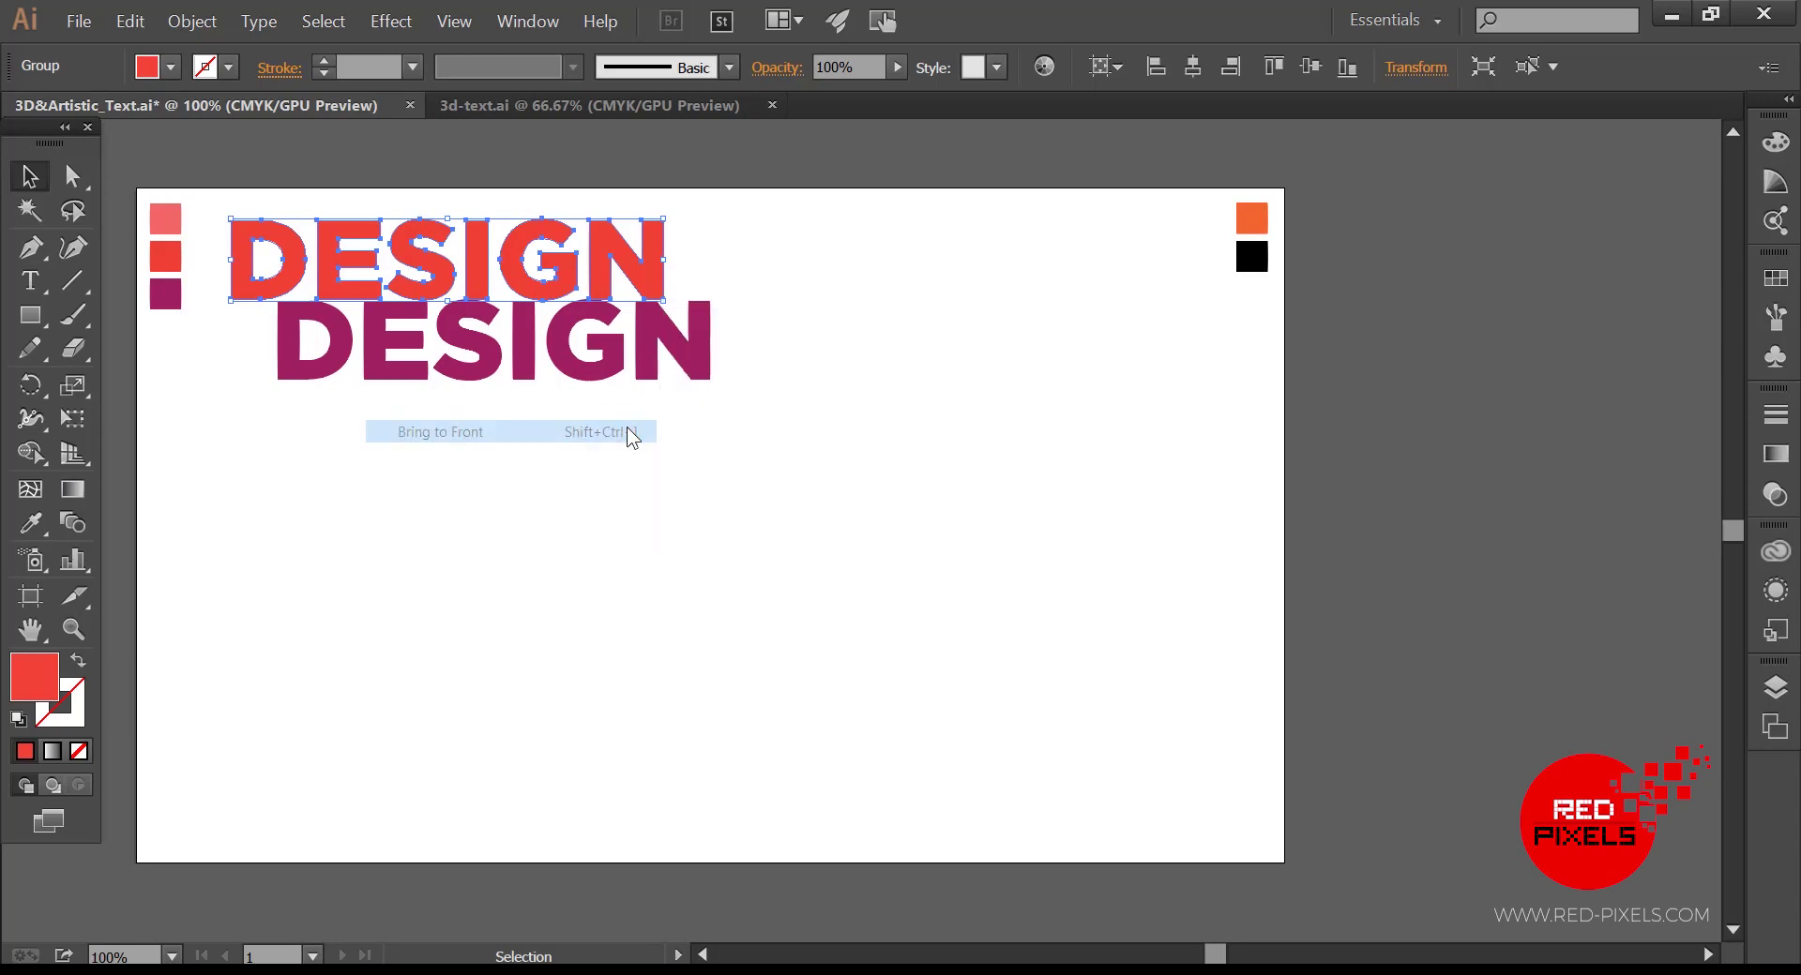
Step: Blend the red and purple DESIGN words together using 100 specified steps
left_click(554, 354, "shift")
left_click(193, 20)
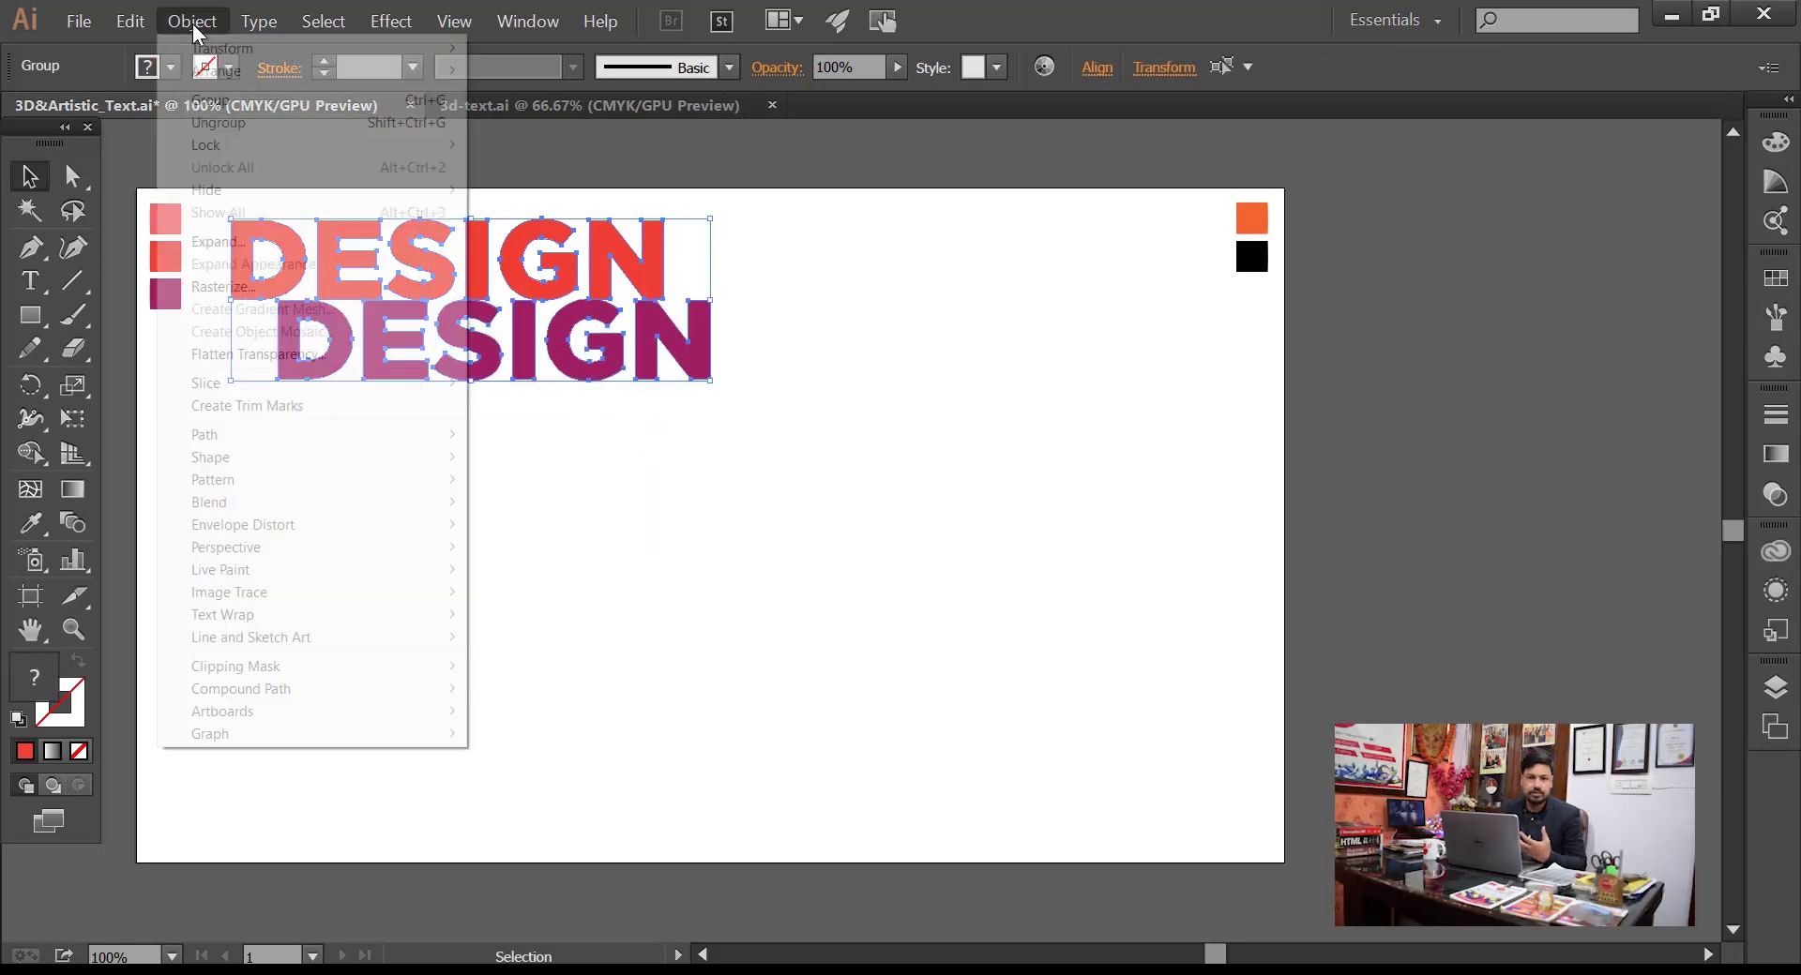
mouse_move(454, 503)
left_click(572, 556)
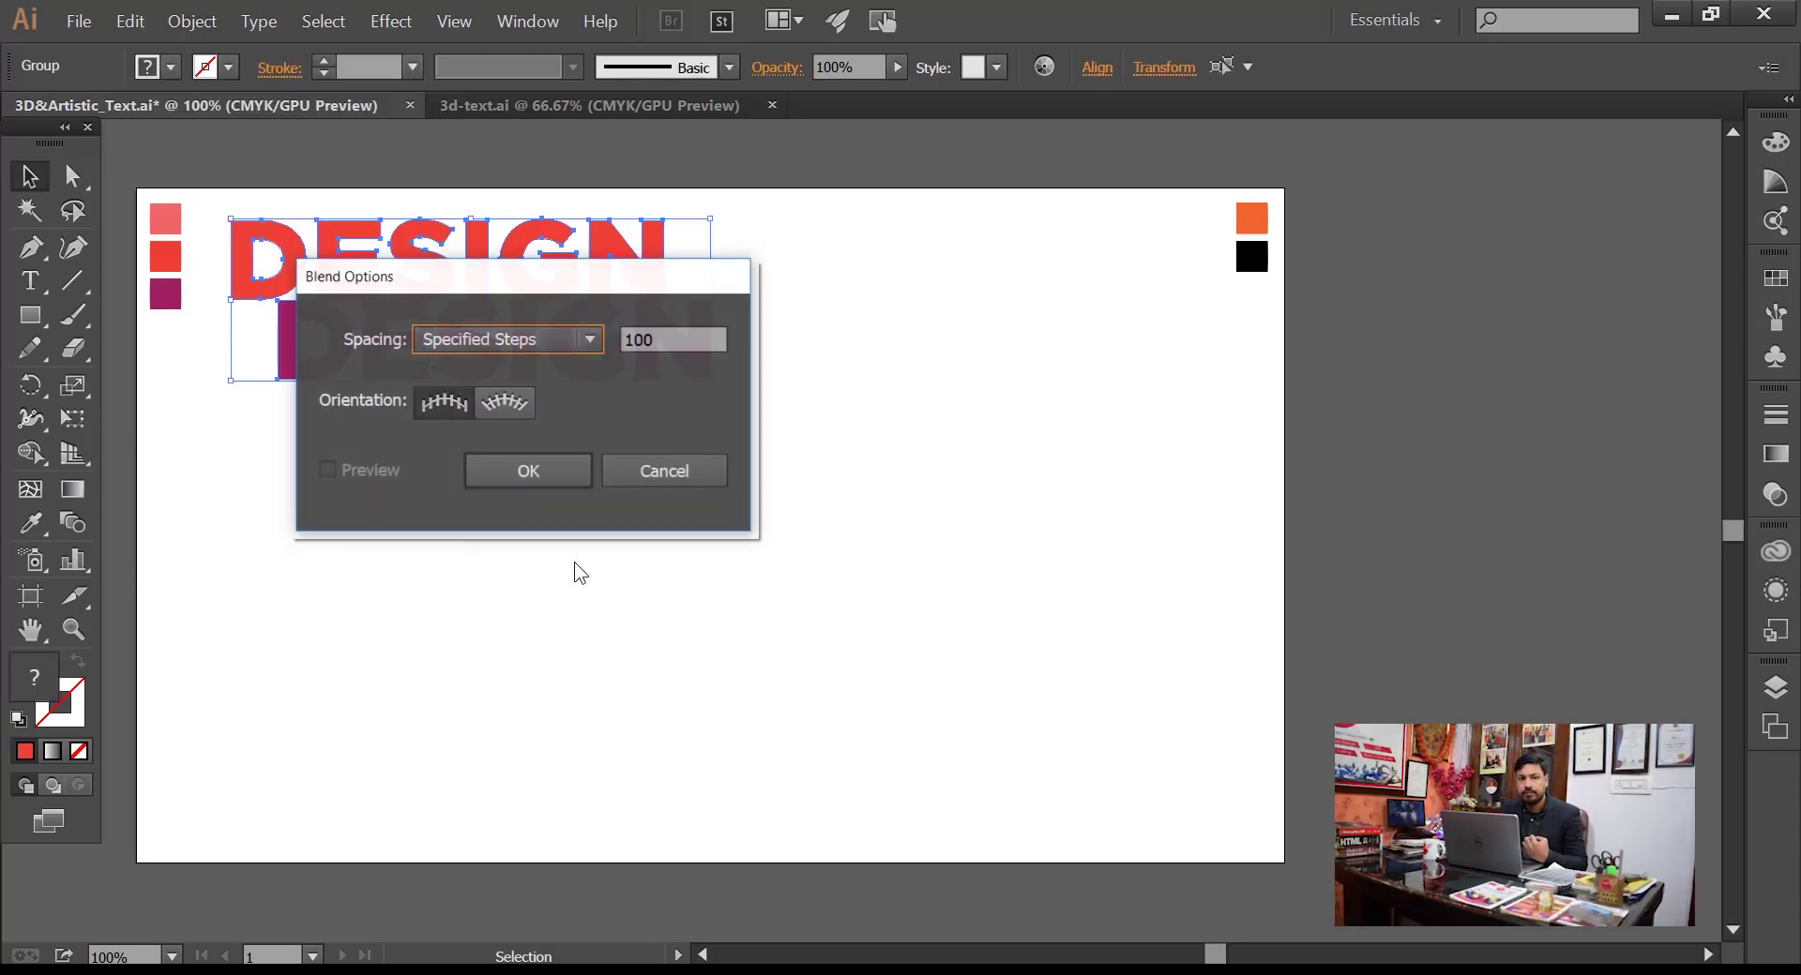
left_click(576, 463)
left_click(190, 21)
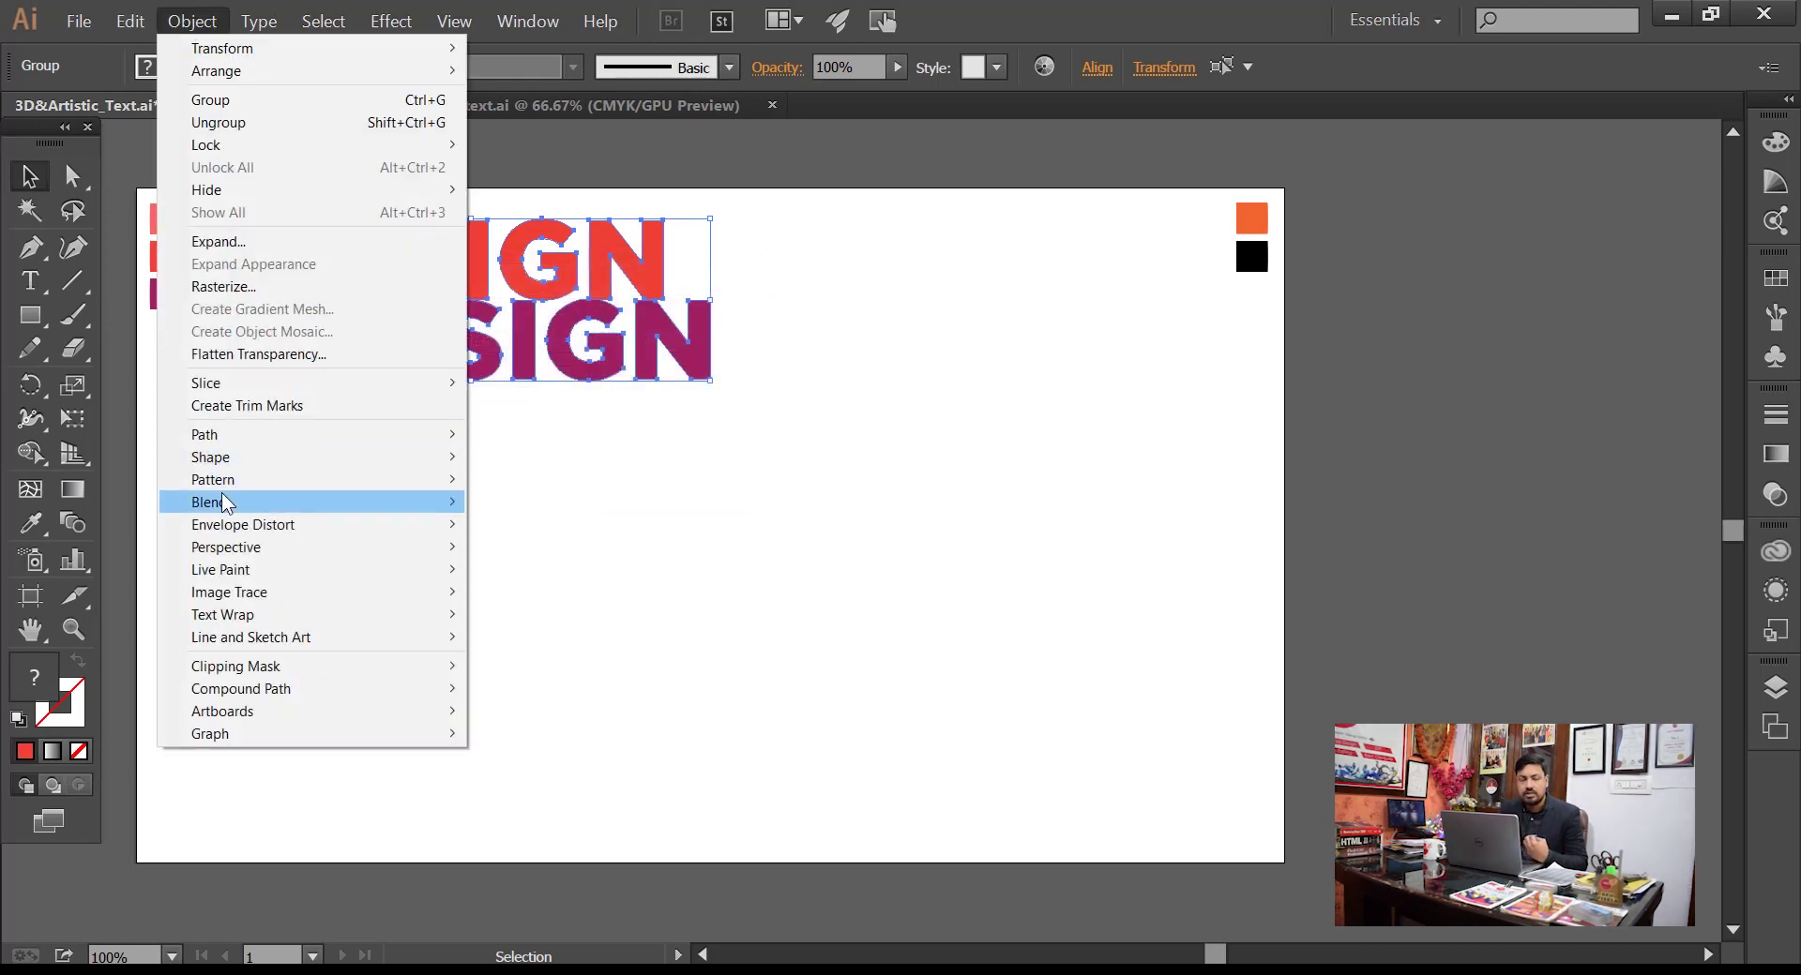
mouse_move(222, 501)
left_click(538, 504)
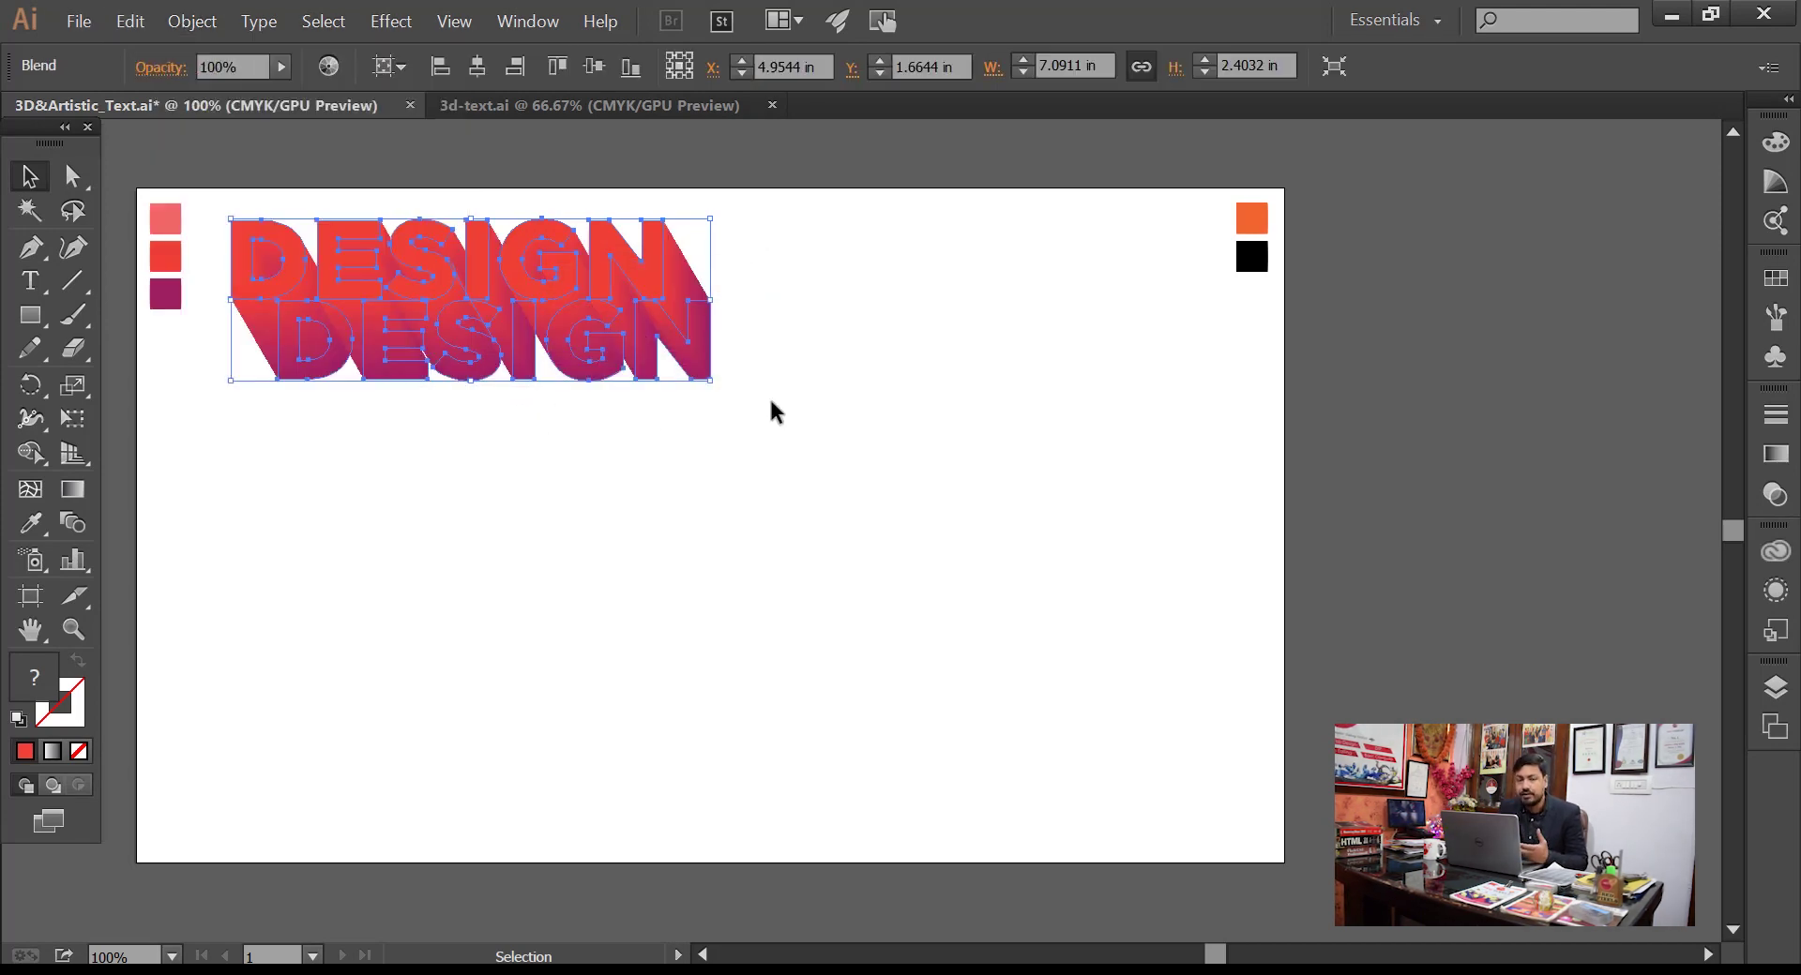
Step: Paste the copied light pink DESIGN in front of the blend as its front face
left_click(840, 281)
left_click(129, 20)
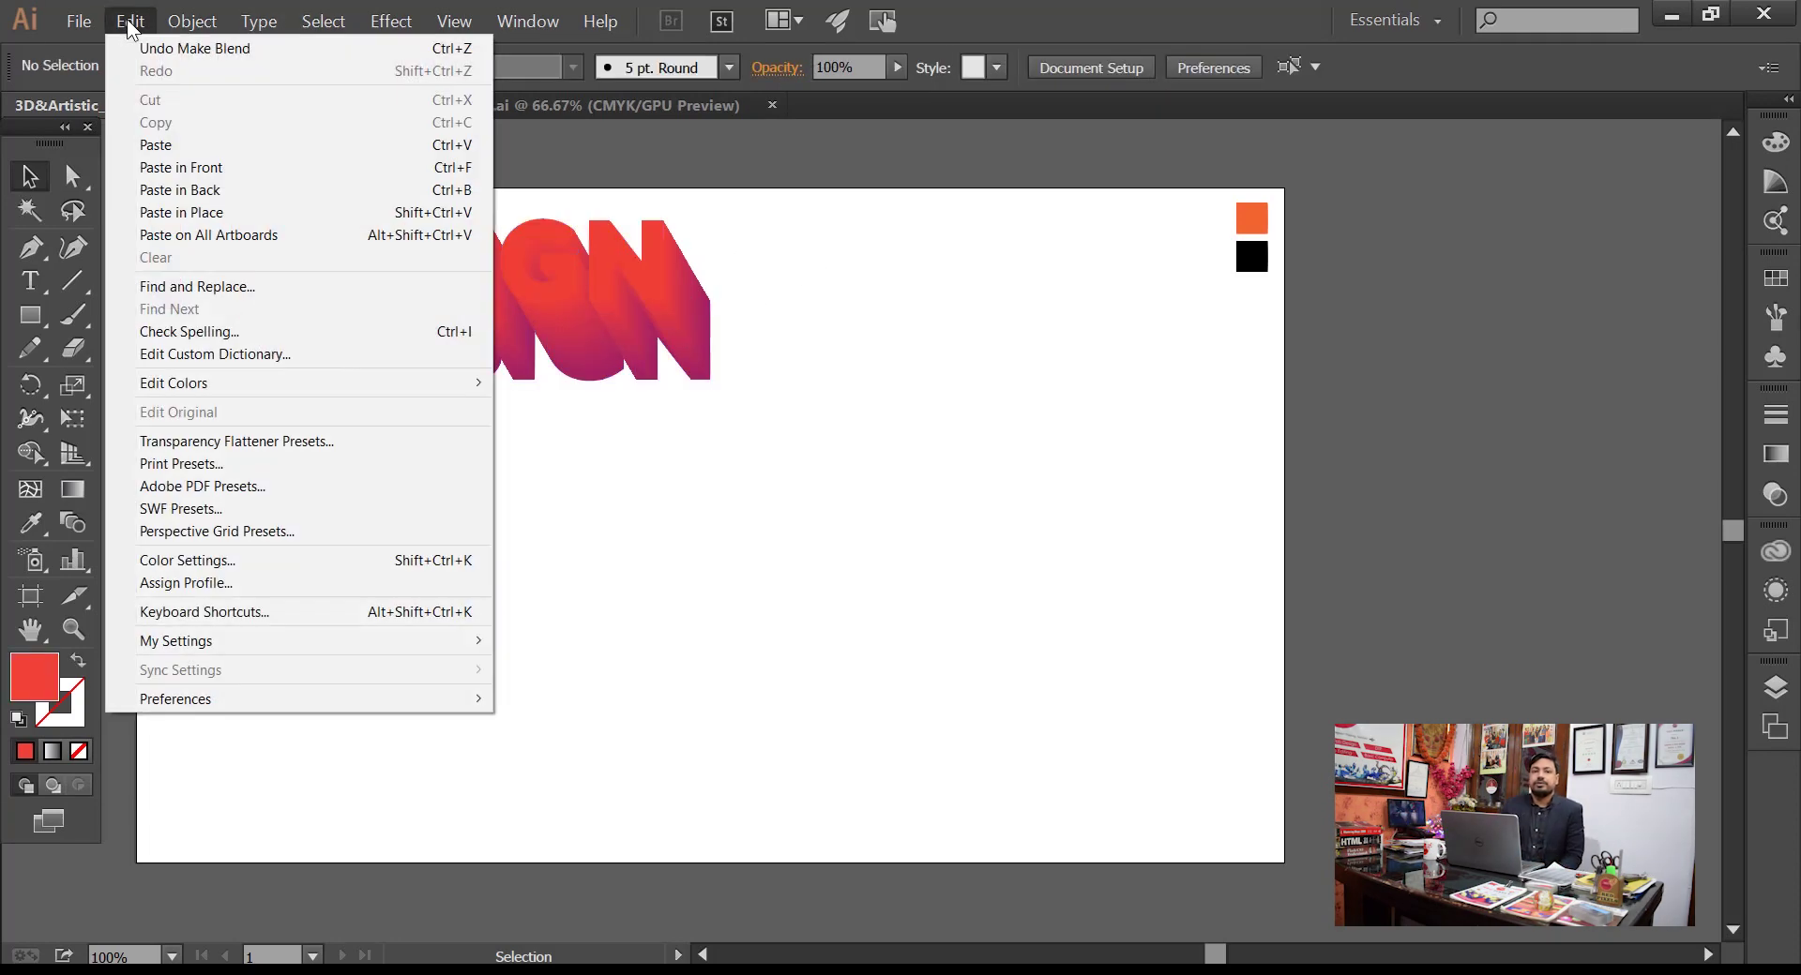
left_click(178, 165)
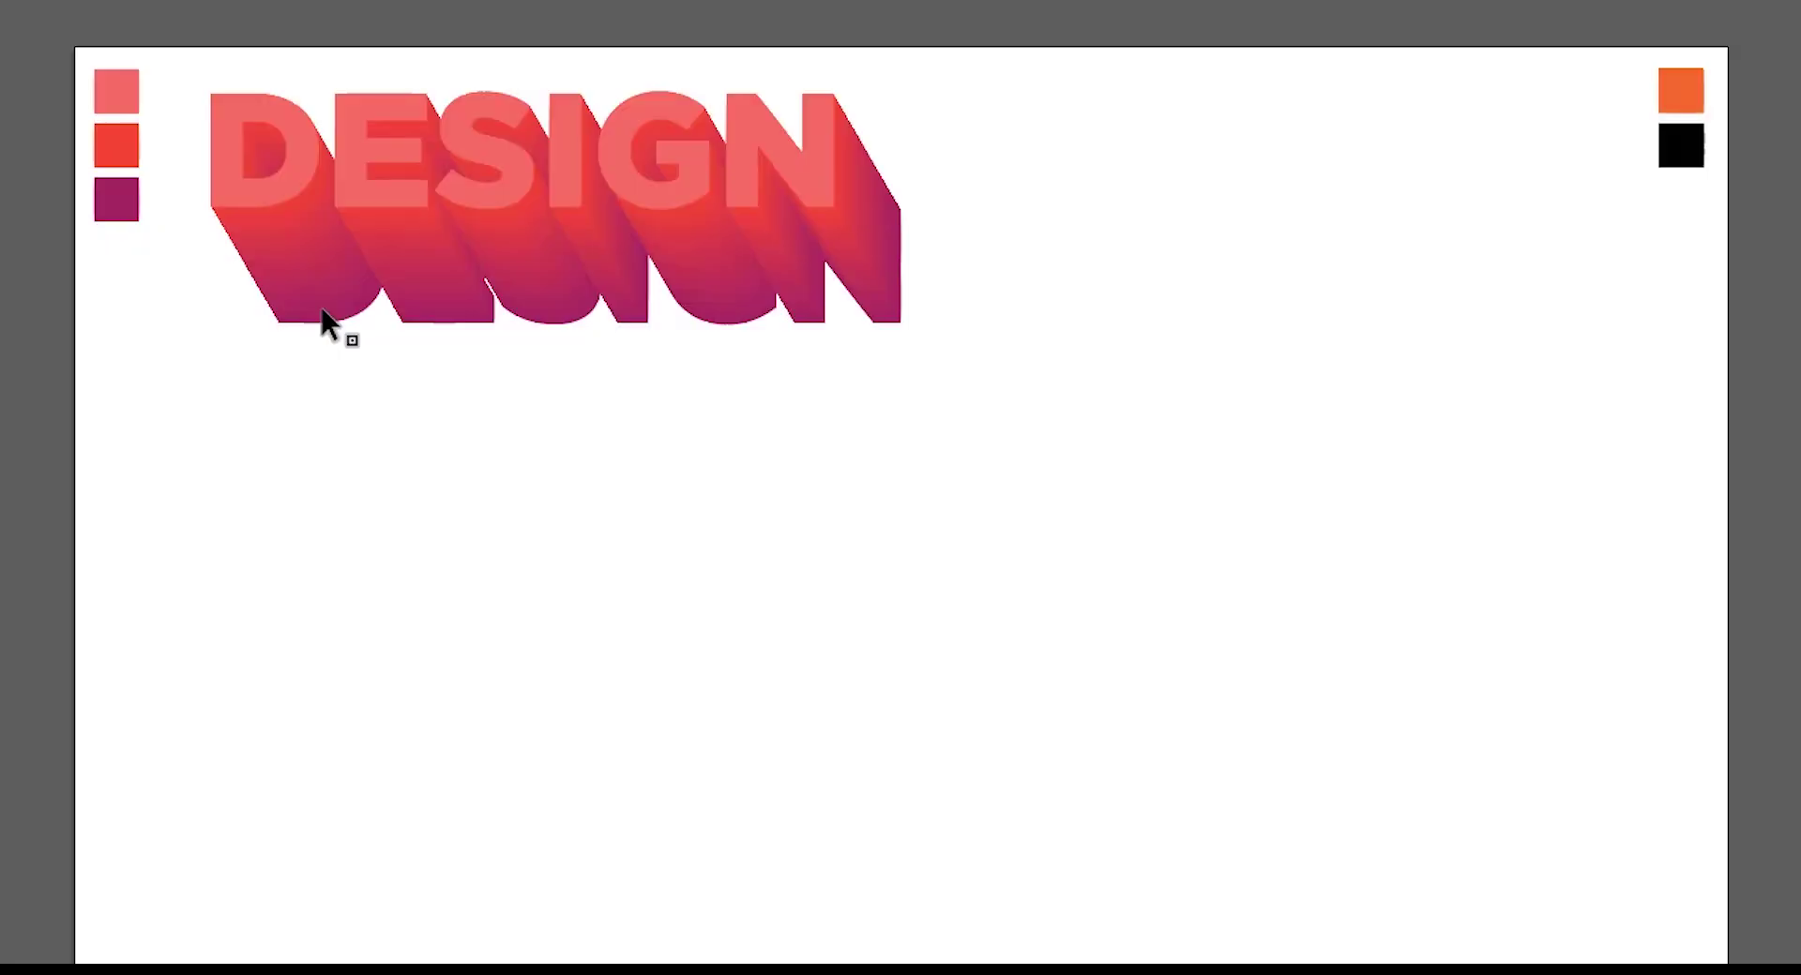
Step: Isolate the blend and recolour its rear purple DESIGN to blue
right_click(321, 310)
left_click(385, 436)
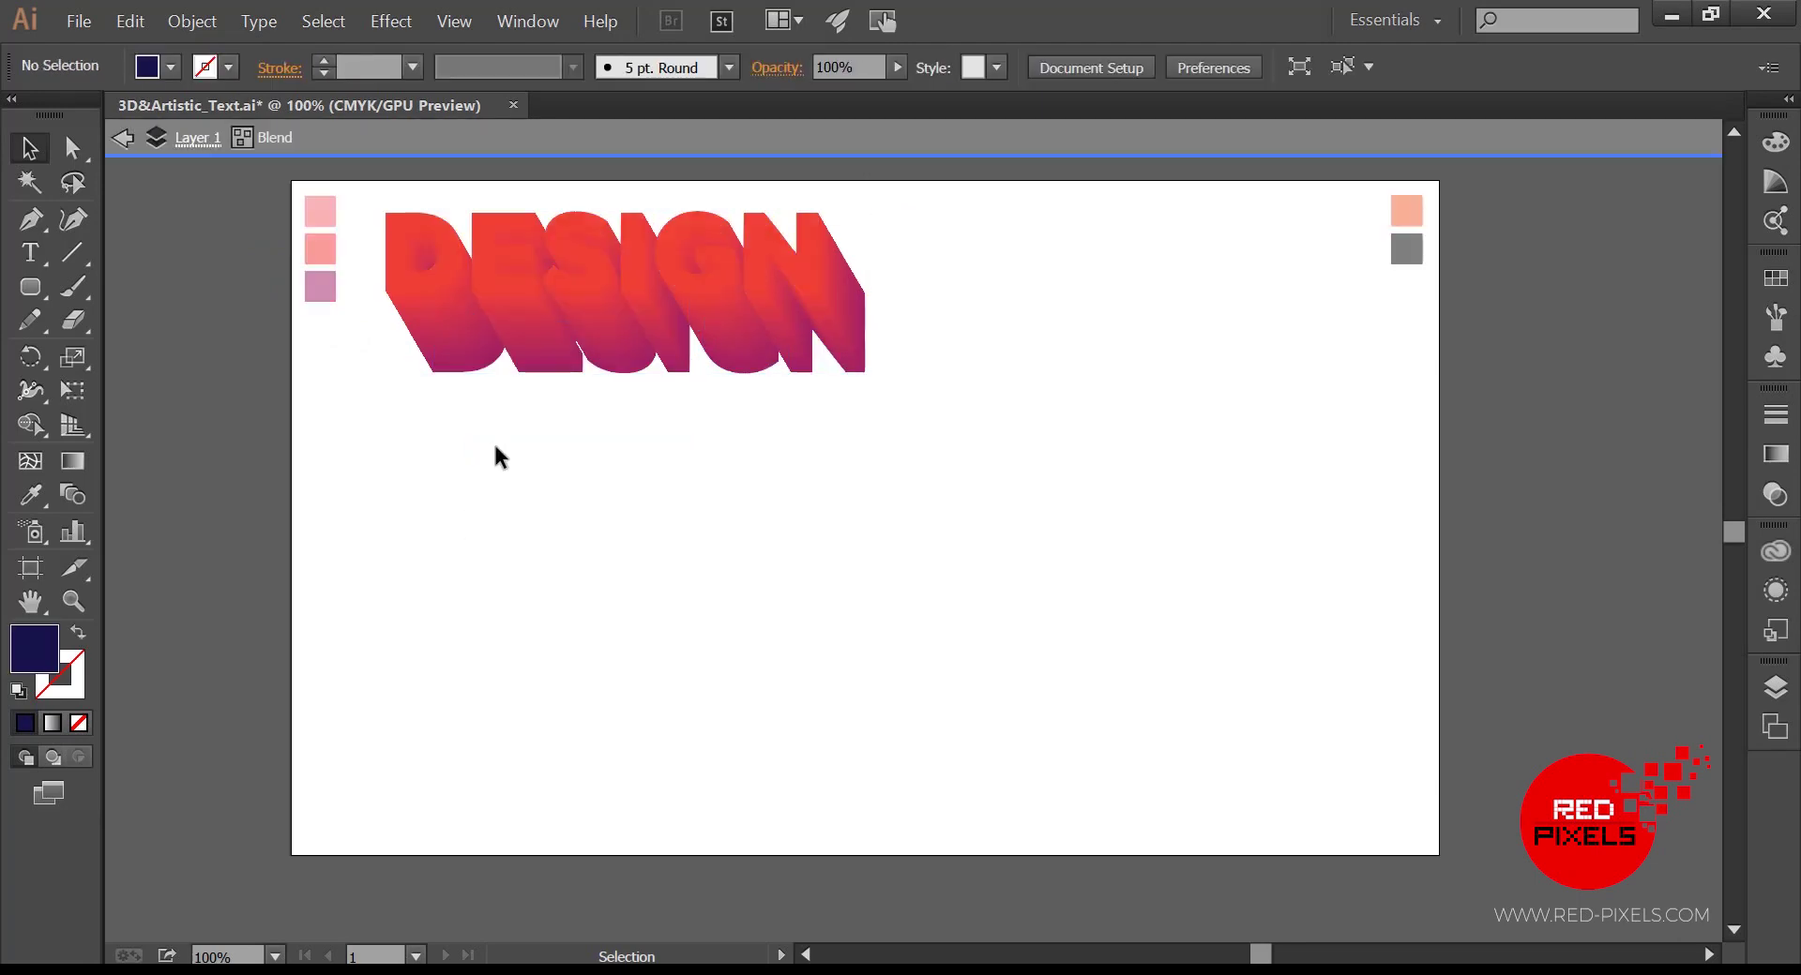
left_click(351, 317)
double_click(41, 642)
left_click_drag(1470, 364, 1469, 388)
left_click_drag(1296, 282, 1370, 317)
left_click(1726, 279)
Step: Recolour the front red DESIGN inside the isolated blend to yellow
left_click(779, 253)
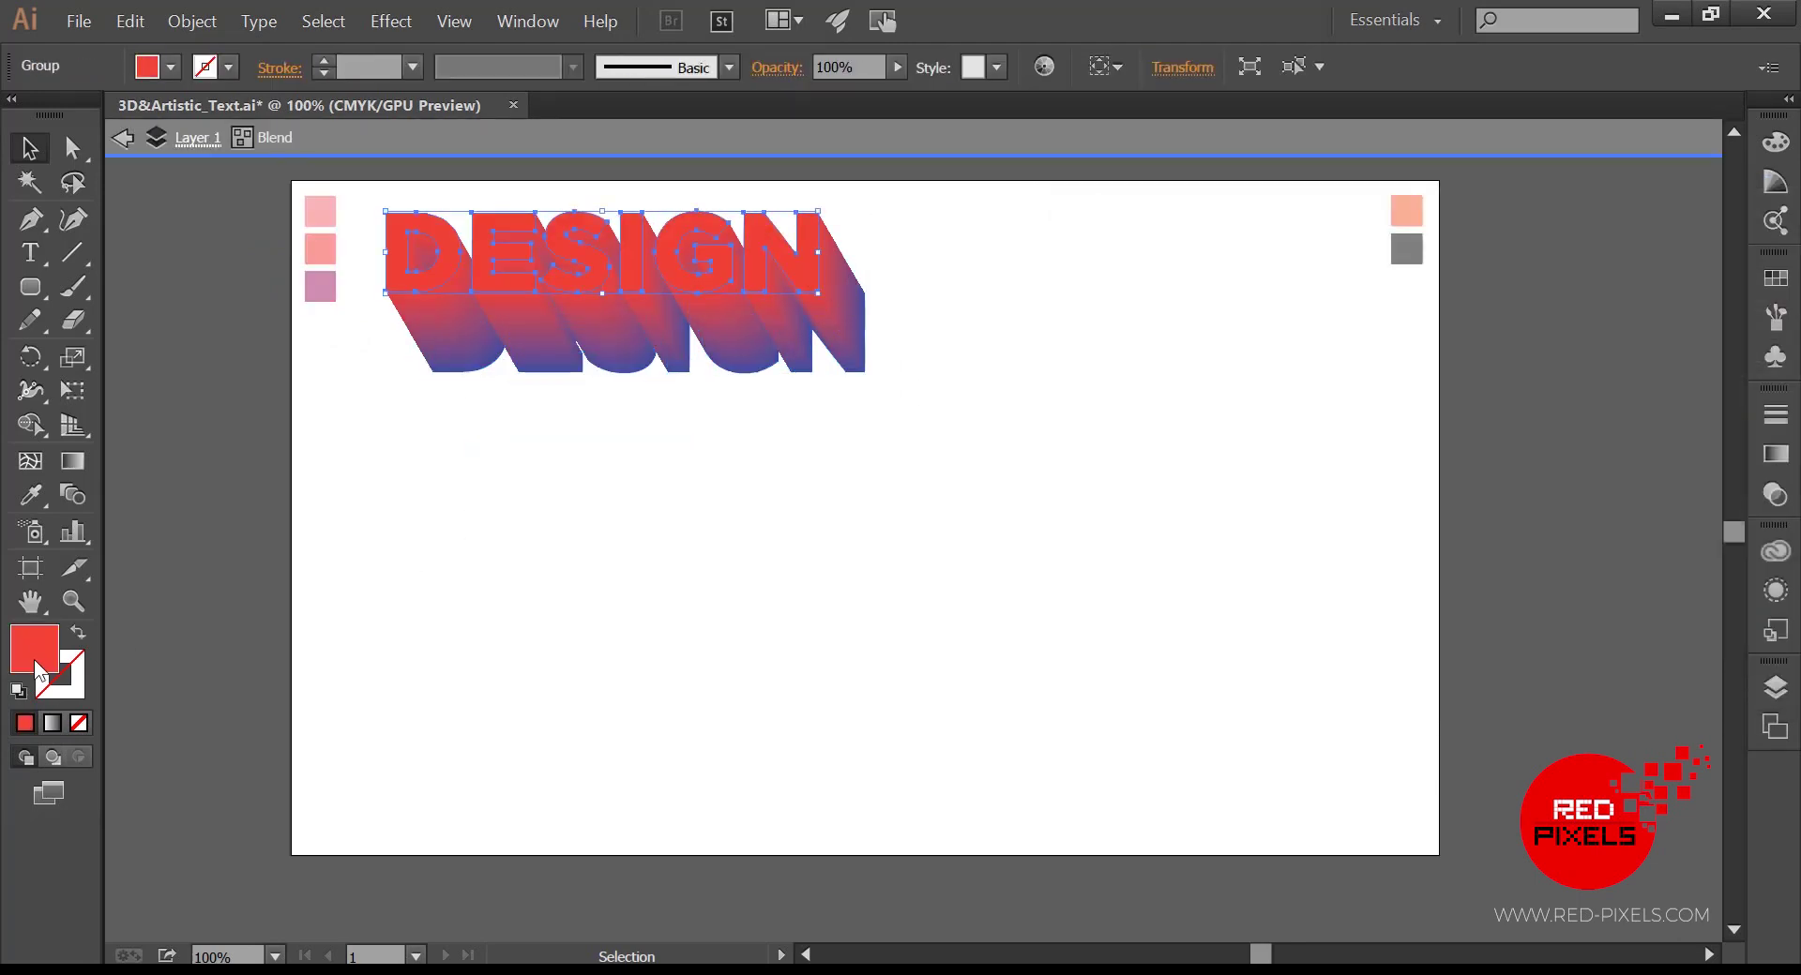
double_click(33, 648)
left_click(1480, 581)
left_click(1725, 280)
left_click(972, 365)
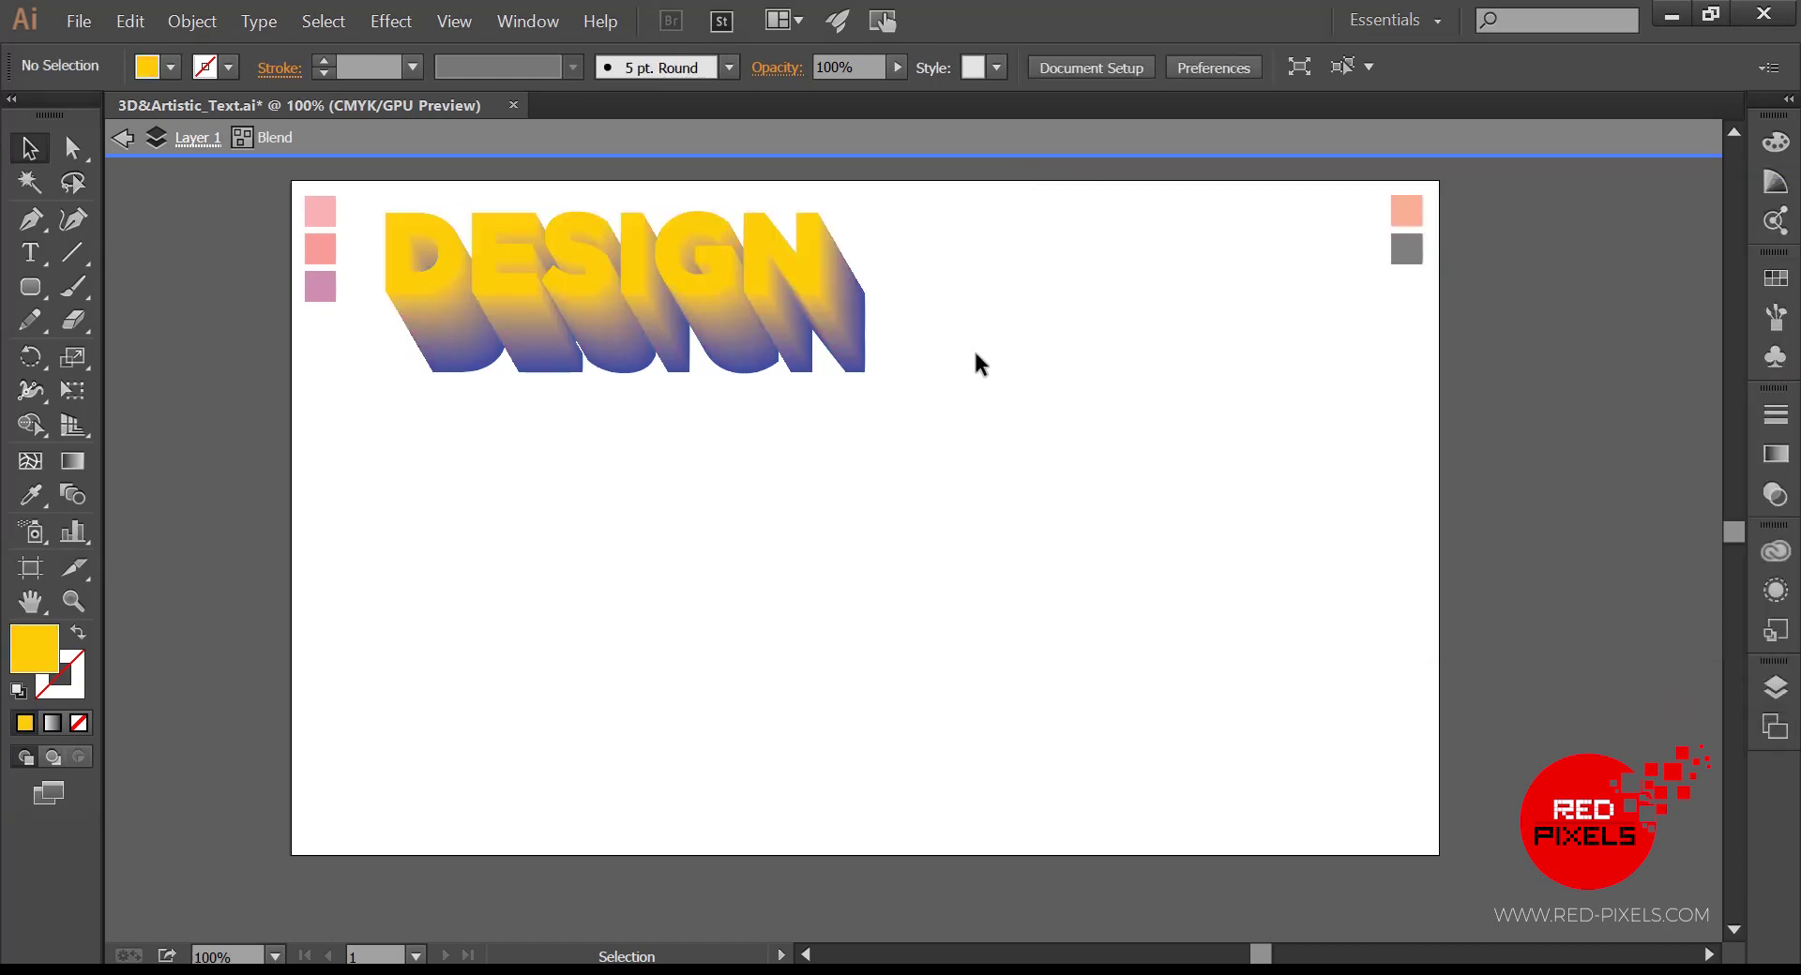
Step: Leave the isolated blend and change the fill colour of the light pink DESIGN face
left_click(122, 139)
left_click(490, 252)
double_click(45, 651)
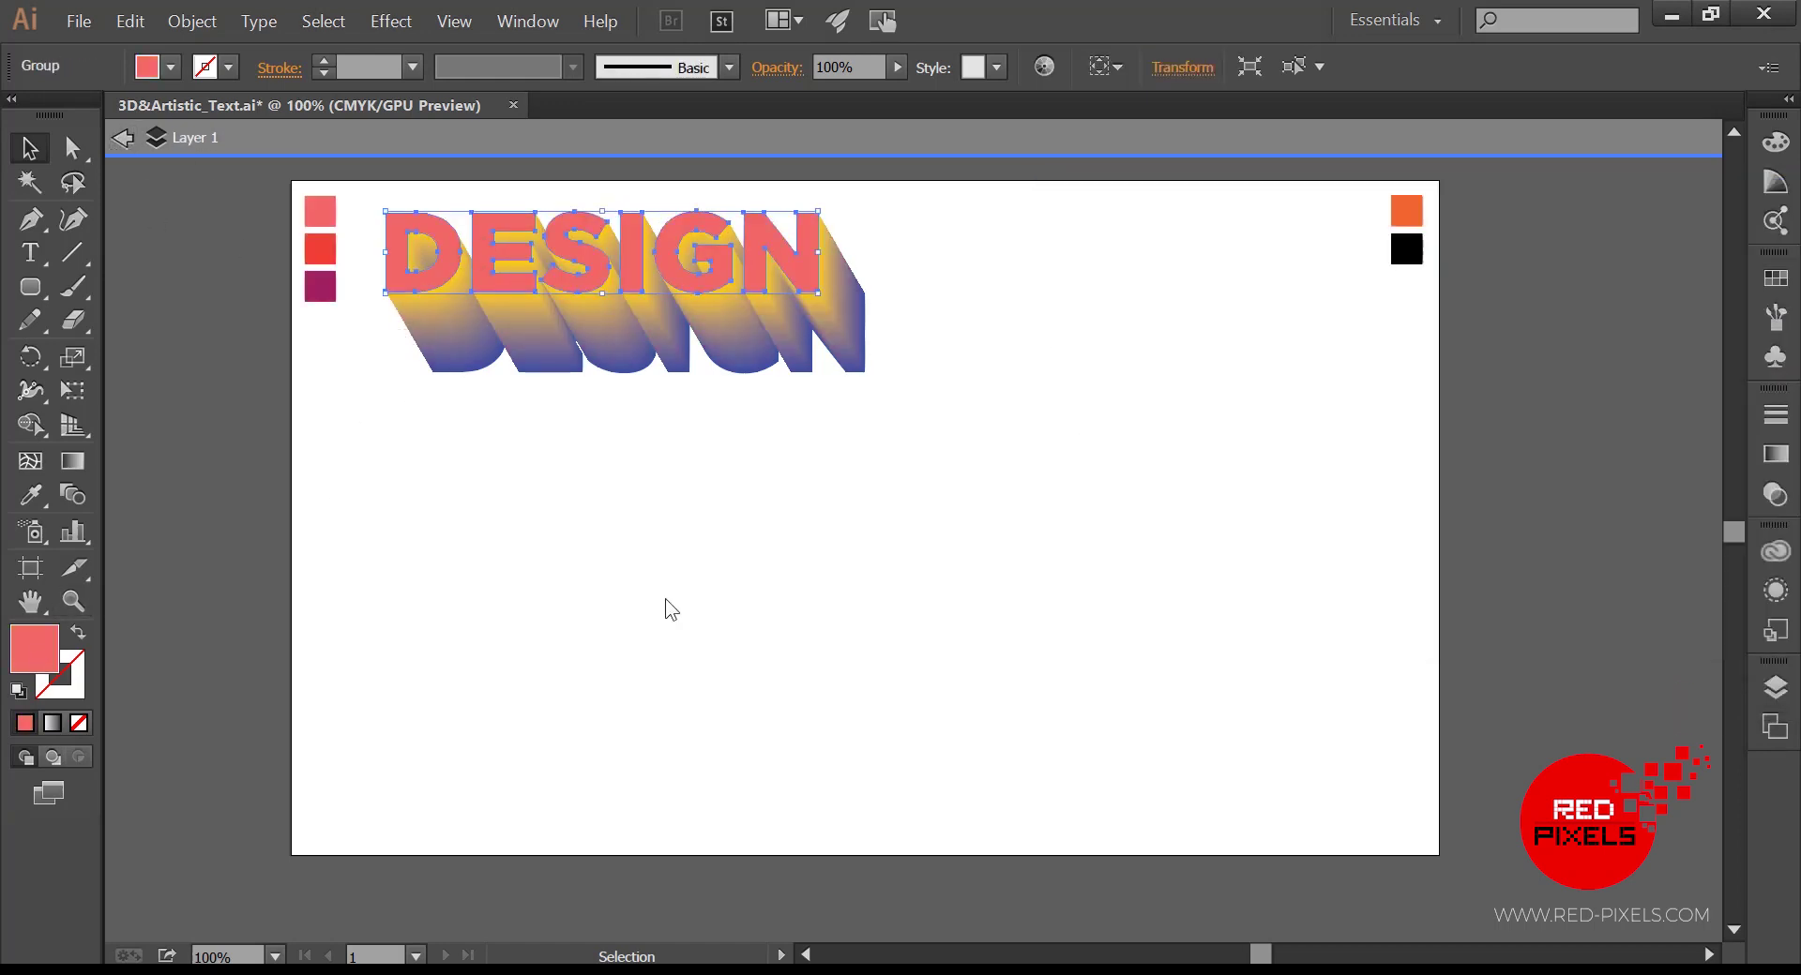
left_click(1469, 586)
left_click_drag(1398, 375, 1429, 320)
left_click(1726, 279)
left_click(1036, 354)
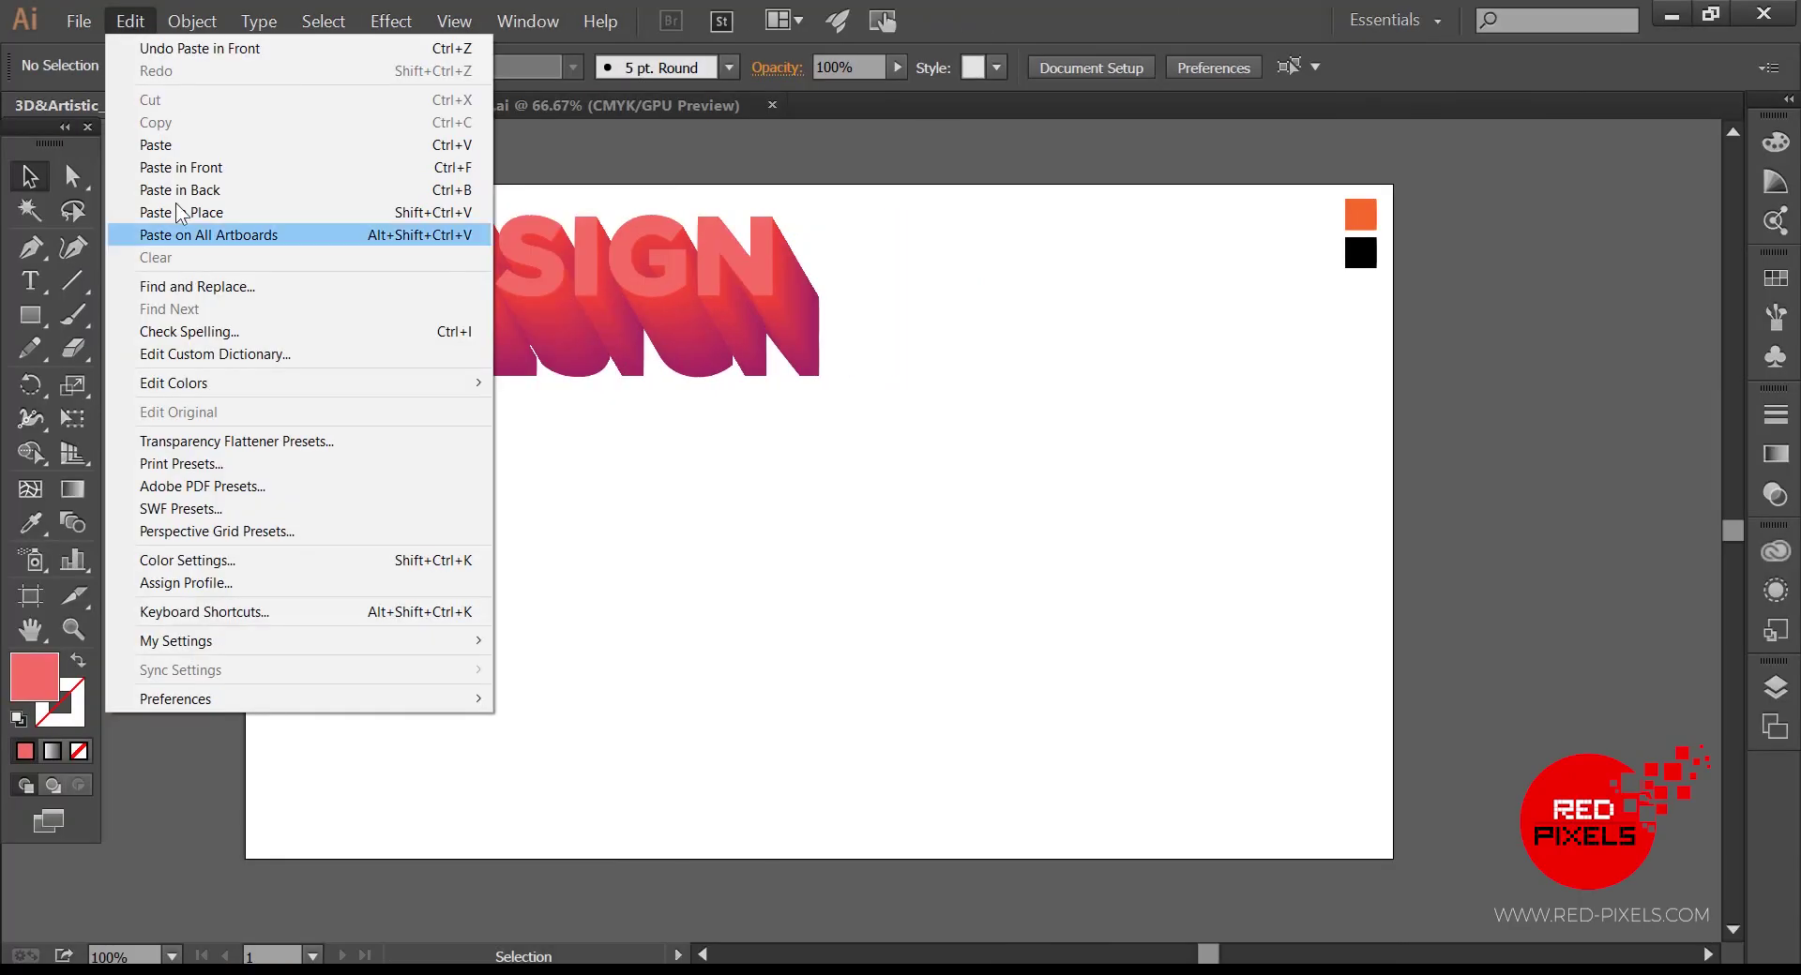
Step: Paste another light pink DESIGN, place it below the blended lettering and copy it
left_click(178, 140)
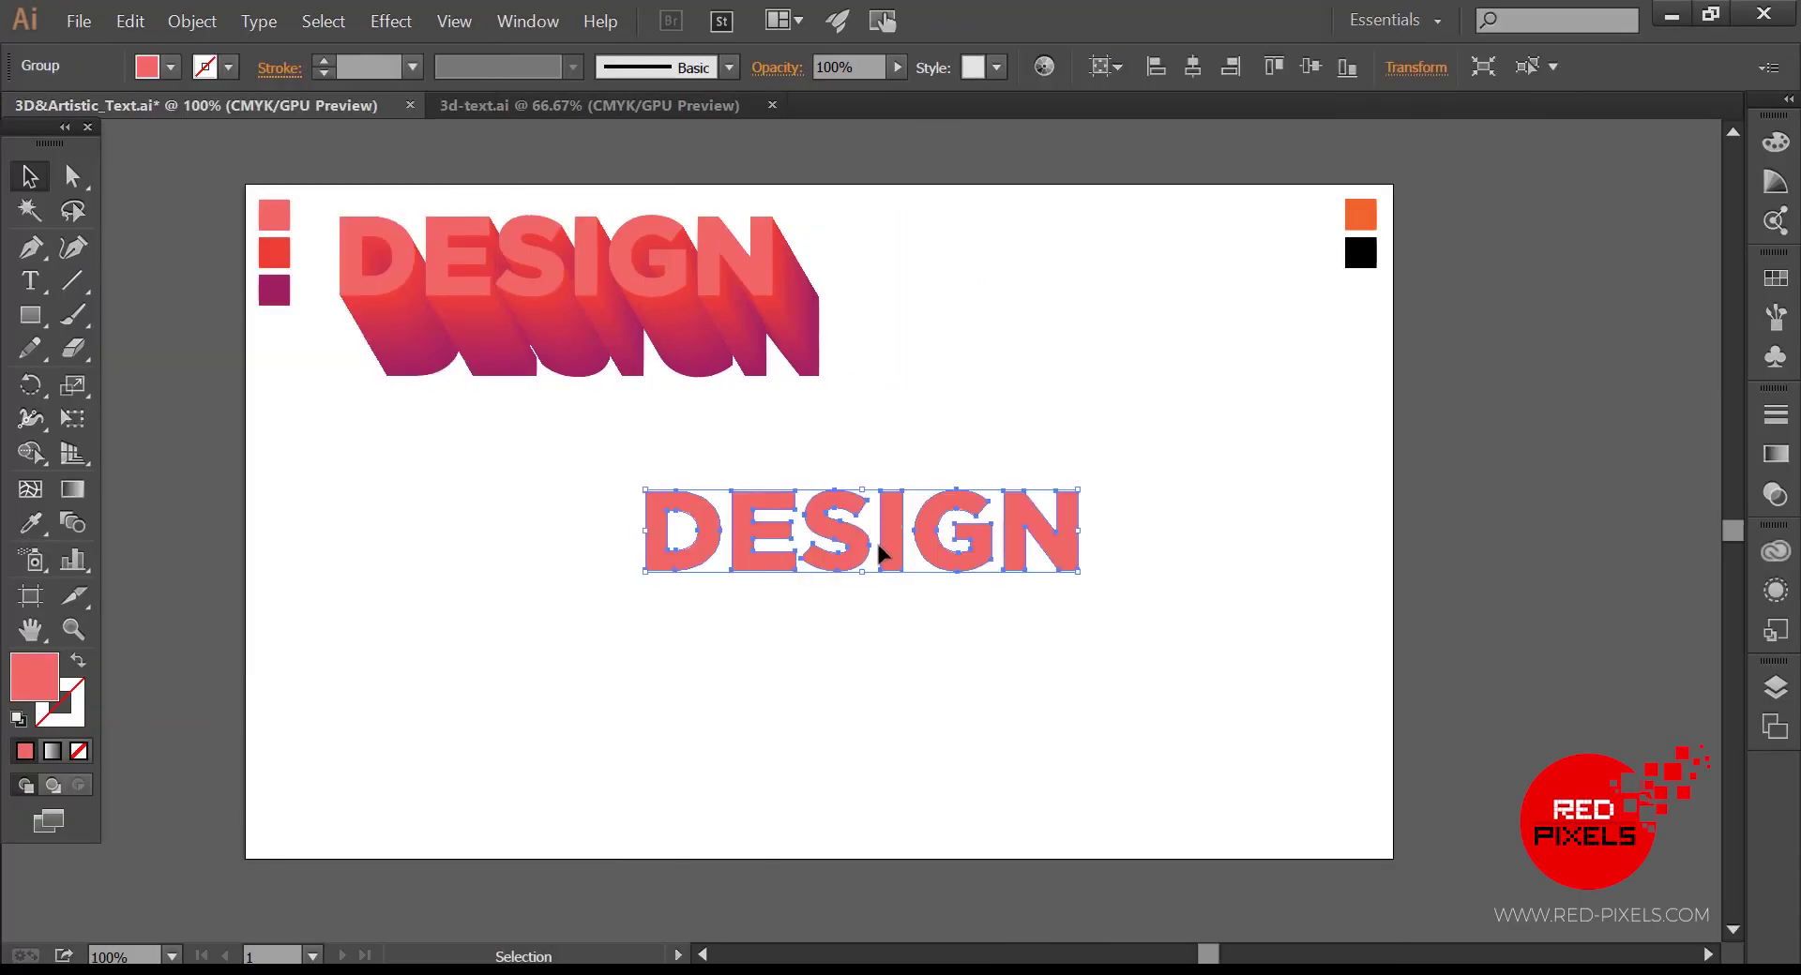
left_click_drag(880, 547, 538, 501)
left_click(130, 20)
left_click(161, 123)
Step: Paste a duplicate in front of the new DESIGN, scale it down about its centre and move it directly underneath
left_click(131, 21)
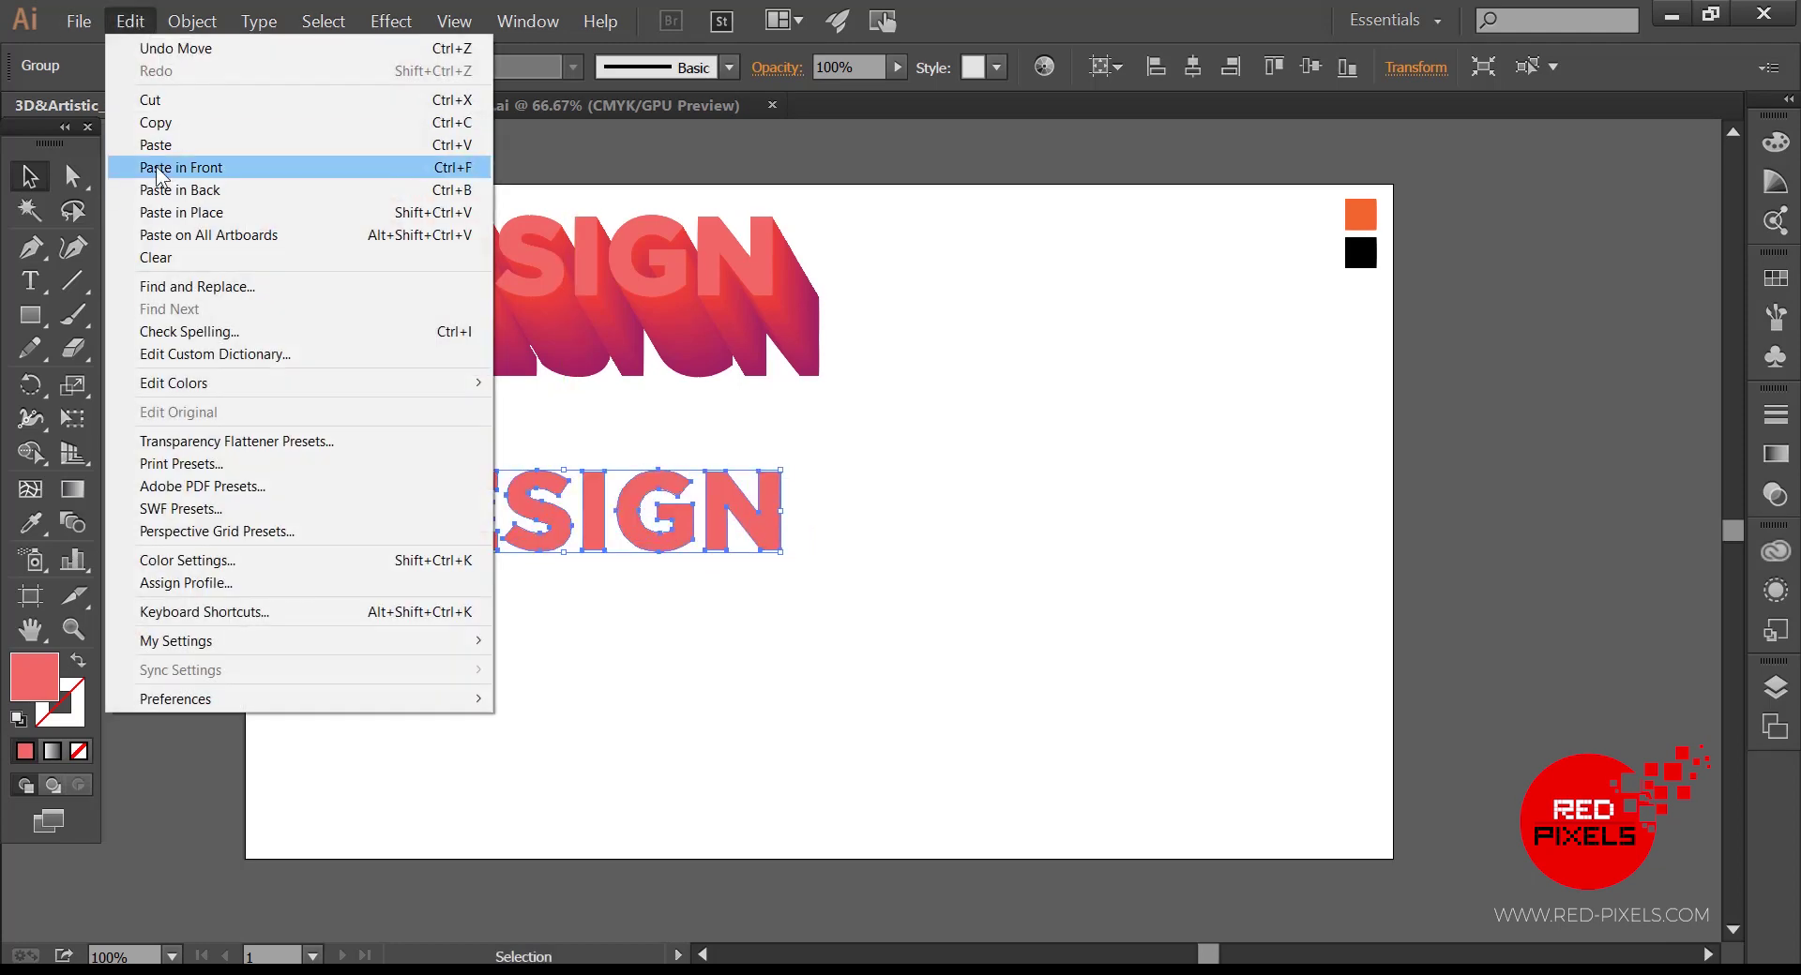
left_click(165, 166)
left_click_drag(782, 472, 732, 480)
left_click_drag(614, 518, 612, 603)
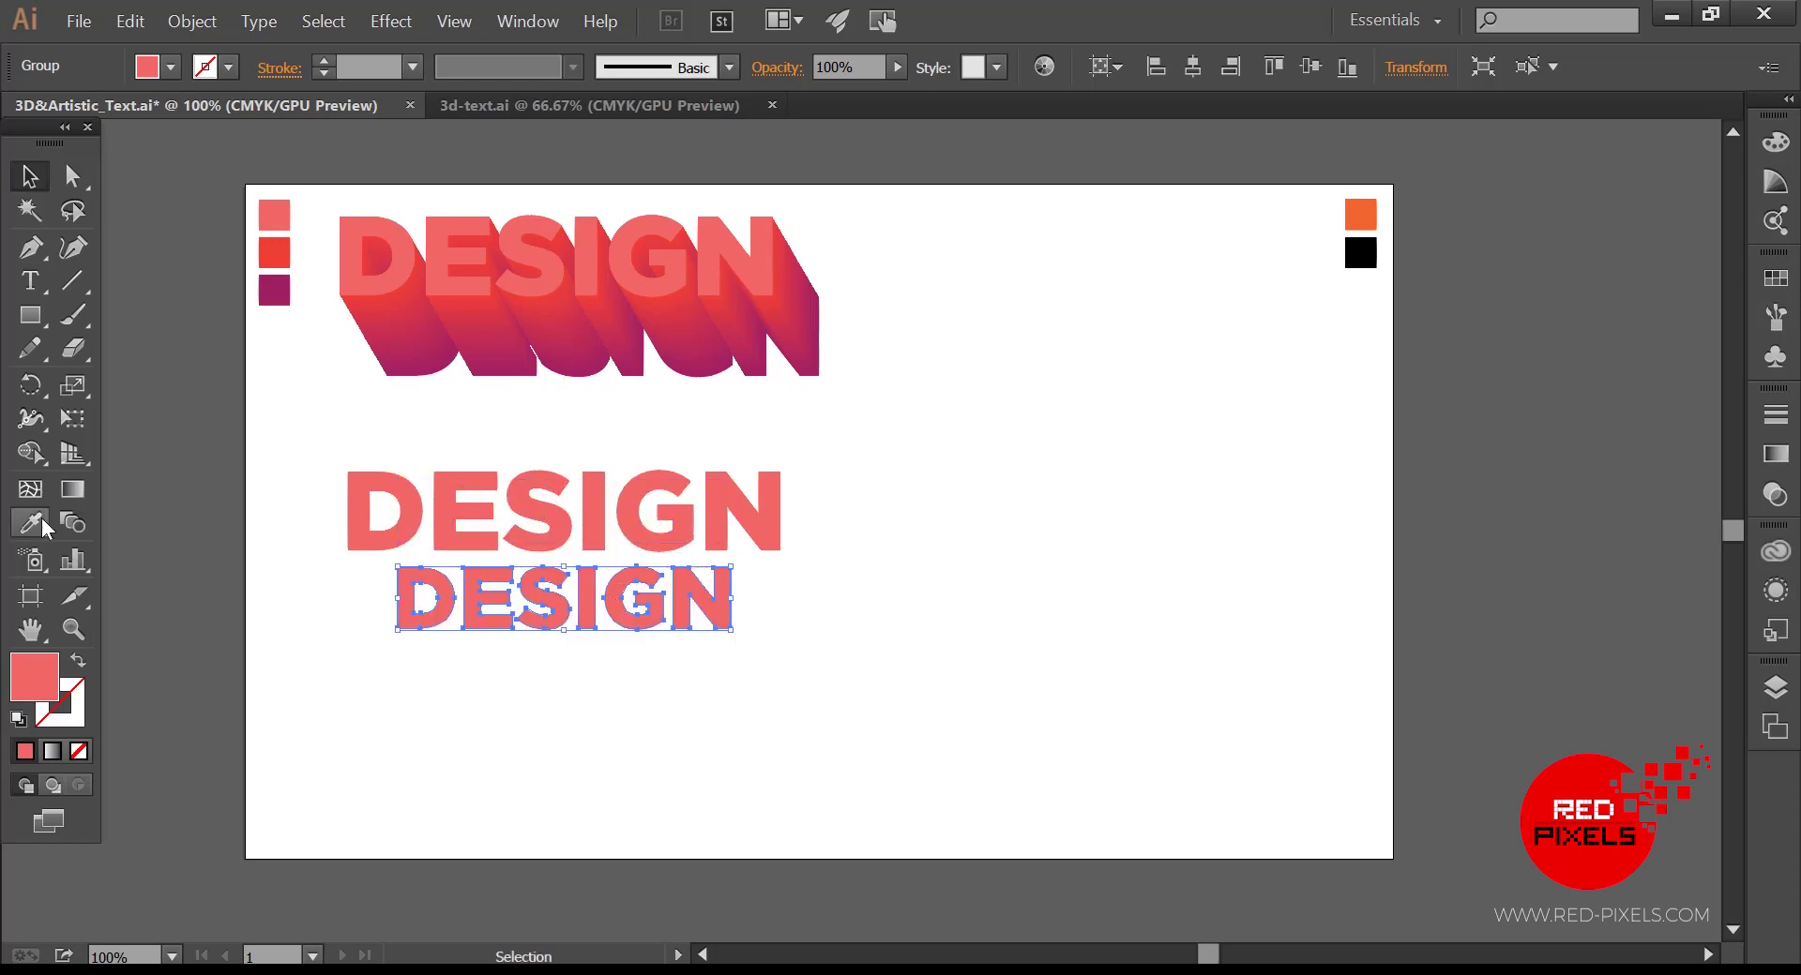
Step: Fill the smaller DESIGN with the sampled purple swatch colour
left_click(31, 523)
left_click(274, 290)
key("v")
Step: Fill the larger flat DESIGN with the sampled red swatch colour and bring it to the front
left_click(551, 533)
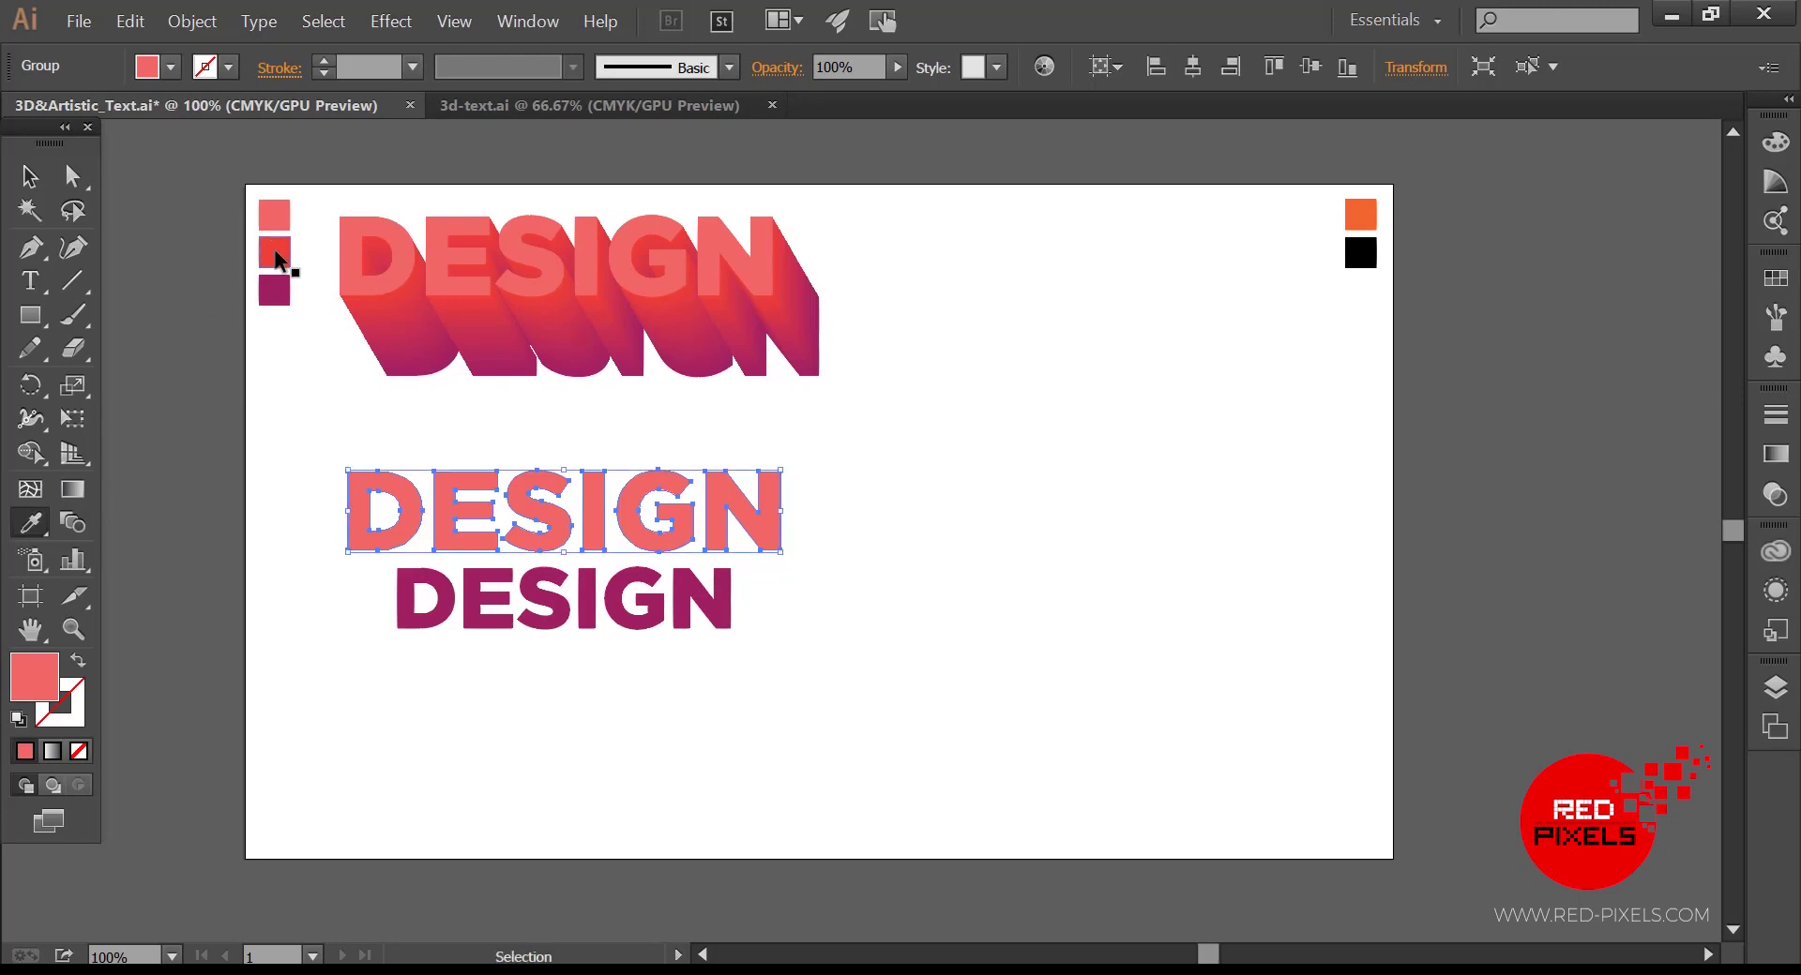
left_click(274, 254)
left_click(29, 176)
right_click(774, 512)
left_click(761, 682)
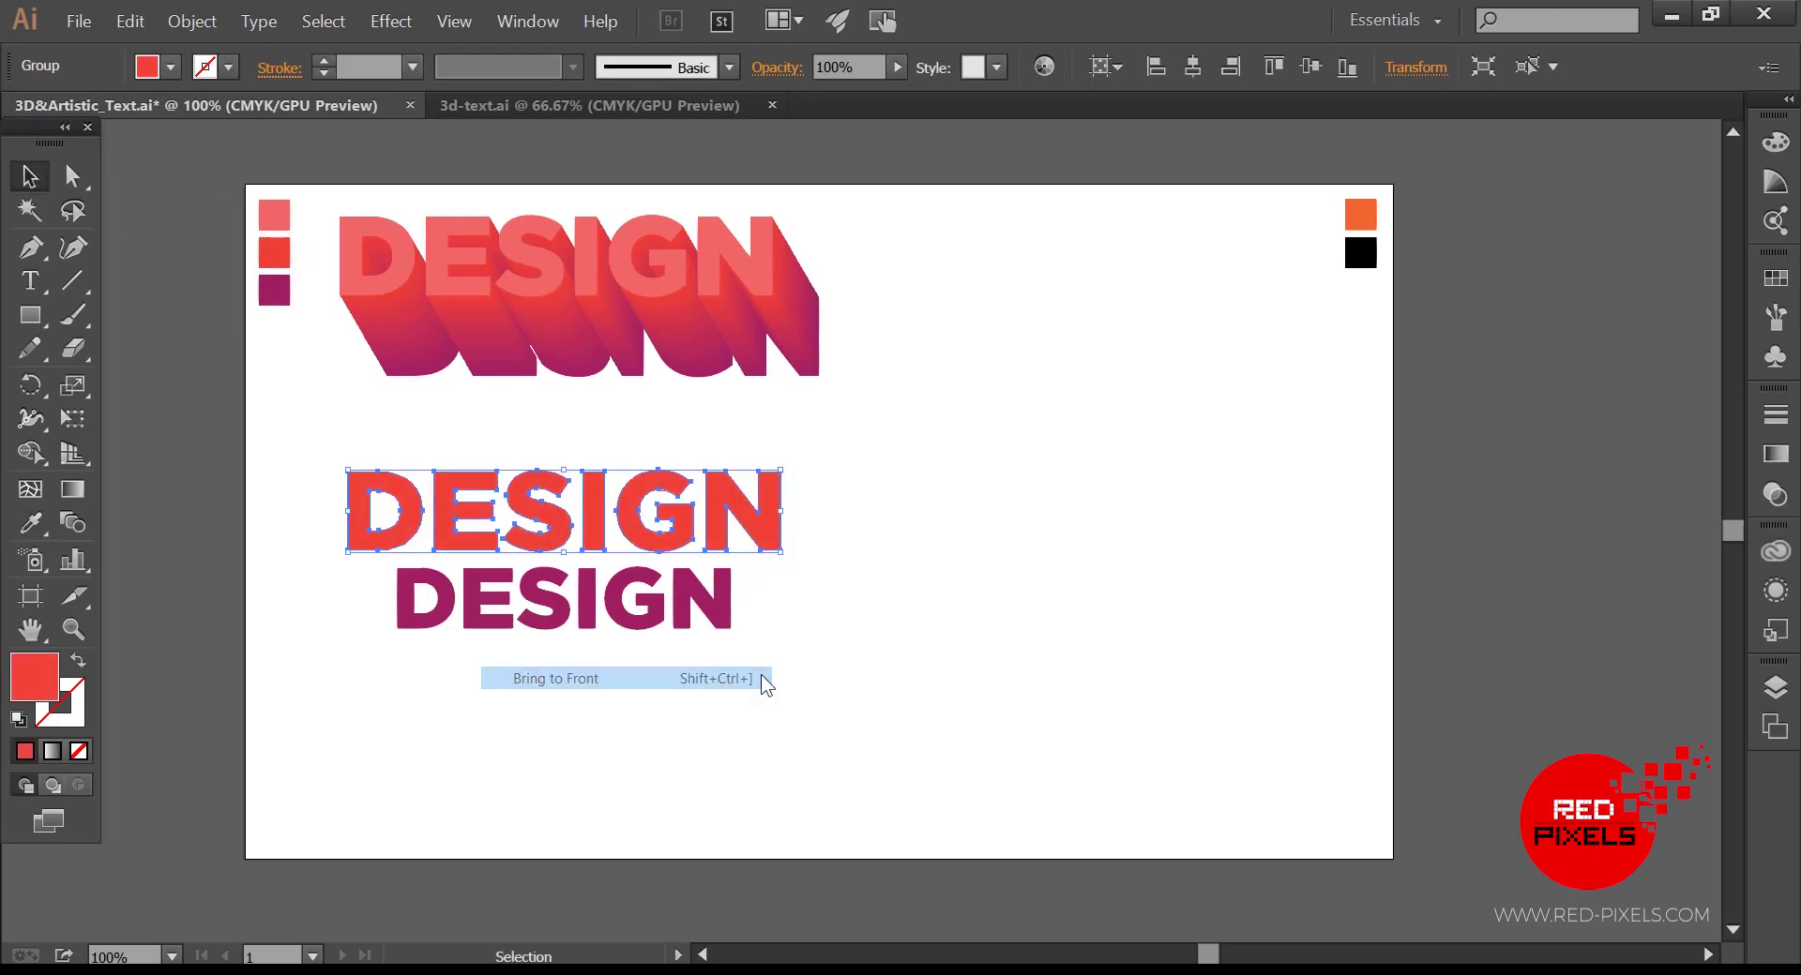
Step: Select the smaller purple DESIGN together with the larger red one and make a blend between them
left_click(722, 615, "shift")
left_click(193, 20)
mouse_move(242, 498)
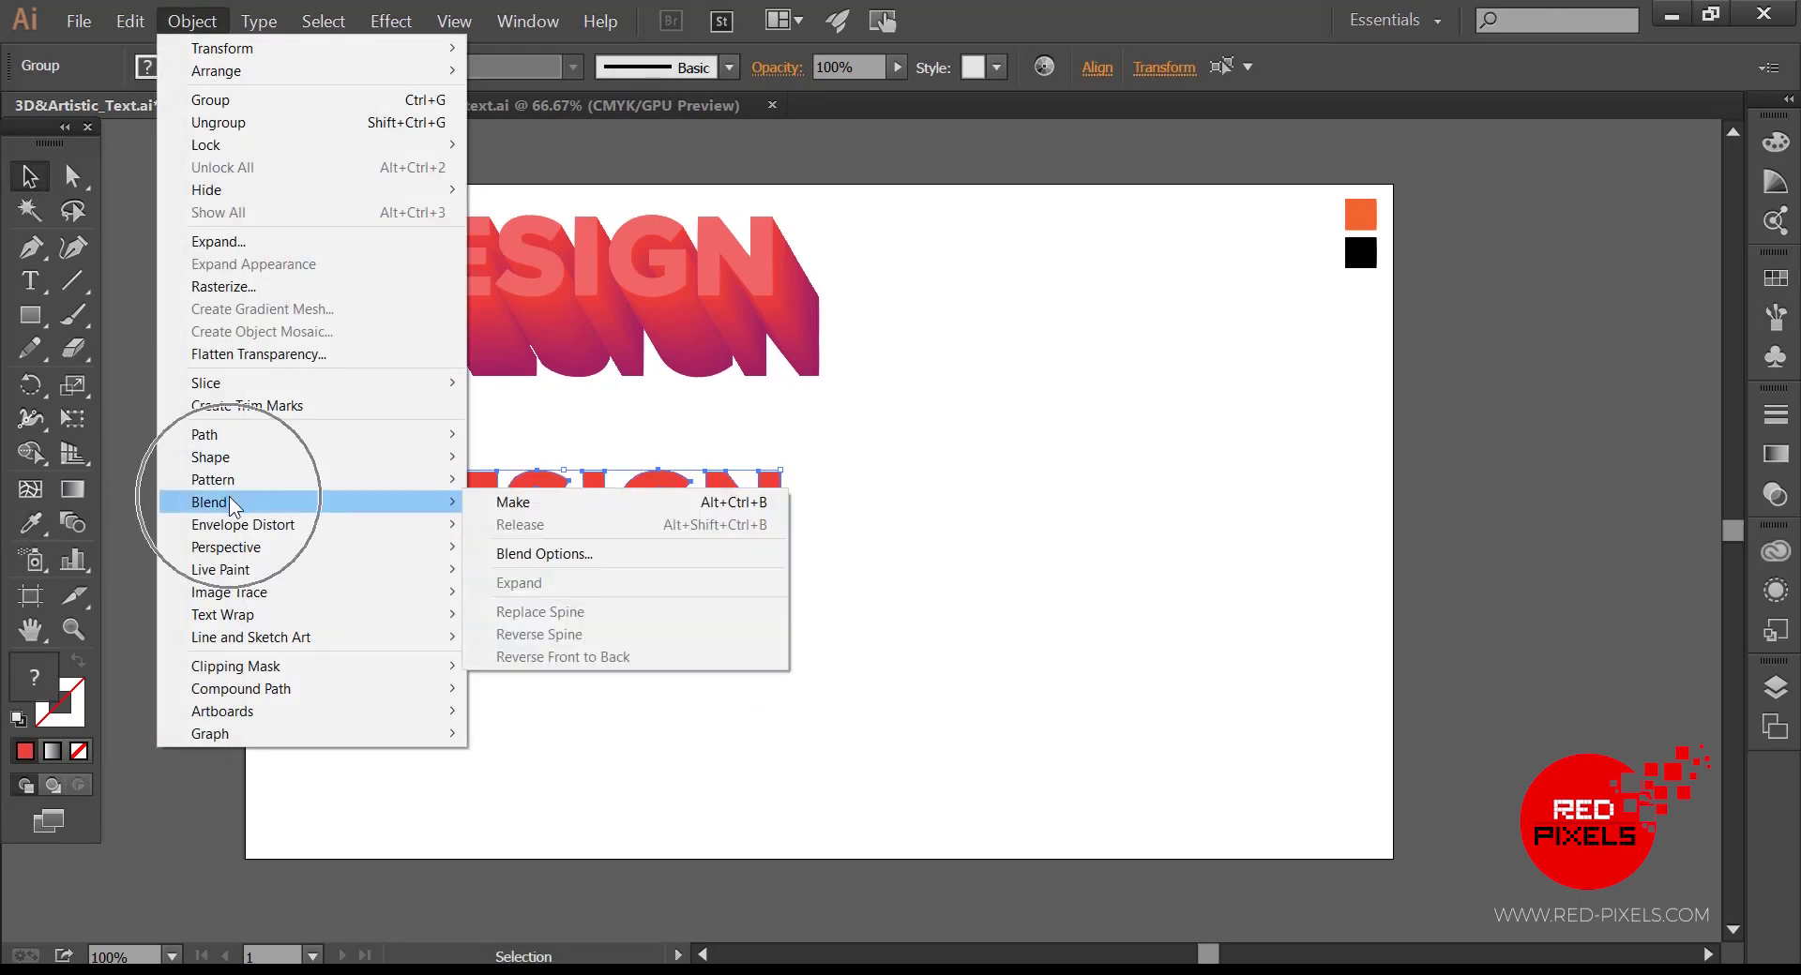
left_click(563, 503)
Step: Paste the light pink DESIGN in front of the second, tapered blend
left_click(131, 20)
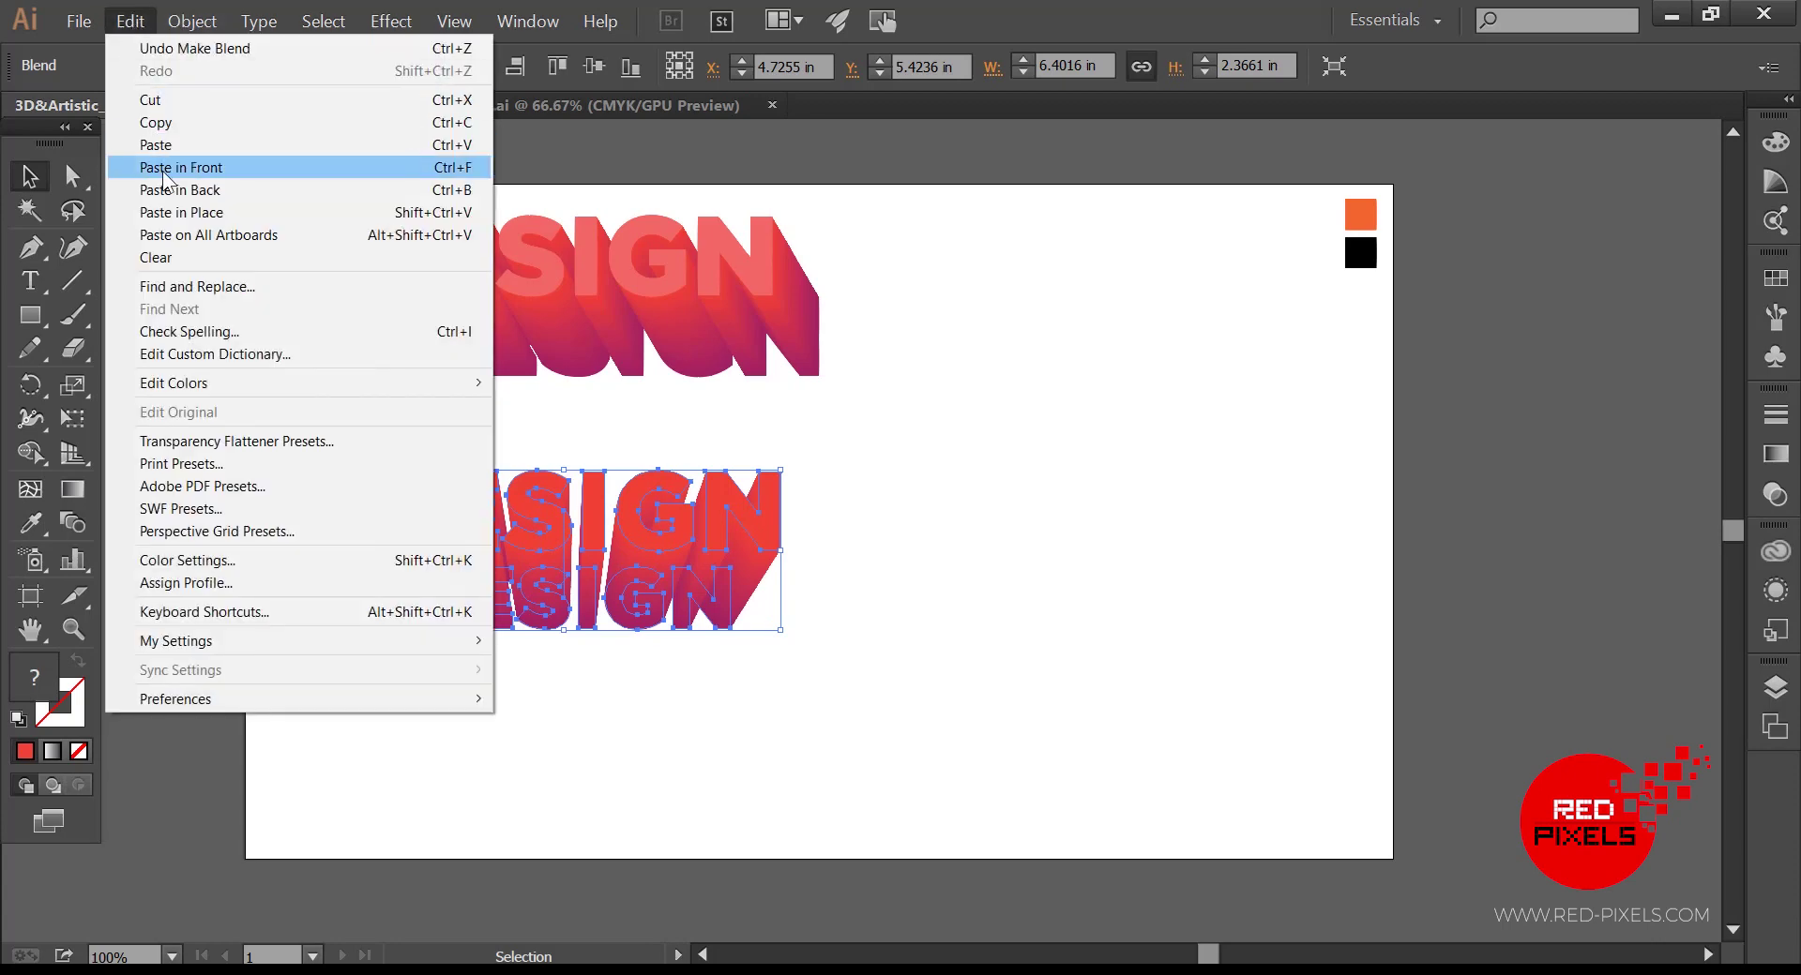
left_click(925, 450)
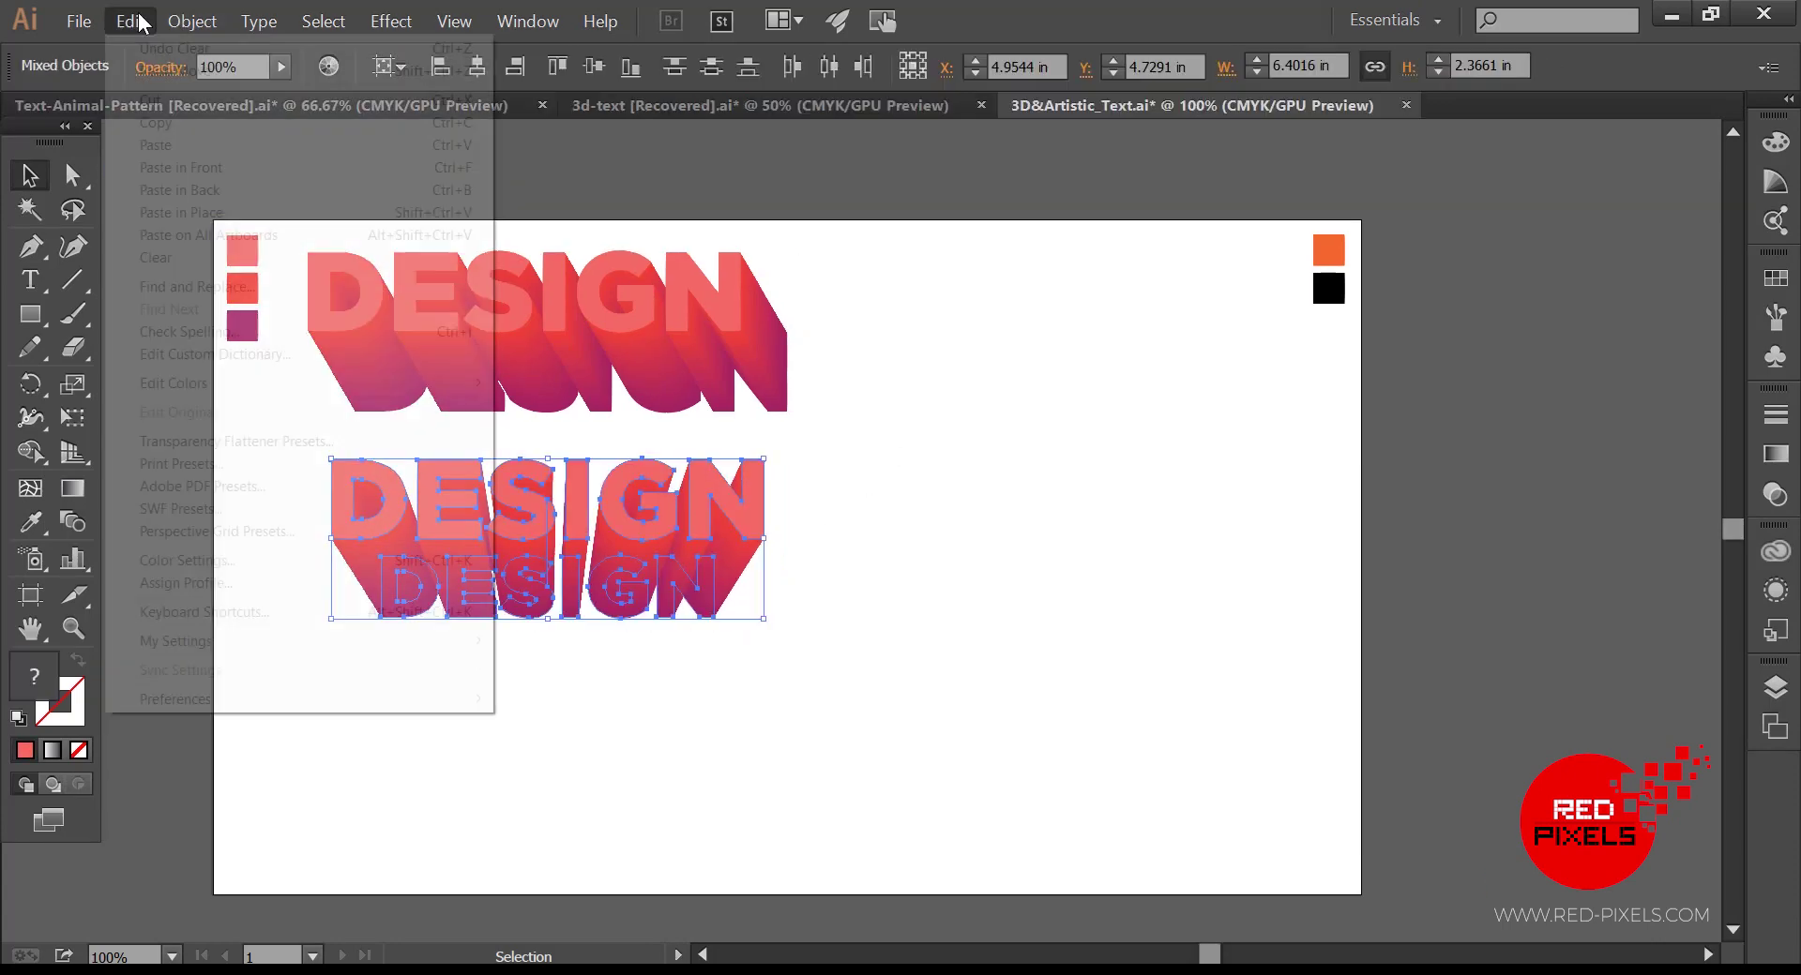
left_click(224, 166)
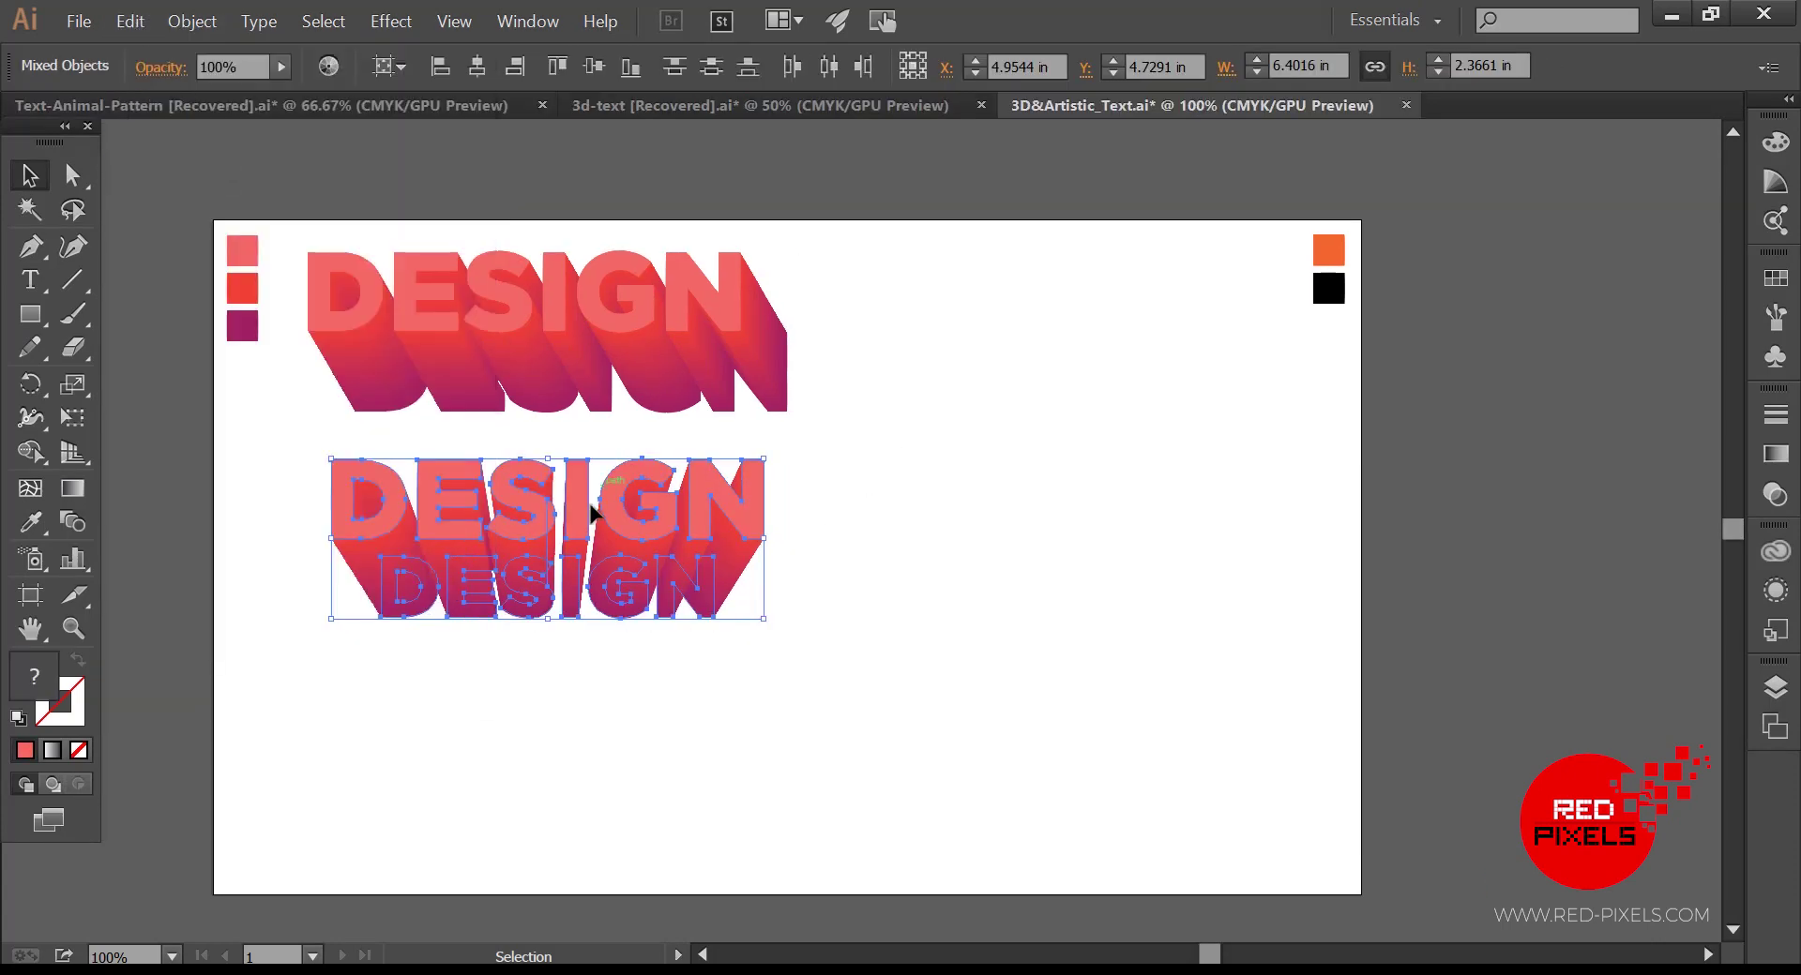
Step: Duplicate the second, tapered DESIGN effect straight below itself
left_click_drag(611, 514, 611, 710)
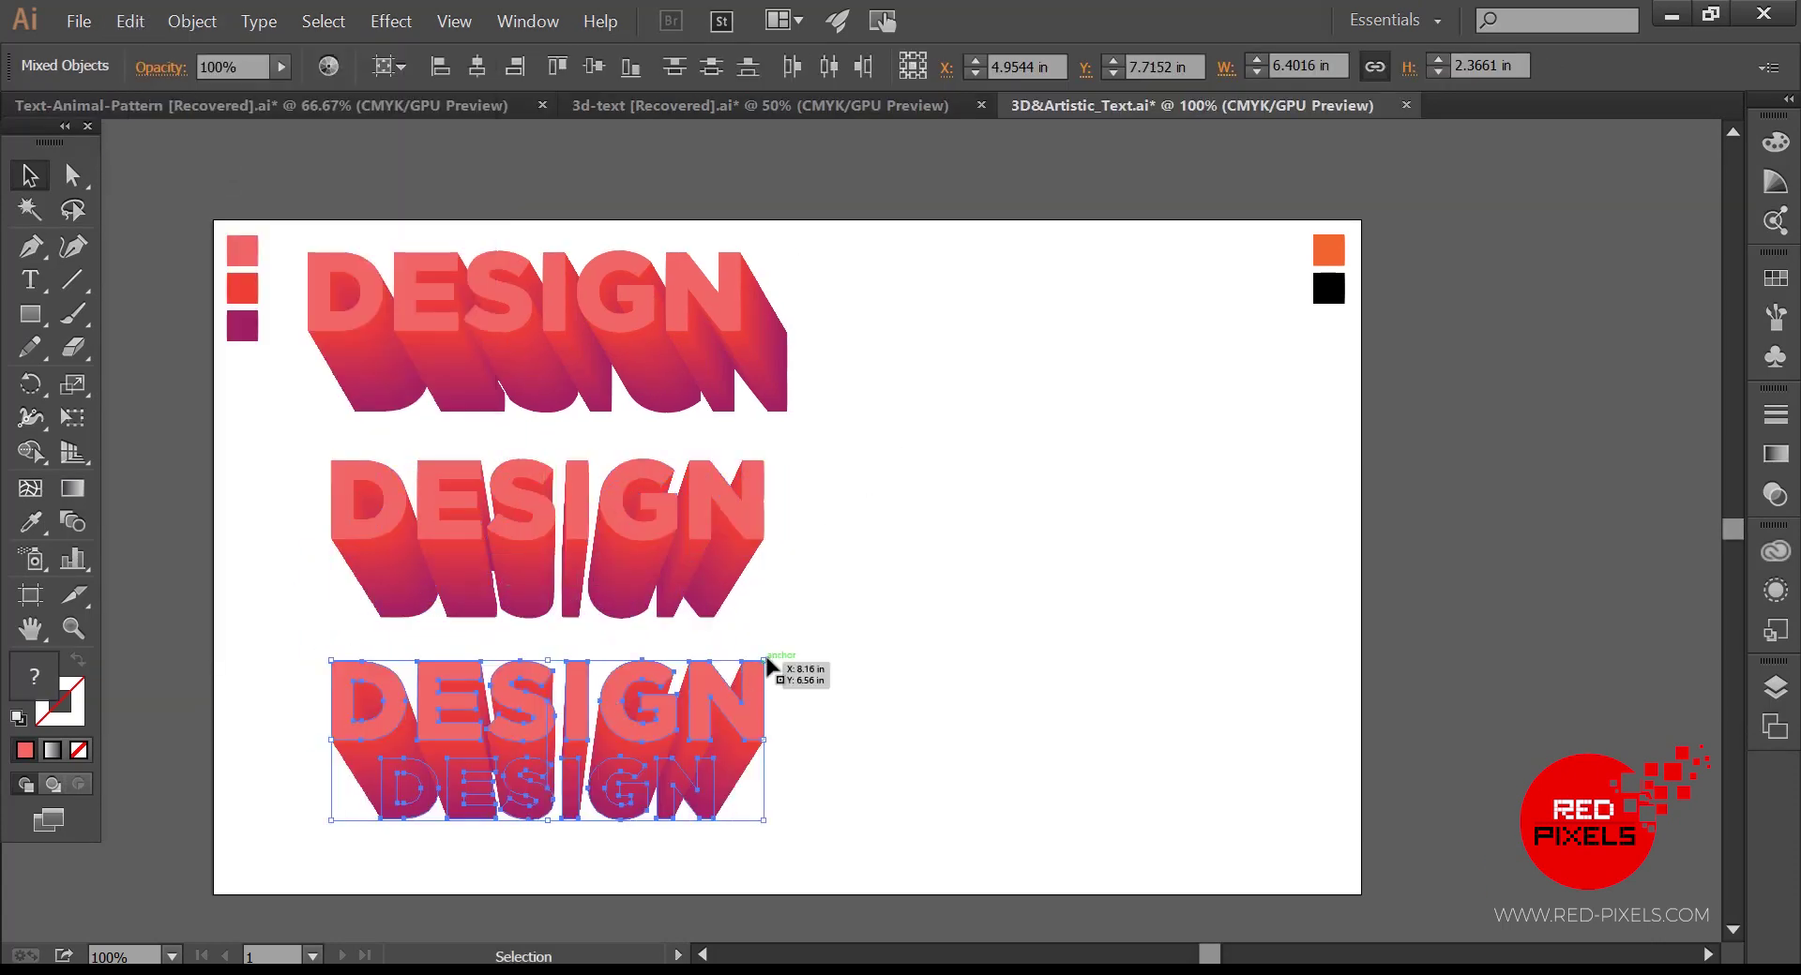
left_click(842, 654)
left_click_drag(852, 654, 913, 621)
Step: Draw a curved two-point path with the Pen tool over the lower copy and swap its fill to a stroke
left_click(30, 247)
left_click(524, 723)
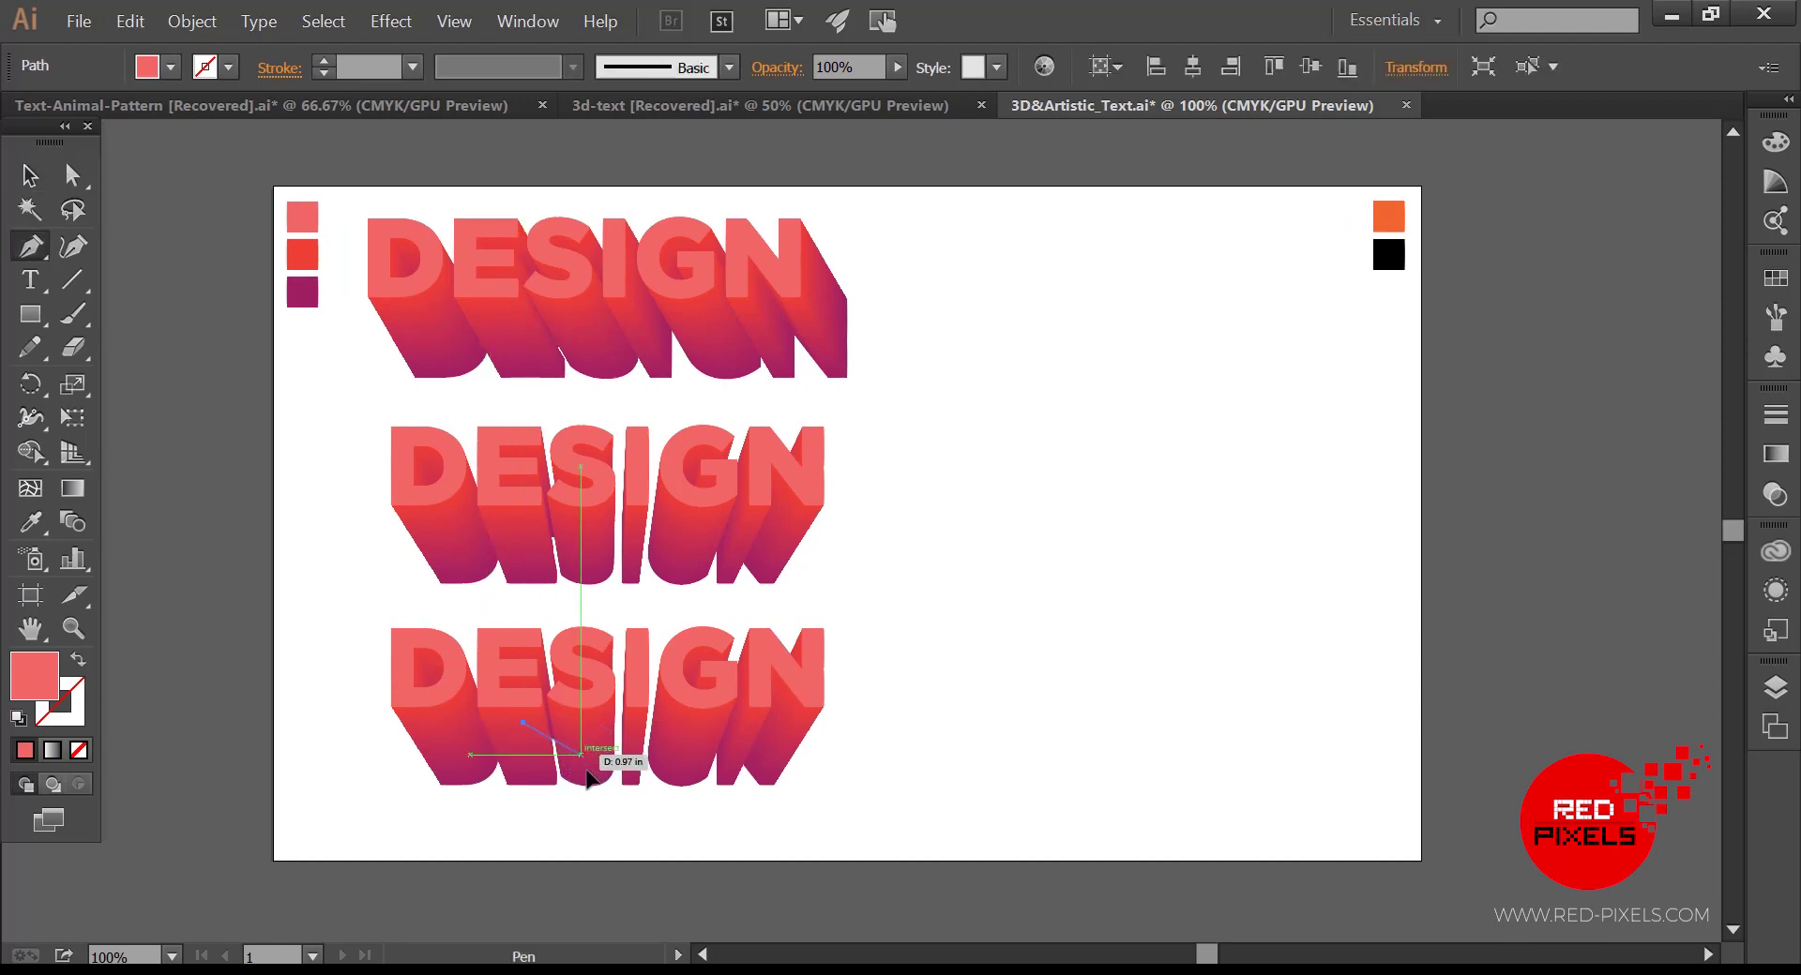
left_click(625, 804)
key("v")
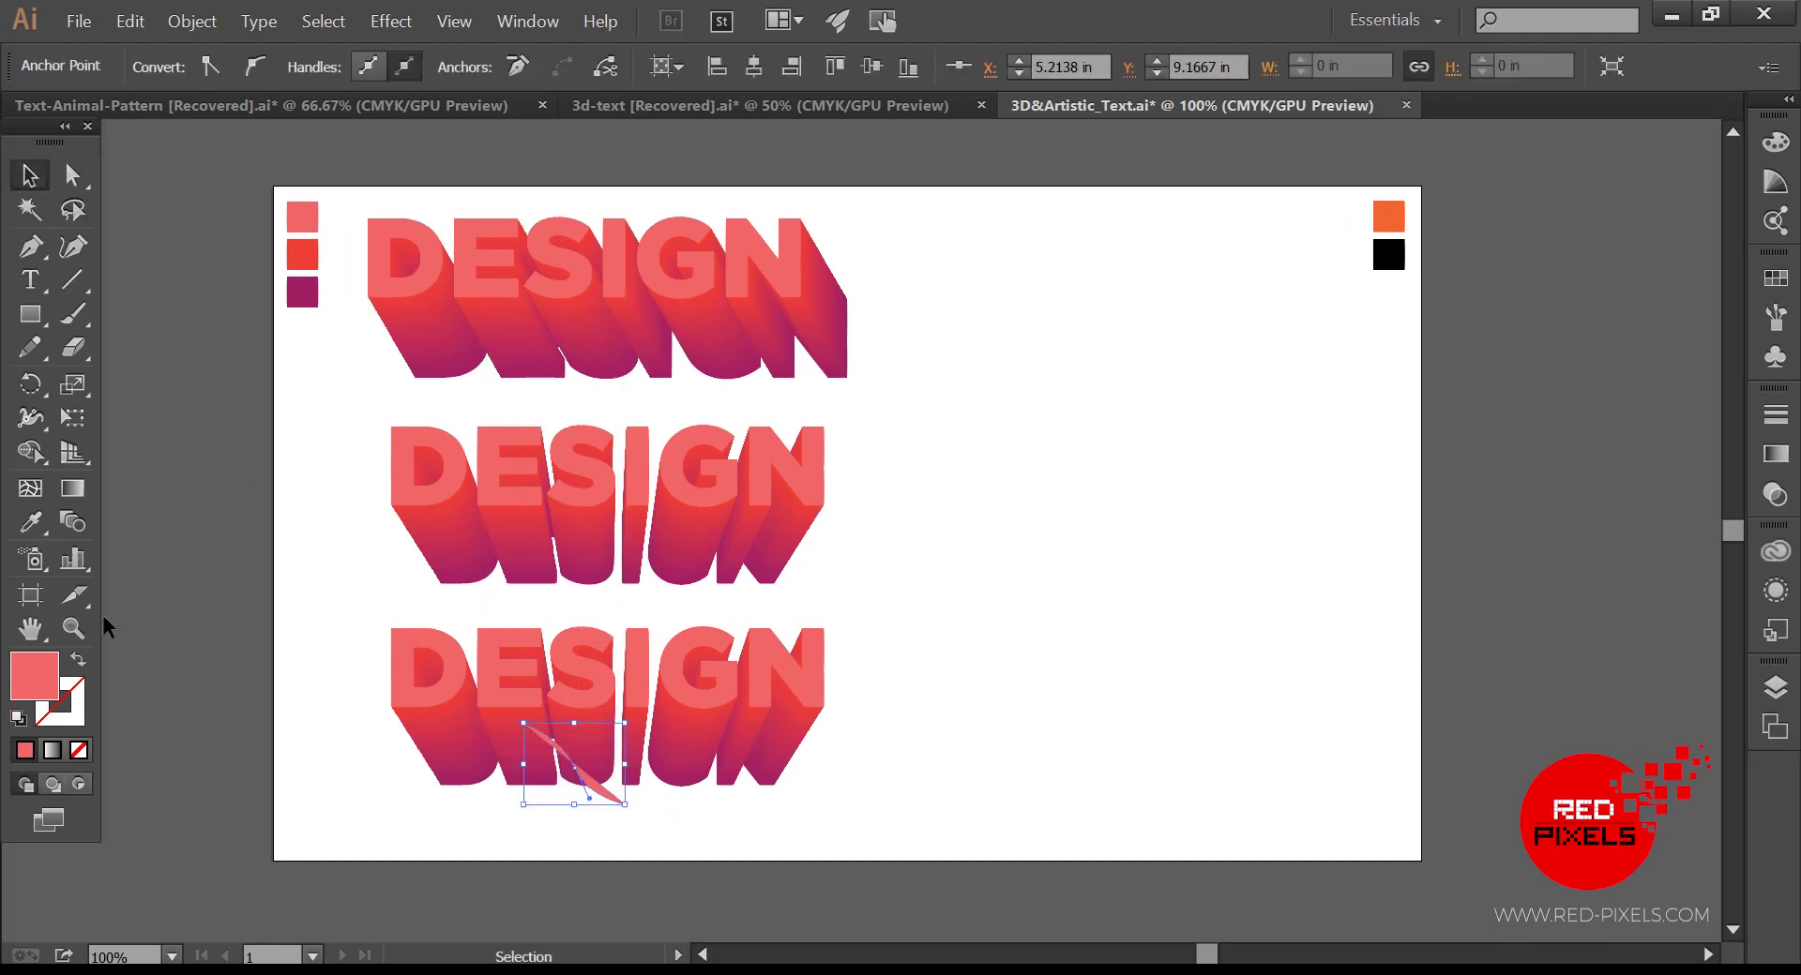
left_click(80, 662)
Step: Replace the spine of the lower DESIGN blend with the curved path
left_click(683, 752, "shift")
left_click(191, 20)
mouse_move(281, 498)
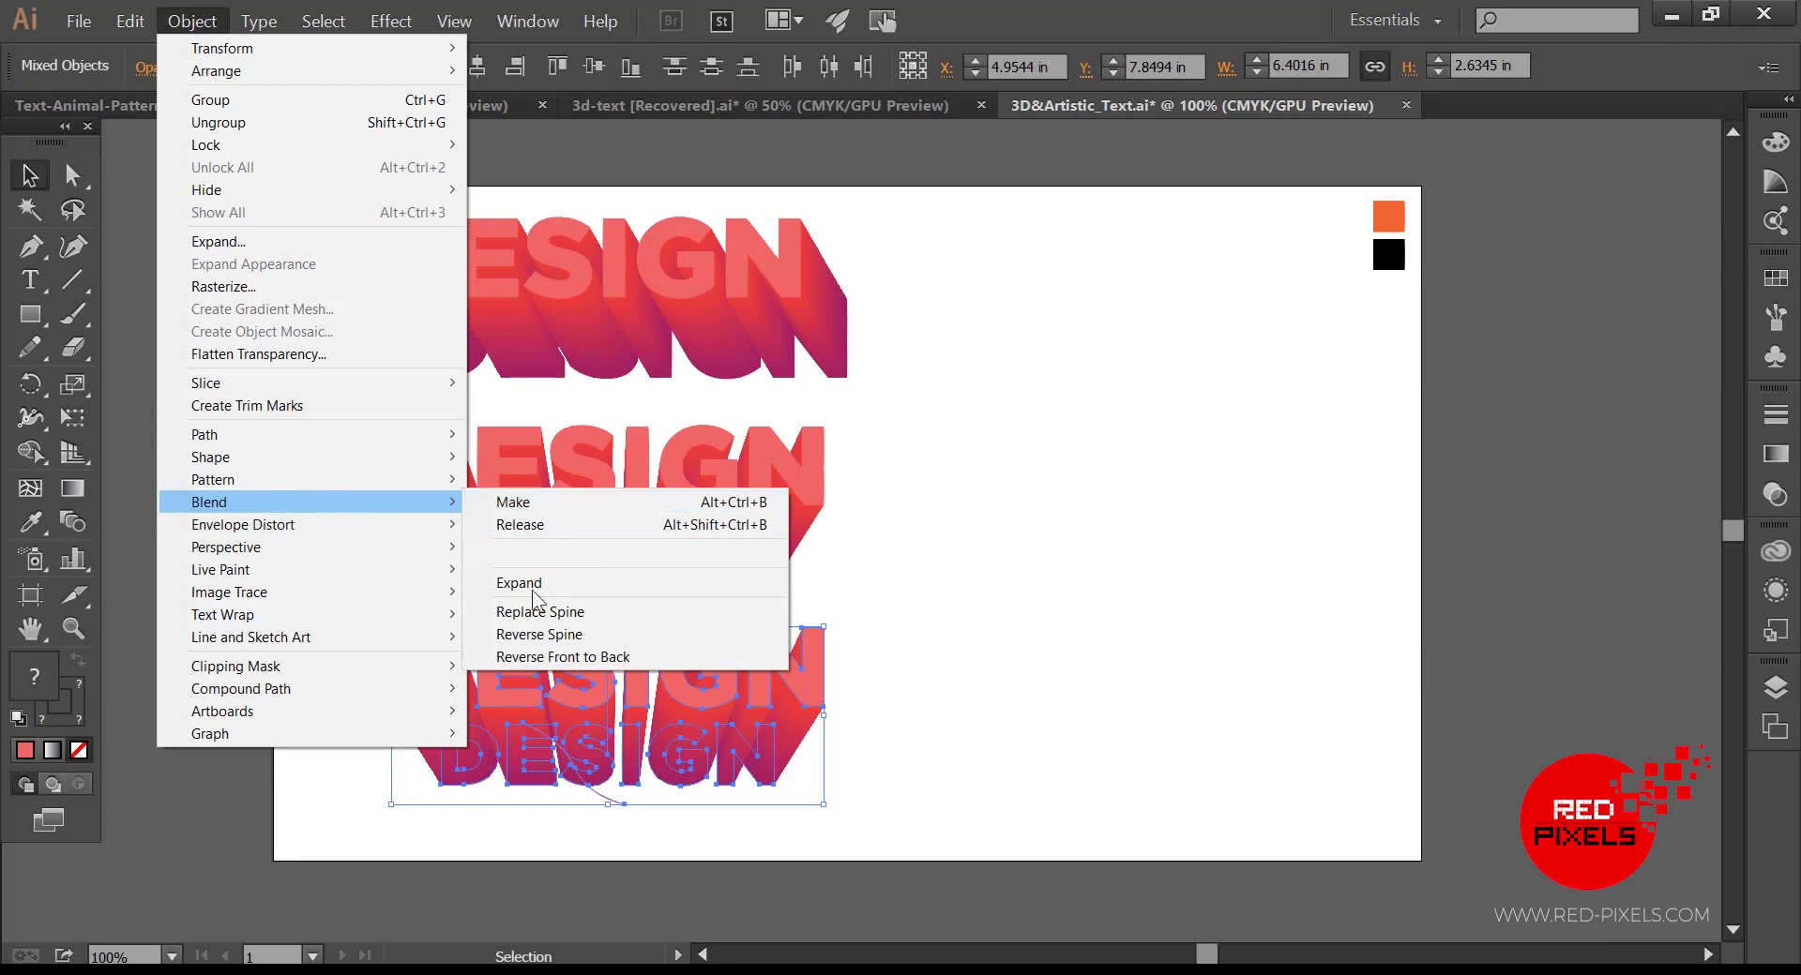
left_click(525, 608)
key("ctrl+shift+a")
Step: Align the light pink DESIGN face with the front of the curved blend
left_click_drag(660, 755, 742, 694)
key("ctrl+space")
left_click_drag(570, 664, 1116, 667)
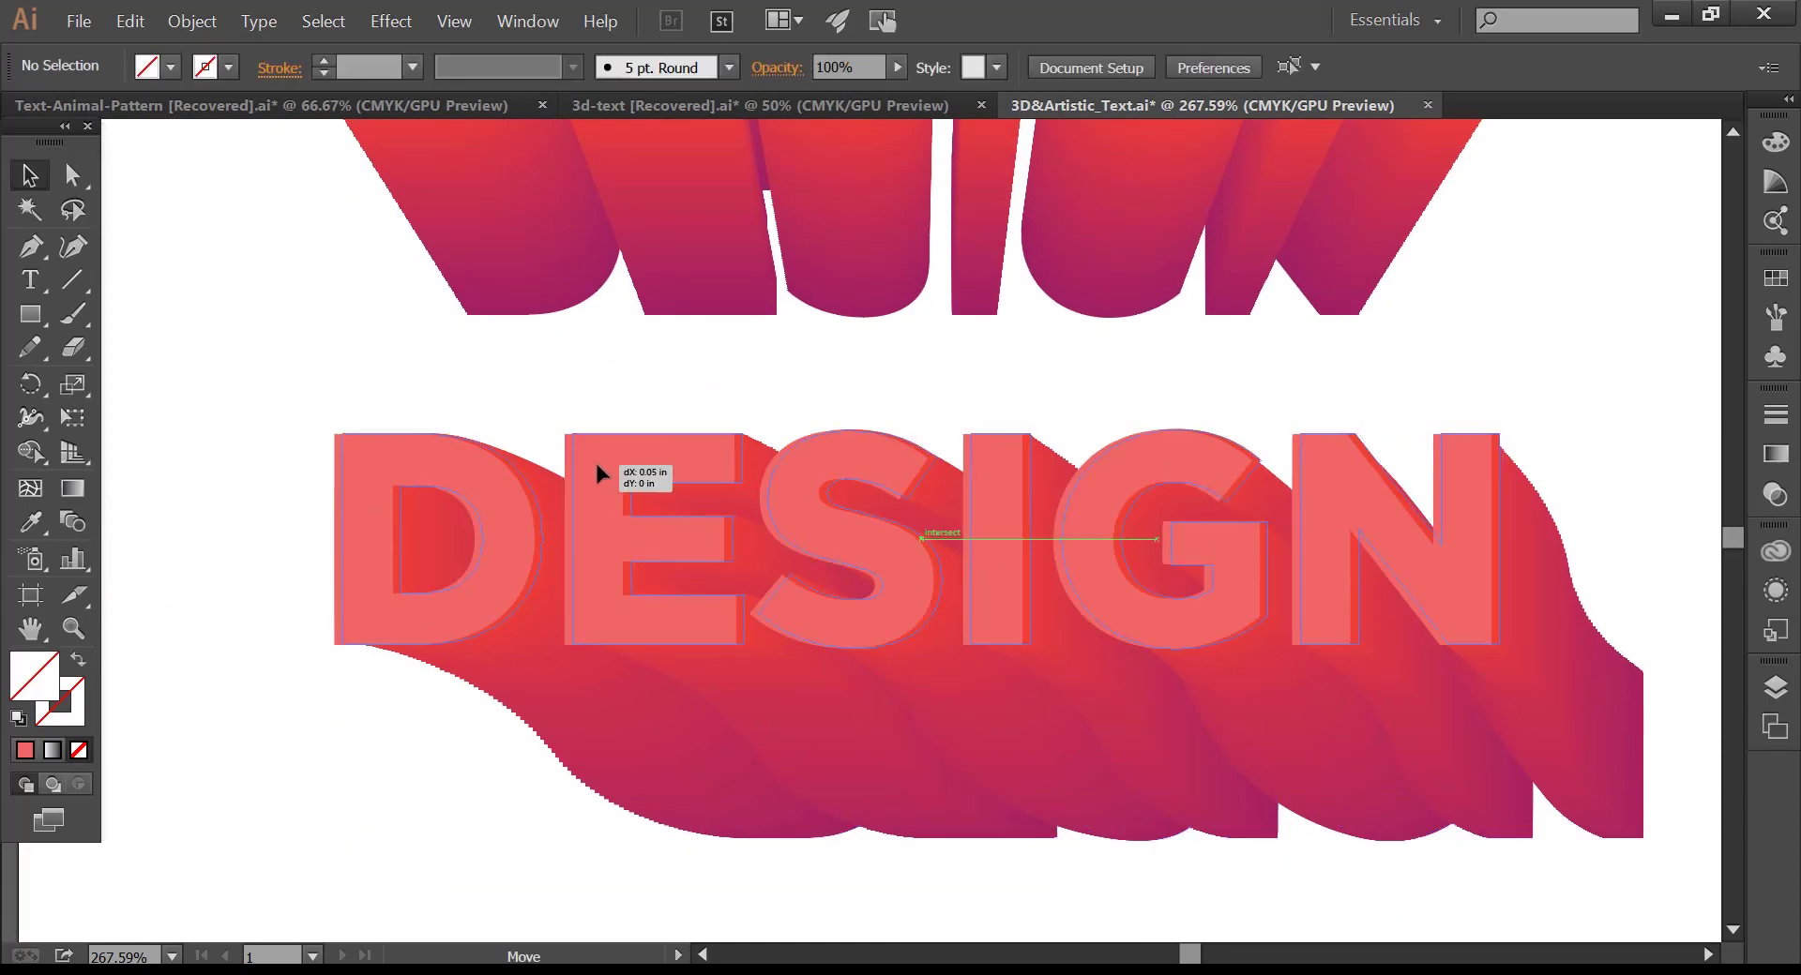
left_click(679, 660)
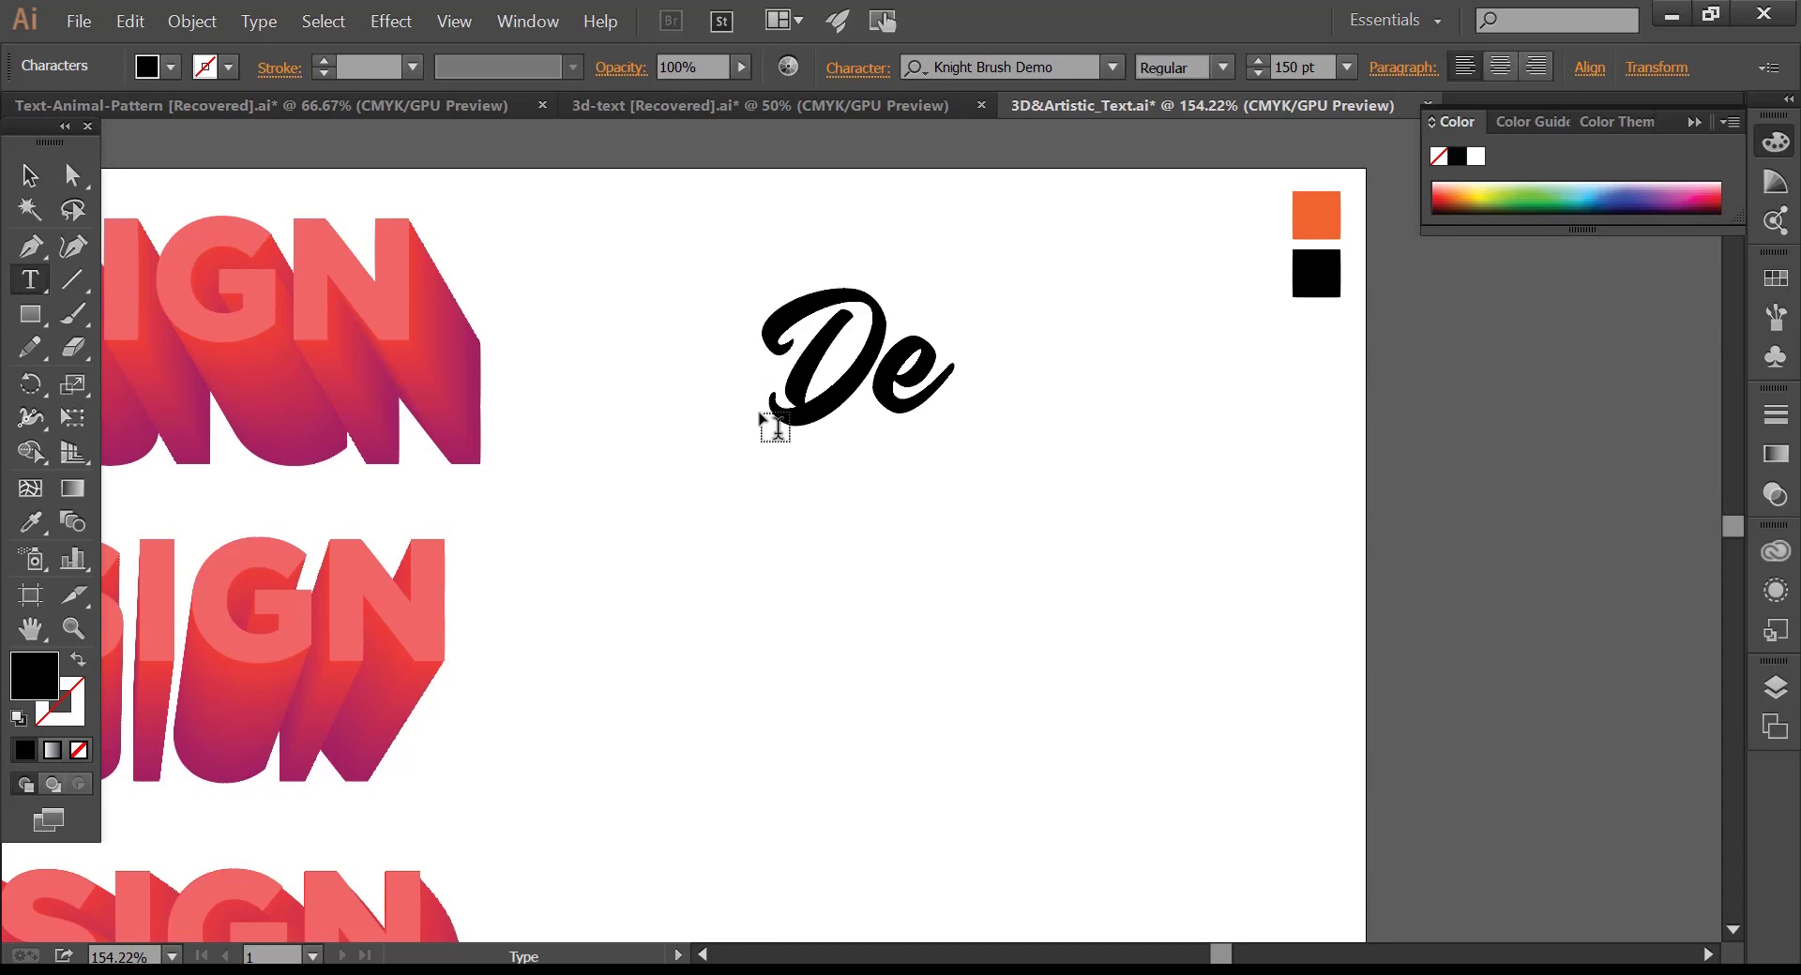
Step: Complete the script text so it reads Design and reposition it in the empty area beside the 3D effects
type("sign")
left_click(28, 174)
left_click_drag(1022, 380, 976, 382)
Step: Copy the script Design text and convert the original to outlines
left_click(131, 21)
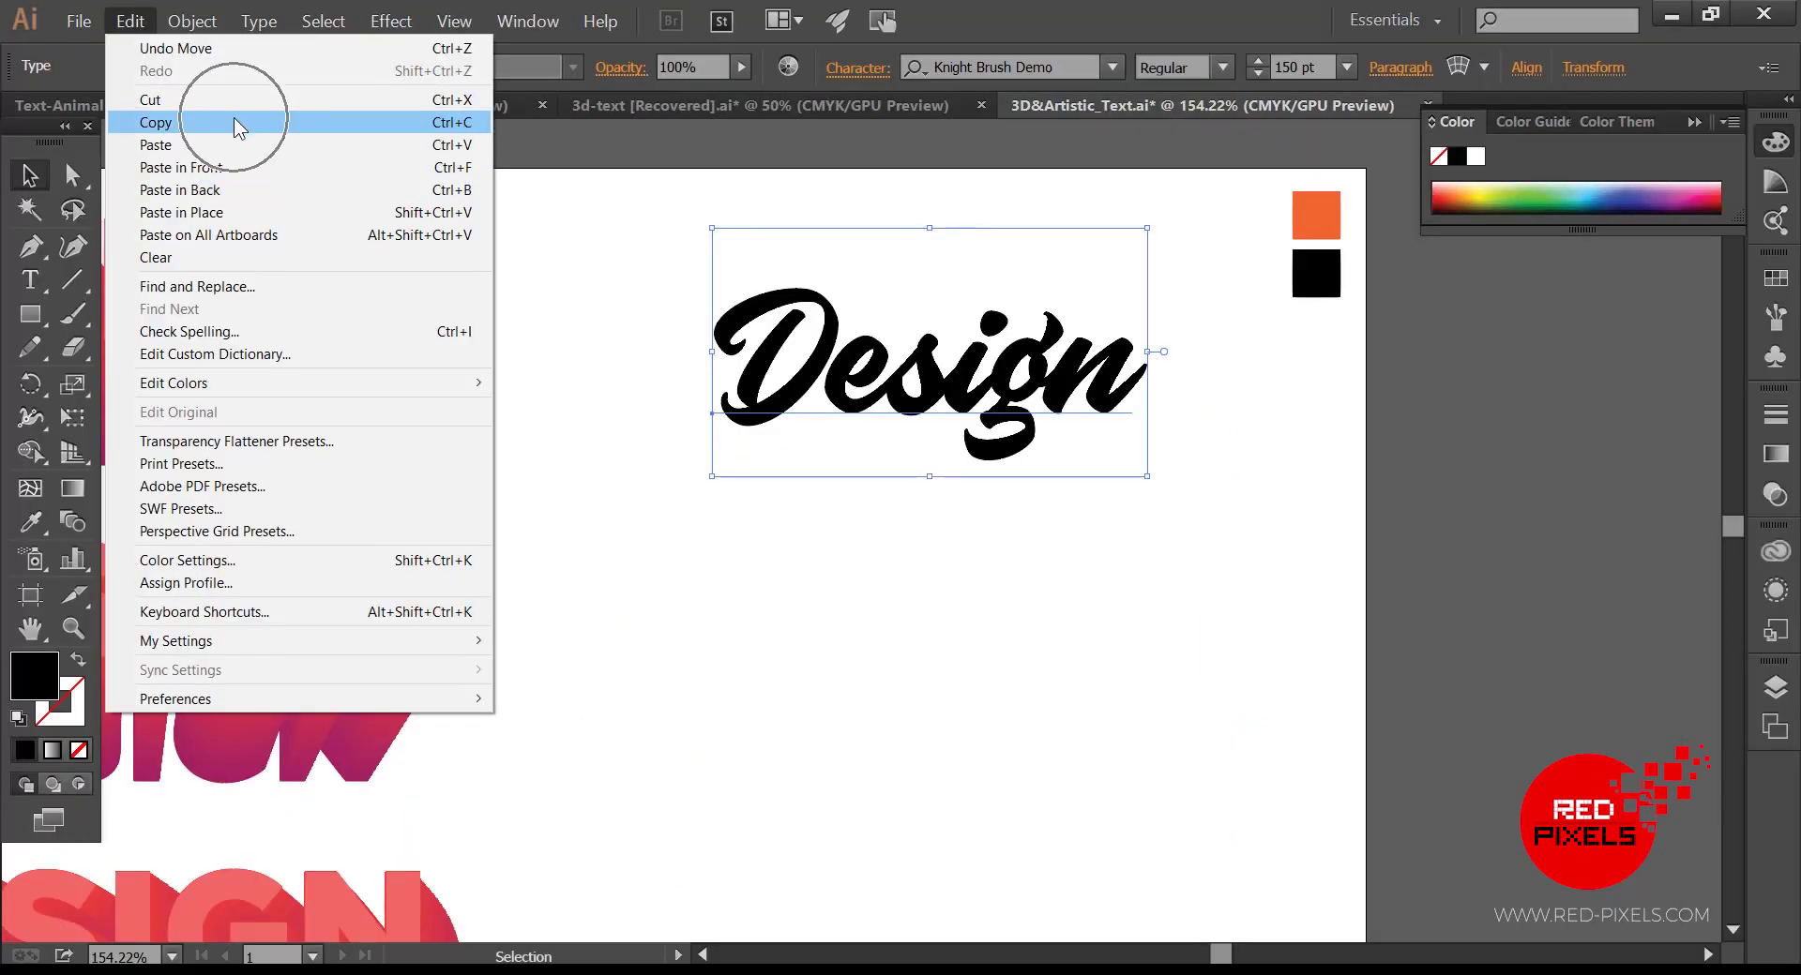
left_click(241, 122)
right_click(1004, 381)
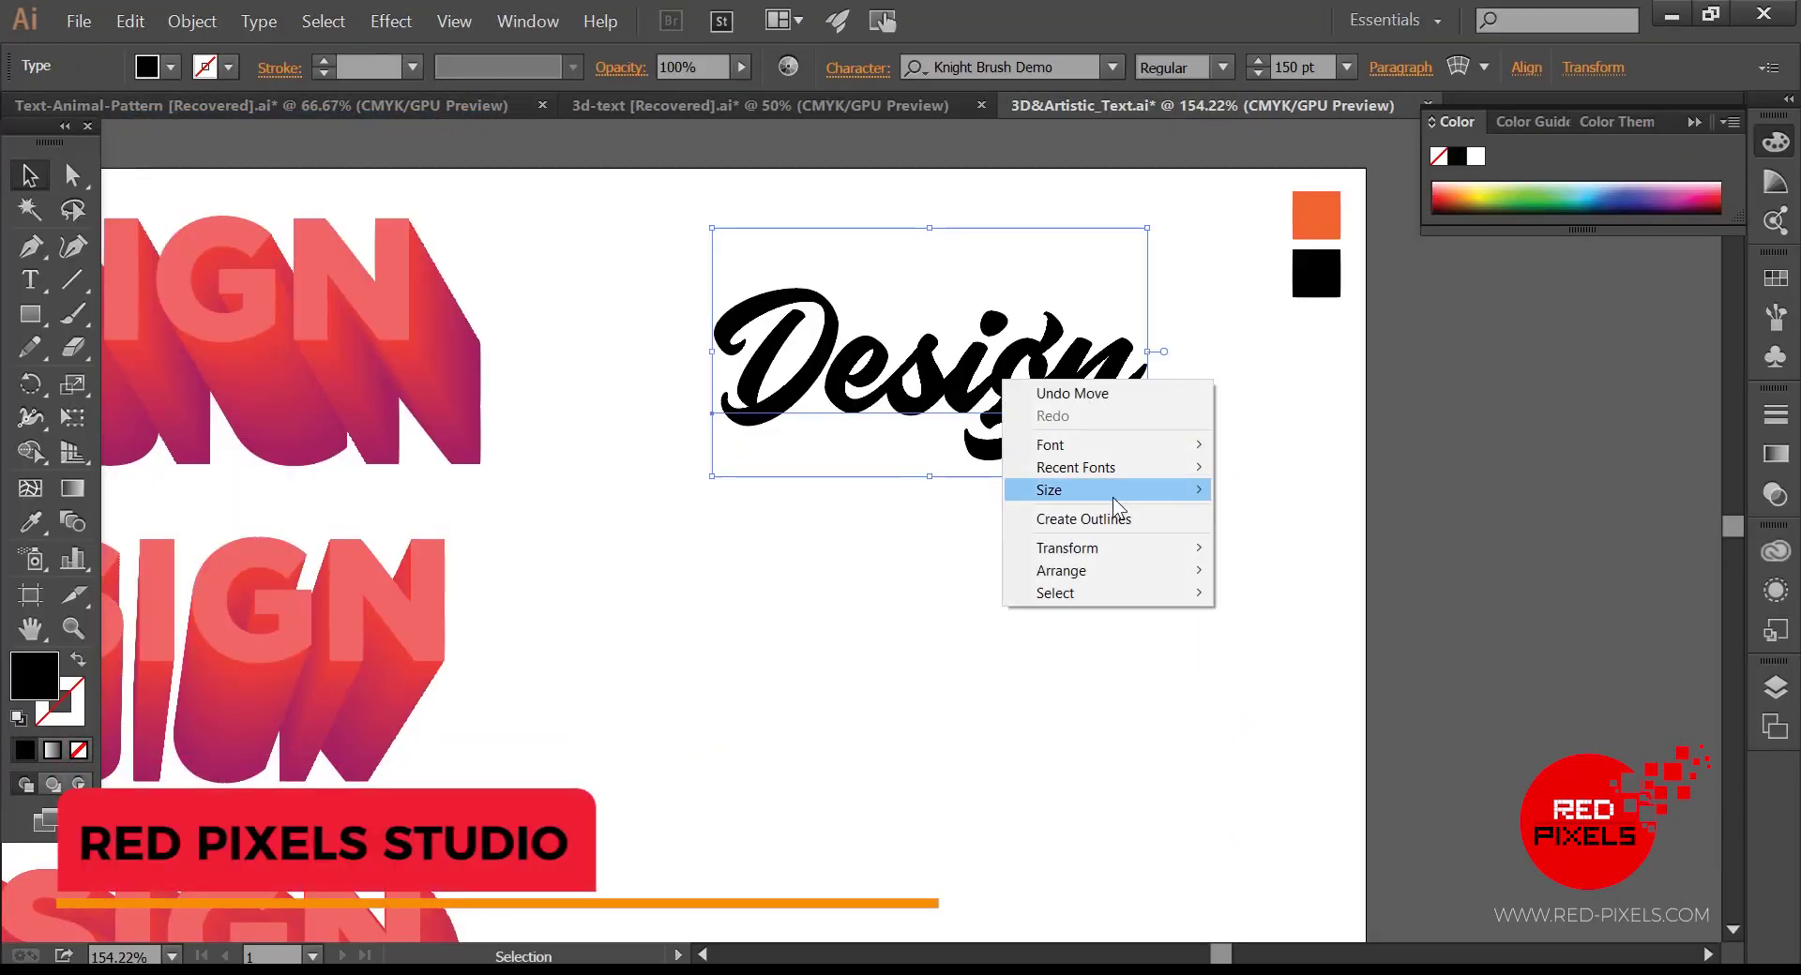
left_click(1116, 519)
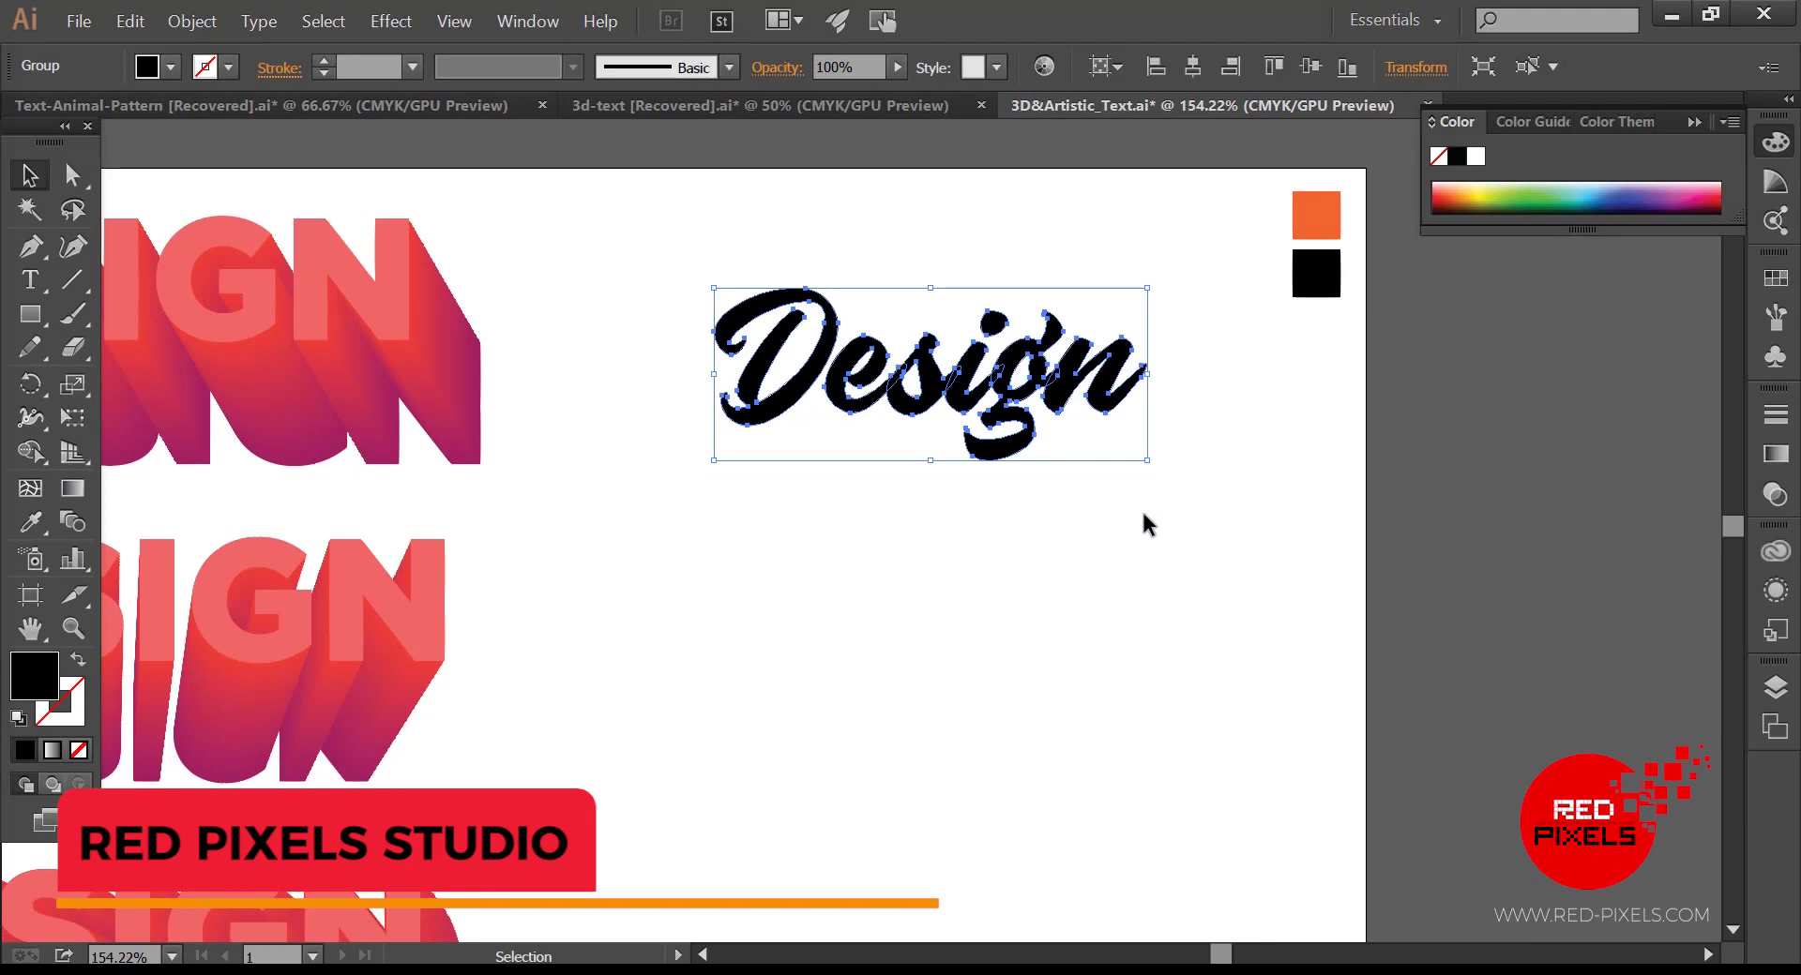
Step: Offset the outlined Design paths by 0.1389 in with miter joins and a miter limit of 4
left_click(131, 21)
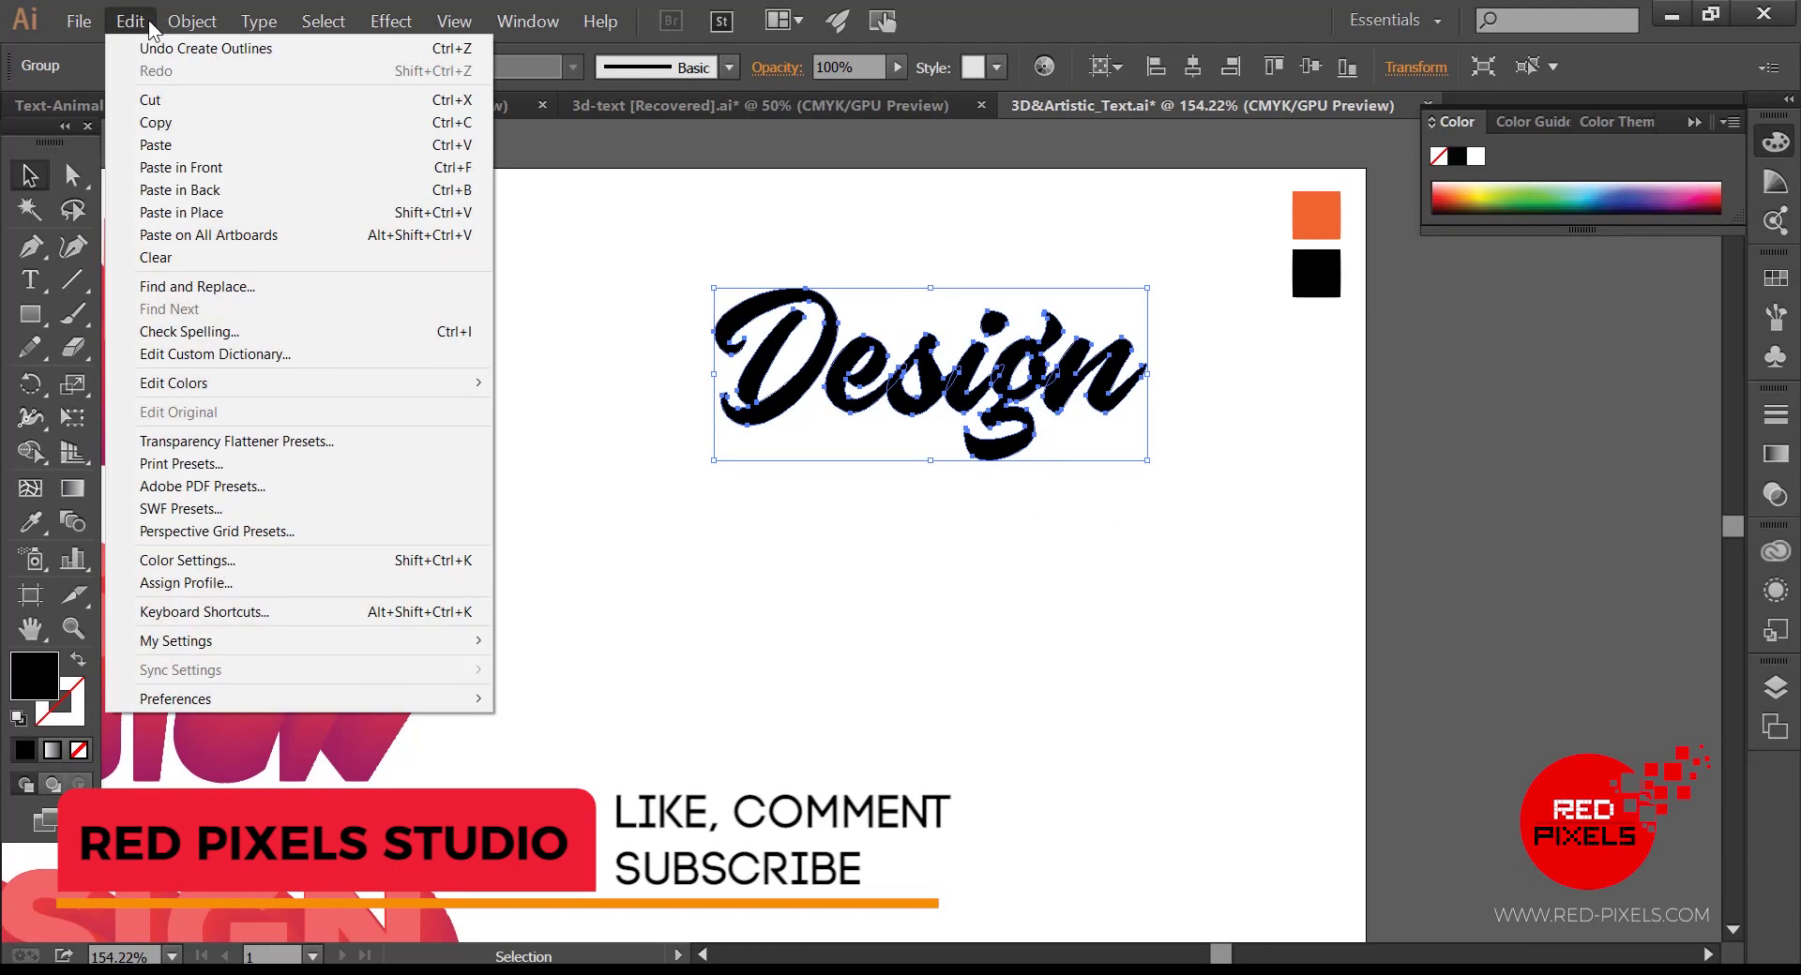
mouse_move(207, 23)
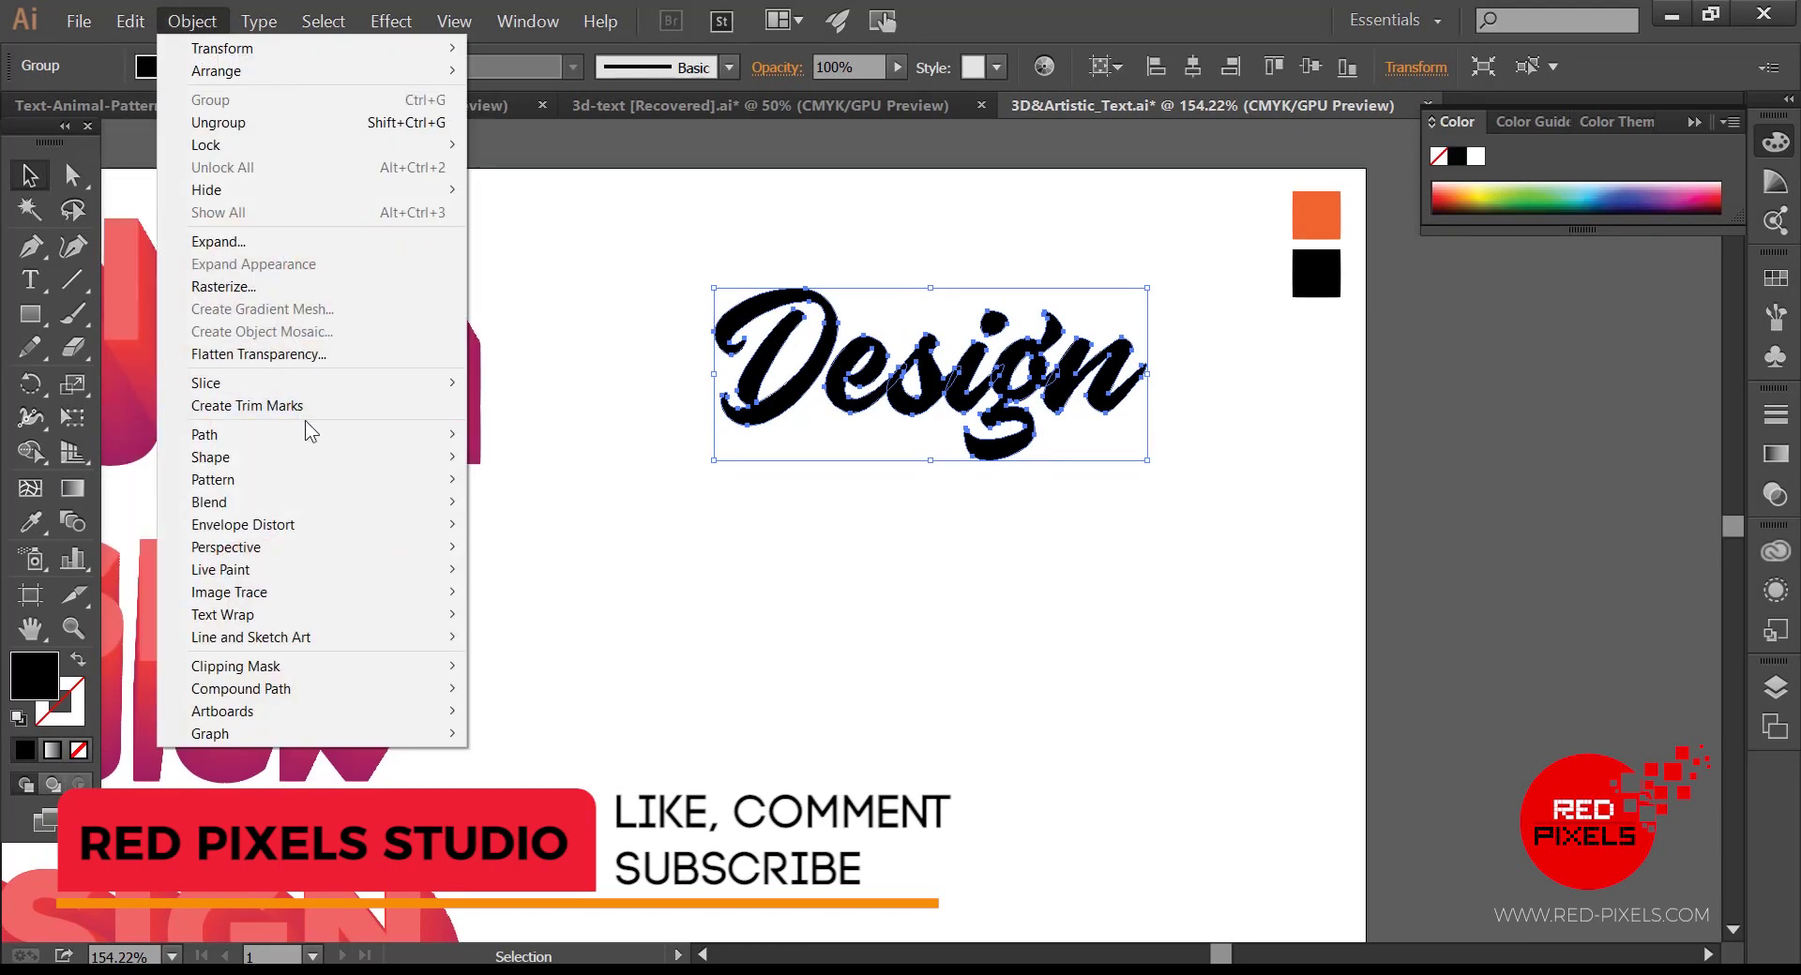
mouse_move(282, 434)
left_click(605, 508)
left_click(992, 522)
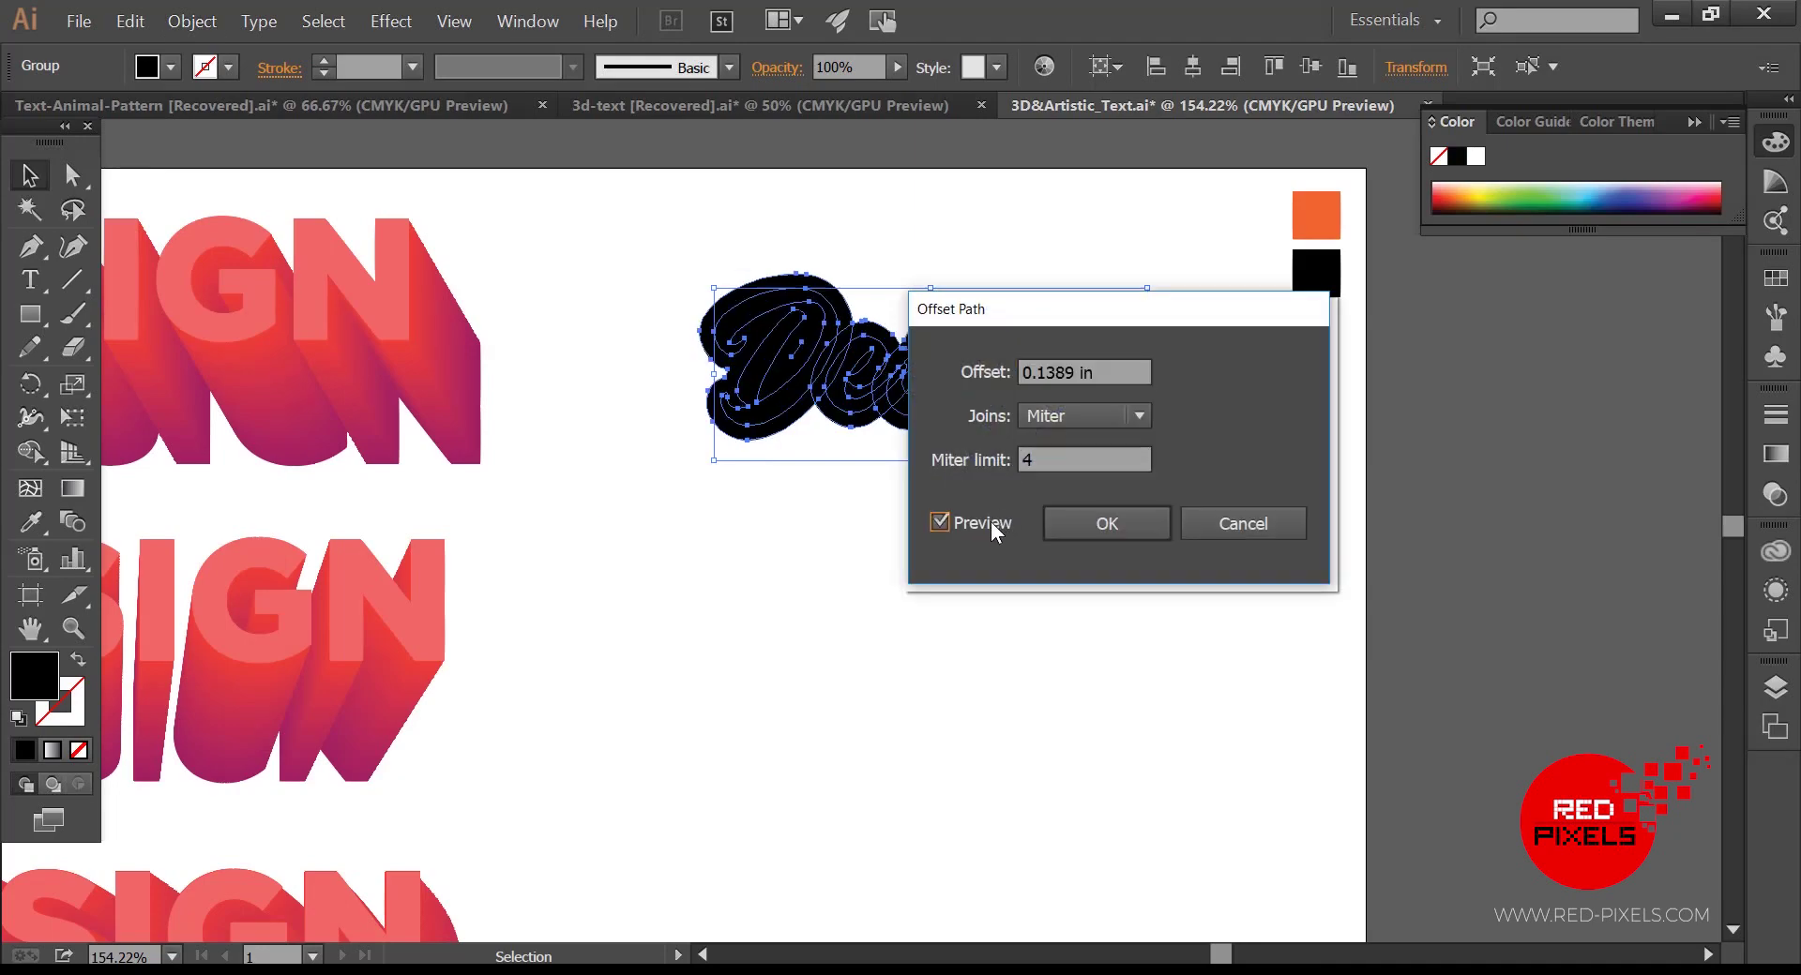
left_click(1118, 523)
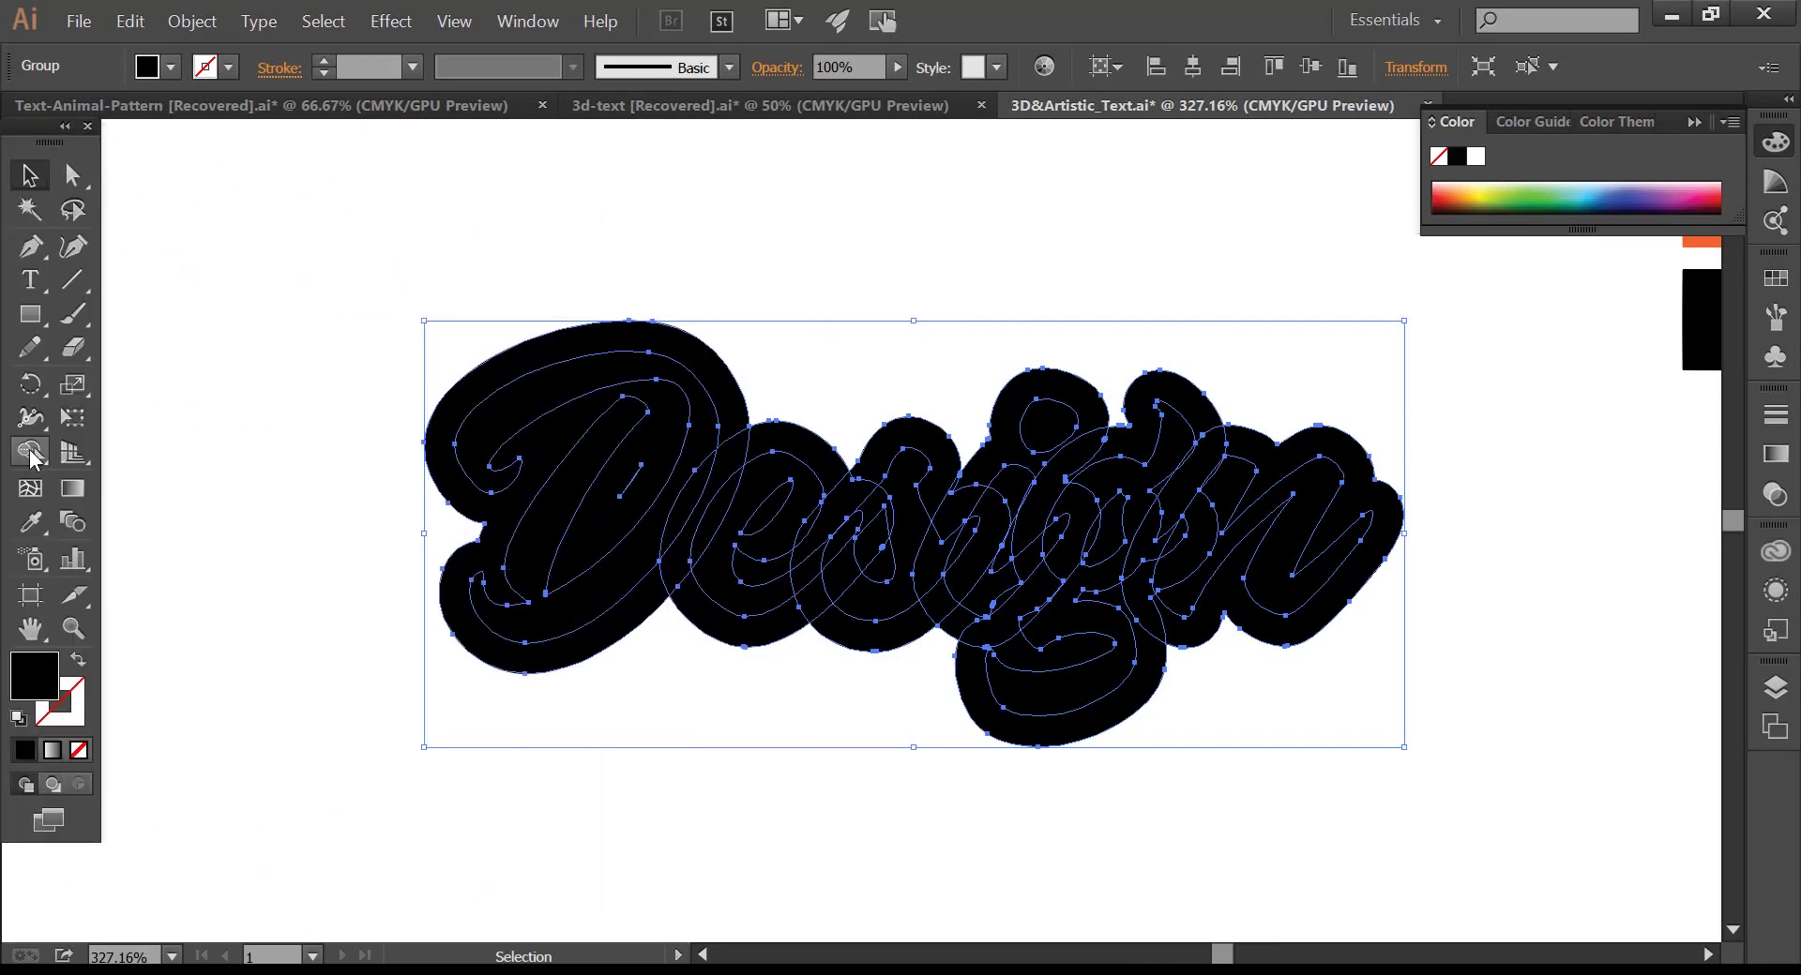
Step: Merge the overlapping offset letter shapes into one solid black silhouette with the Shape Builder tool
left_click(31, 452)
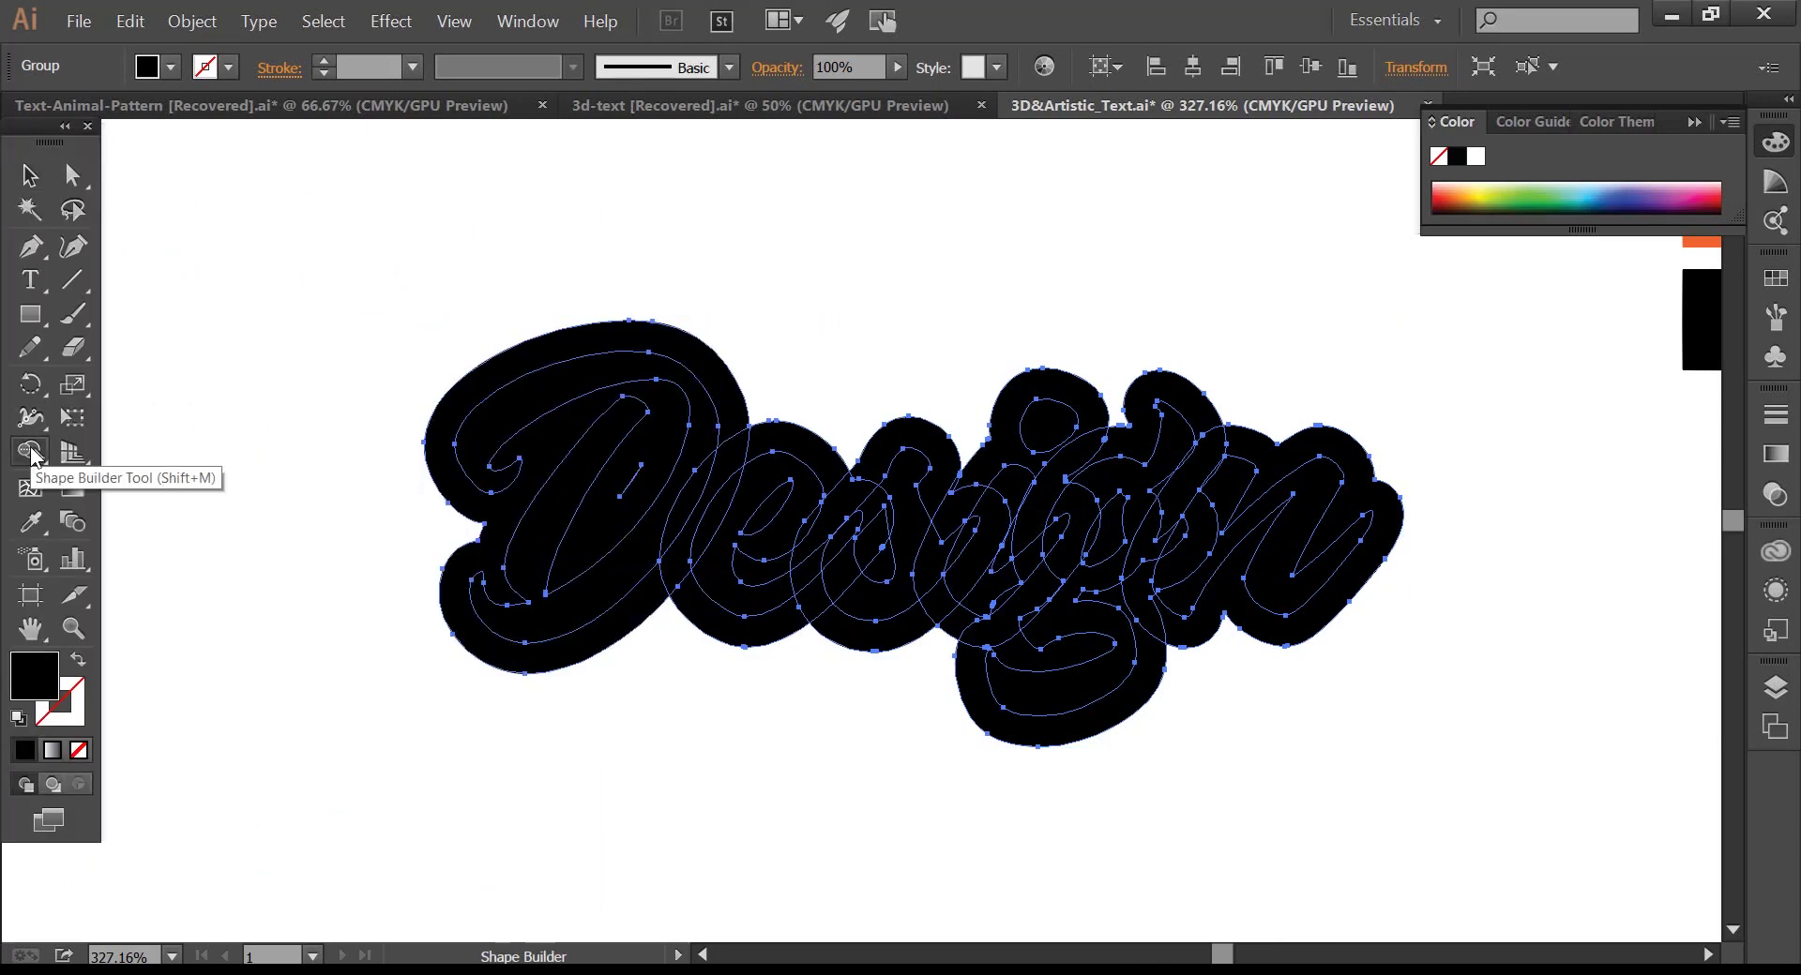
mouse_move(488, 389)
left_mouse_down()
mouse_move(792, 623)
mouse_move(872, 608)
mouse_move(1042, 450)
mouse_move(1126, 553)
mouse_move(1304, 525)
mouse_move(1106, 453)
mouse_move(1186, 531)
left_mouse_up()
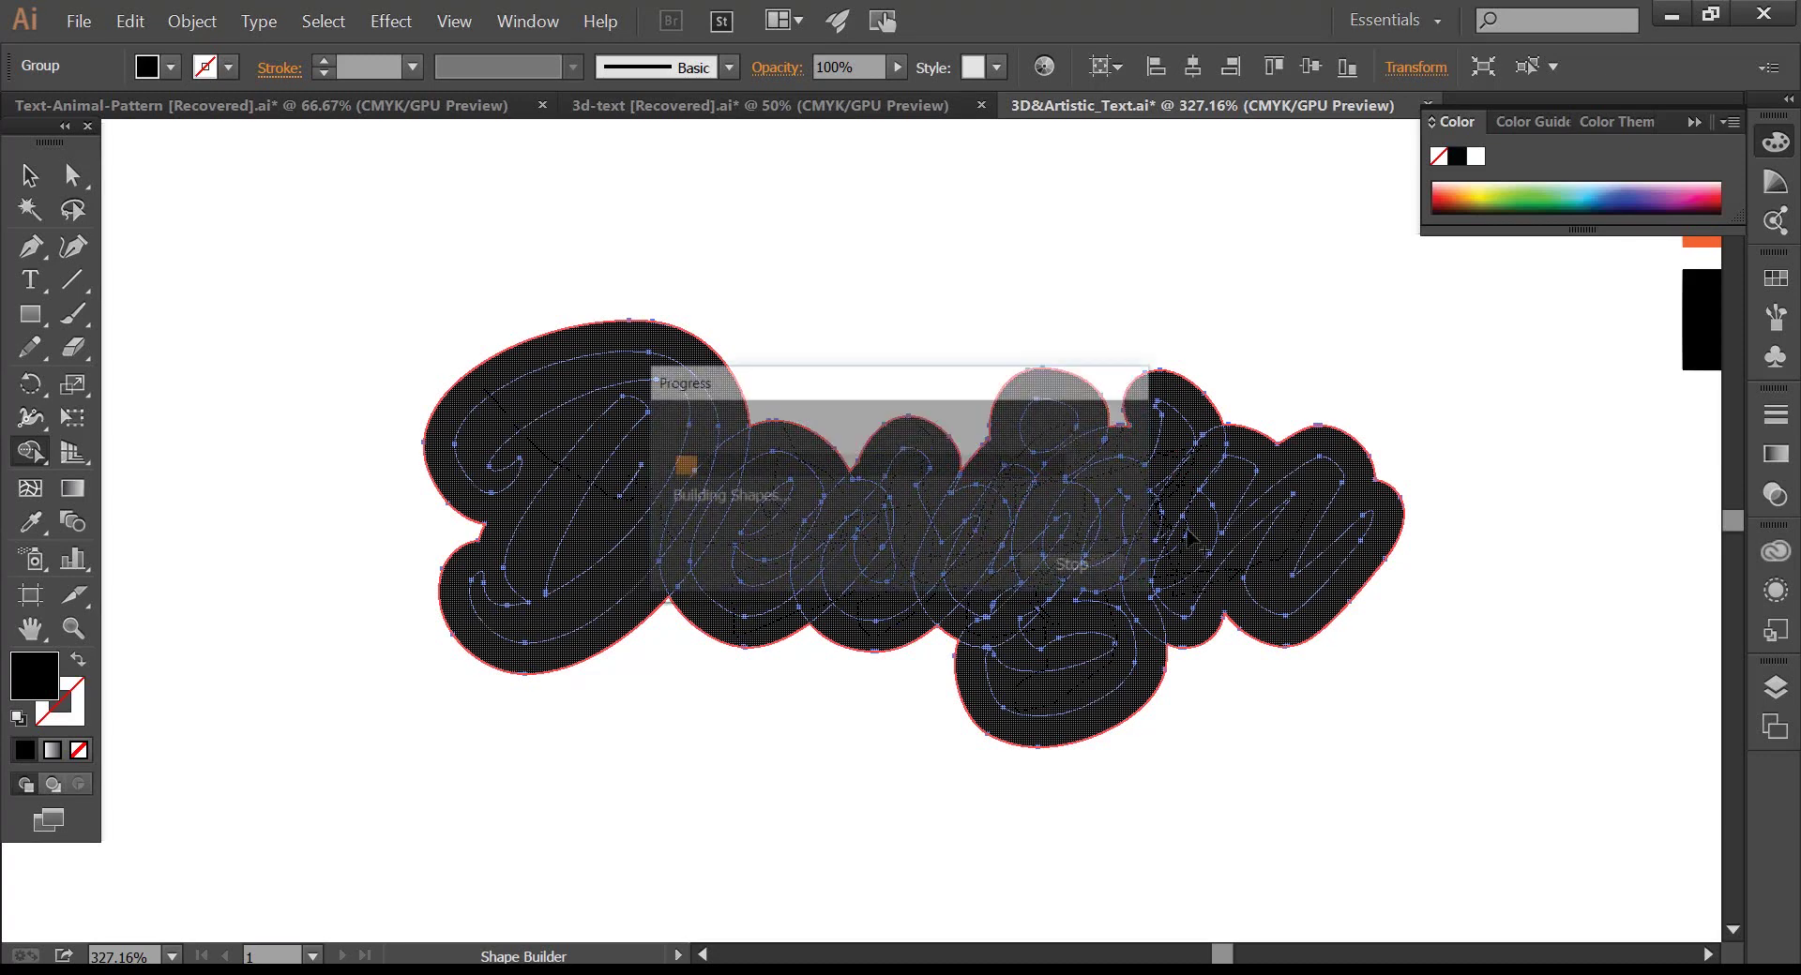
left_click(31, 176)
left_click(966, 303)
Step: Paste the copied Design text in front and move it to the right of the black silhouette
key("ctrl+minus")
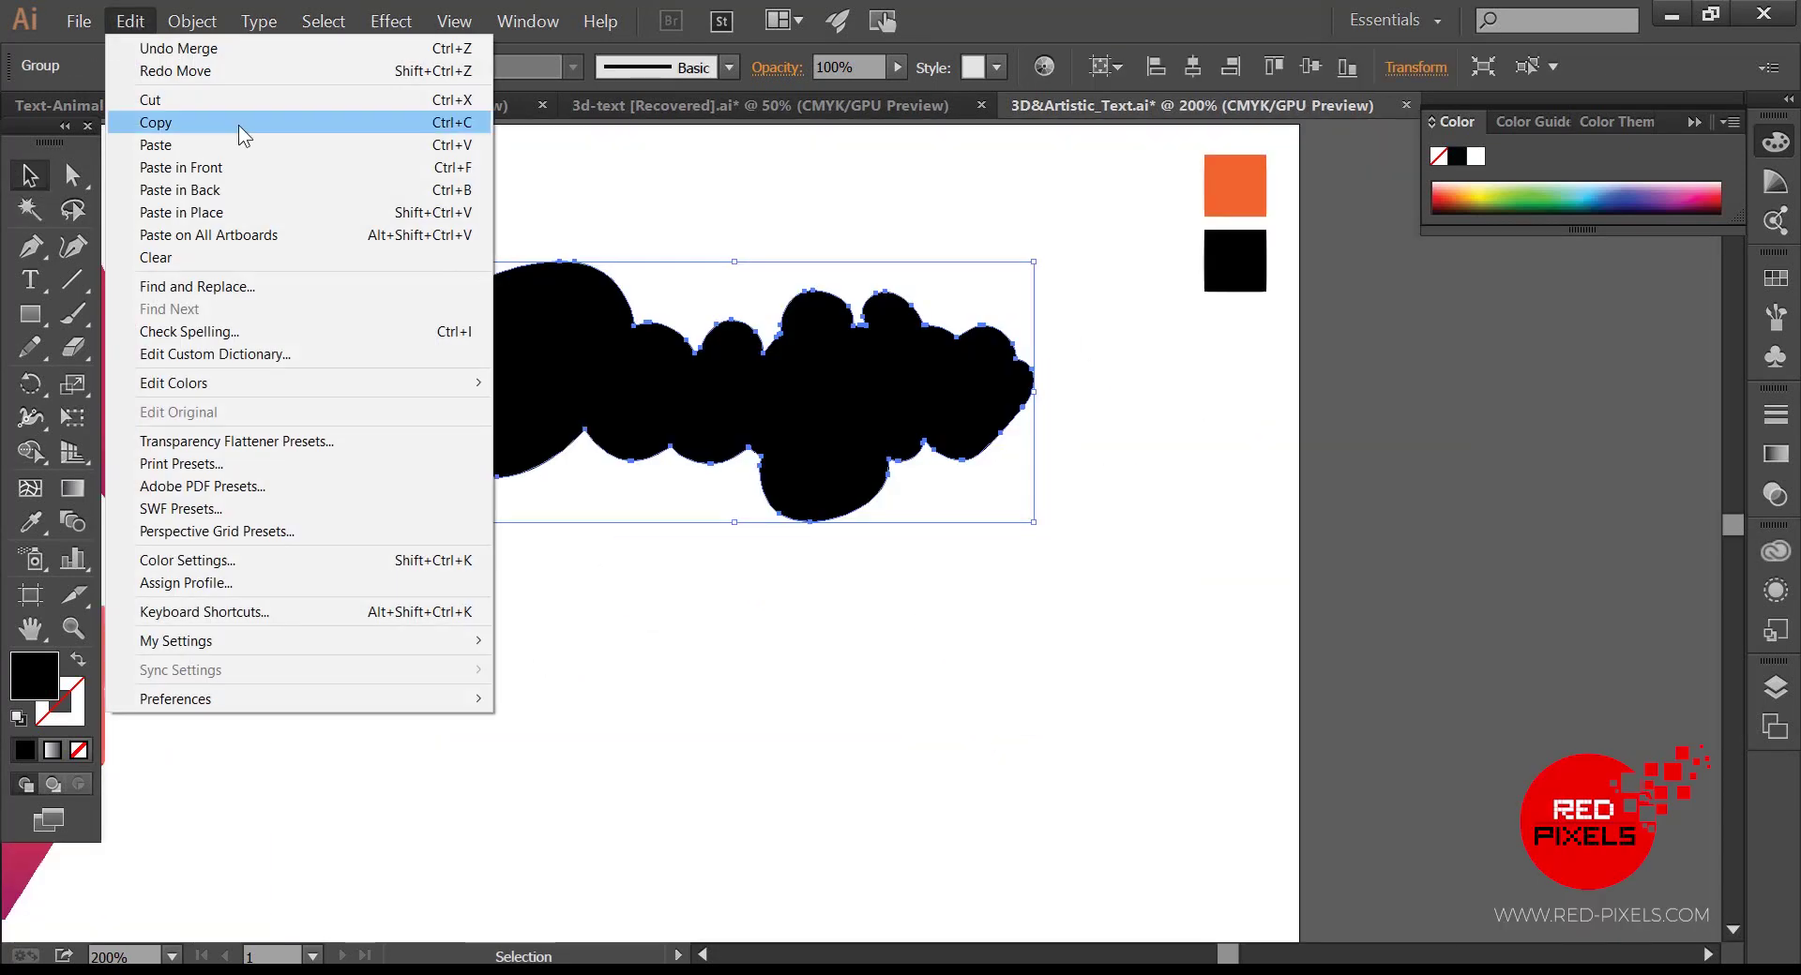
left_click(244, 166)
left_click_drag(488, 327, 1092, 328)
Step: Copy the black silhouette, paste it in front and place the duplicate diagonally below the original
left_click(624, 330)
left_click(131, 21)
left_click(188, 122)
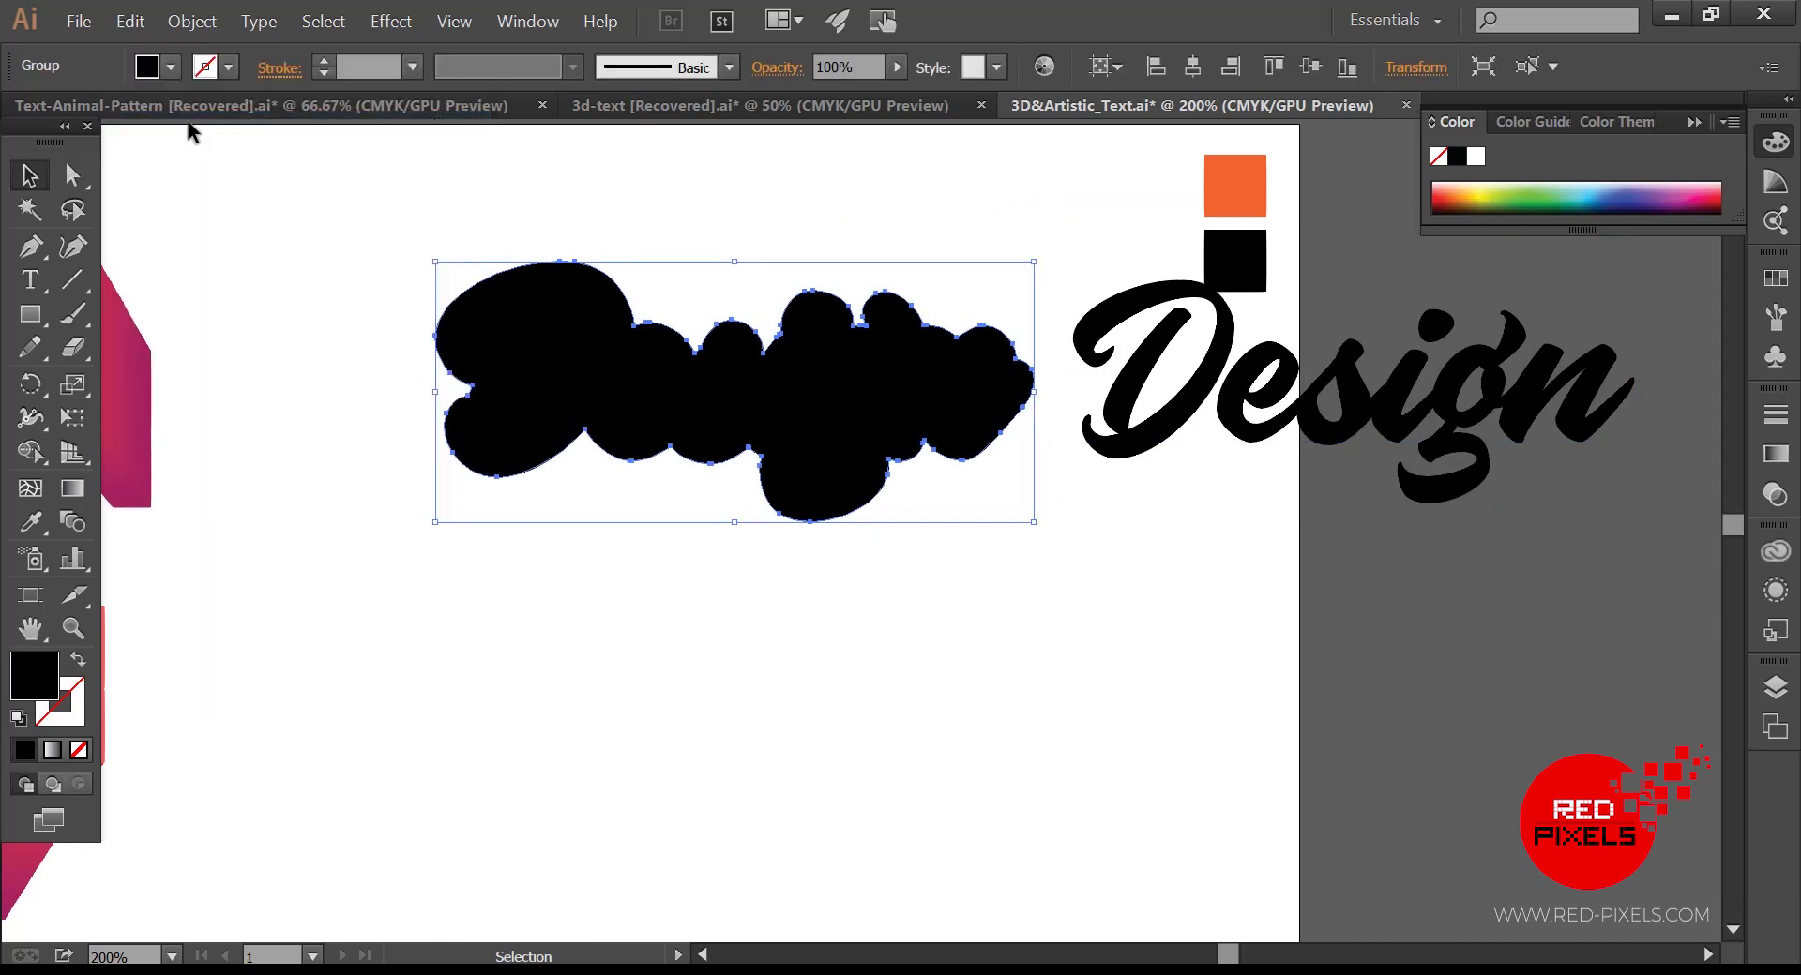
left_click(132, 20)
left_click(224, 167)
left_click_drag(765, 422, 924, 634)
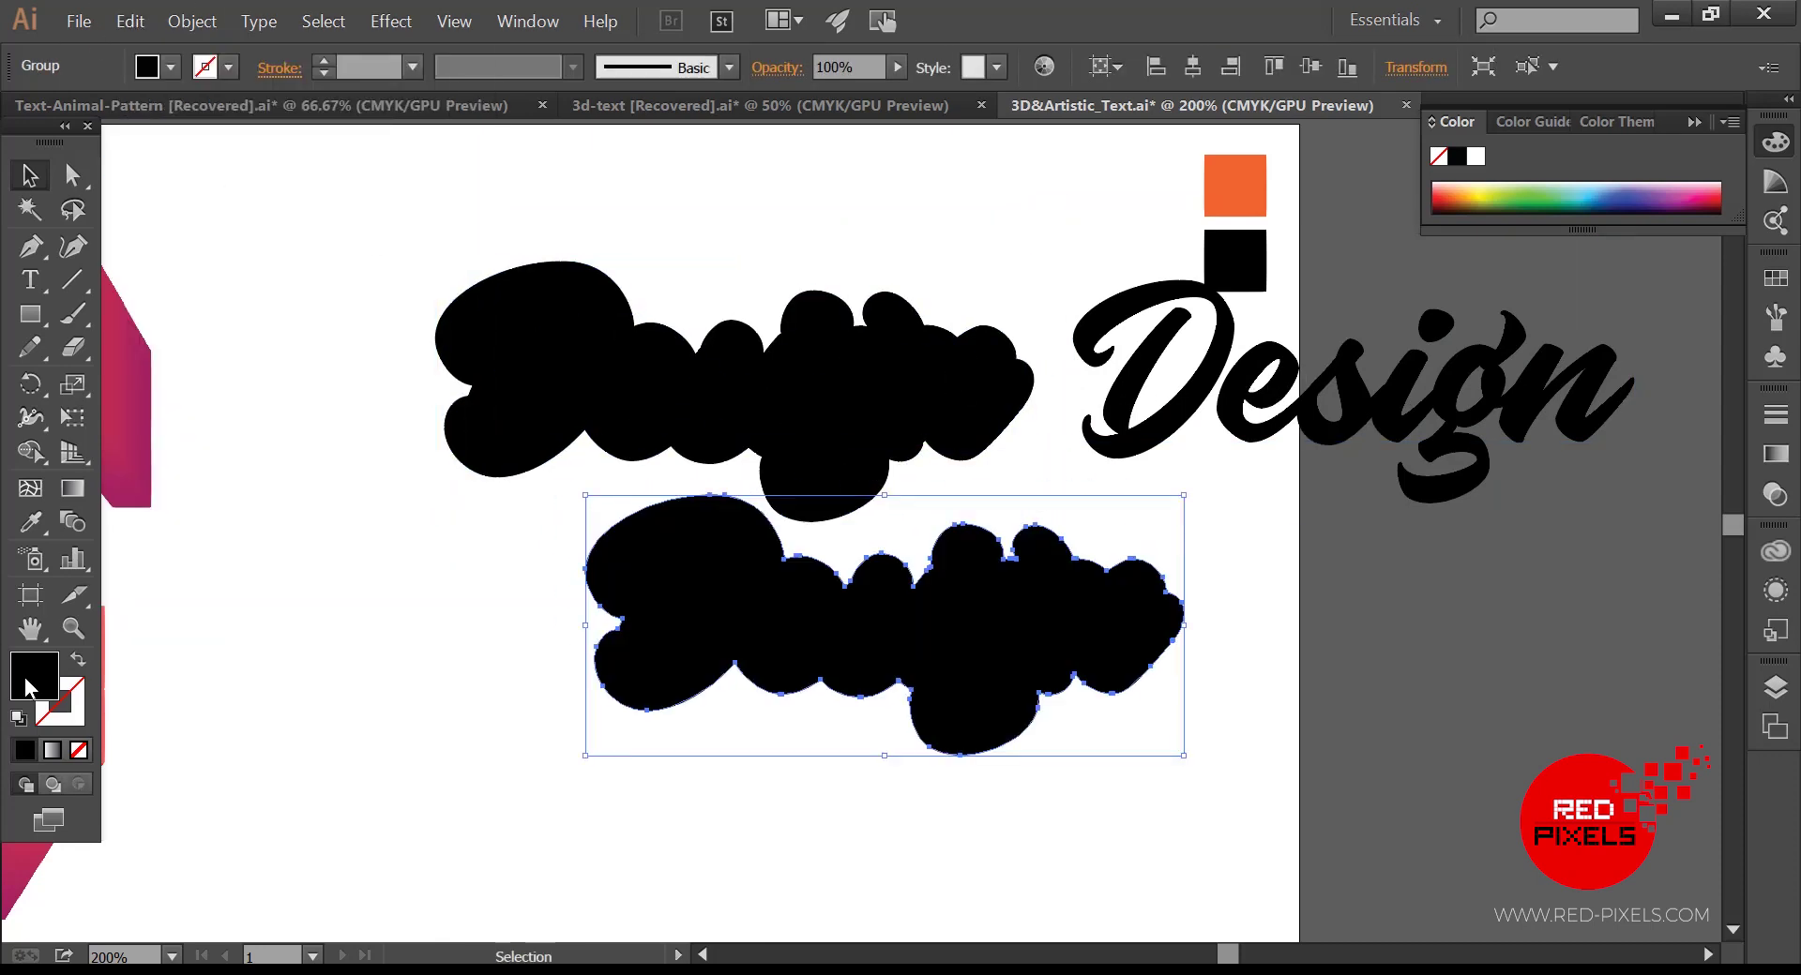
Step: Fill the lower silhouette copy with white
double_click(34, 675)
left_click(1065, 267)
left_click(1662, 273)
left_click(919, 427, "shift")
left_click(938, 483)
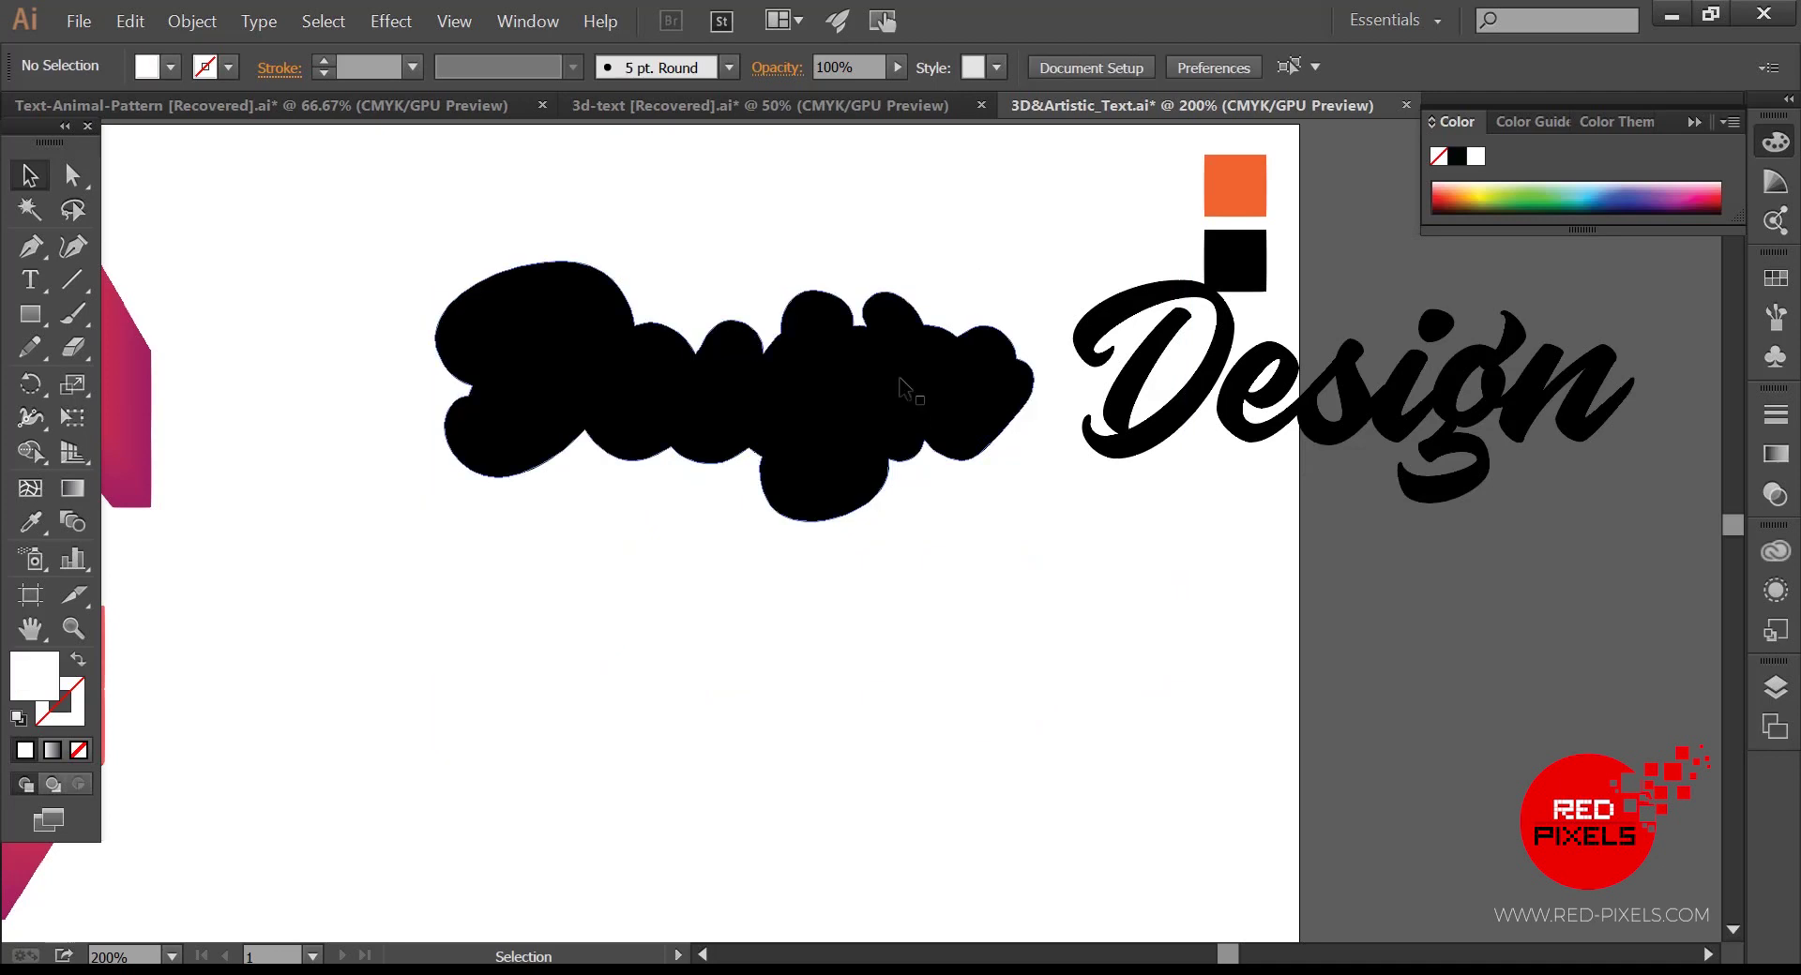
Step: Bring the black silhouette to the front and make a blend between it and the white copy
right_click(902, 379)
mouse_move(992, 547)
left_click(729, 544)
left_click(797, 605, "shift")
left_click(192, 20)
mouse_move(448, 504)
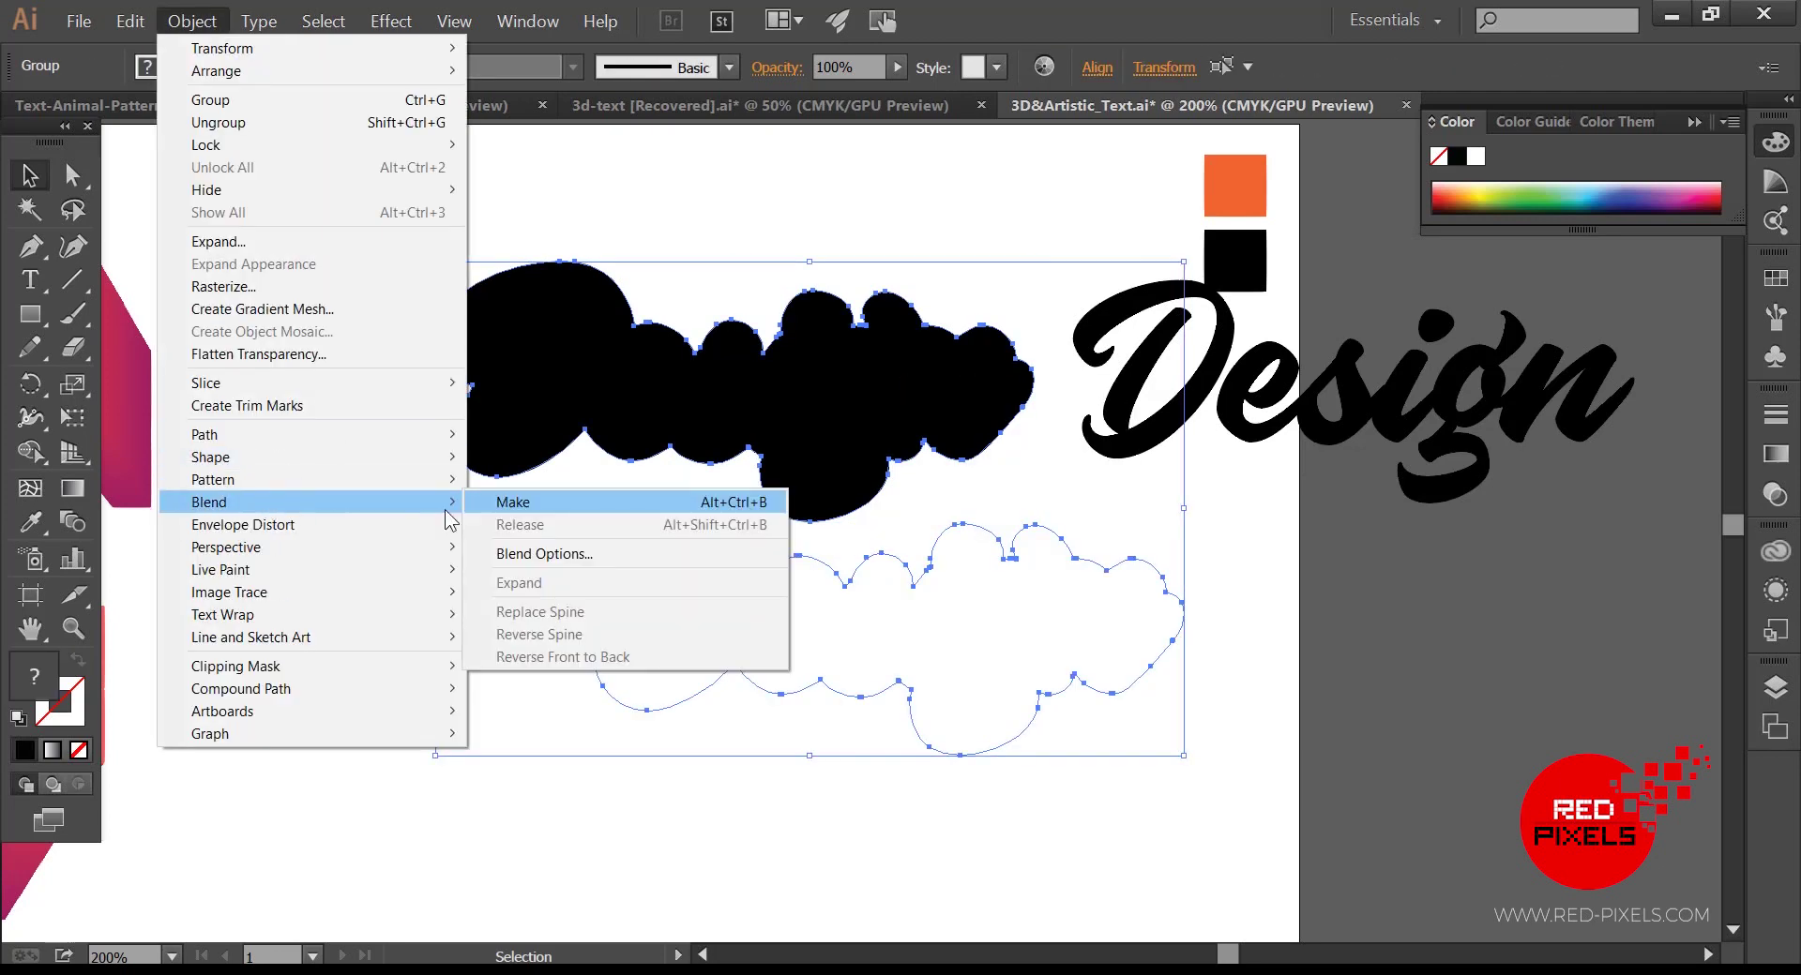
left_click(583, 504)
left_click(1292, 519)
Step: Fill the script Design text with white and move it onto the black silhouette
left_click(1336, 417)
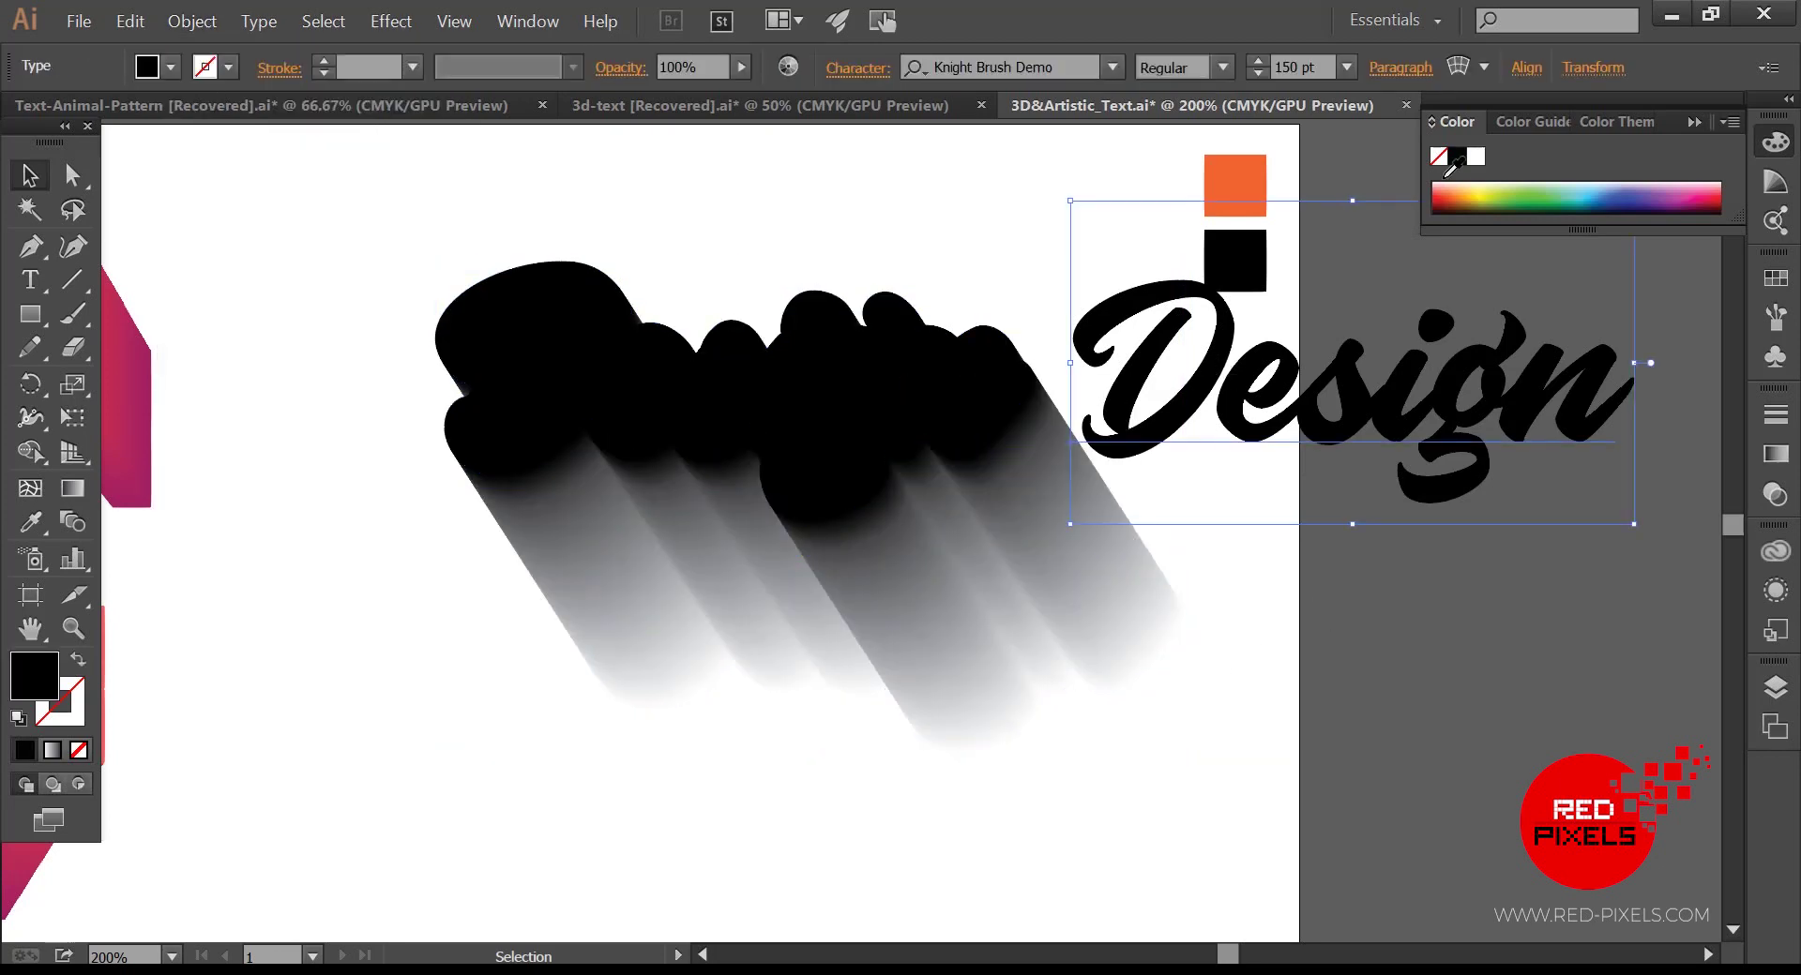
left_click(1476, 157)
left_click_drag(1404, 371, 788, 375)
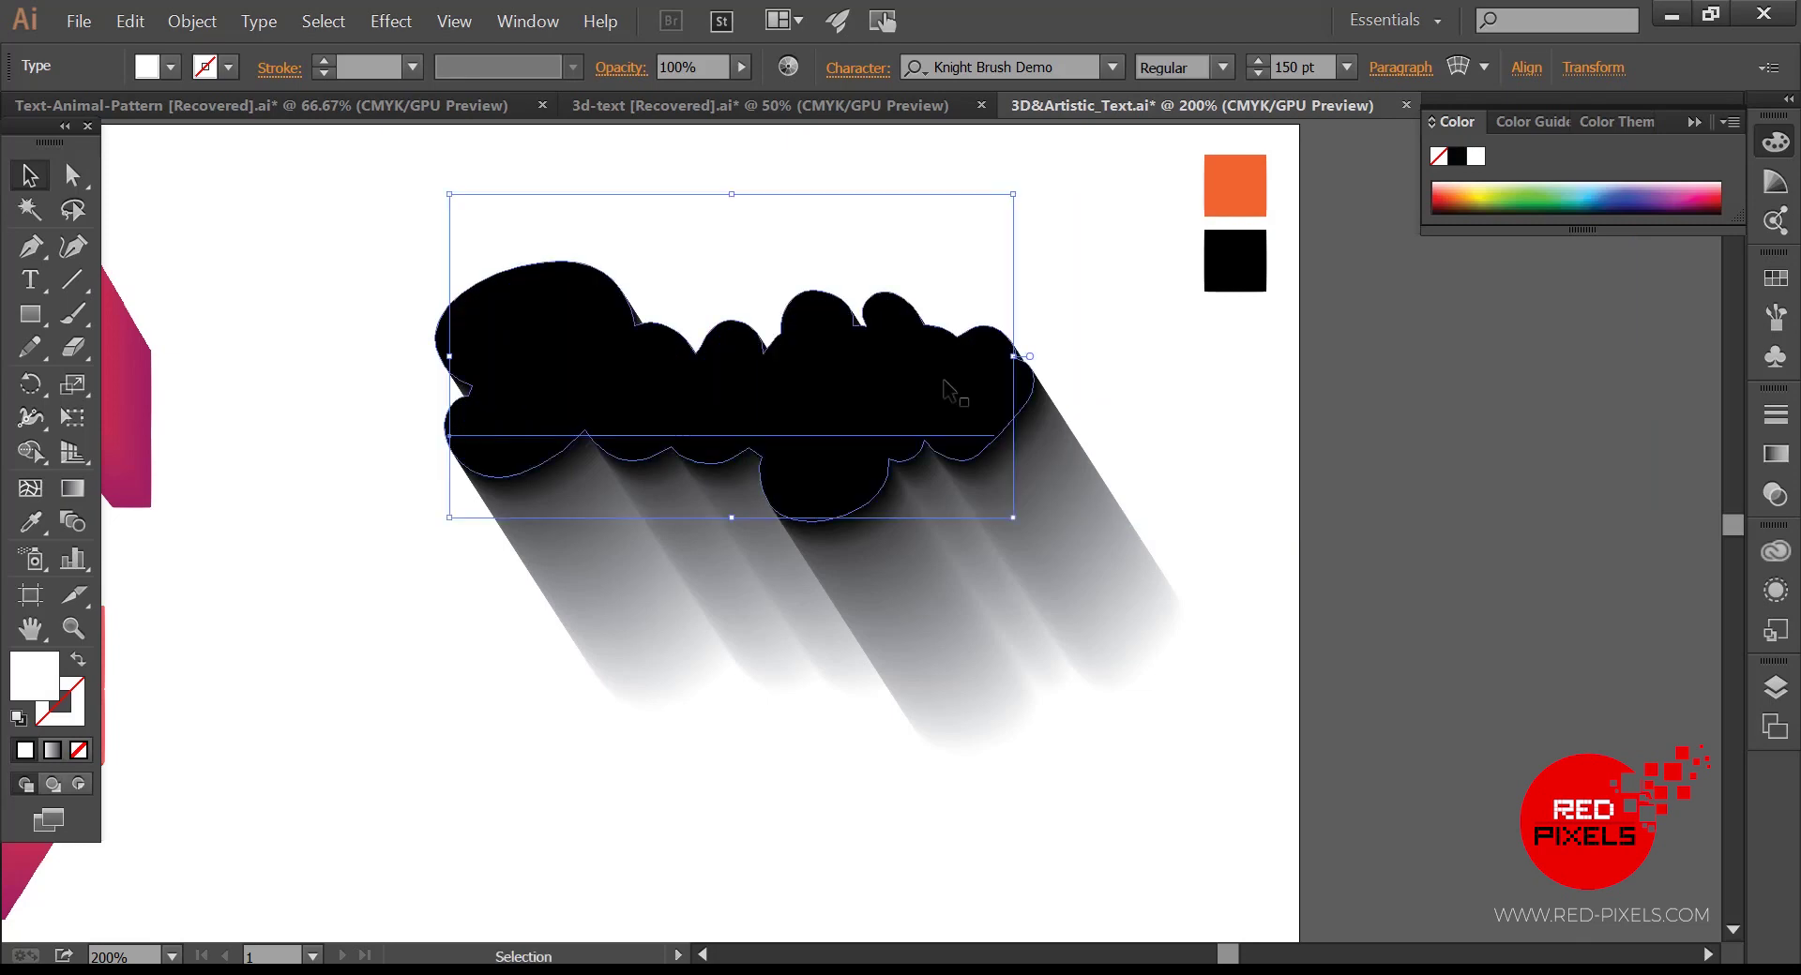
Step: Bring the white Design text to the front of the shadow blend
right_click(657, 358)
mouse_move(763, 551)
left_click(576, 548)
left_click(1196, 429)
left_click_drag(1196, 430, 1174, 475)
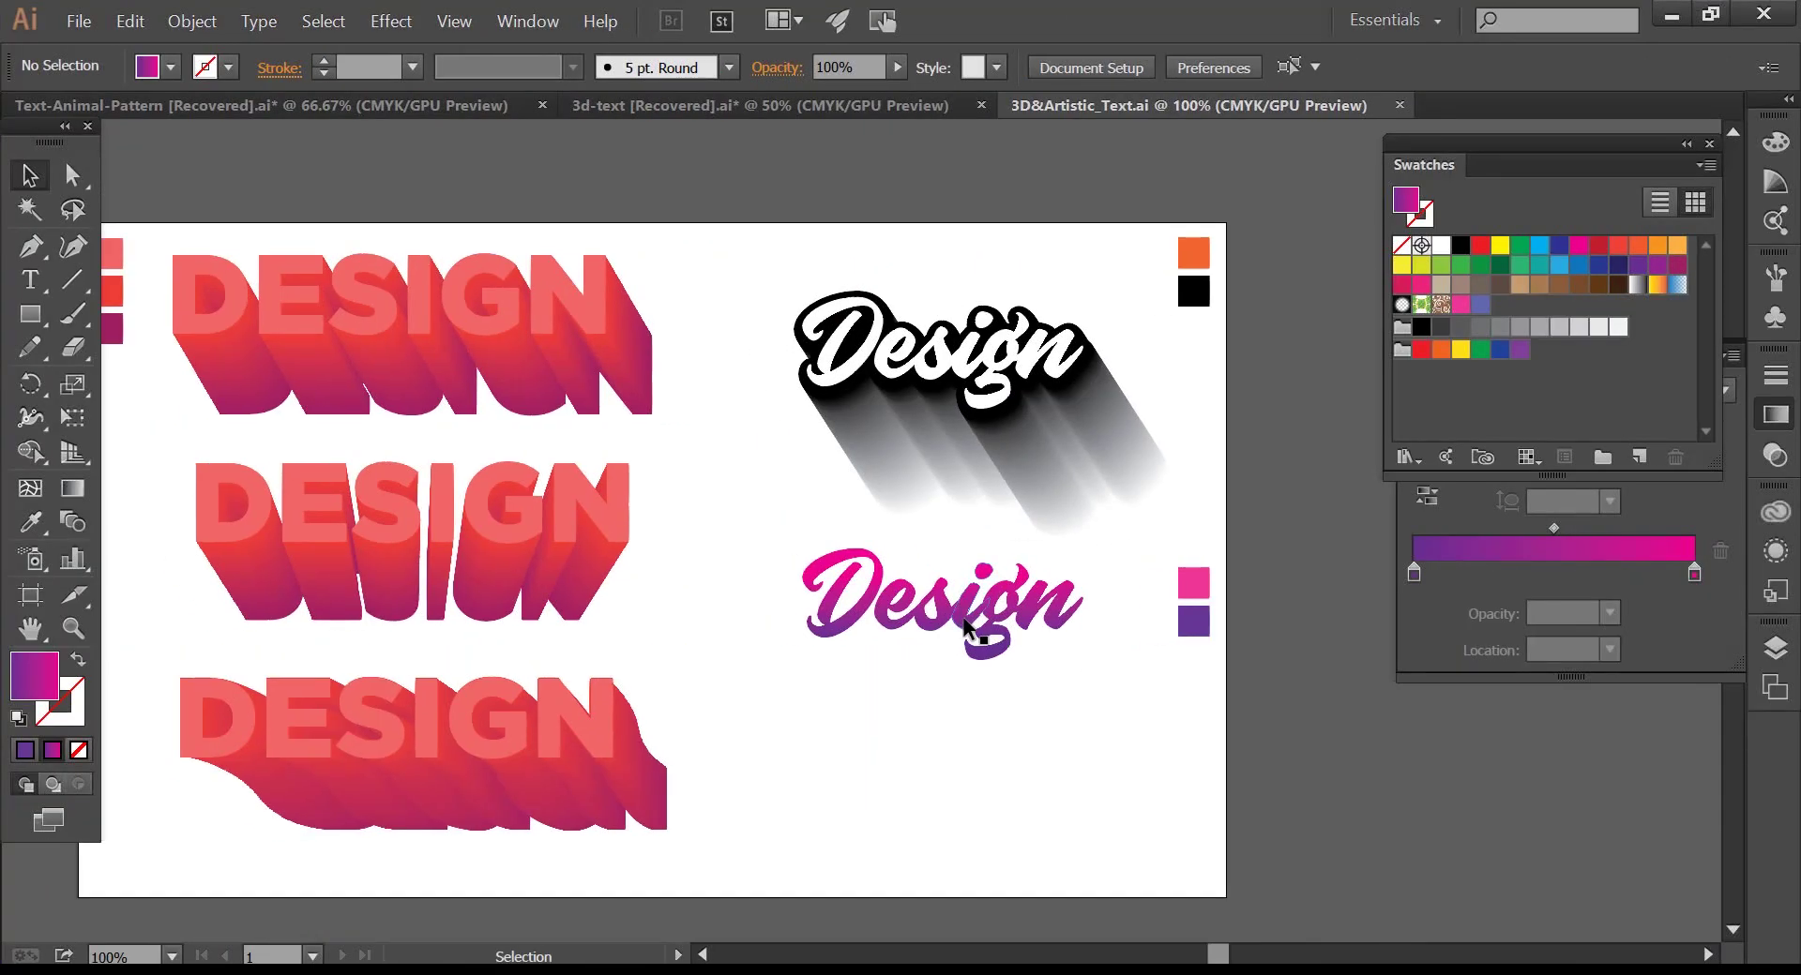
left_click(1041, 650)
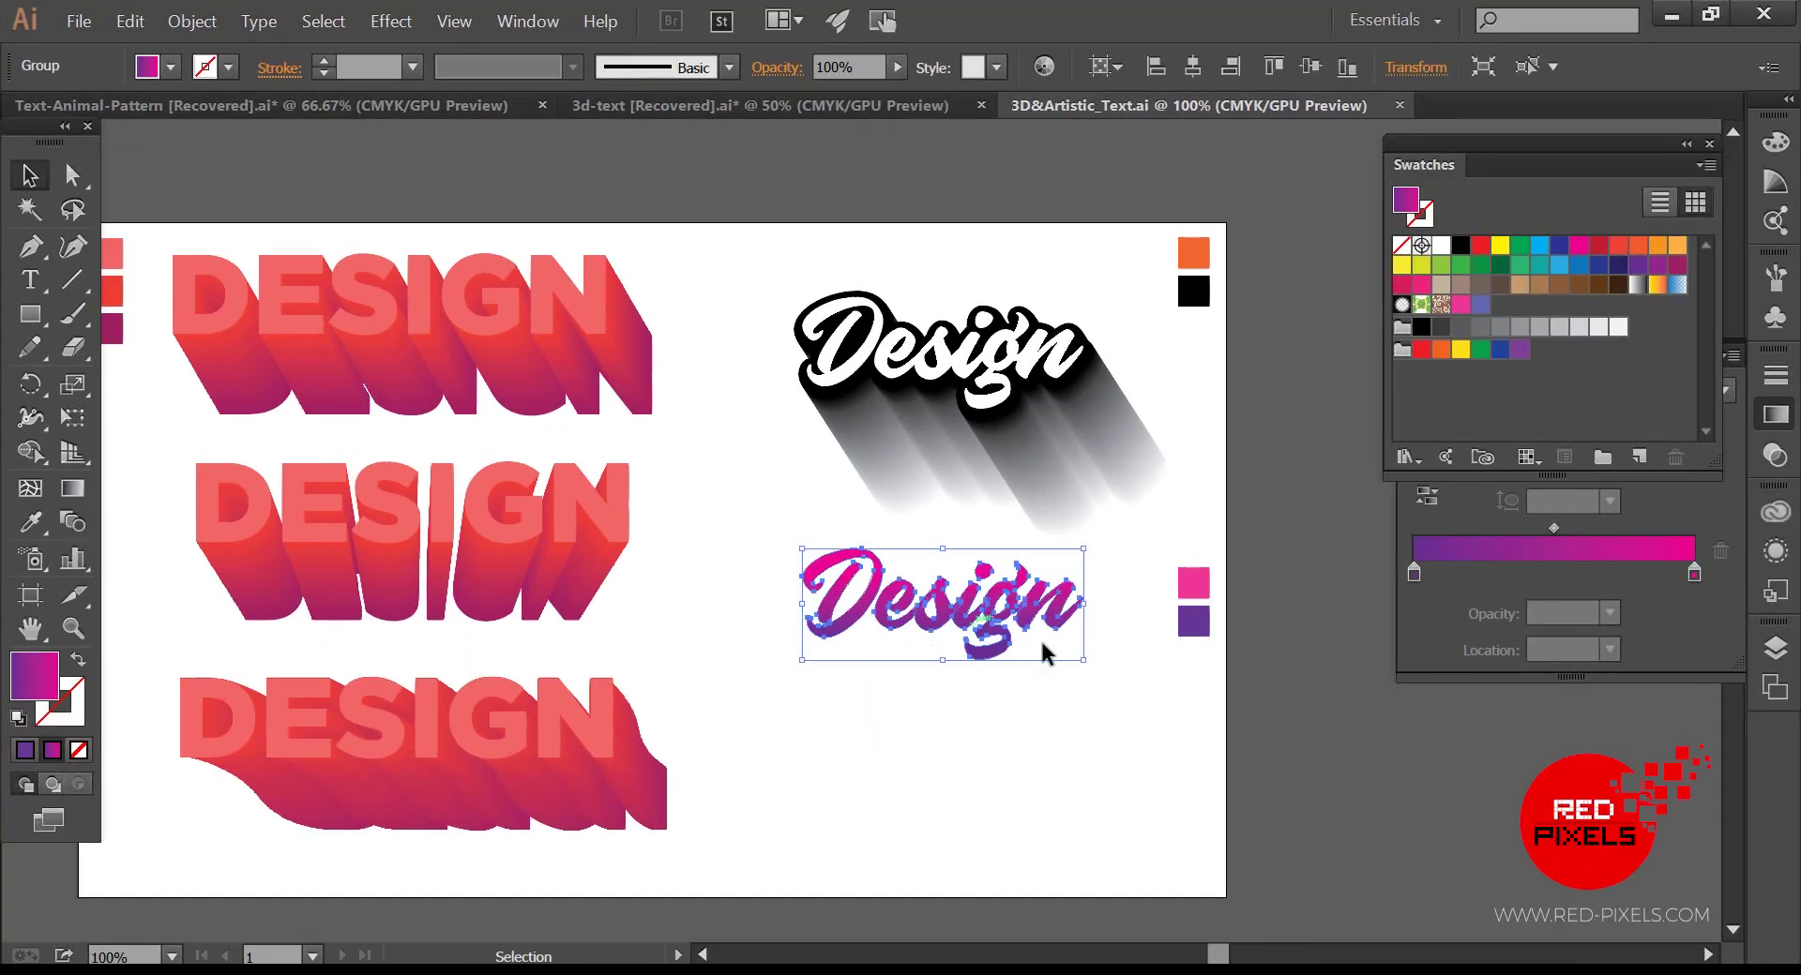
left_click(1194, 584)
left_click(1194, 623)
left_click(1161, 617)
left_click(1087, 679)
left_click(933, 616)
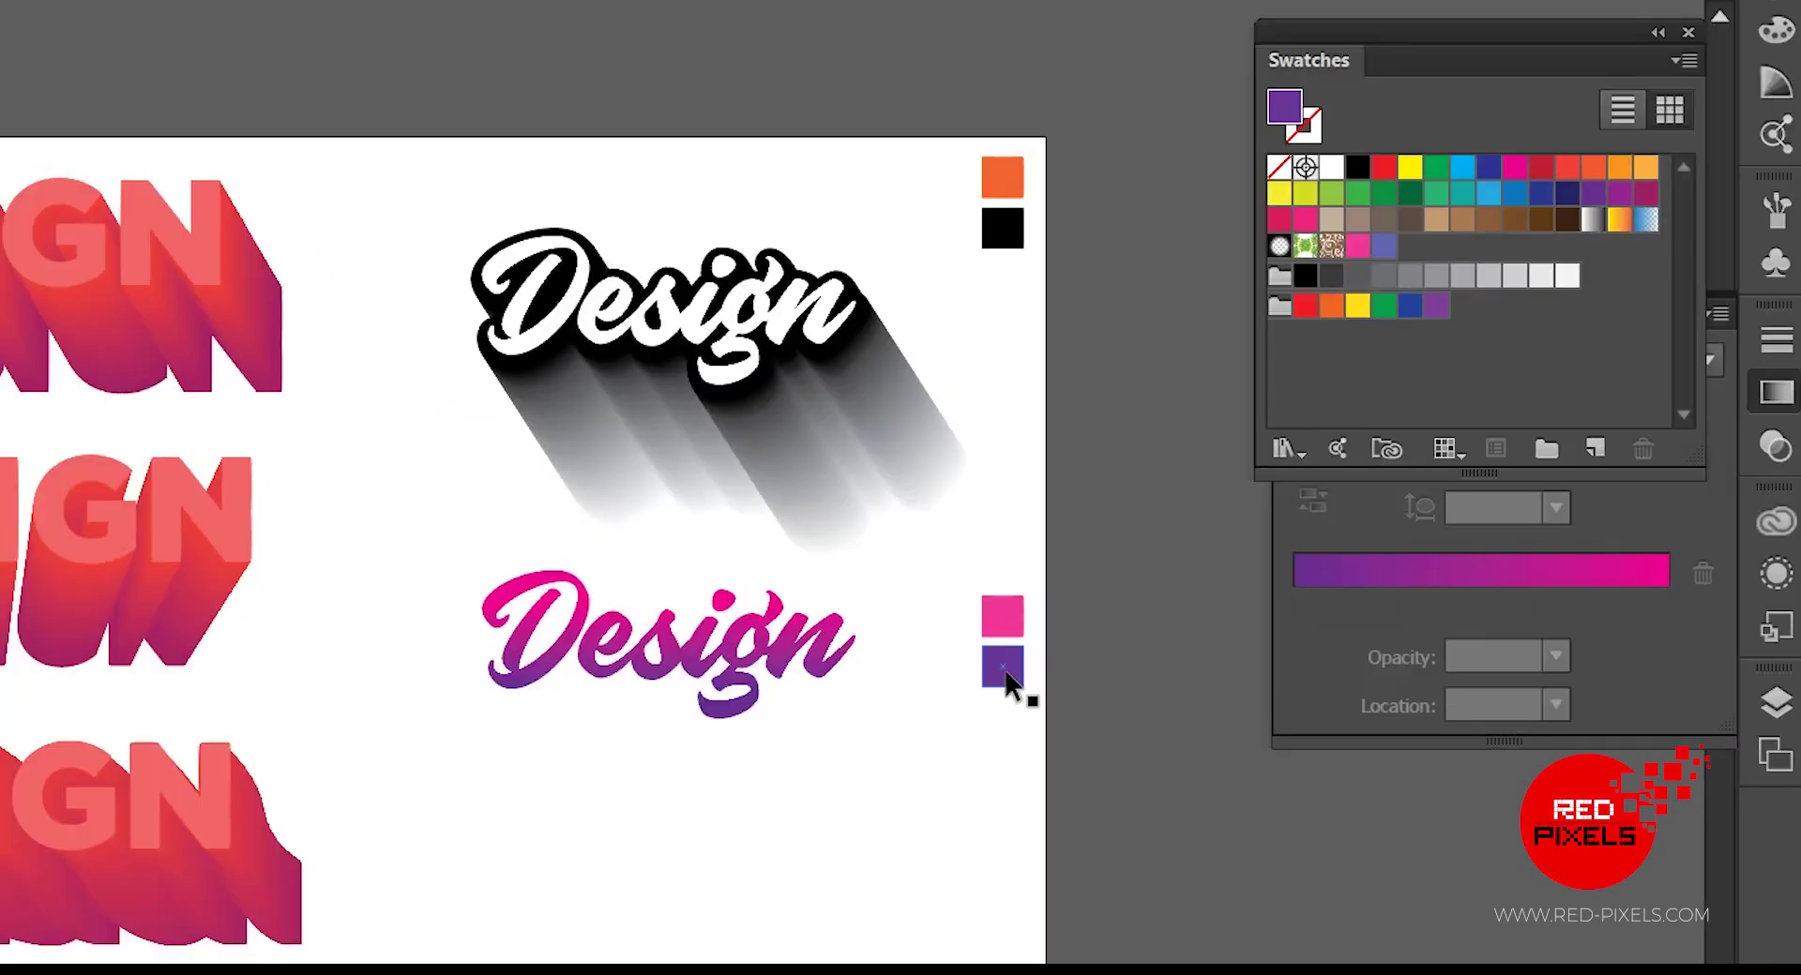
Step: Duplicate the purple swatch square below itself and fill the copy with a dark navy colour
left_click_drag(1195, 627, 1199, 666, "alt")
double_click(1284, 106)
left_click(1254, 512)
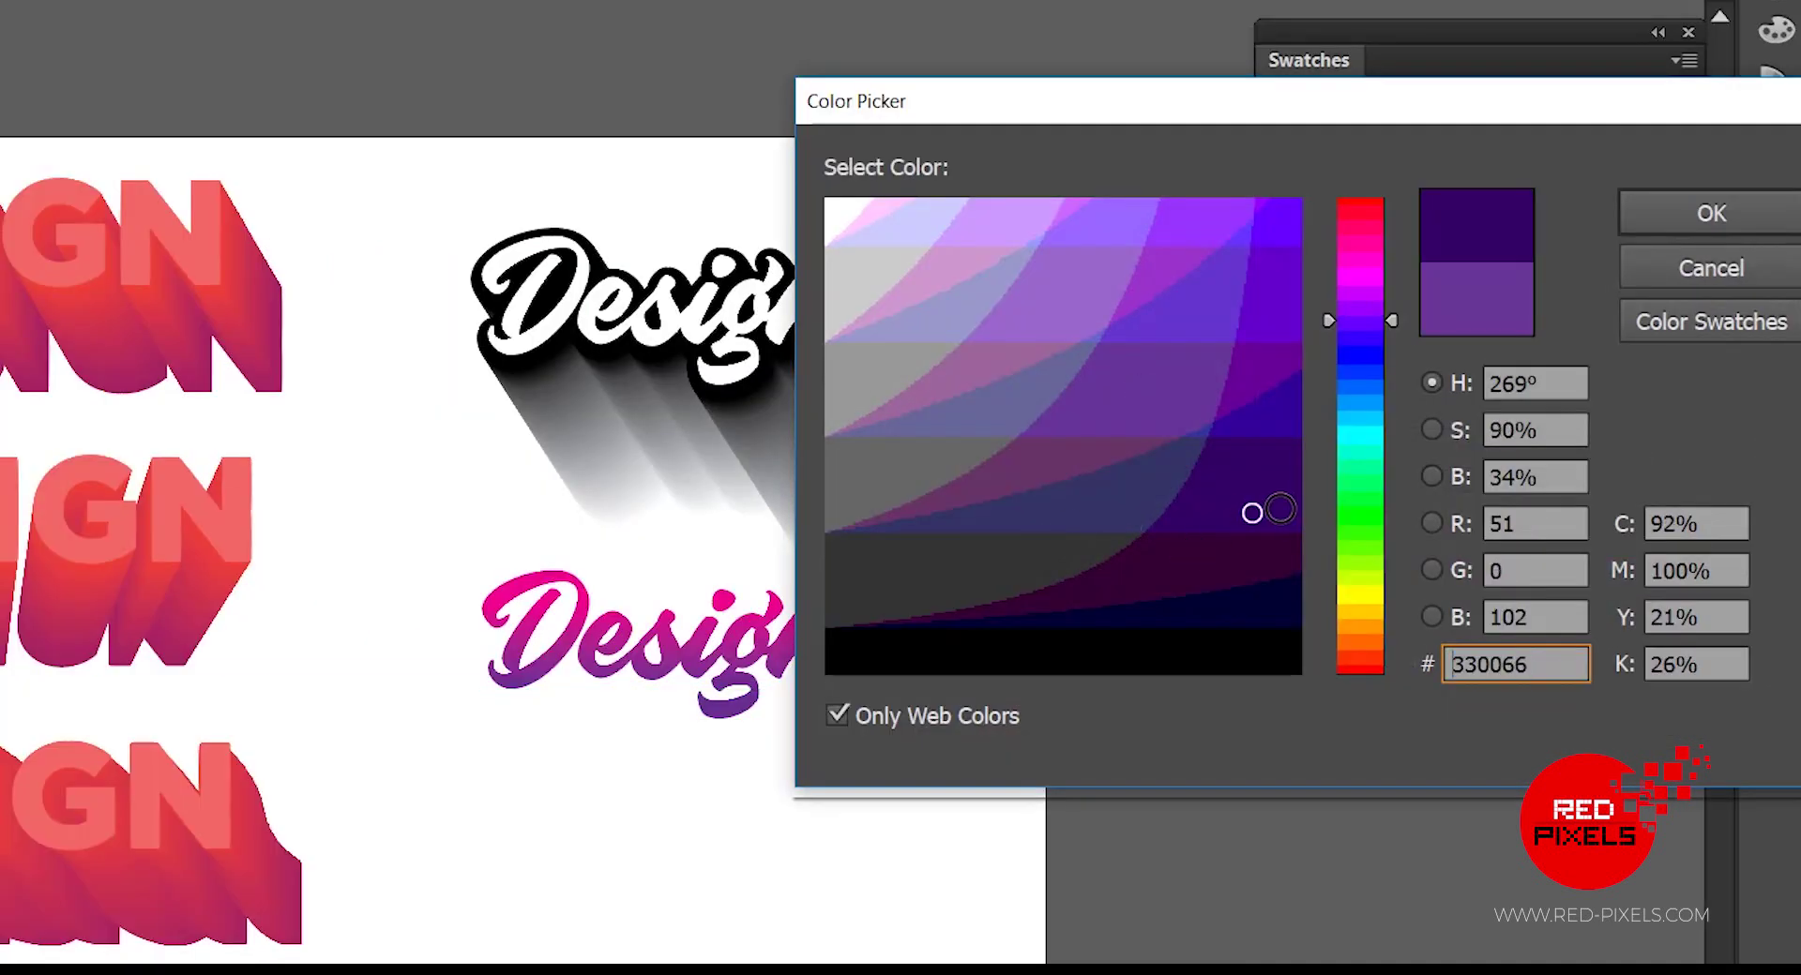
left_click(1272, 557)
left_click(1286, 587)
key("Return")
Step: Keep a copy of the gradient Design below the original and offset the original's paths outward
left_click(1099, 581)
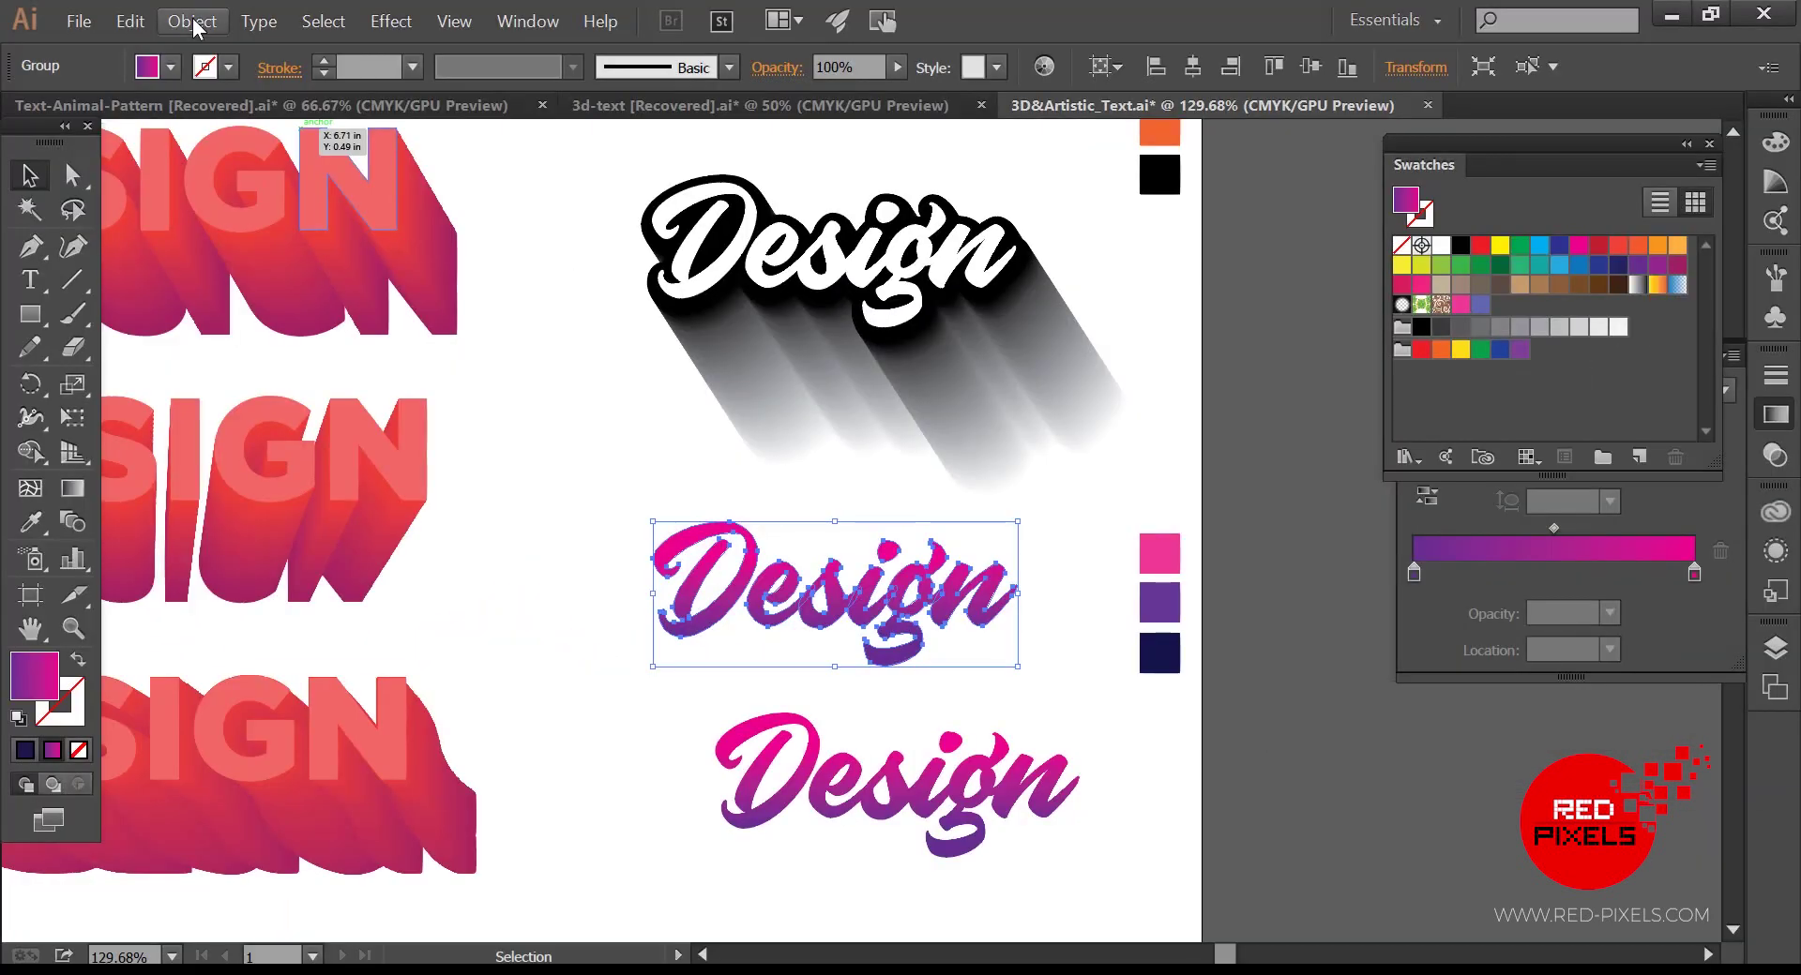
left_click(191, 20)
mouse_move(295, 434)
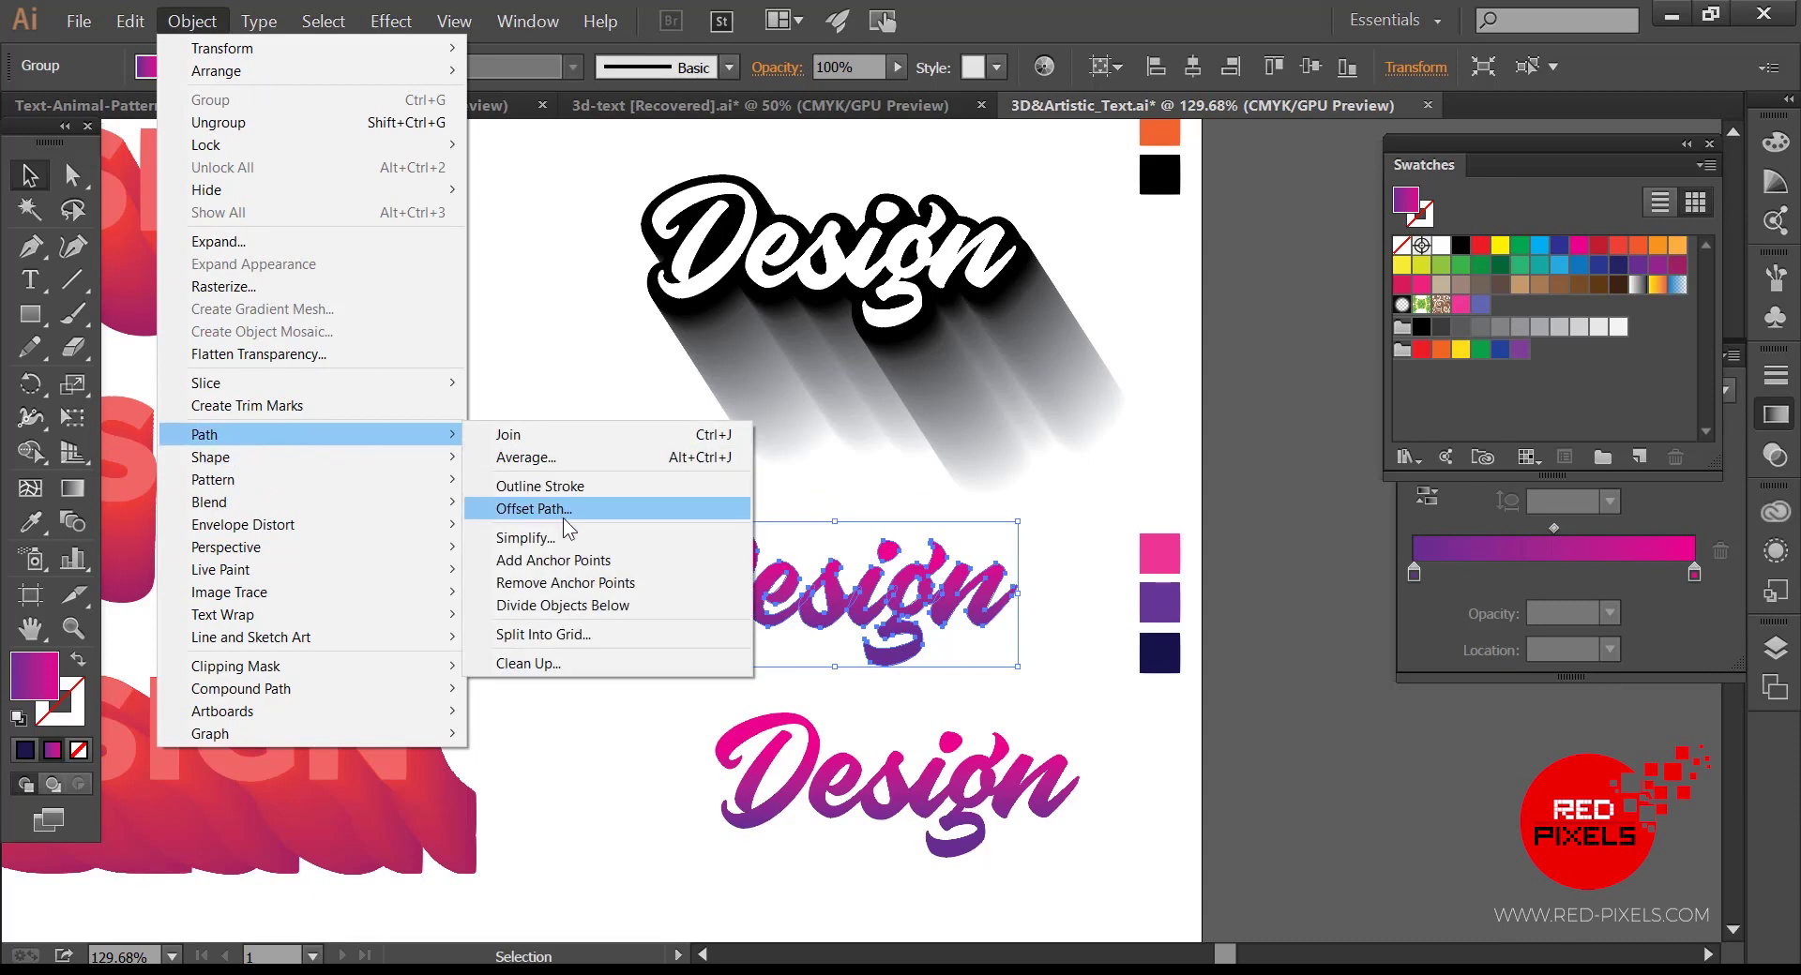
left_click(623, 507)
left_click(939, 522)
left_click(1075, 531)
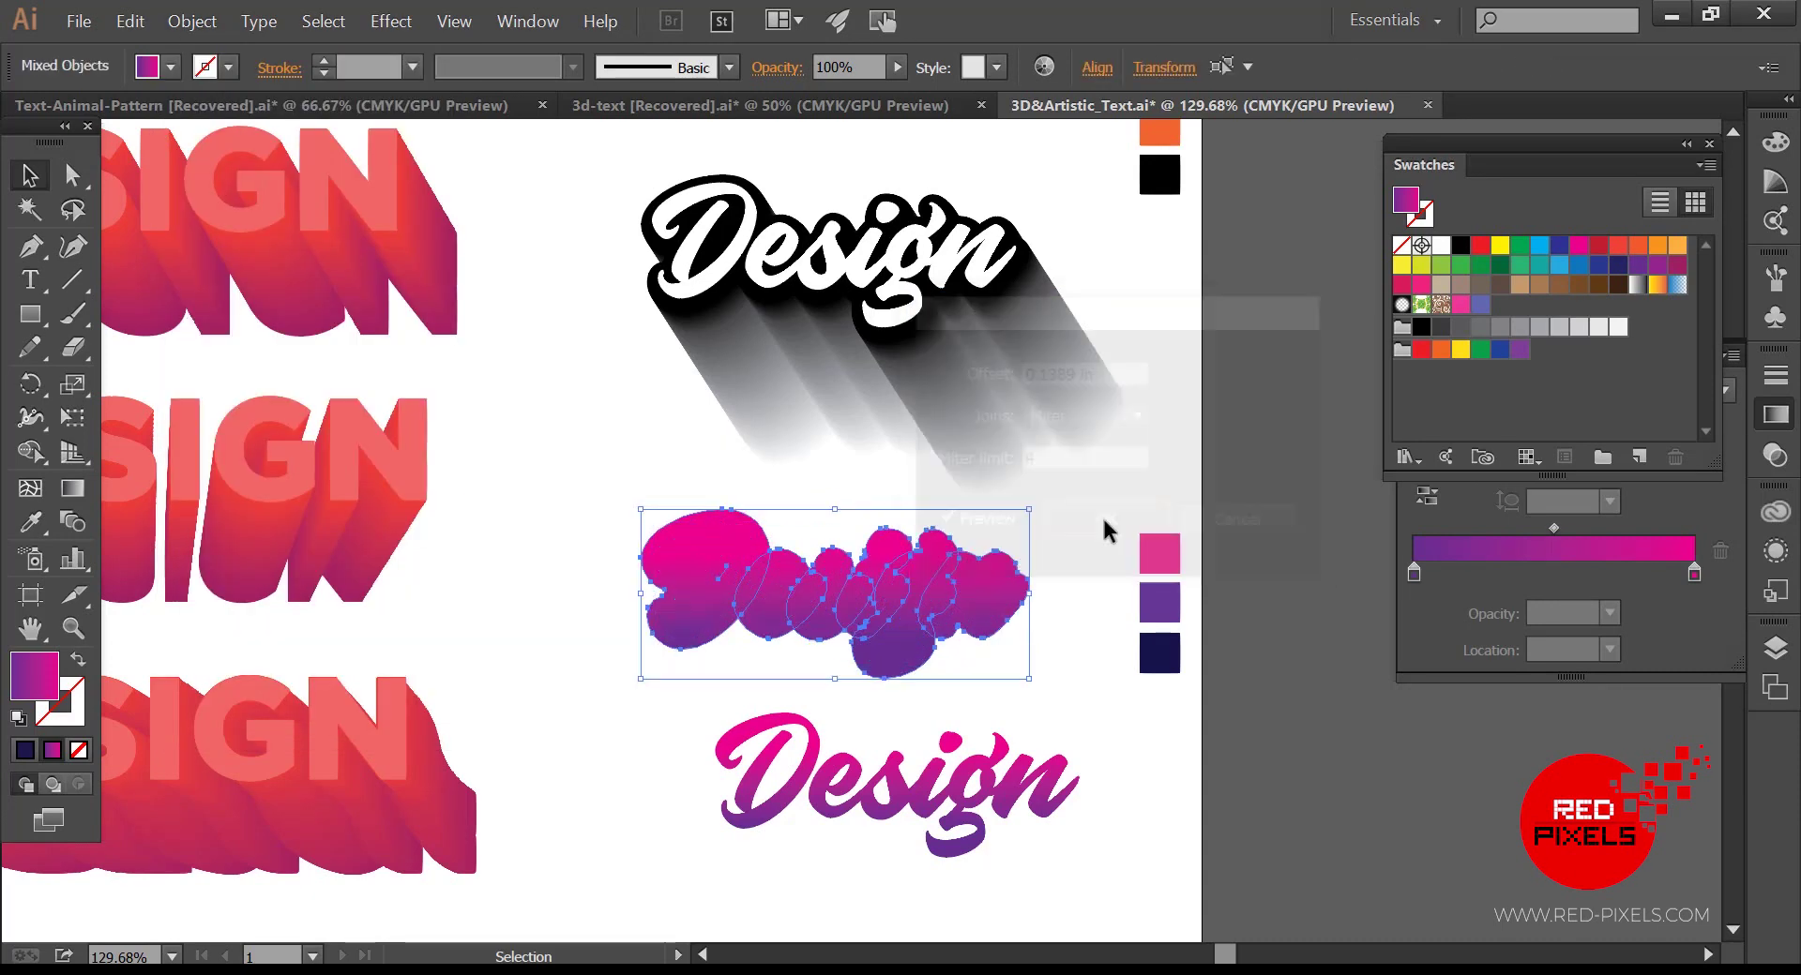
Step: Group the gradient Design's offset shapes and merge them into one silhouette with the Shape Builder tool
key("ctrl+g")
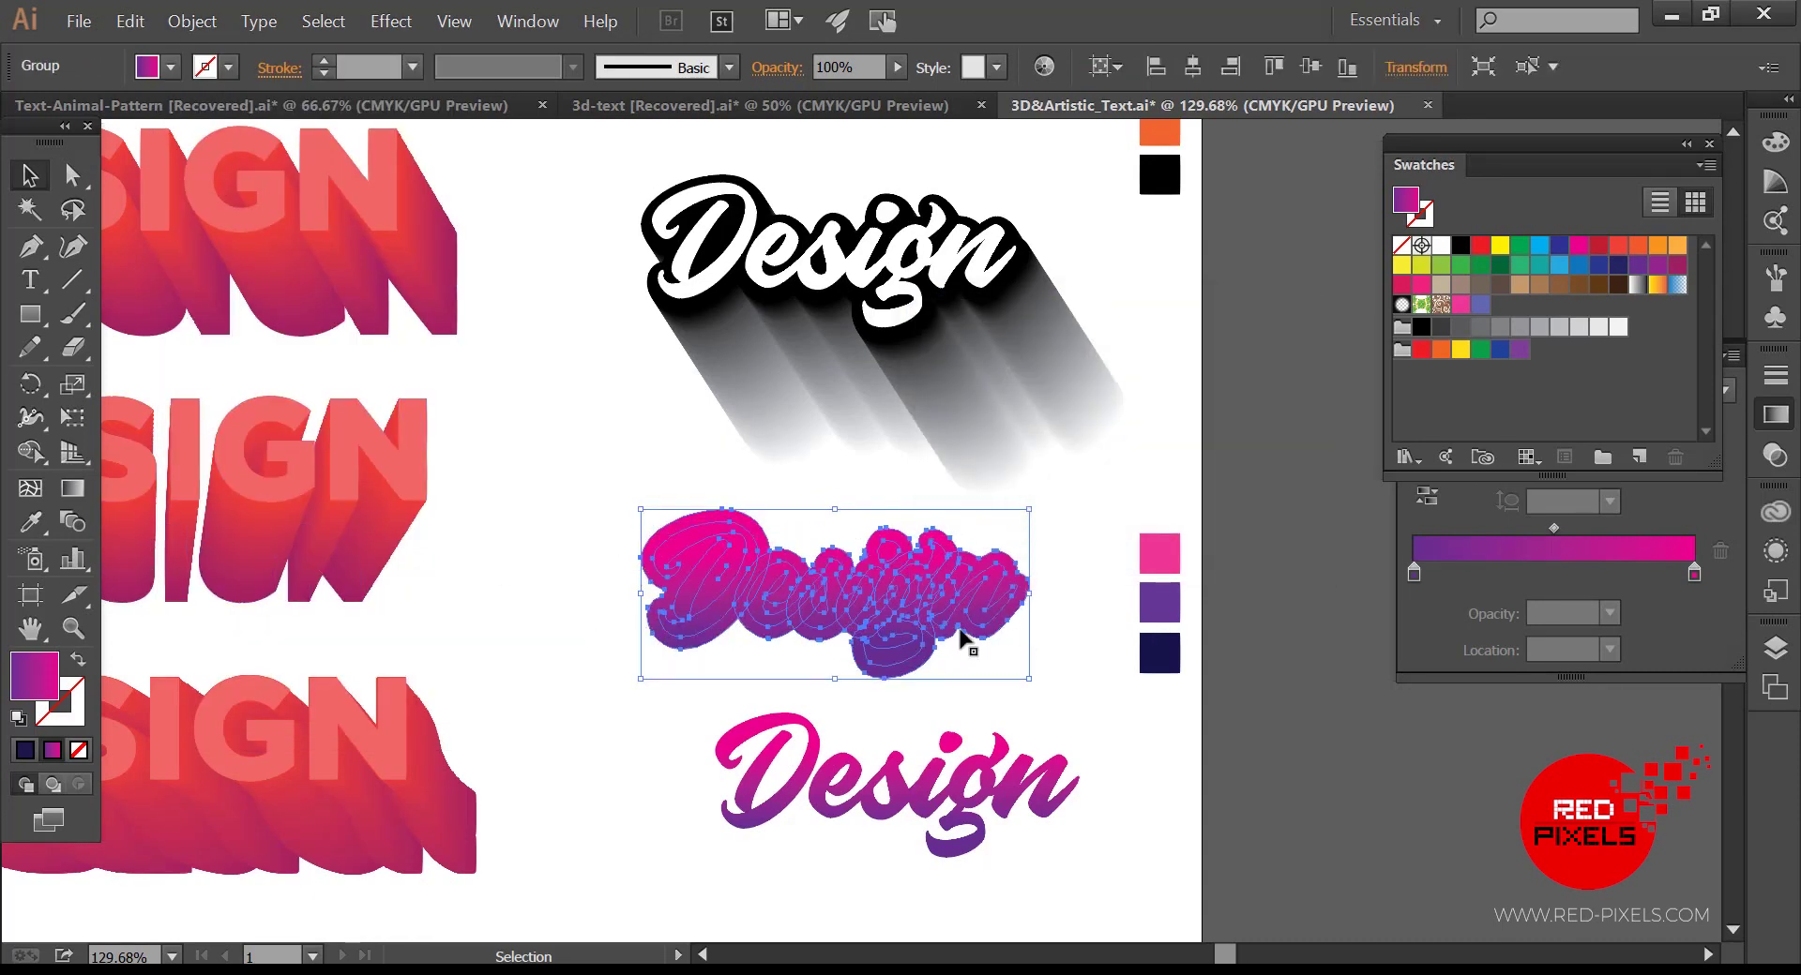
left_click(30, 451)
left_click_drag(679, 531, 746, 570)
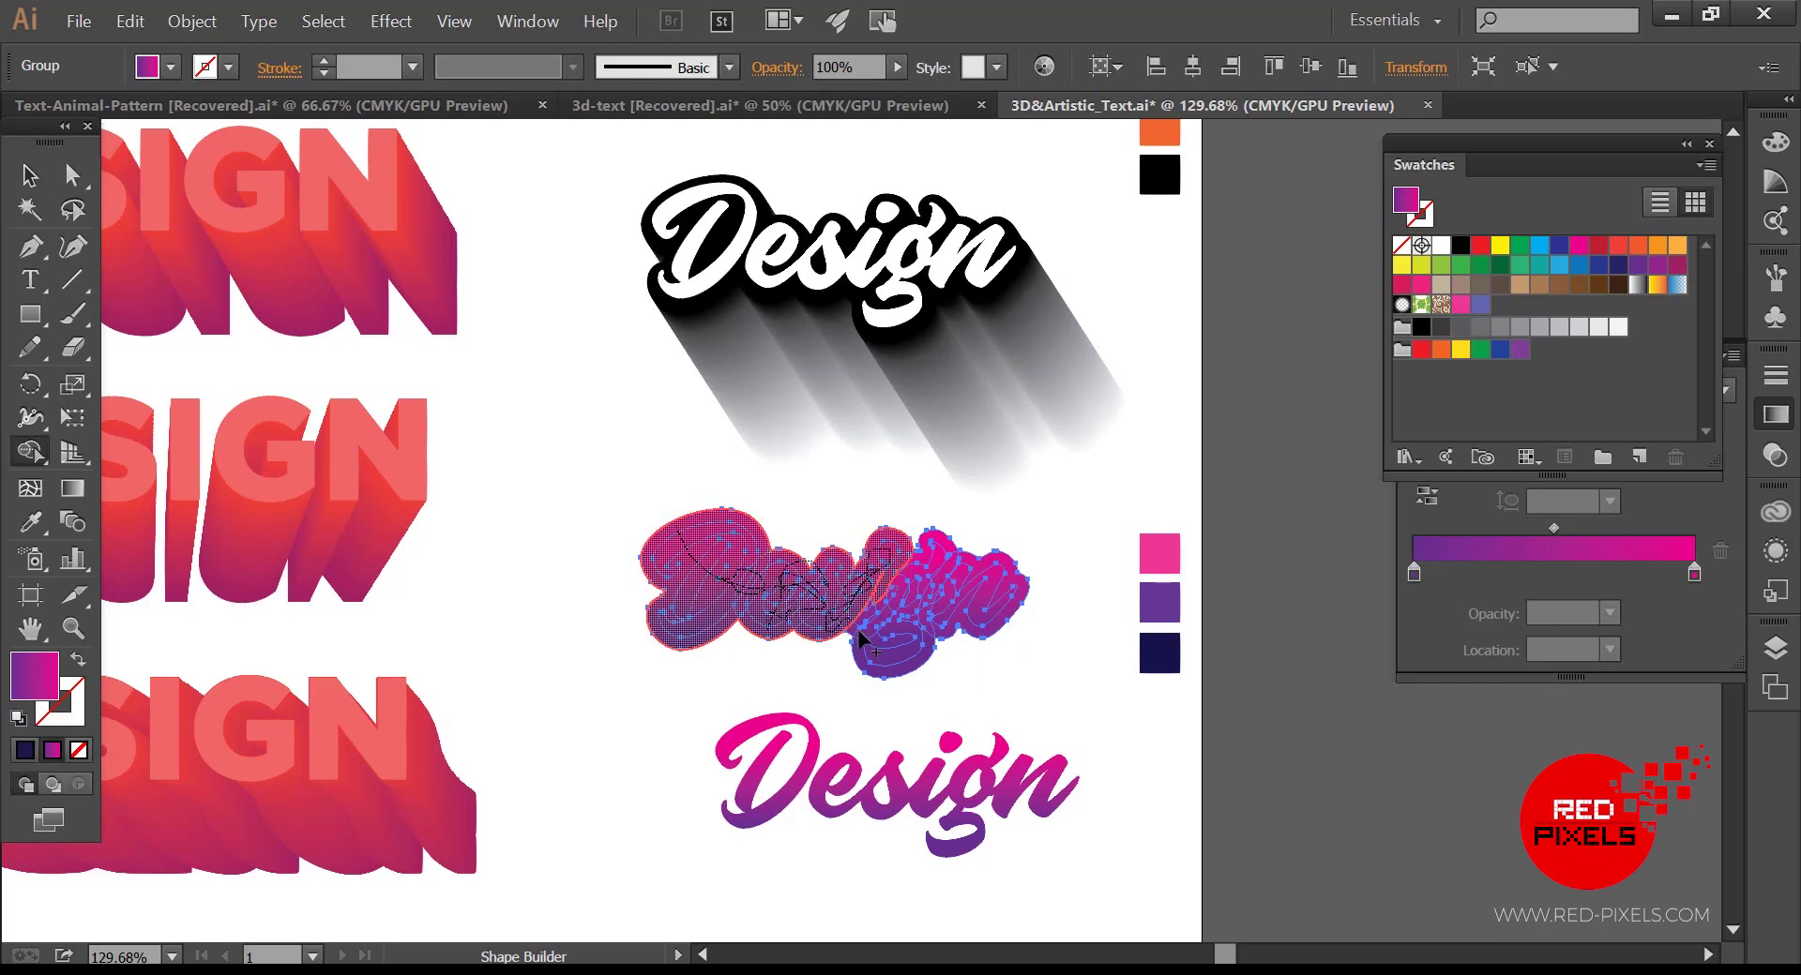
mouse_move(966, 608)
left_mouse_down()
mouse_move(938, 553)
mouse_move(943, 592)
left_mouse_up()
Step: Fill the merged silhouette with the sampled dark navy swatch colour
left_click(30, 522)
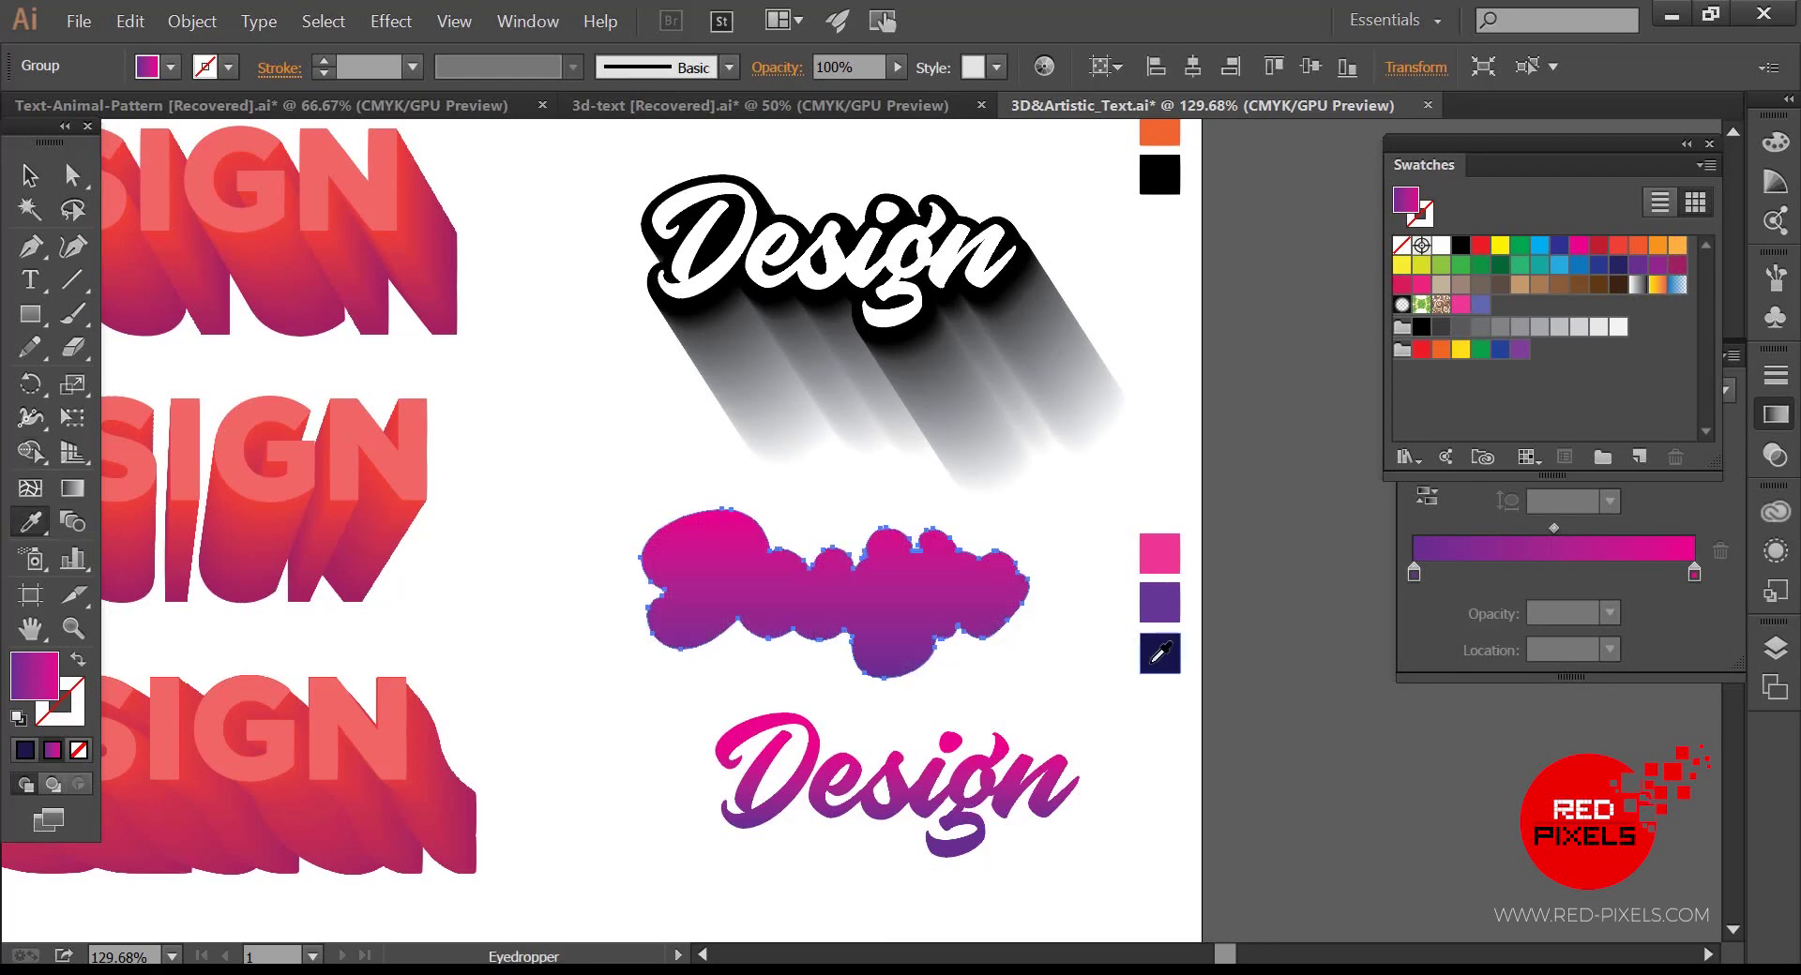
left_click(1159, 653)
left_click(28, 174)
Step: Move the gradient Design copy onto the navy silhouette and centre it within the border
left_click_drag(921, 793, 860, 601)
left_click(977, 683)
left_click_drag(976, 674, 953, 699)
left_click_drag(627, 746, 929, 630)
left_click_drag(878, 623, 872, 673)
left_click(1072, 733)
Step: Draw a short curved path on the letter D with the Pen tool and swap its gradient fill to a stroke
scroll(739, 715, "up", 3)
key("p")
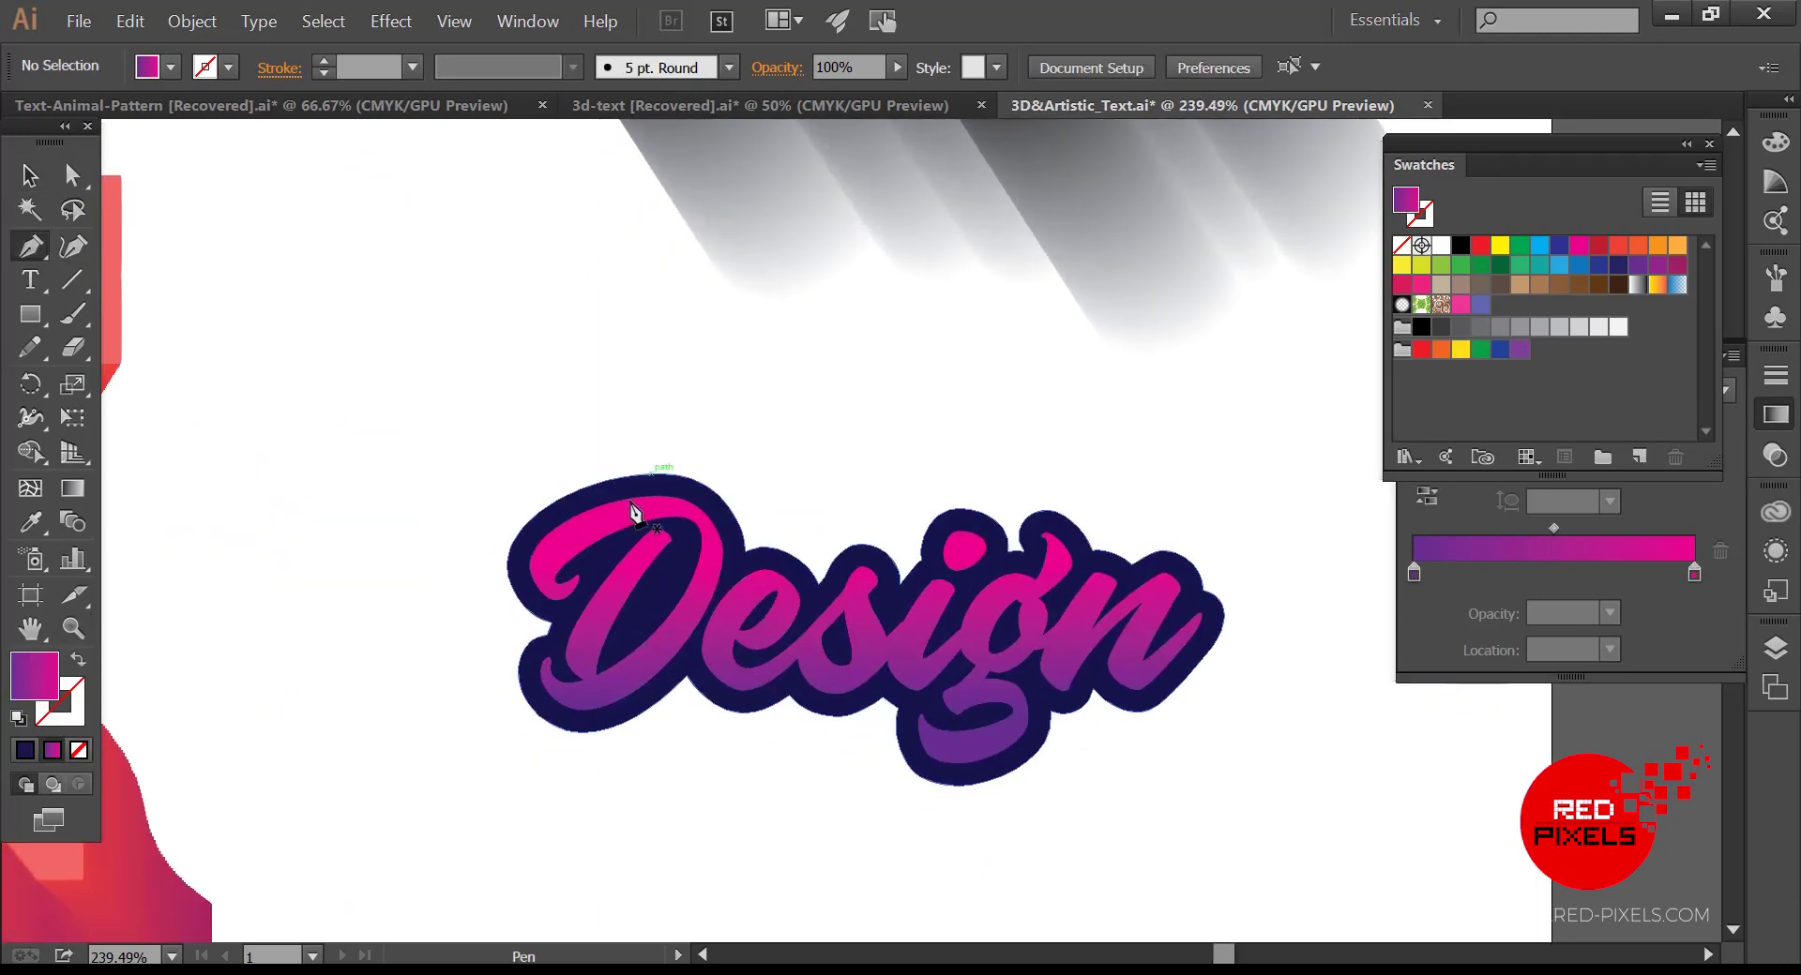
left_click(590, 523)
left_click_drag(557, 623, 556, 623)
left_click(78, 661)
left_click(30, 175)
left_click_drag(564, 545, 557, 545)
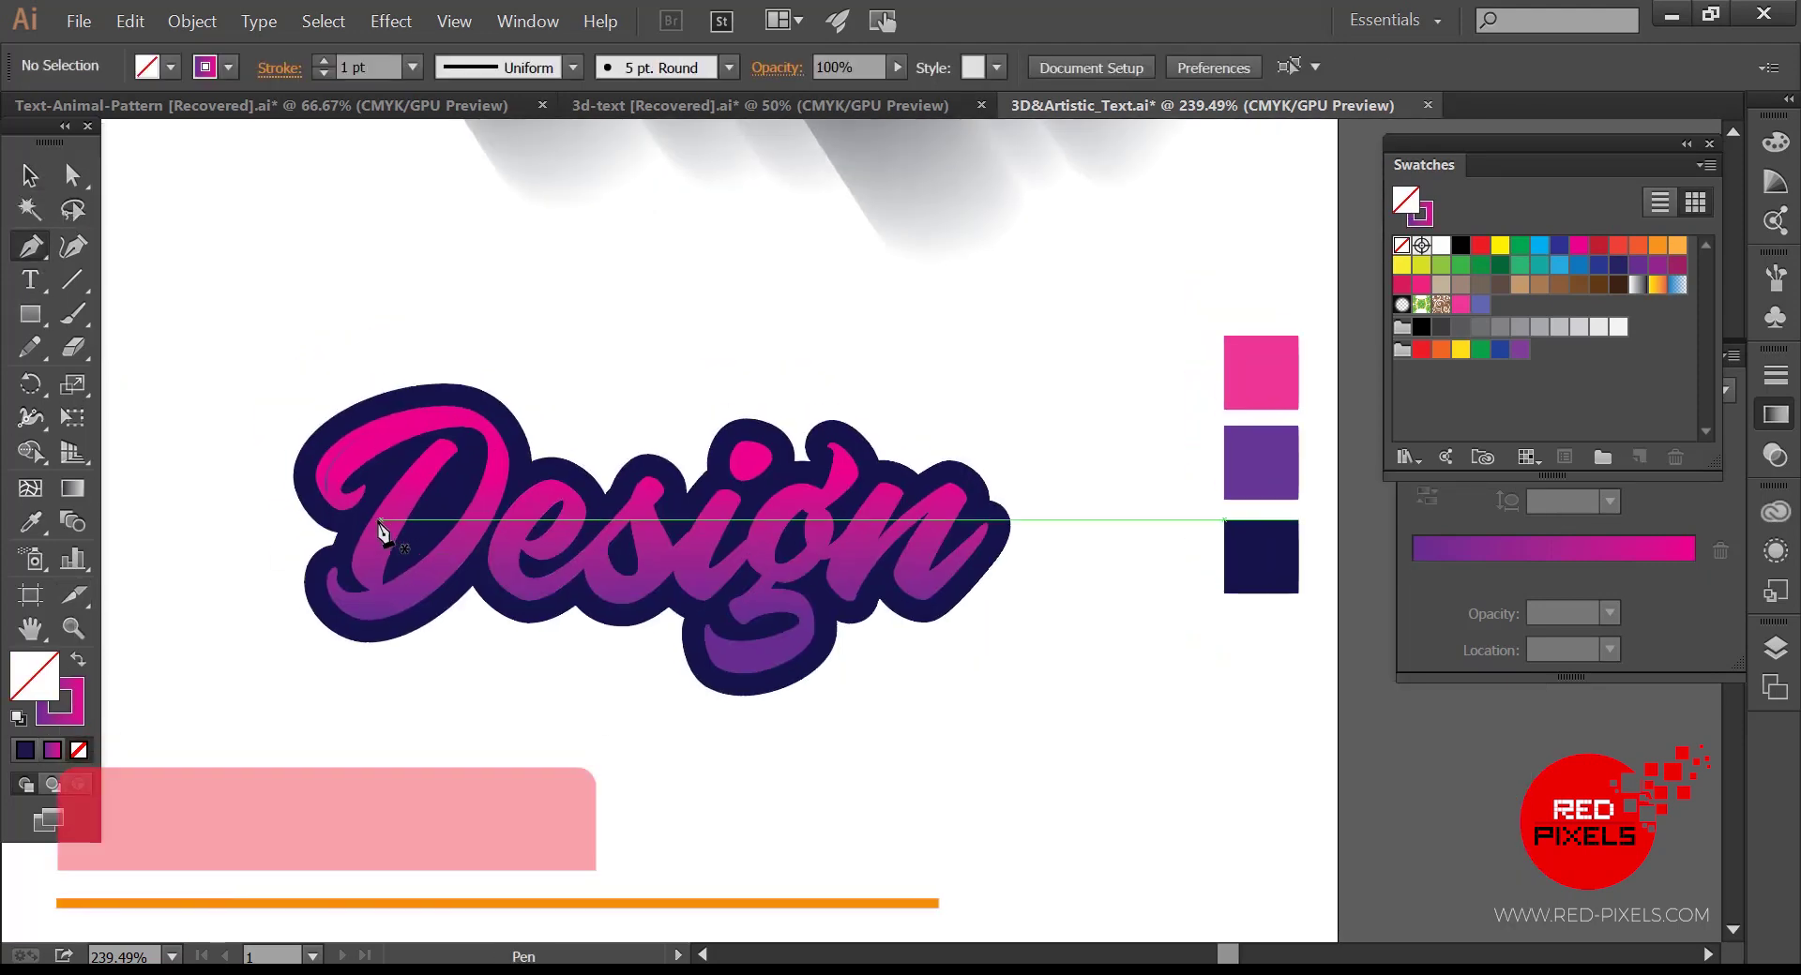
Step: Draw curved highlight paths along the letter D's stem and lower bowl with the Pen tool
left_click(378, 520)
left_click_drag(365, 575, 372, 597)
left_click(30, 175)
left_click(30, 246)
left_click(347, 605)
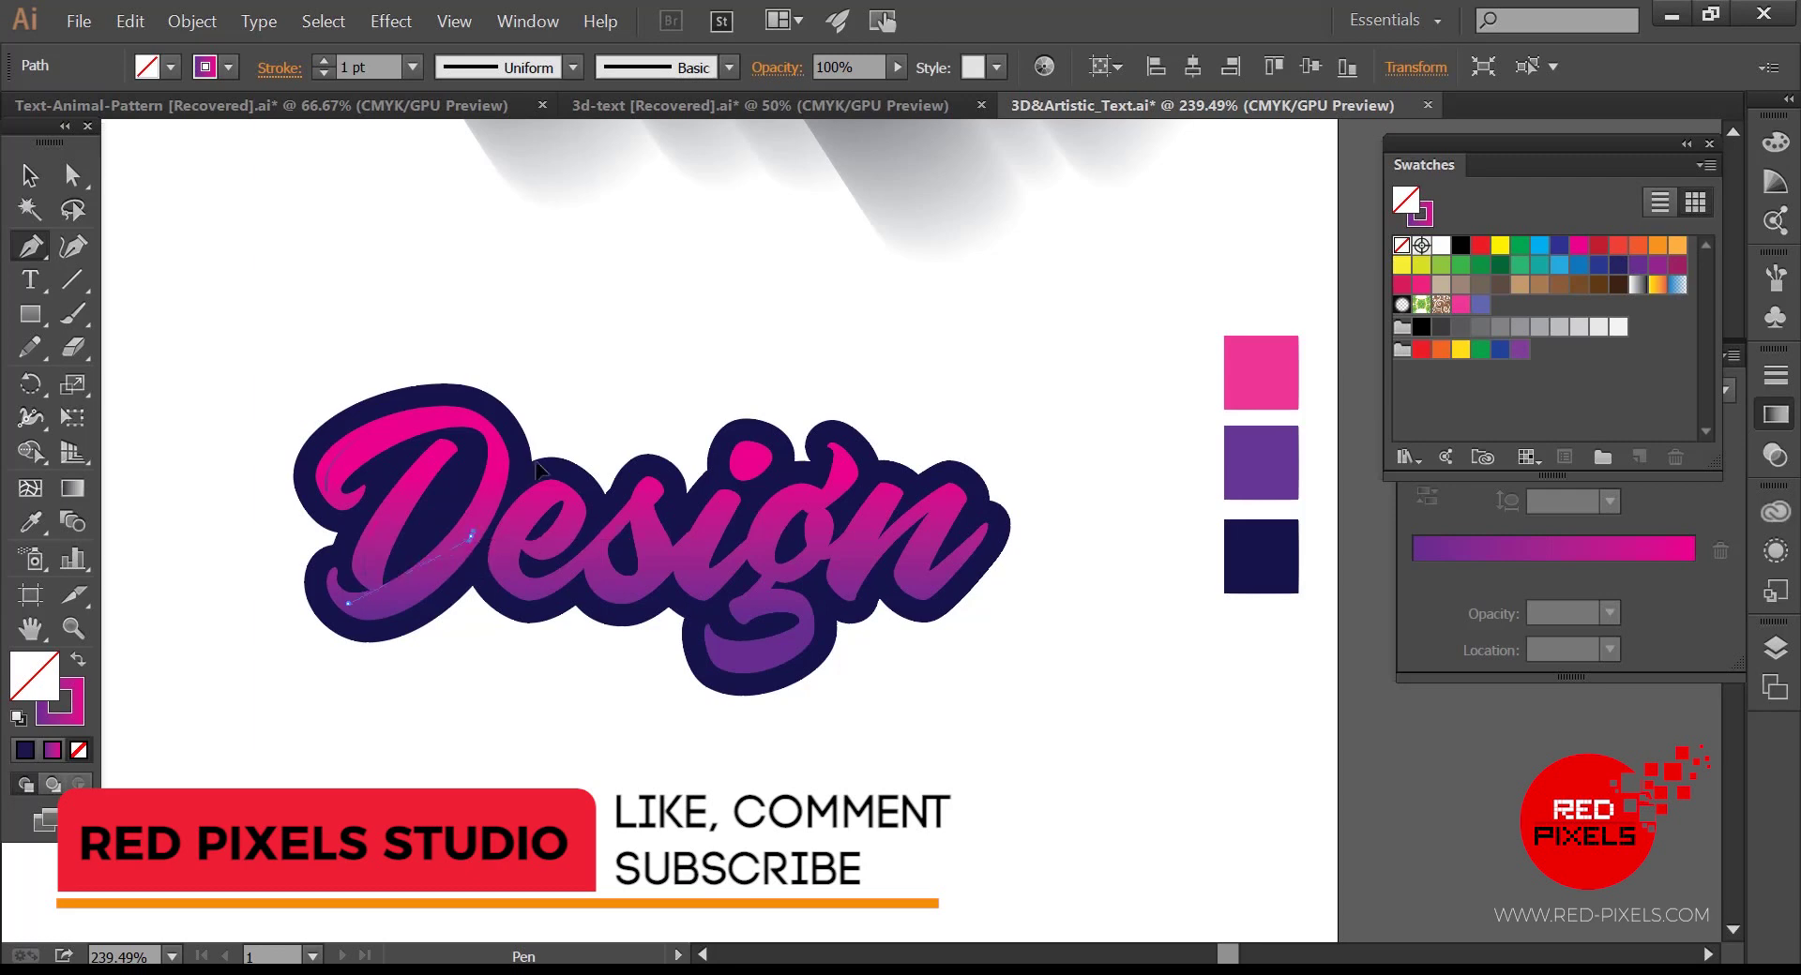
left_click_drag(469, 538, 547, 446)
Step: Draw a curved highlight path along the lower part of the letter e
key("v")
key("p")
left_click(502, 557)
left_click_drag(517, 605, 555, 614)
key("v")
key("p")
left_click(556, 614)
left_click(334, 277)
key("ctrl+z")
key("v")
left_click(213, 271)
key("p")
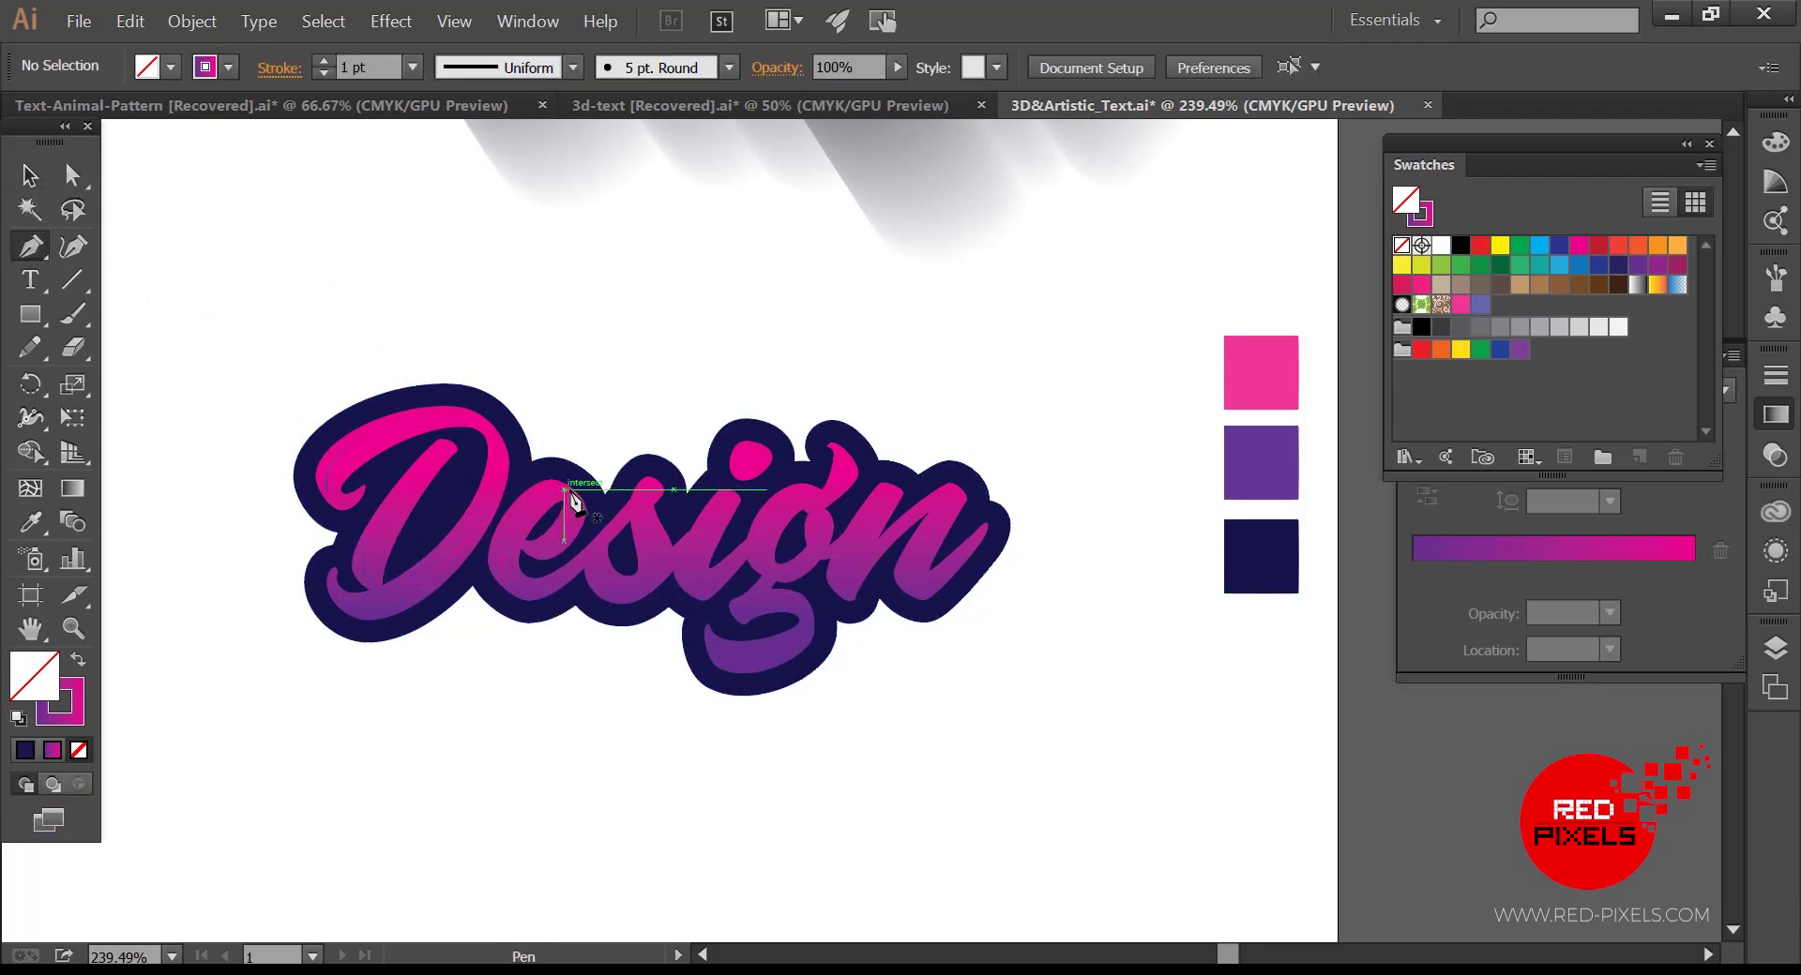
Step: Draw a short curved highlight path along the upper loop of the letter e
left_click(571, 500)
left_click_drag(525, 504, 500, 537)
key("v")
key("p")
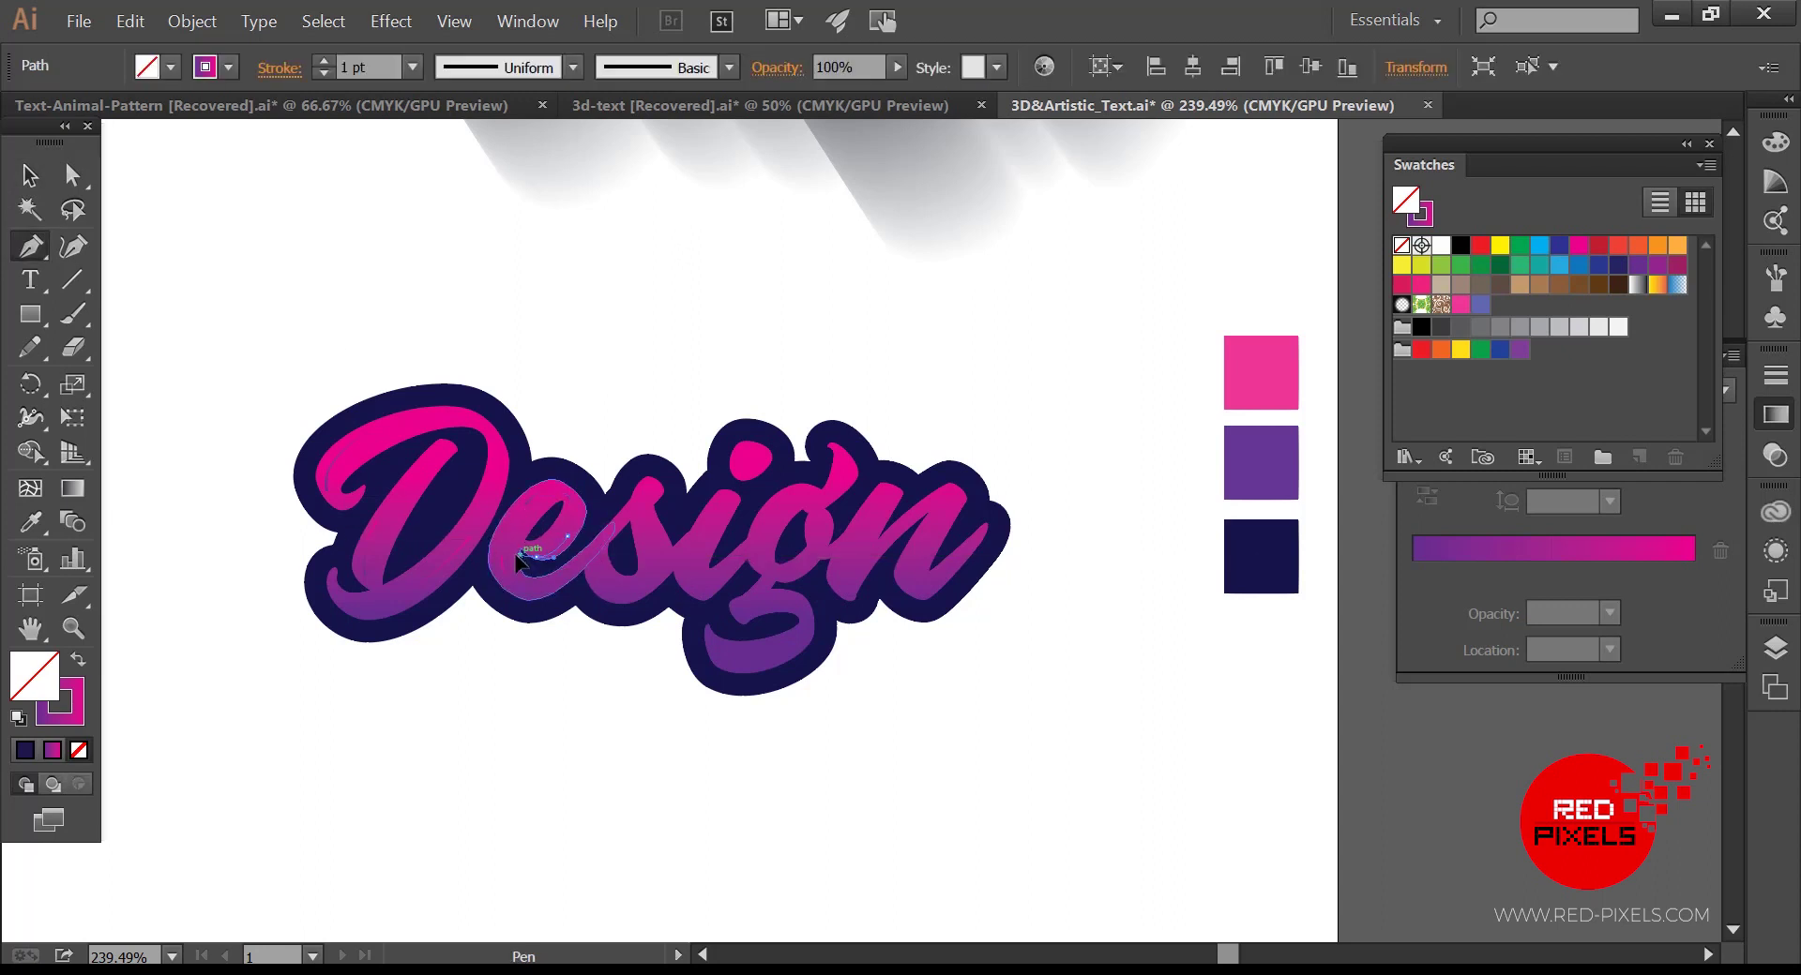
left_click(551, 547)
Step: Draw highlight curves along the lower bowl and upper stroke of the letter s with the Pen tool
left_click(72, 279)
key("ctrl+shift+a")
key("ctrl+plus")
key("space")
left_click_drag(706, 518, 769, 503)
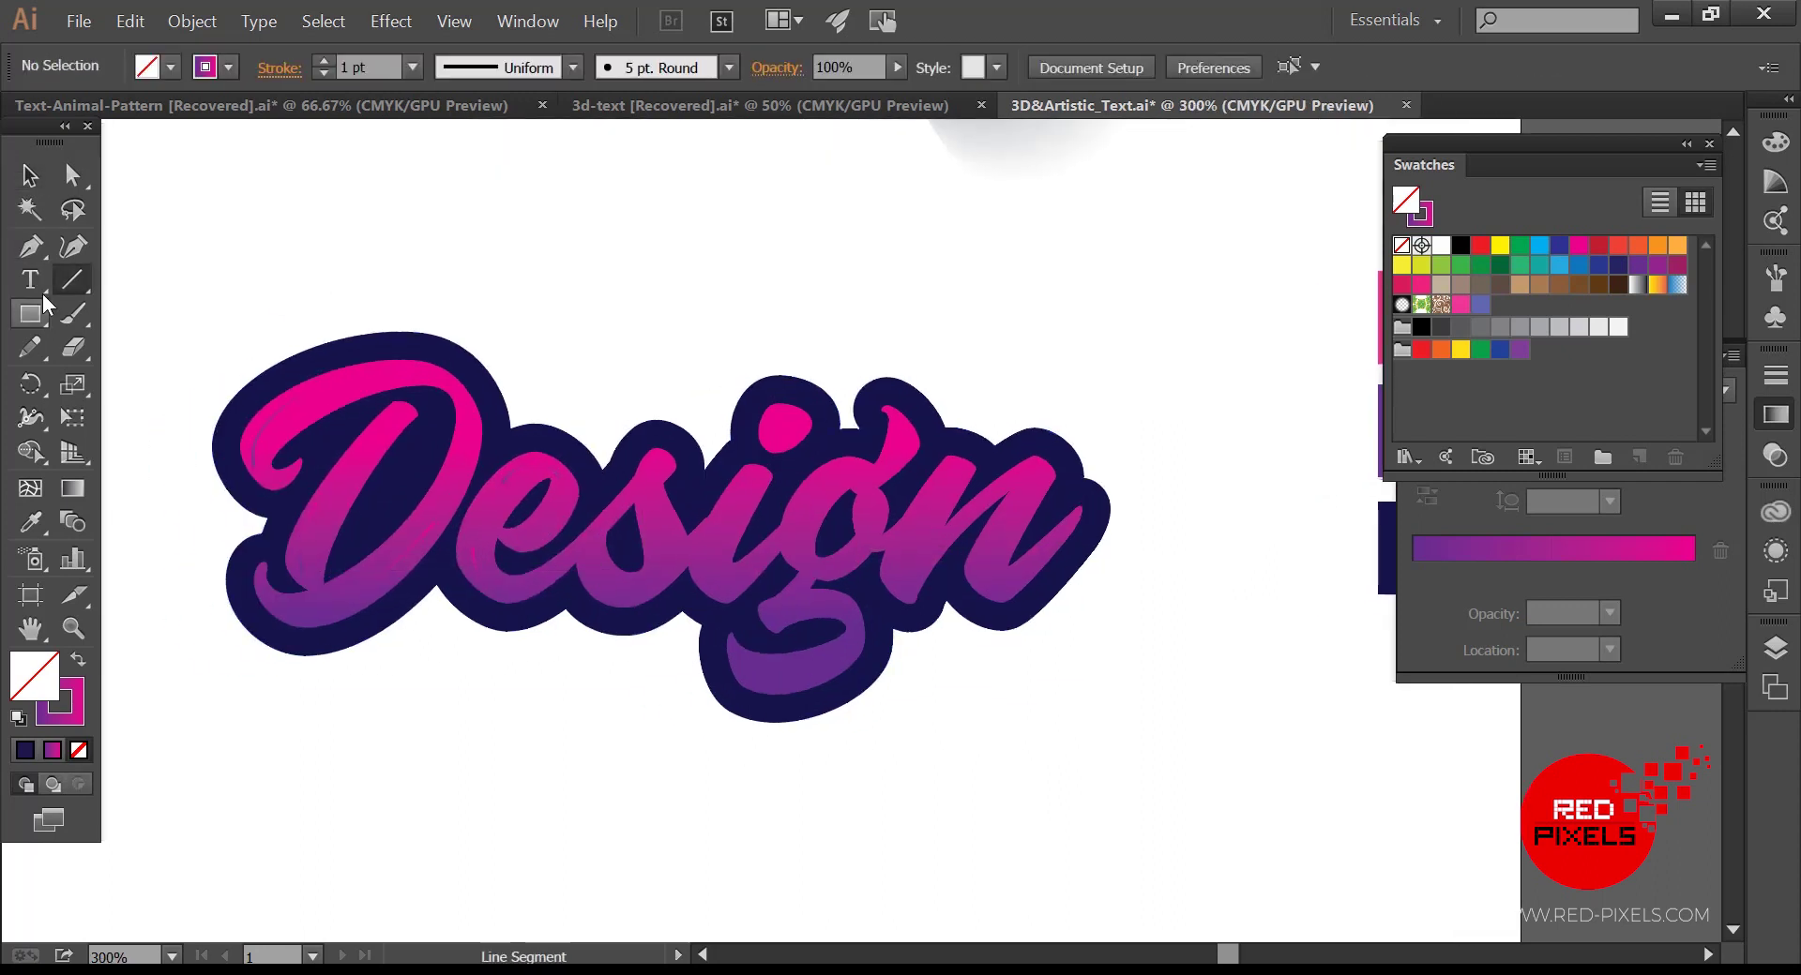
key("p")
left_click(592, 566)
left_click_drag(652, 589, 704, 571)
left_click(662, 463)
left_click_drag(641, 477, 771, 546)
key("v")
key("p")
Step: Draw two highlight paths on the letter i, one along its stem and one along its lower hook
left_click(749, 479)
key("v")
key("p")
left_click(718, 582)
key("v")
key("p")
Step: Draw highlight curves along the upper bowl and the ear of the letter g
left_click(852, 462)
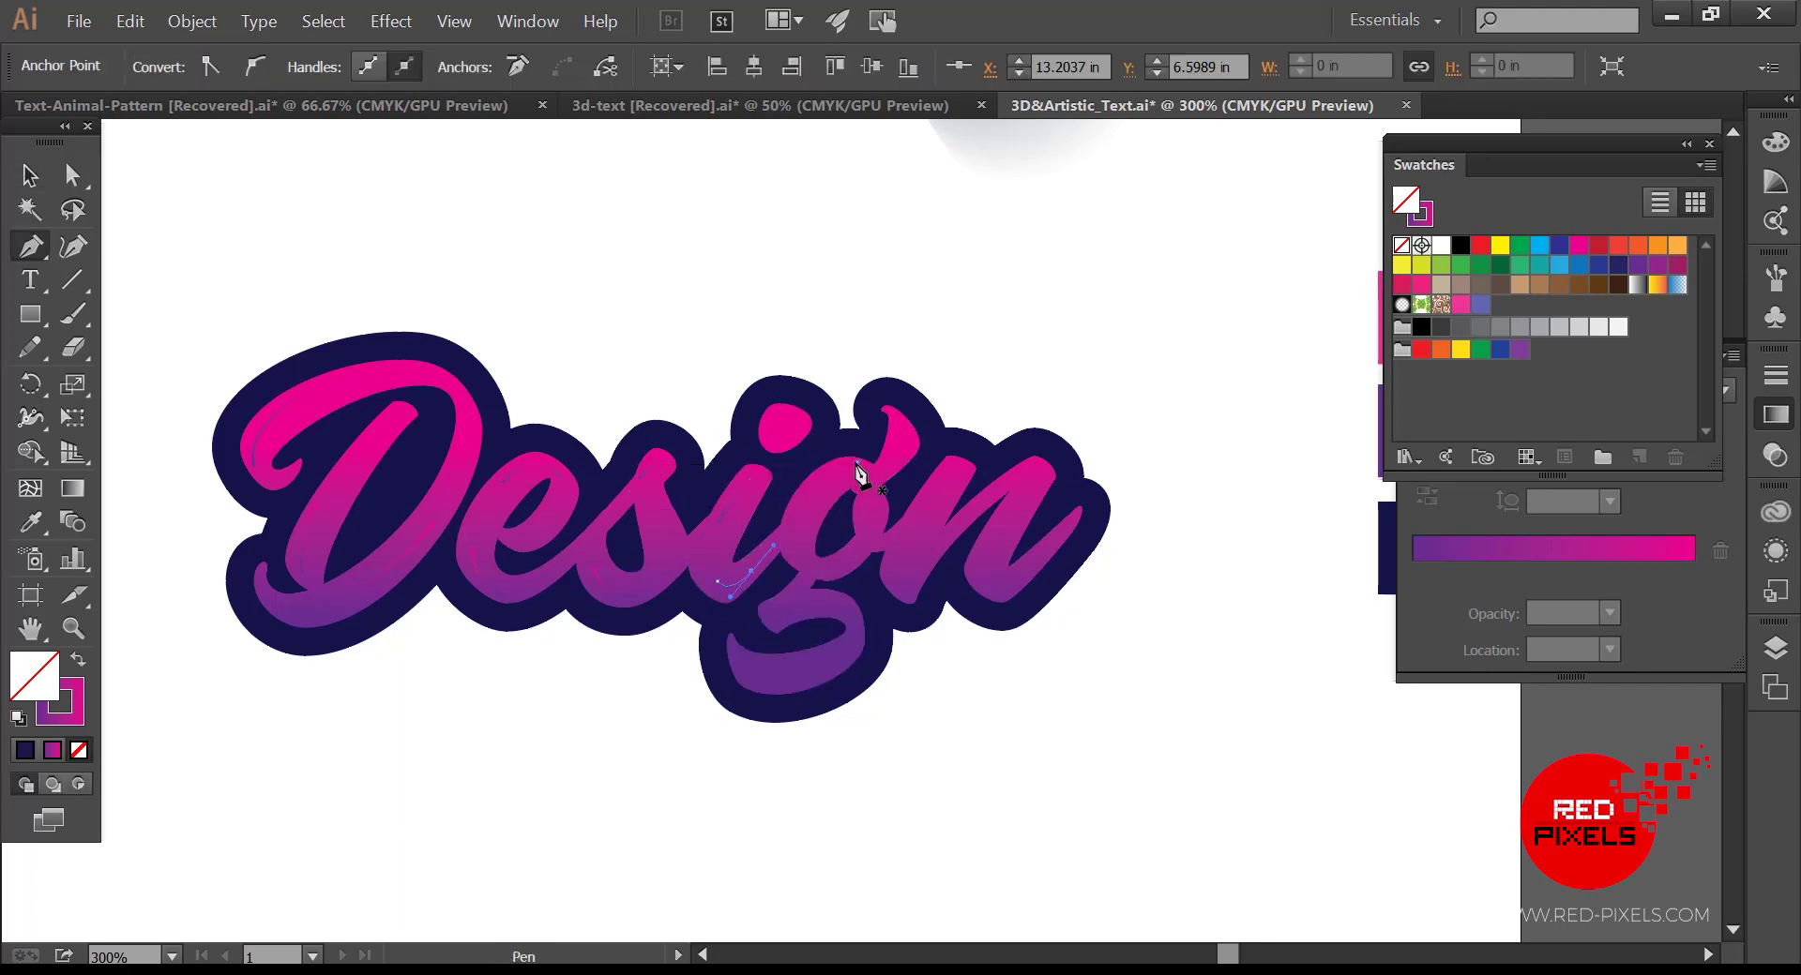
left_click_drag(814, 488, 795, 514)
key("v")
key("p")
left_click(900, 423)
left_click_drag(904, 462, 892, 482)
key("v")
key("p")
Step: Draw a short curved highlight path inside the dot of the letter i
left_click(777, 411)
left_click_drag(783, 449, 800, 469)
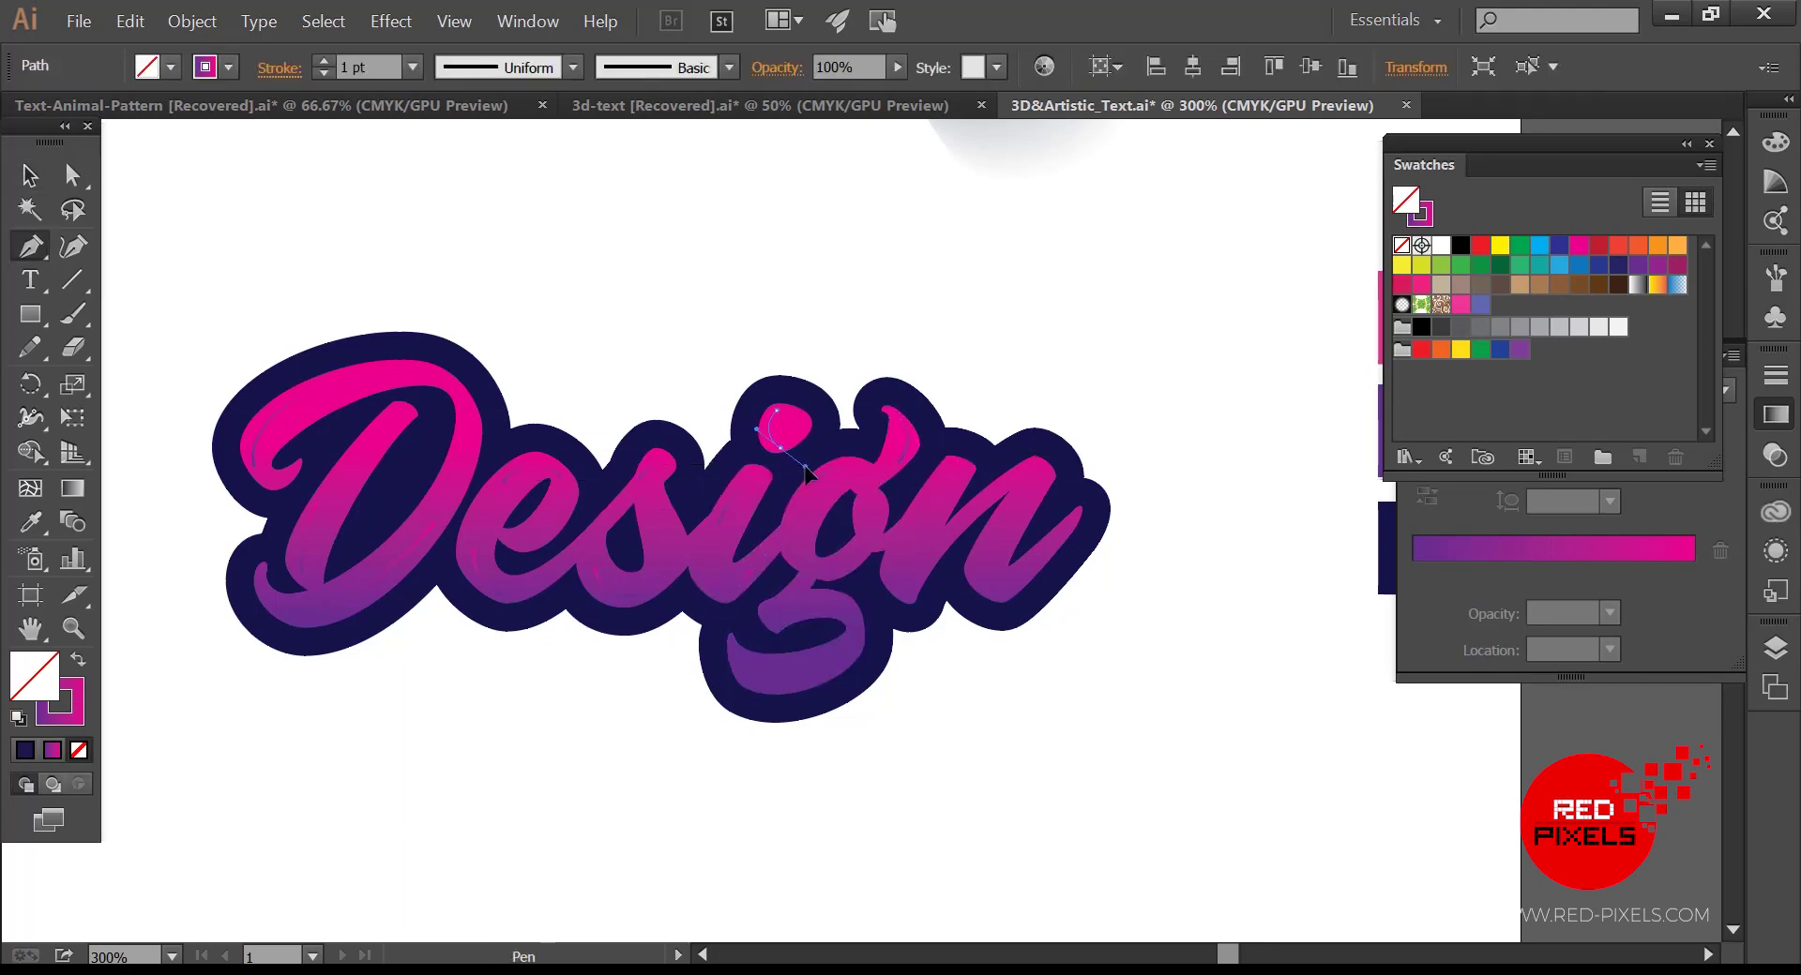
key("v")
key("p")
Step: Draw highlight curves along the tail and the bottom of the bowl of the letter g
left_click(747, 669)
left_click_drag(841, 662, 900, 625)
key("v")
key("p")
left_click(812, 566)
left_click_drag(854, 565, 891, 533)
key("v")
key("p")
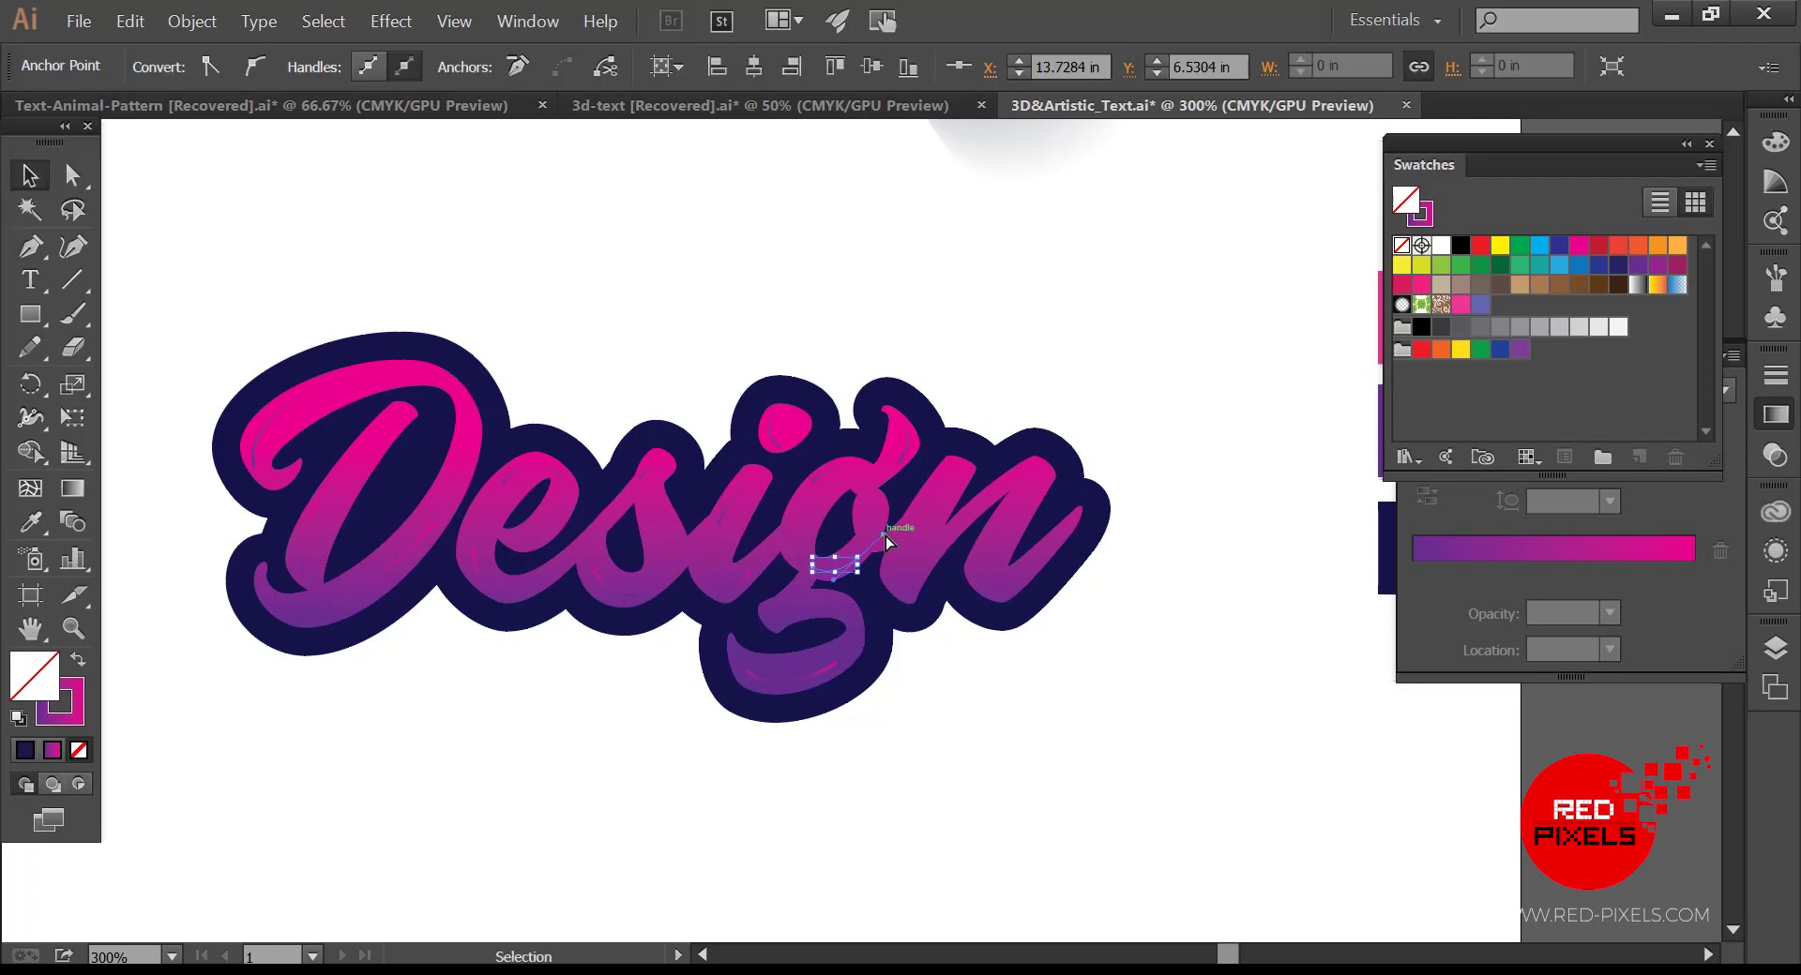
Step: Draw two curved highlight paths along the strokes of the letter n
left_click(922, 512)
left_click_drag(901, 595, 975, 567)
key("v")
key("p")
left_click(994, 544)
key("v")
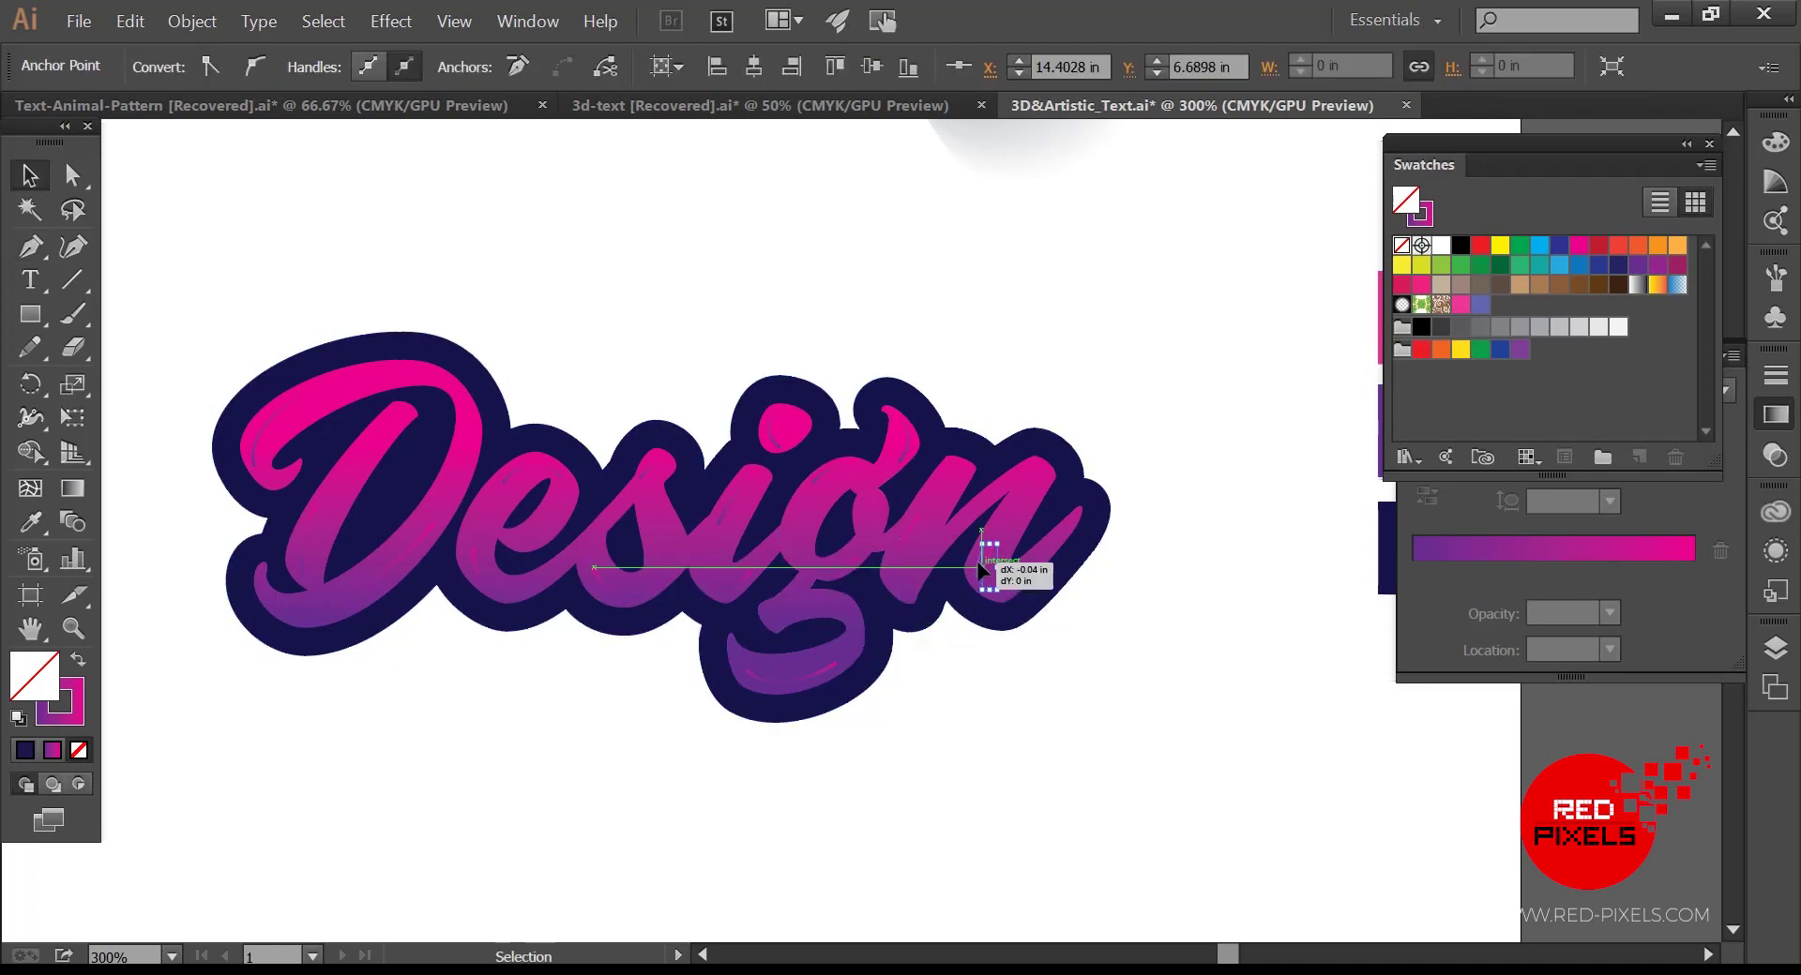
Step: Select all the highlight paths across the letters and set their stroke colour to white (ffffff)
left_click(899, 558, "shift")
left_click(907, 441, "shift")
left_click(831, 470, "shift")
left_click(835, 569, "shift")
left_click(788, 681, "shift")
left_click(728, 586, "shift")
left_click(770, 430, "shift")
left_click(619, 594, "shift")
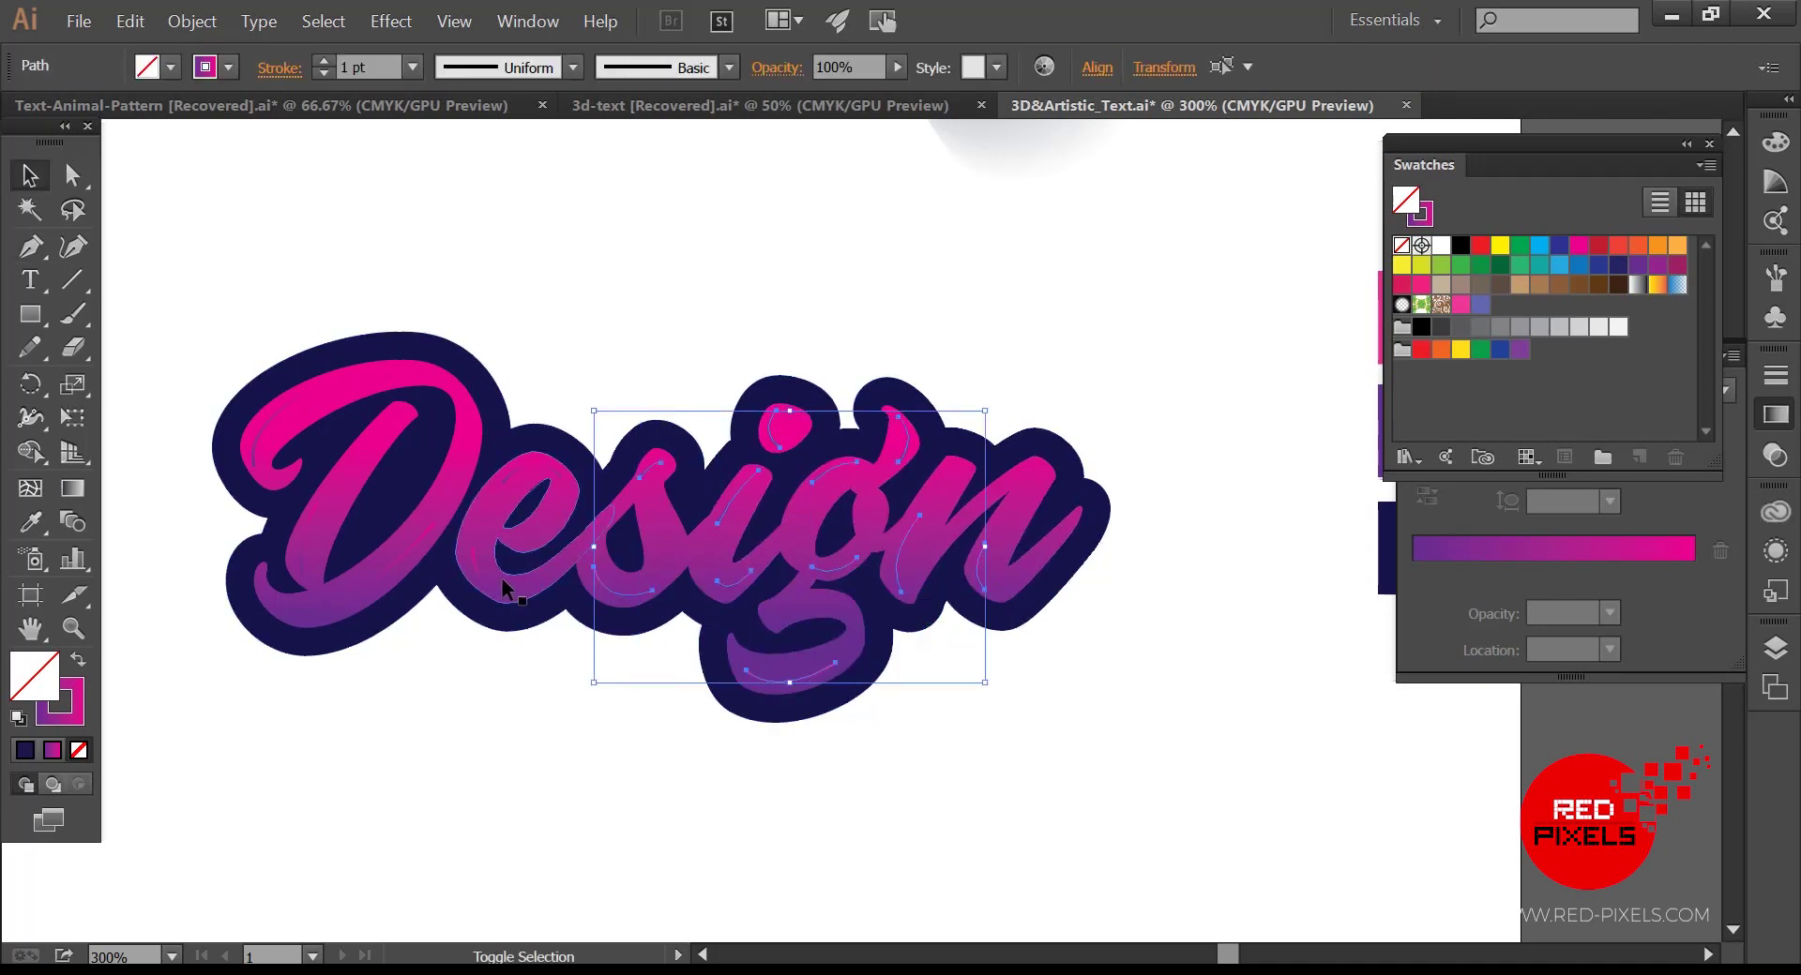
left_click(483, 579, "shift")
left_click(533, 463, "shift")
left_click(366, 586, "shift")
left_click(303, 554, "shift")
left_click(272, 420, "shift")
double_click(77, 715)
type("ffffff")
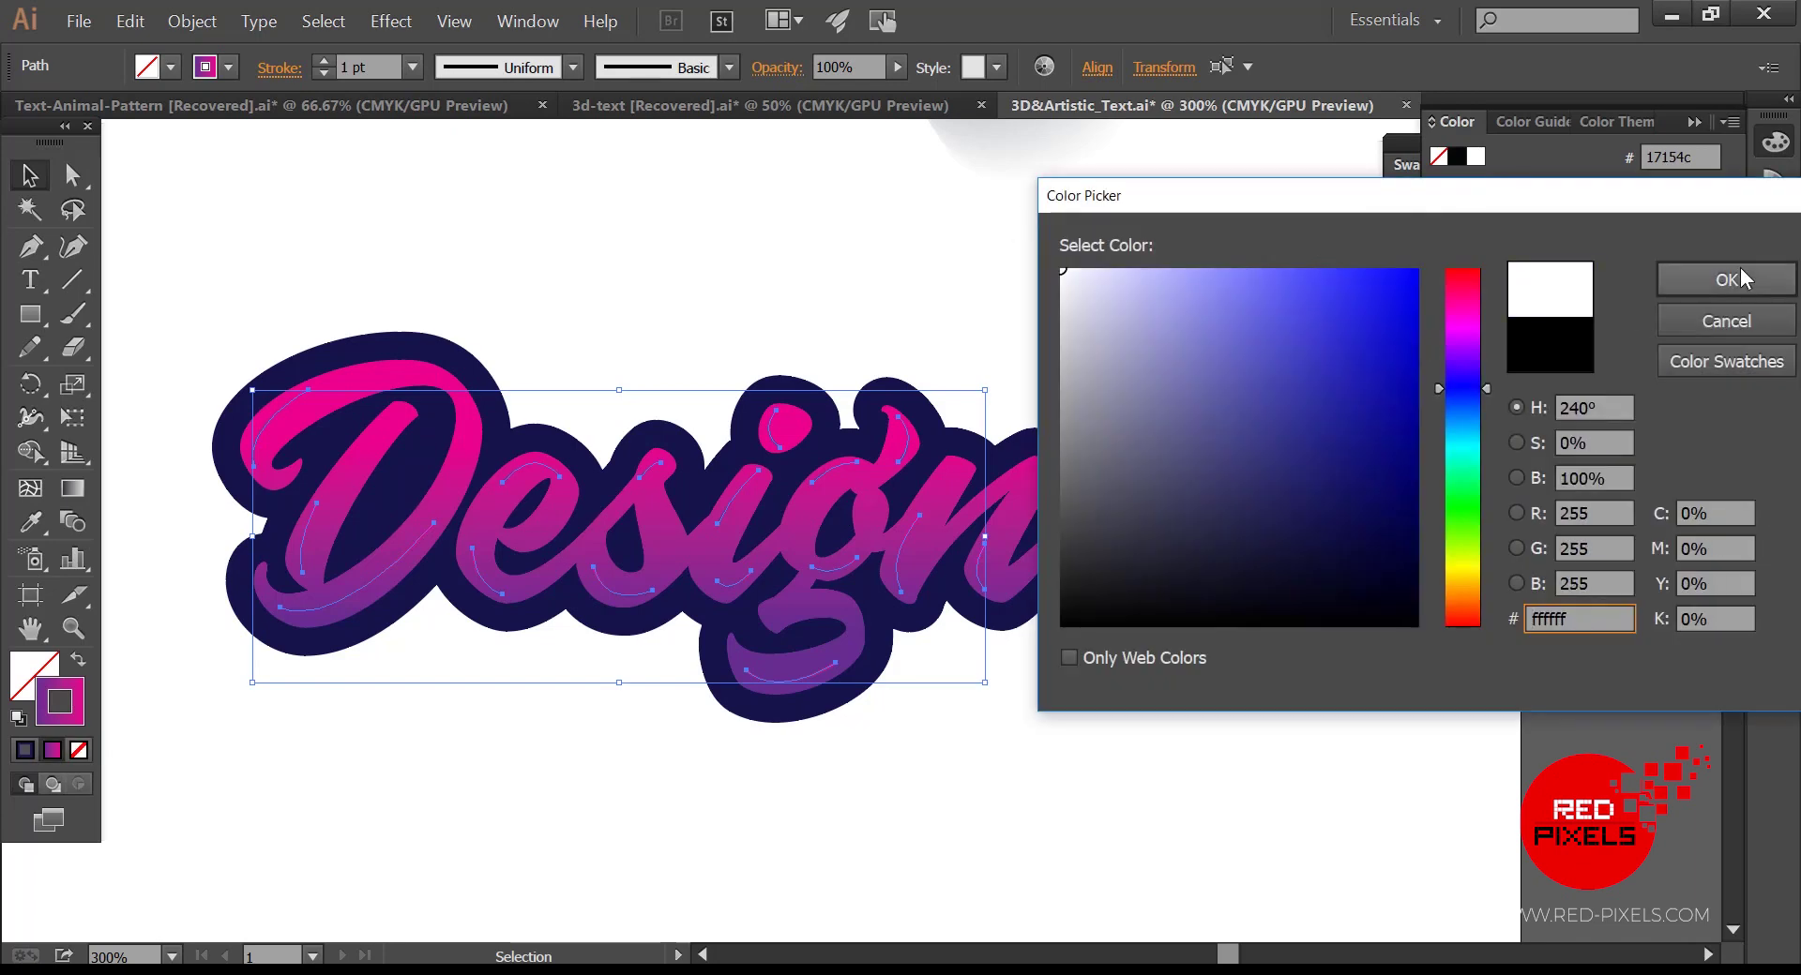
left_click(1679, 272)
Step: Set the highlight strokes to 2 pt with the width profile that tapers at both ends, and deselect them
left_click(331, 62)
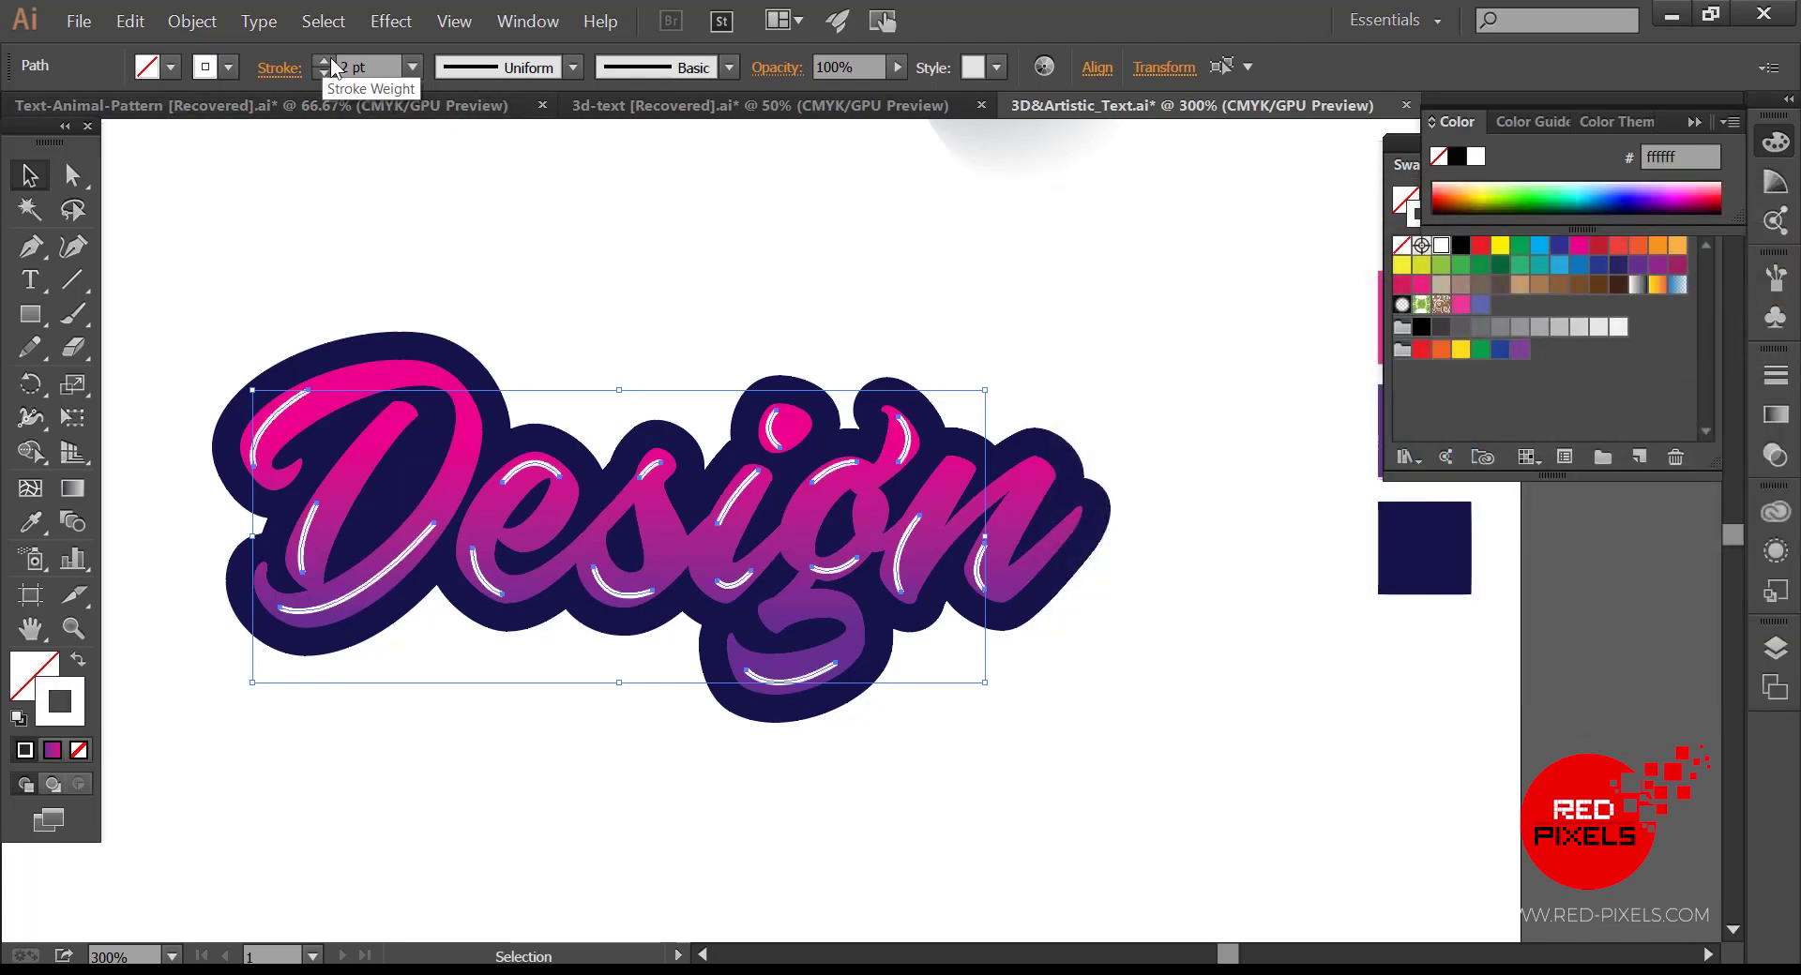
left_click(572, 66)
left_click(497, 127)
left_click(713, 274)
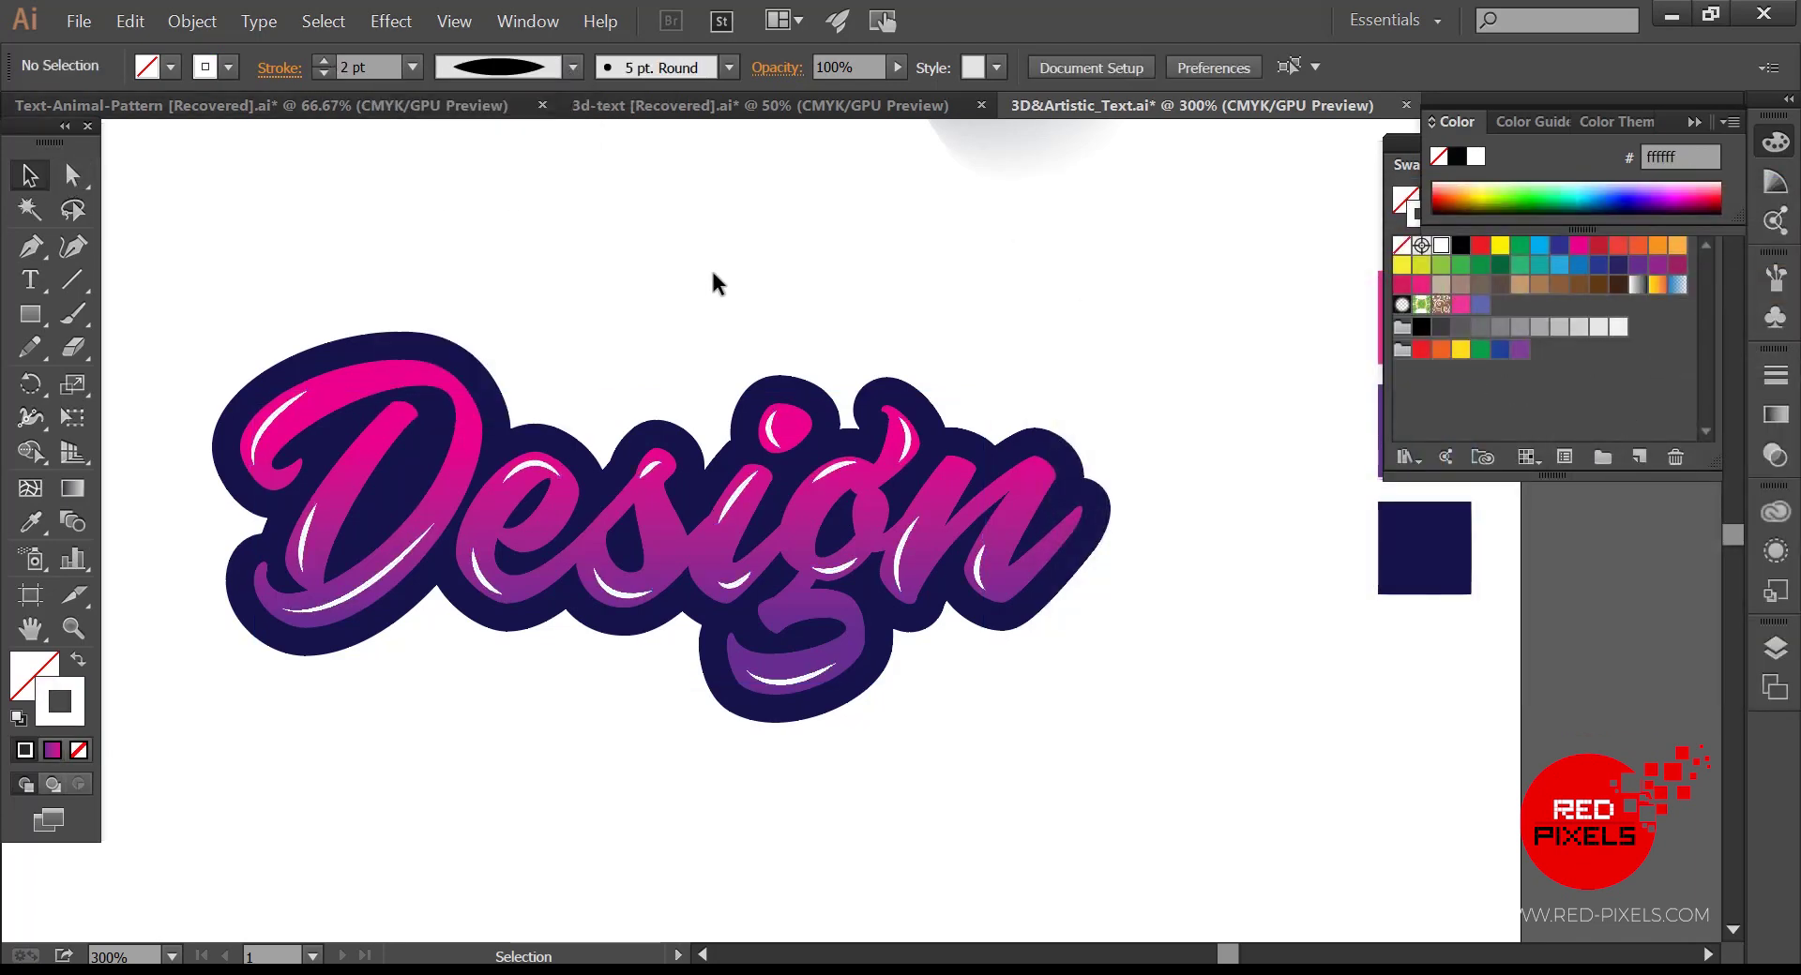
Step: Apply a Multiply drop shadow to the navy silhouette with 0.07 in offsets, 0.01 in blur and reduced opacity
left_click_drag(1009, 340, 1000, 454)
key("ctrl+minus")
key("ctrl+minus")
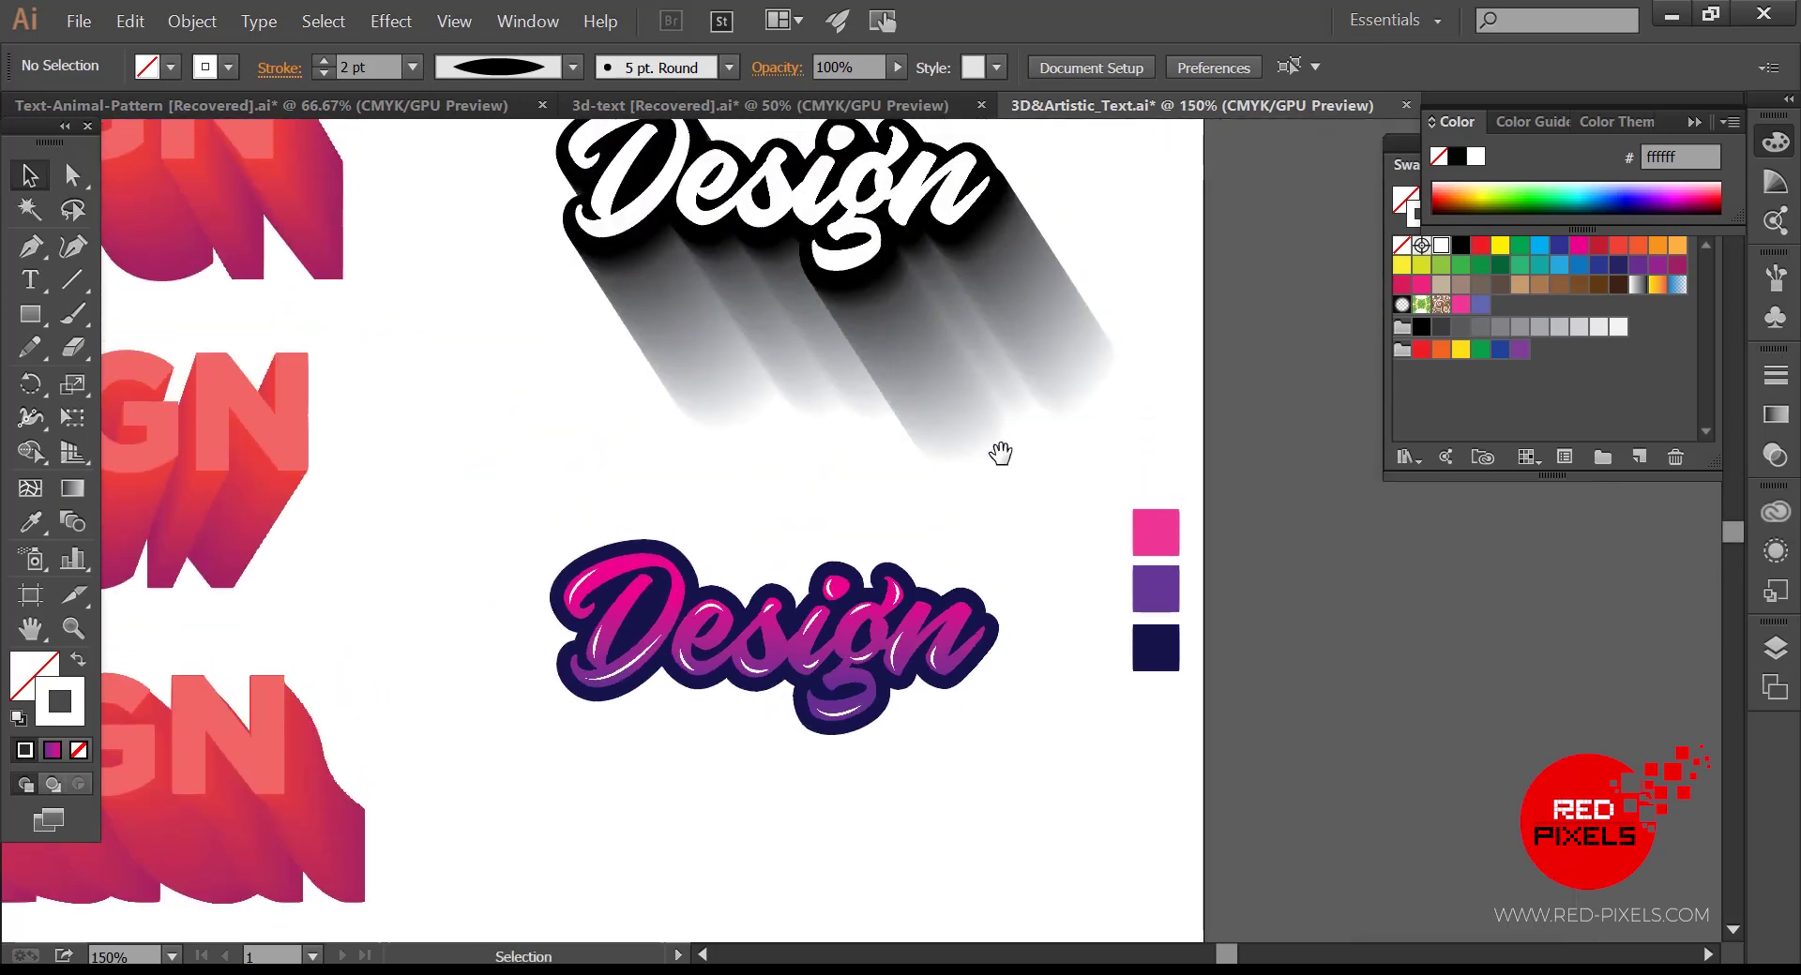
left_click(980, 654)
left_click(390, 21)
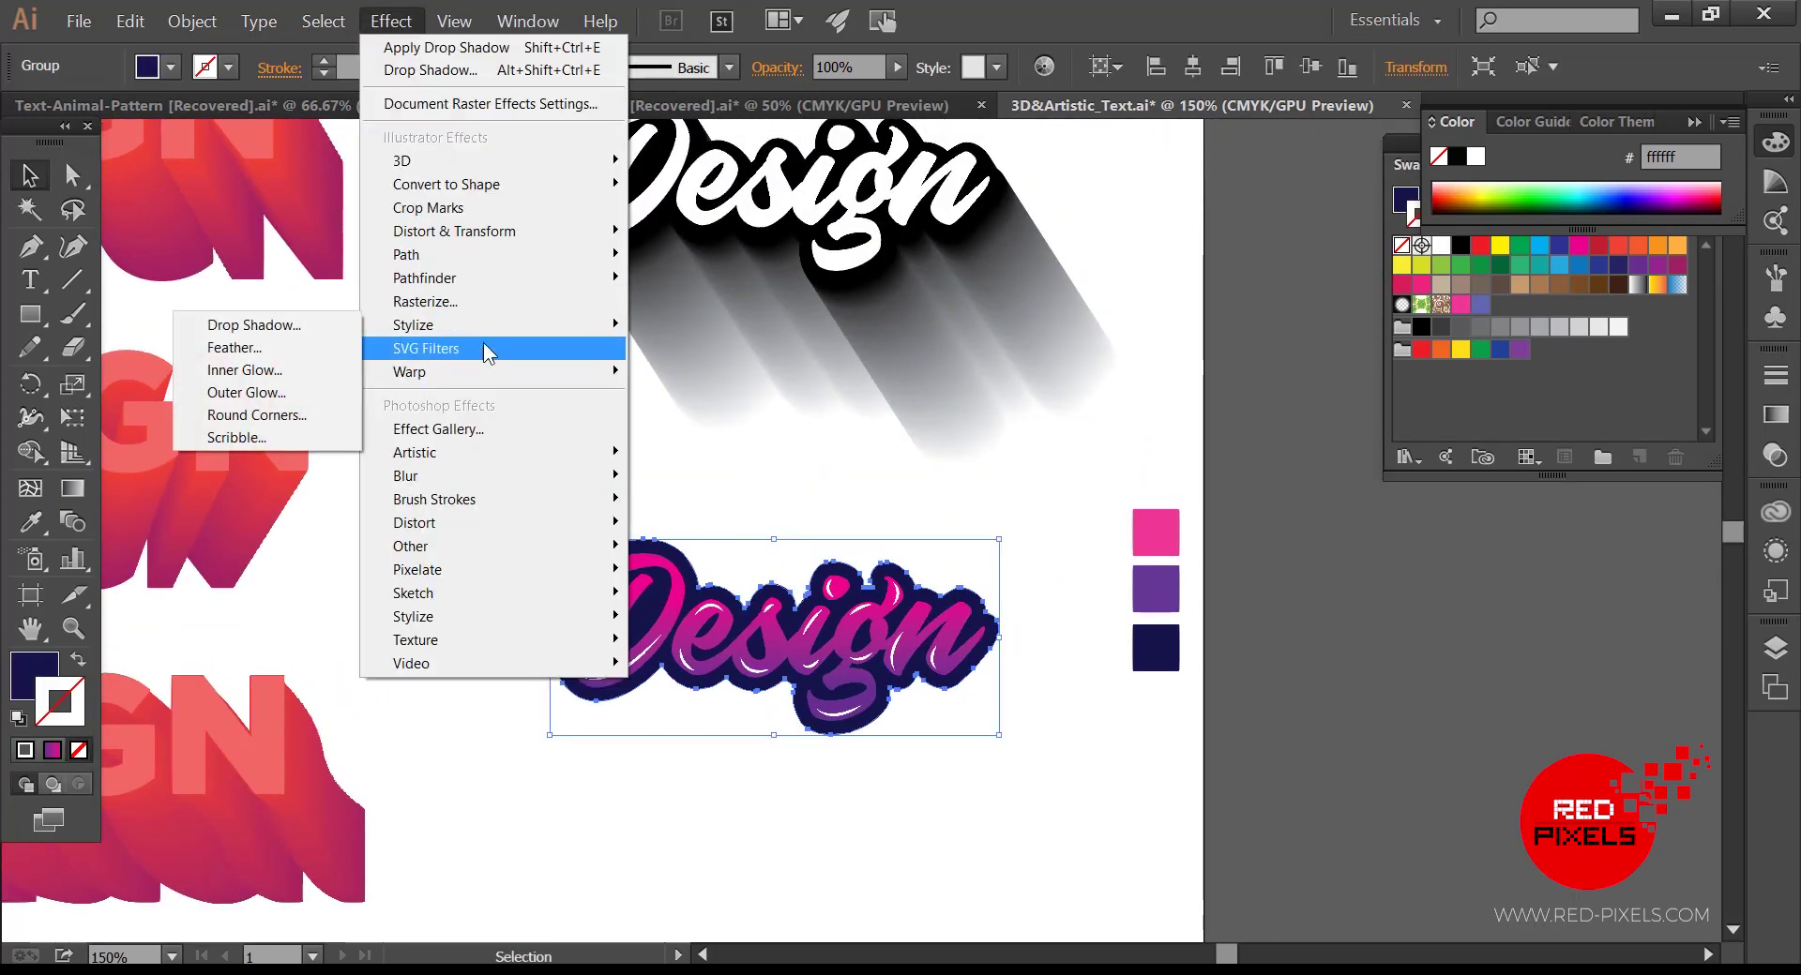
mouse_move(487, 324)
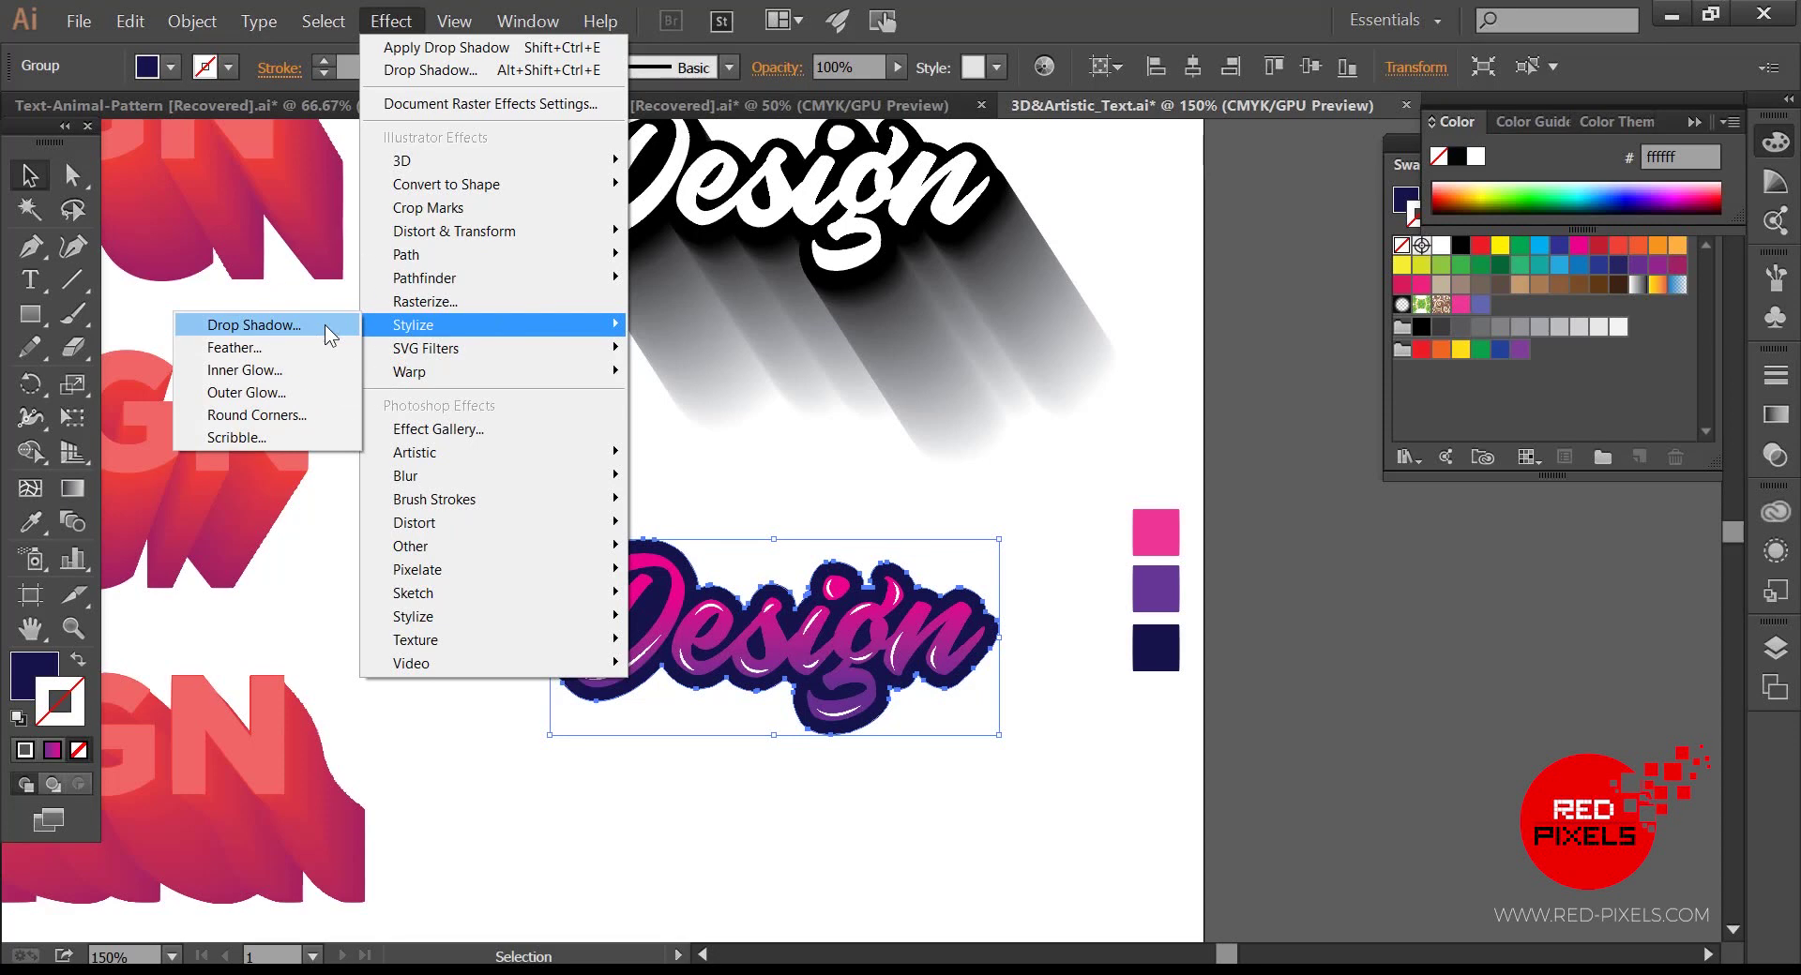
left_click(234, 325)
type("1")
key("Tab")
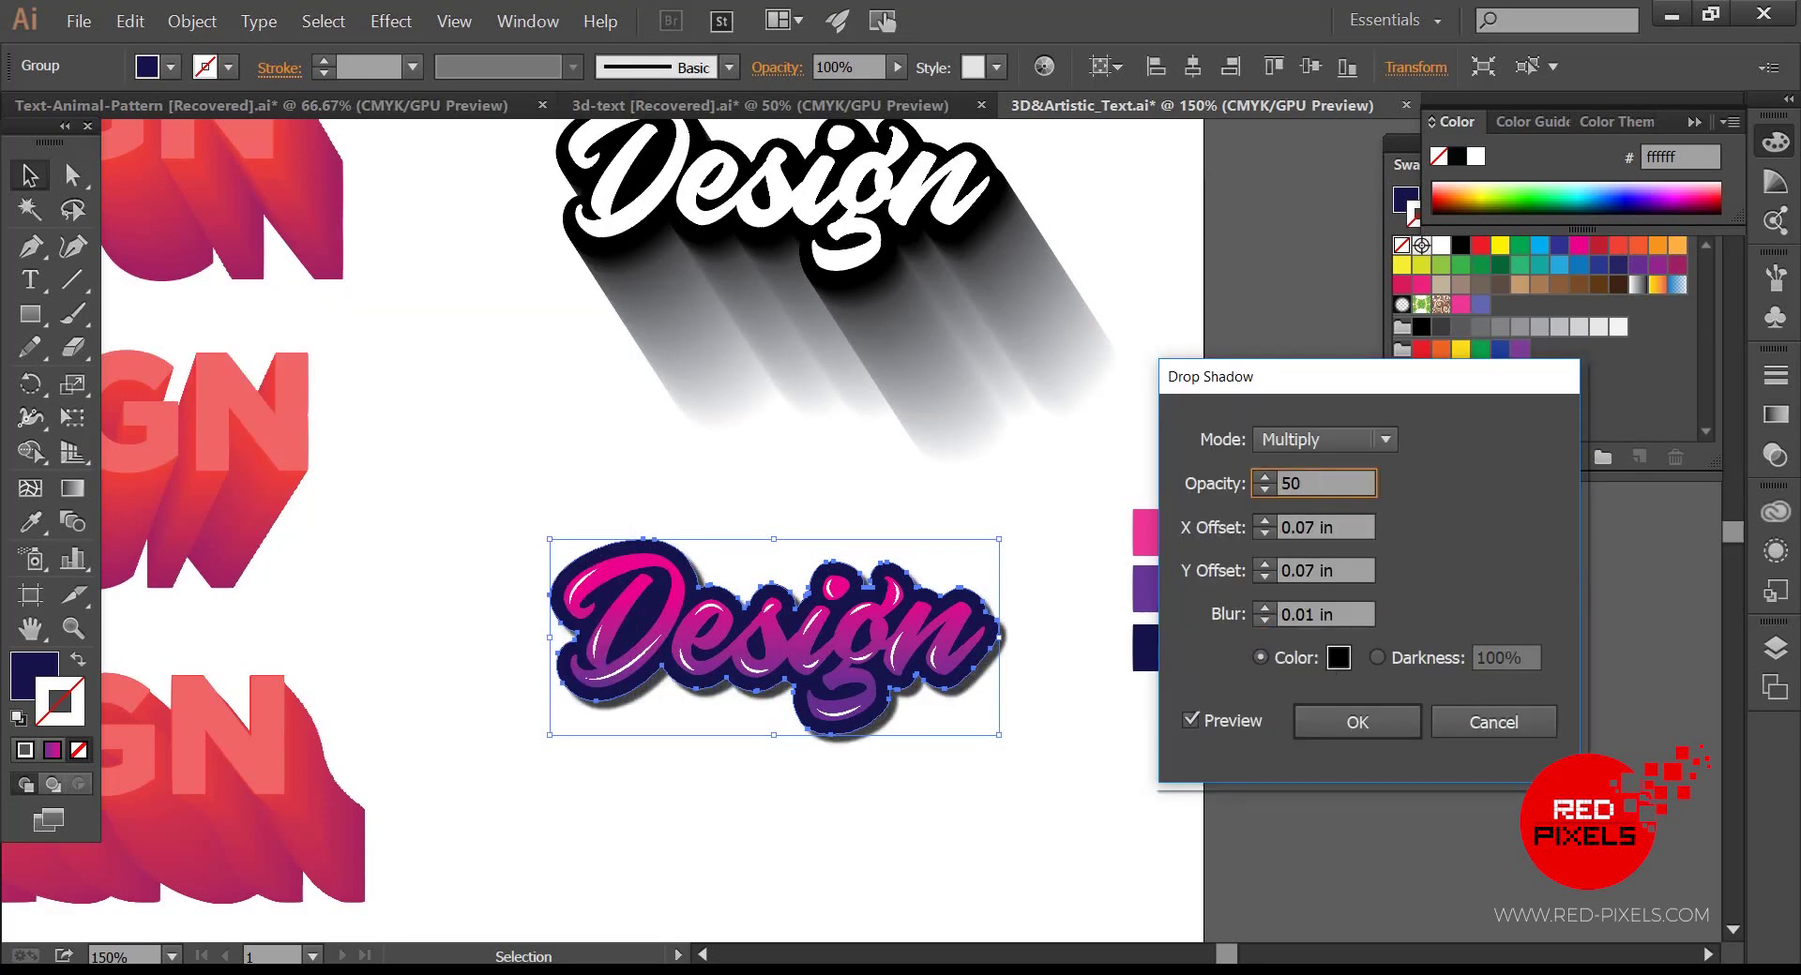
key("shift+Down")
key("shift+Down")
key("shift+Down")
key("Return")
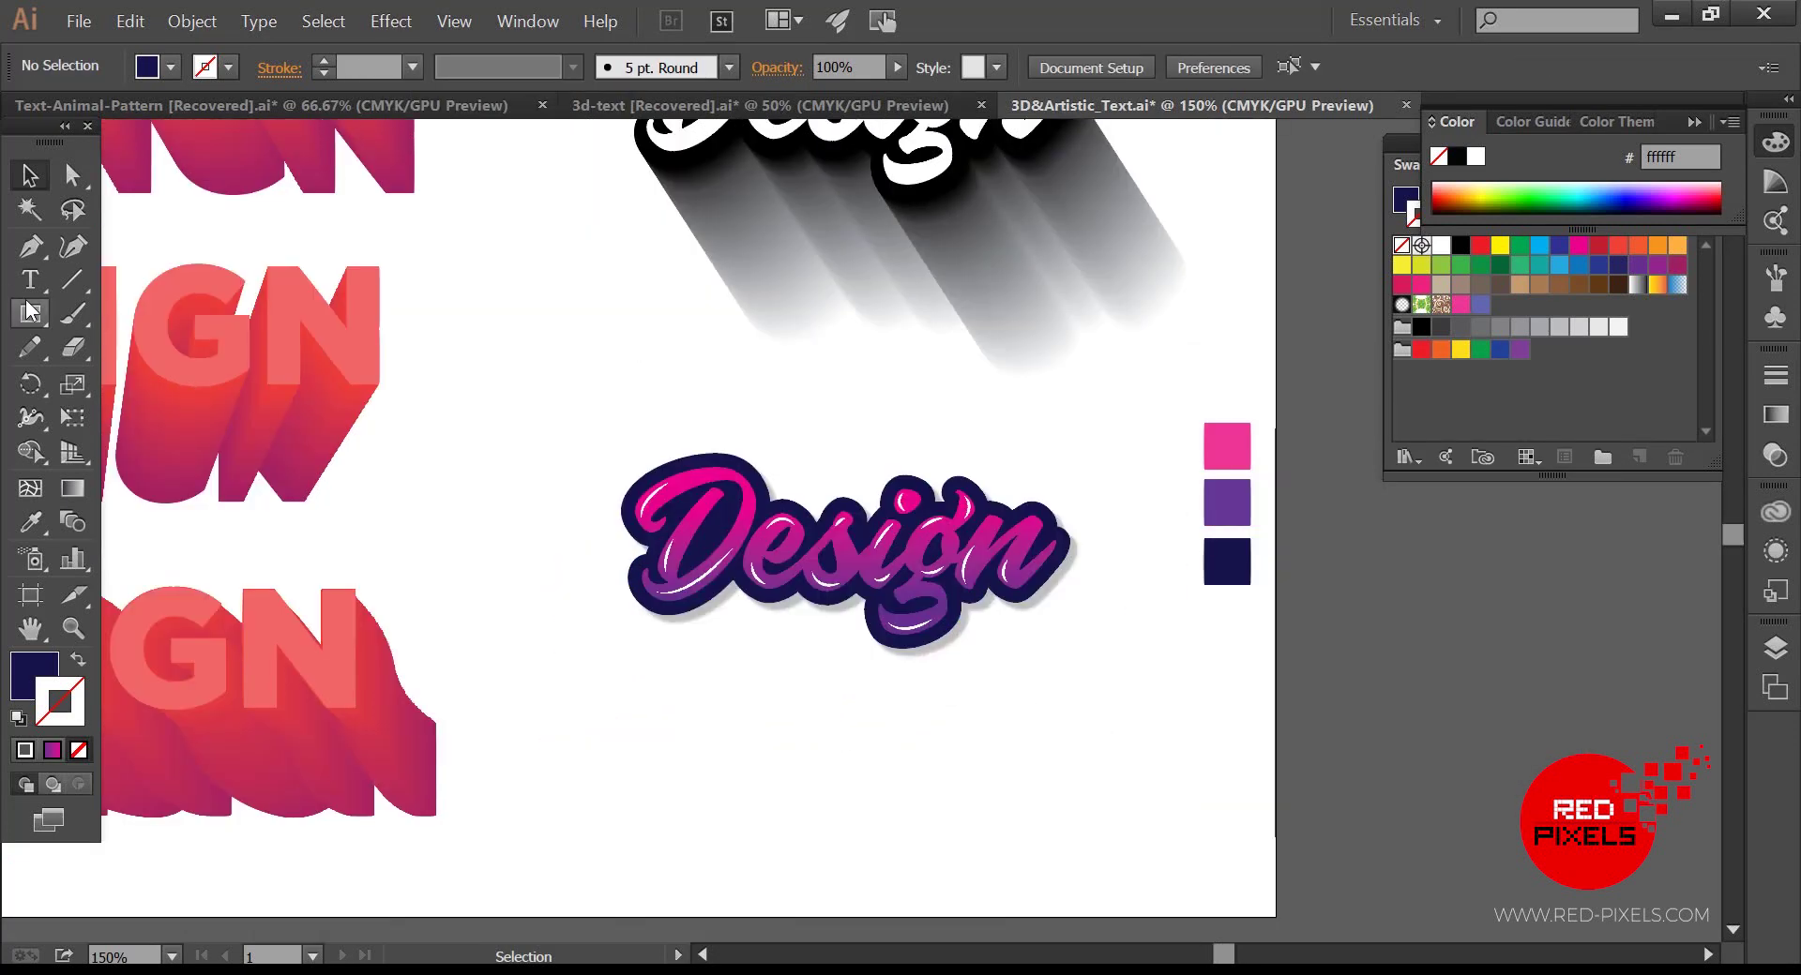
Step: Draw a long arched underline path beneath the word with the Pen tool and swap its navy fill to the stroke
left_click(31, 247)
left_click(660, 653)
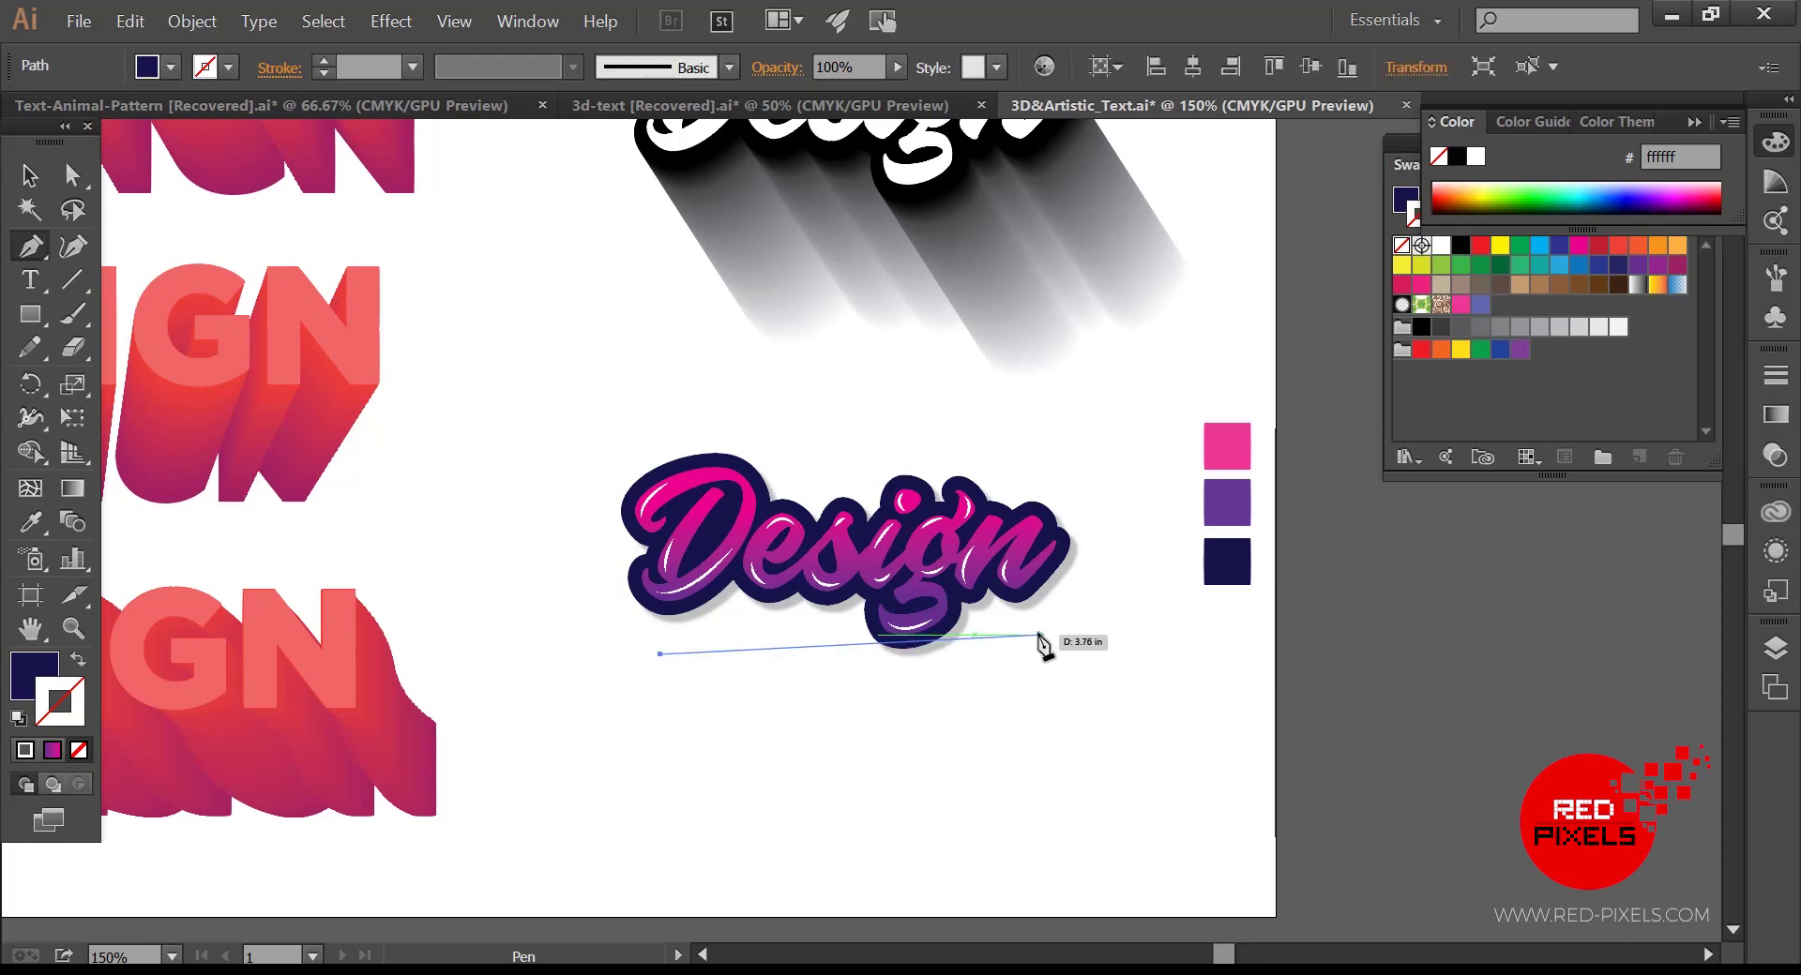
left_click_drag(1039, 637, 1201, 673)
key("v")
left_click(80, 662)
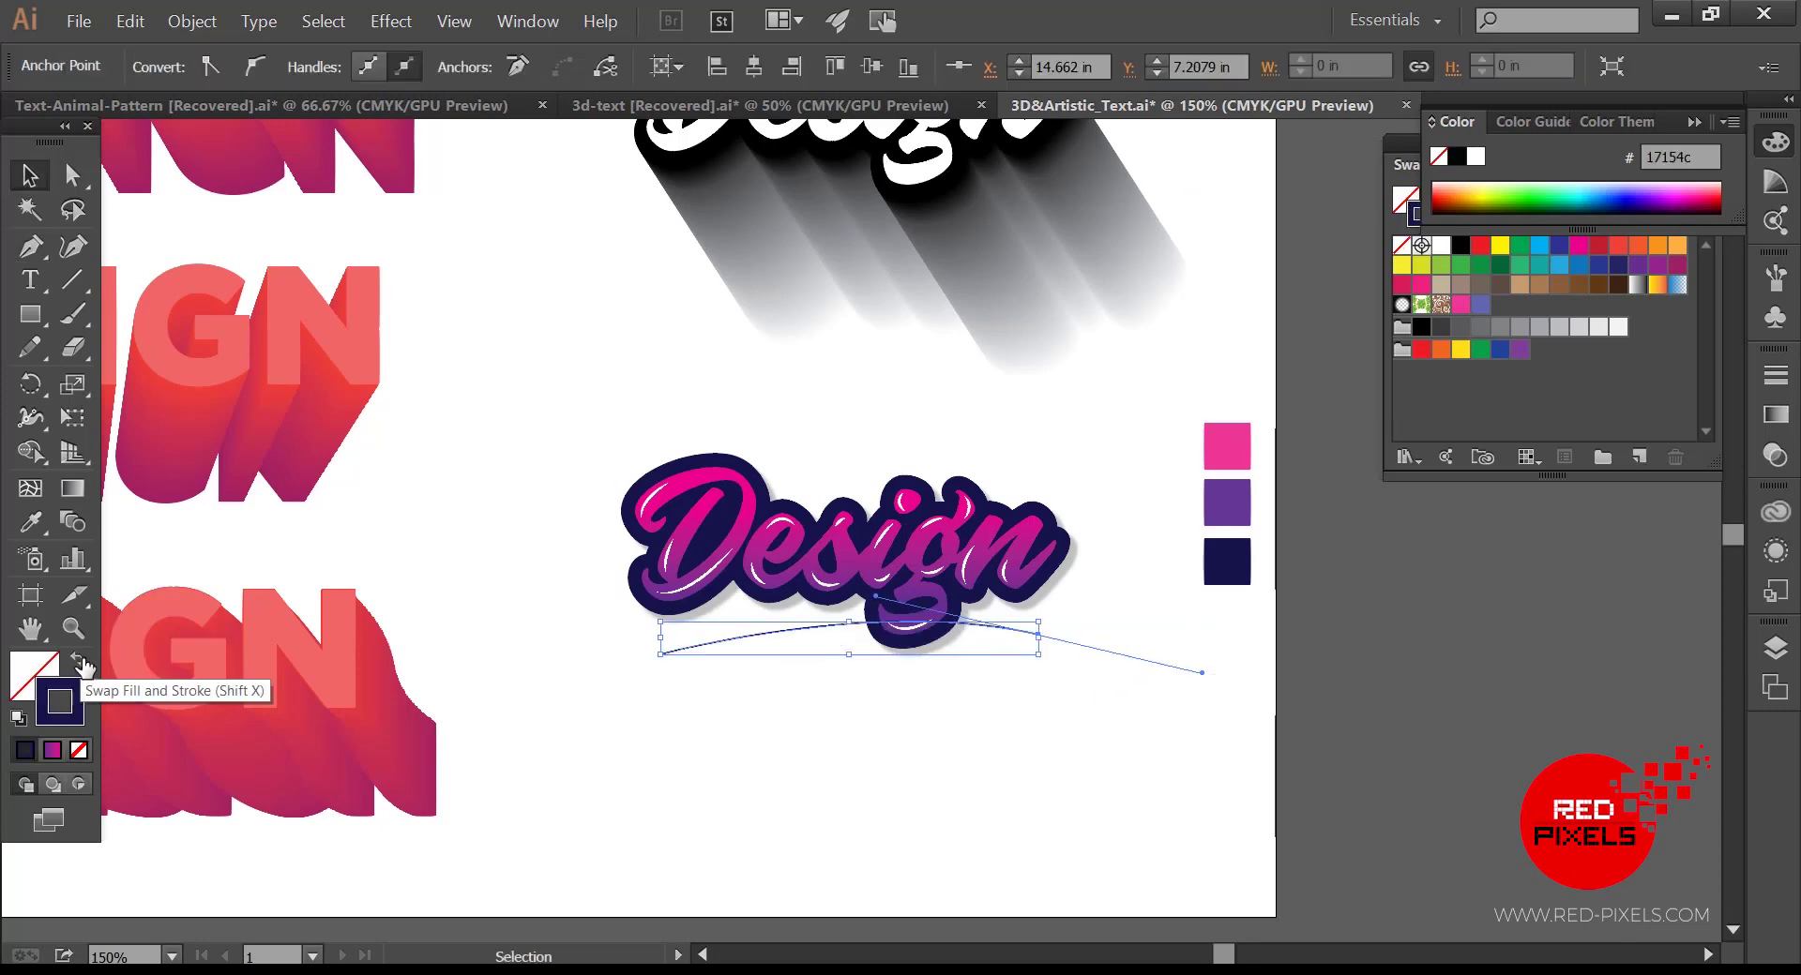
left_click(716, 649)
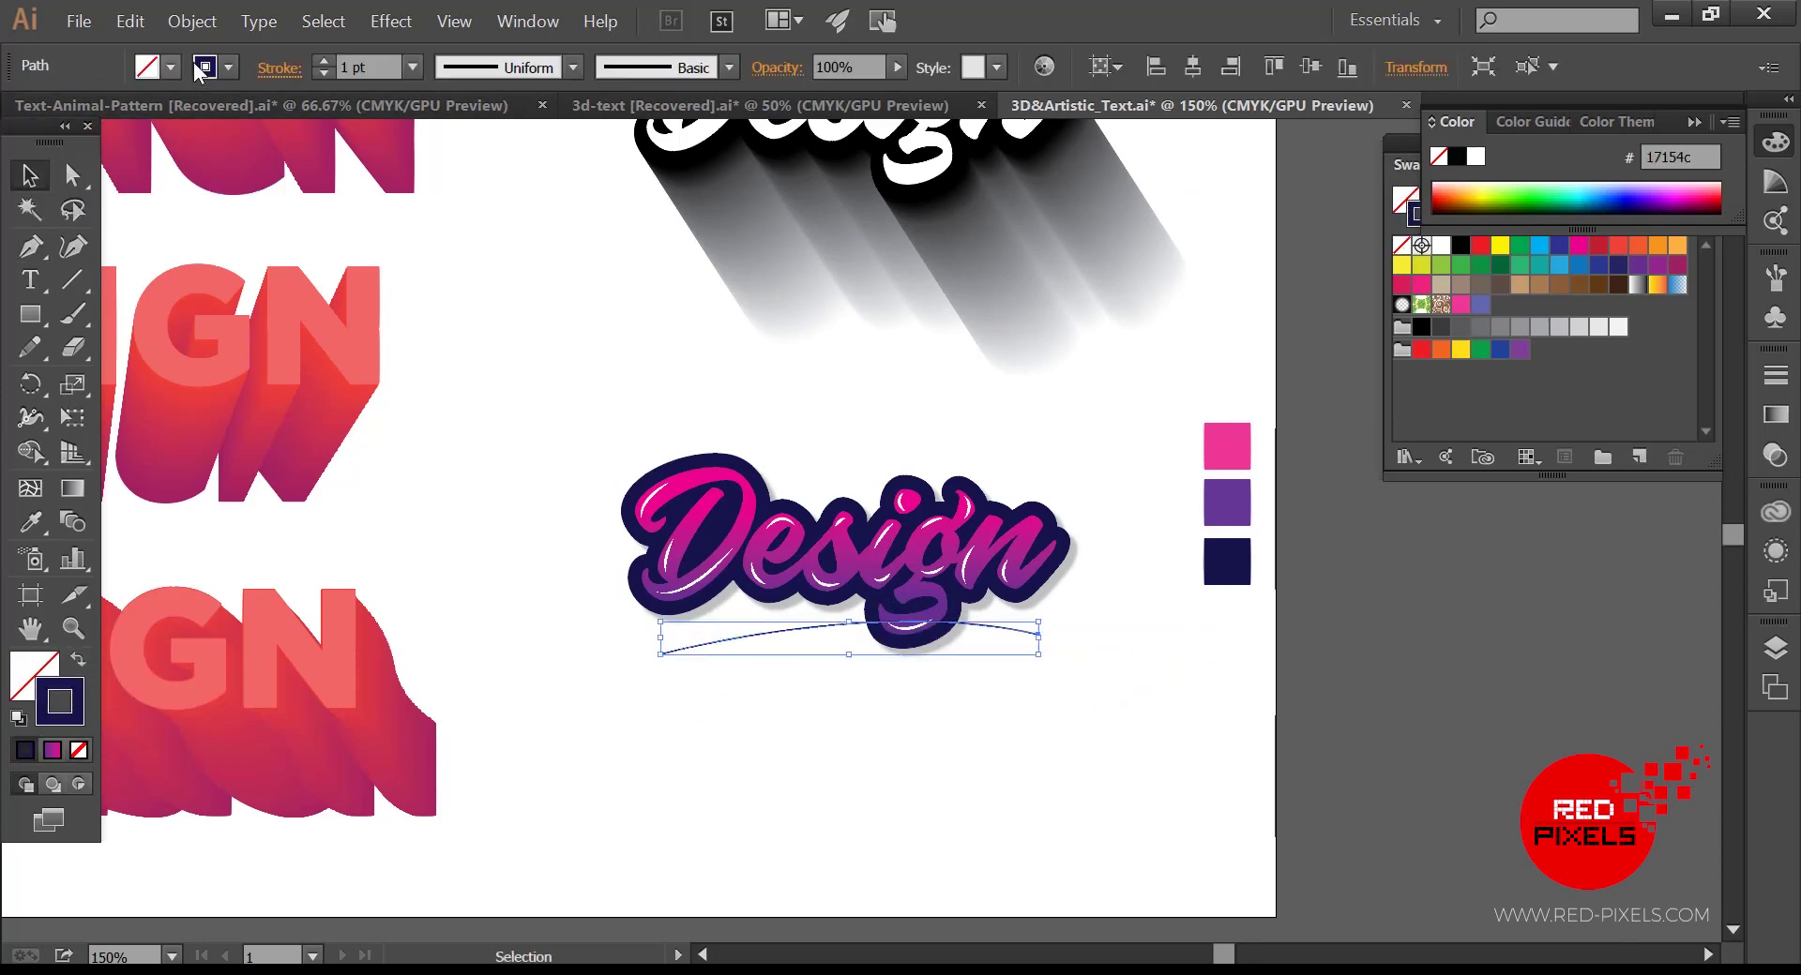
Step: Set the underline's stroke weight to 10 pt and give it round caps
left_click(325, 61)
left_click(324, 61)
left_click(324, 61)
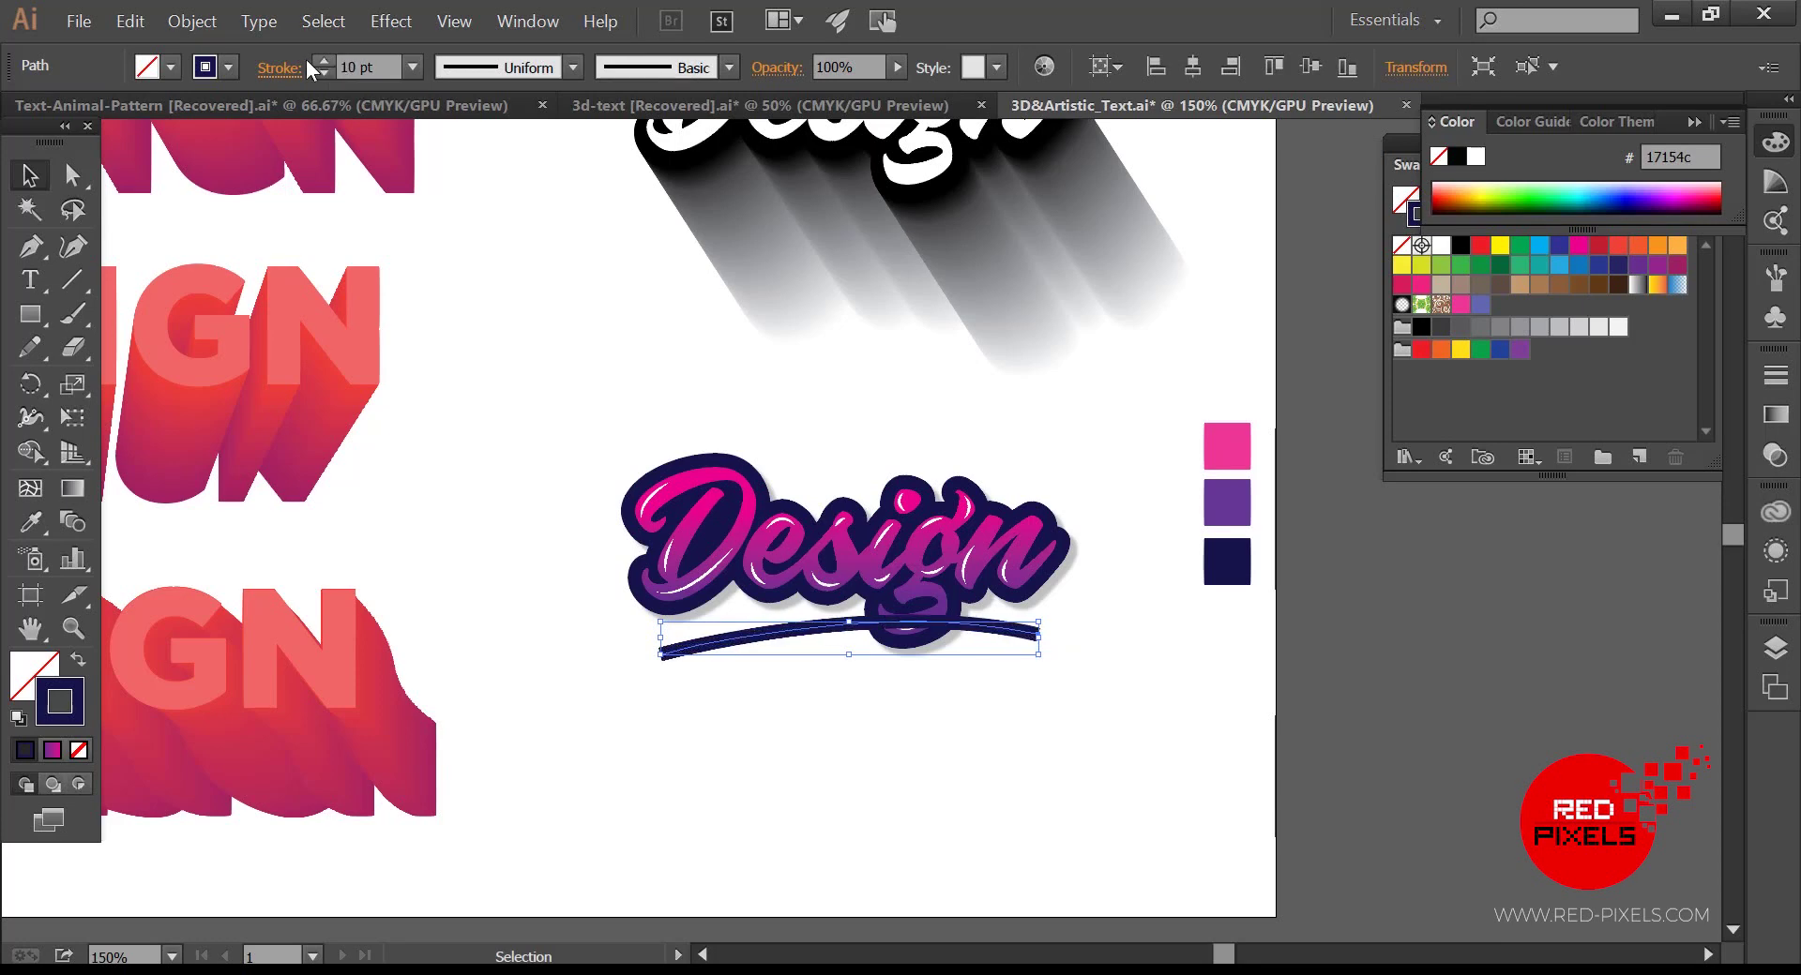
left_click(280, 67)
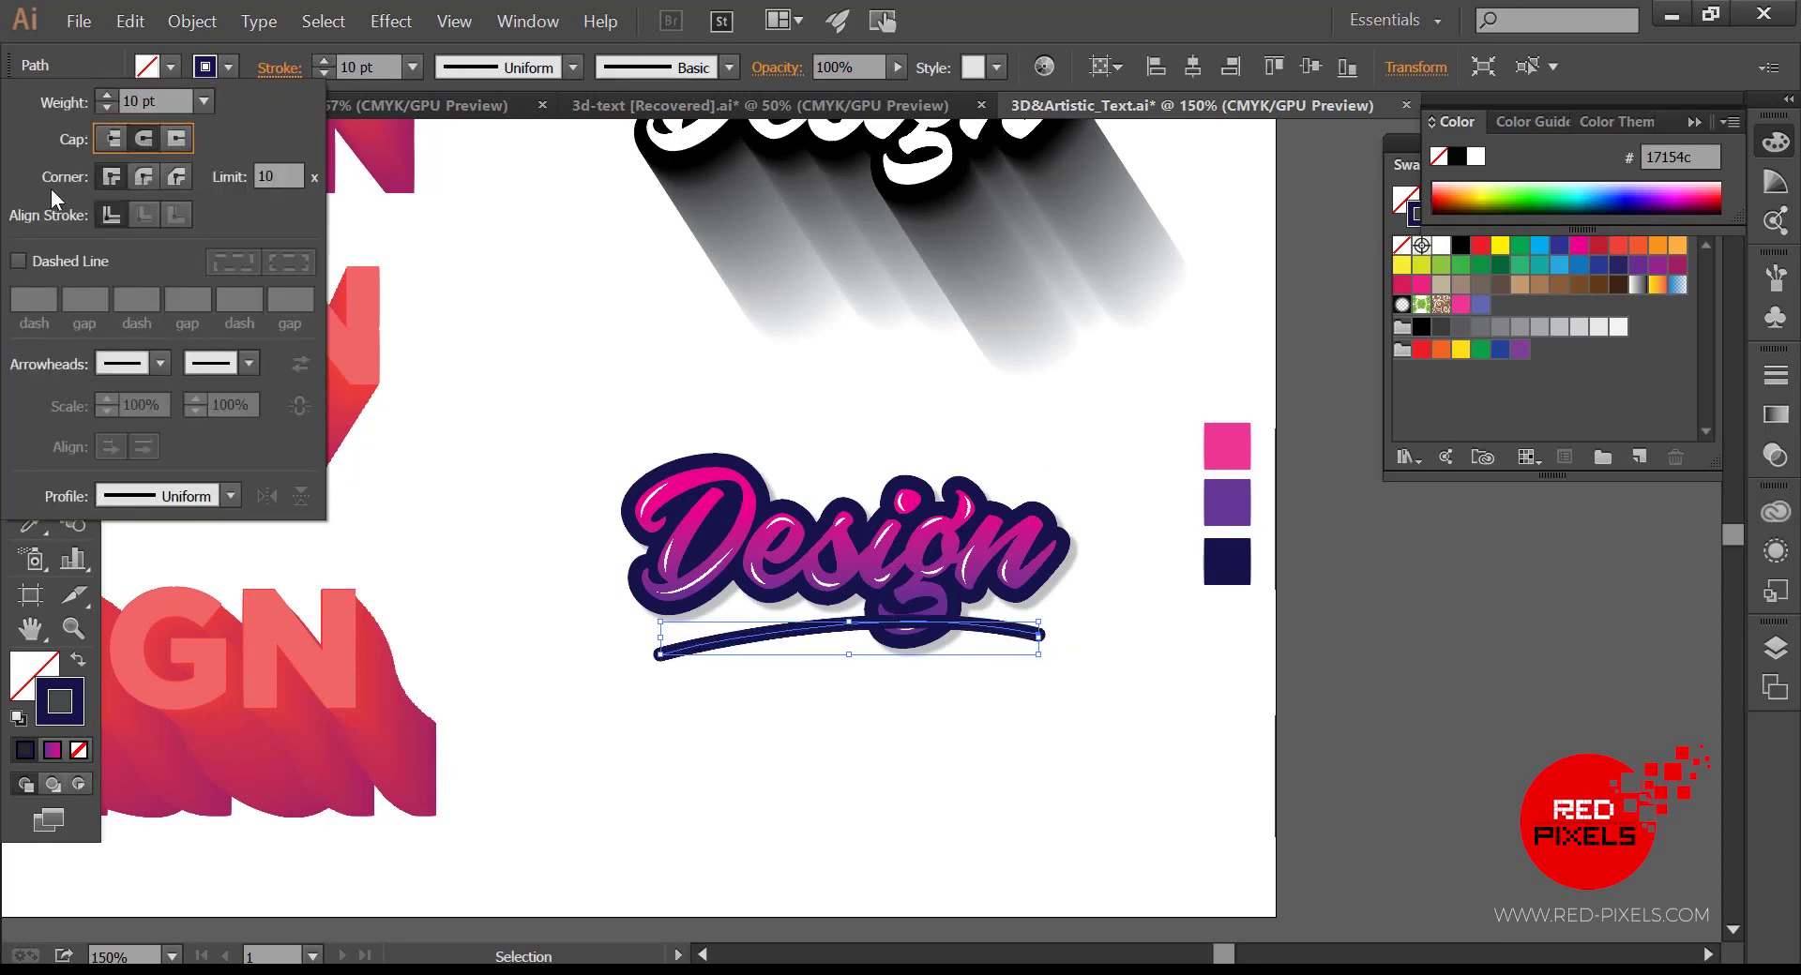
Step: Widen the middle of the underline to about 26 pt with the Width tool
left_click(31, 417)
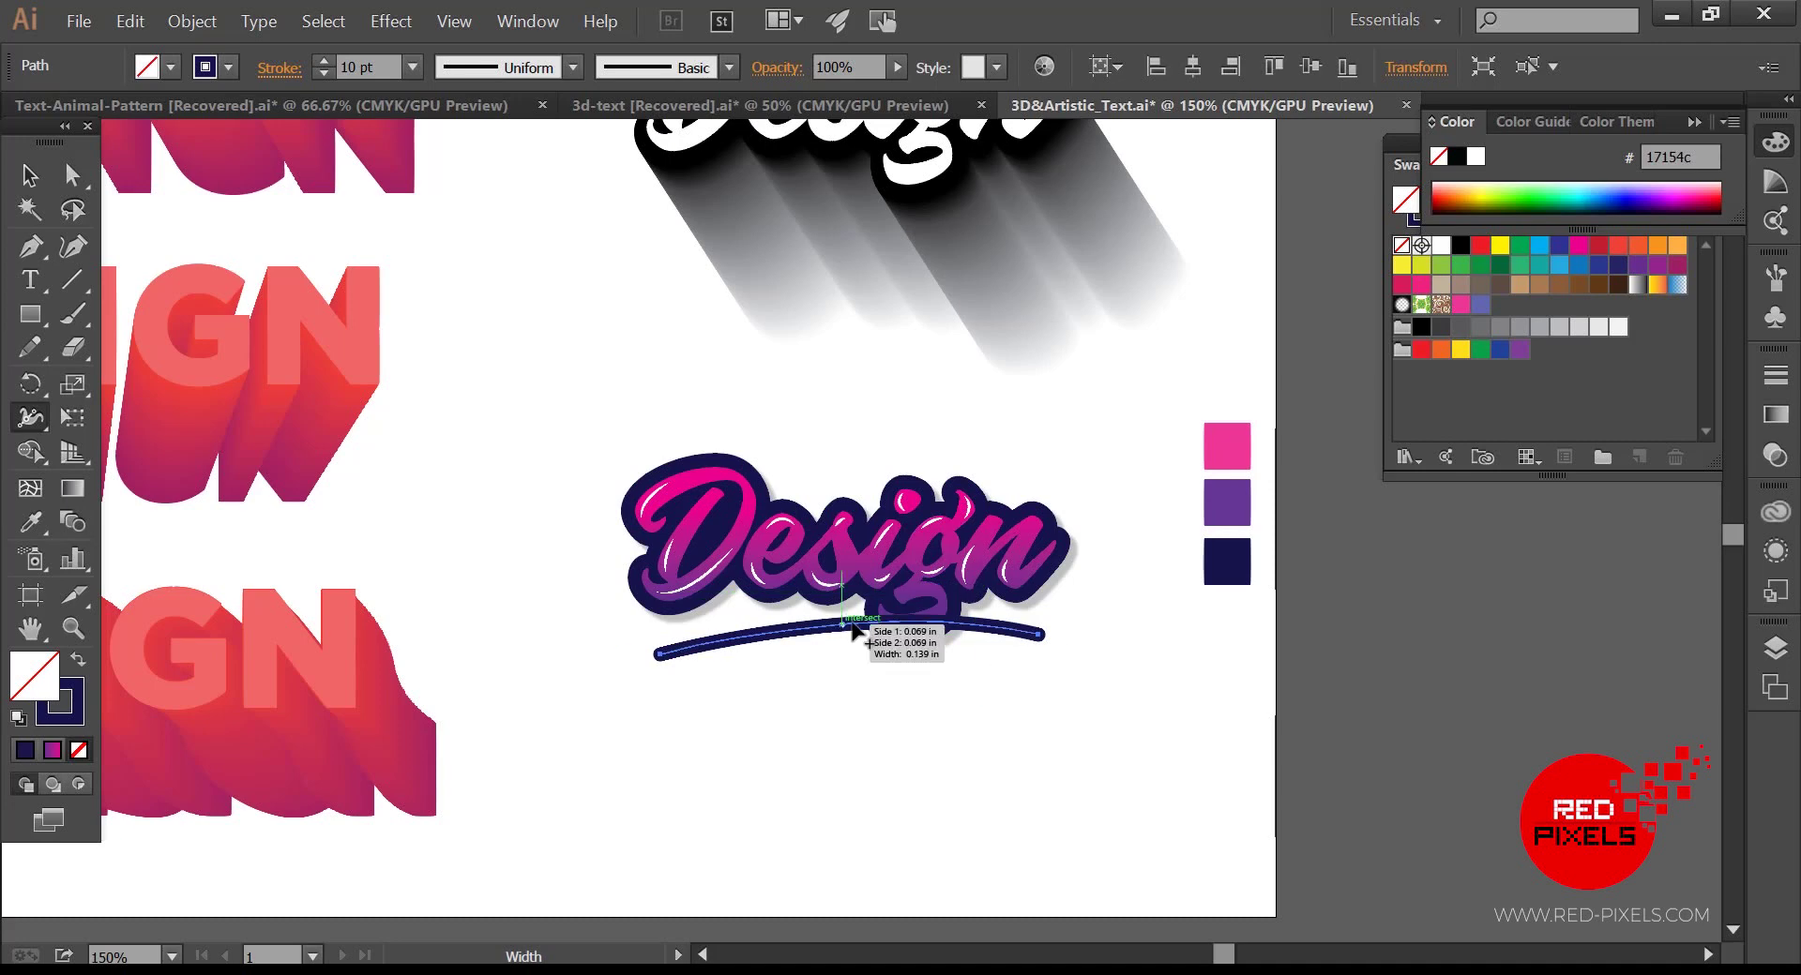
left_click_drag(855, 630, 857, 646)
left_click(31, 177)
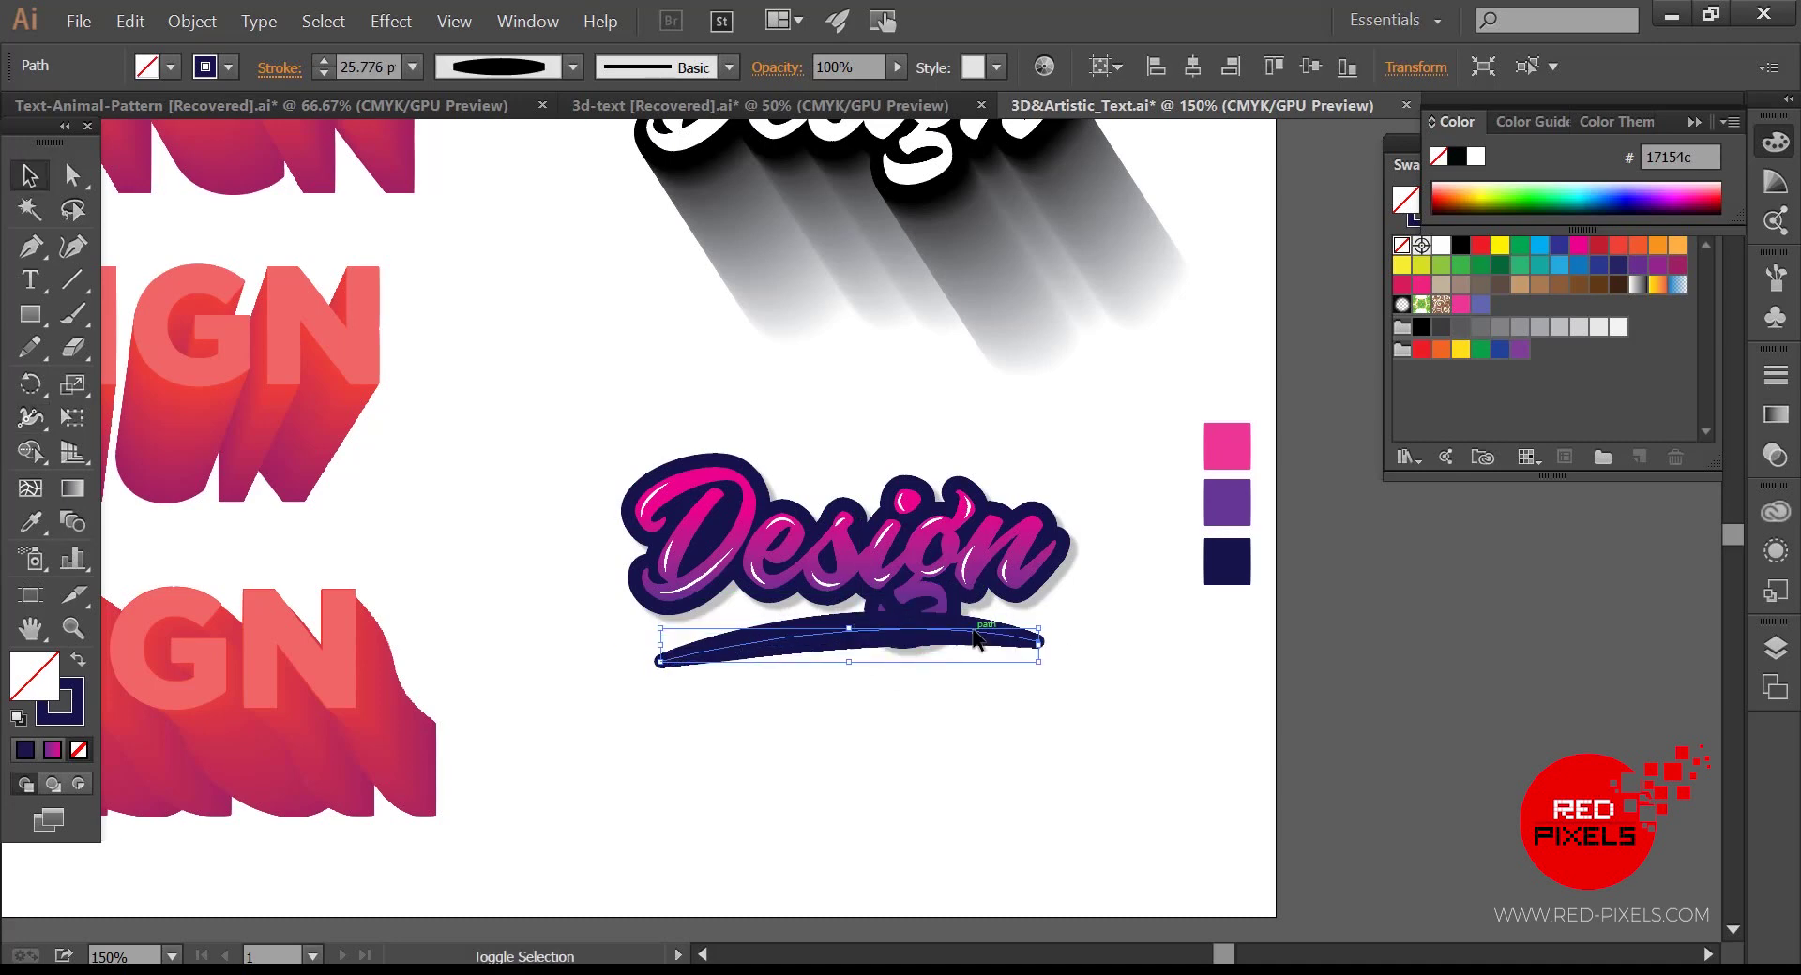
right_click(977, 636)
left_click(927, 695)
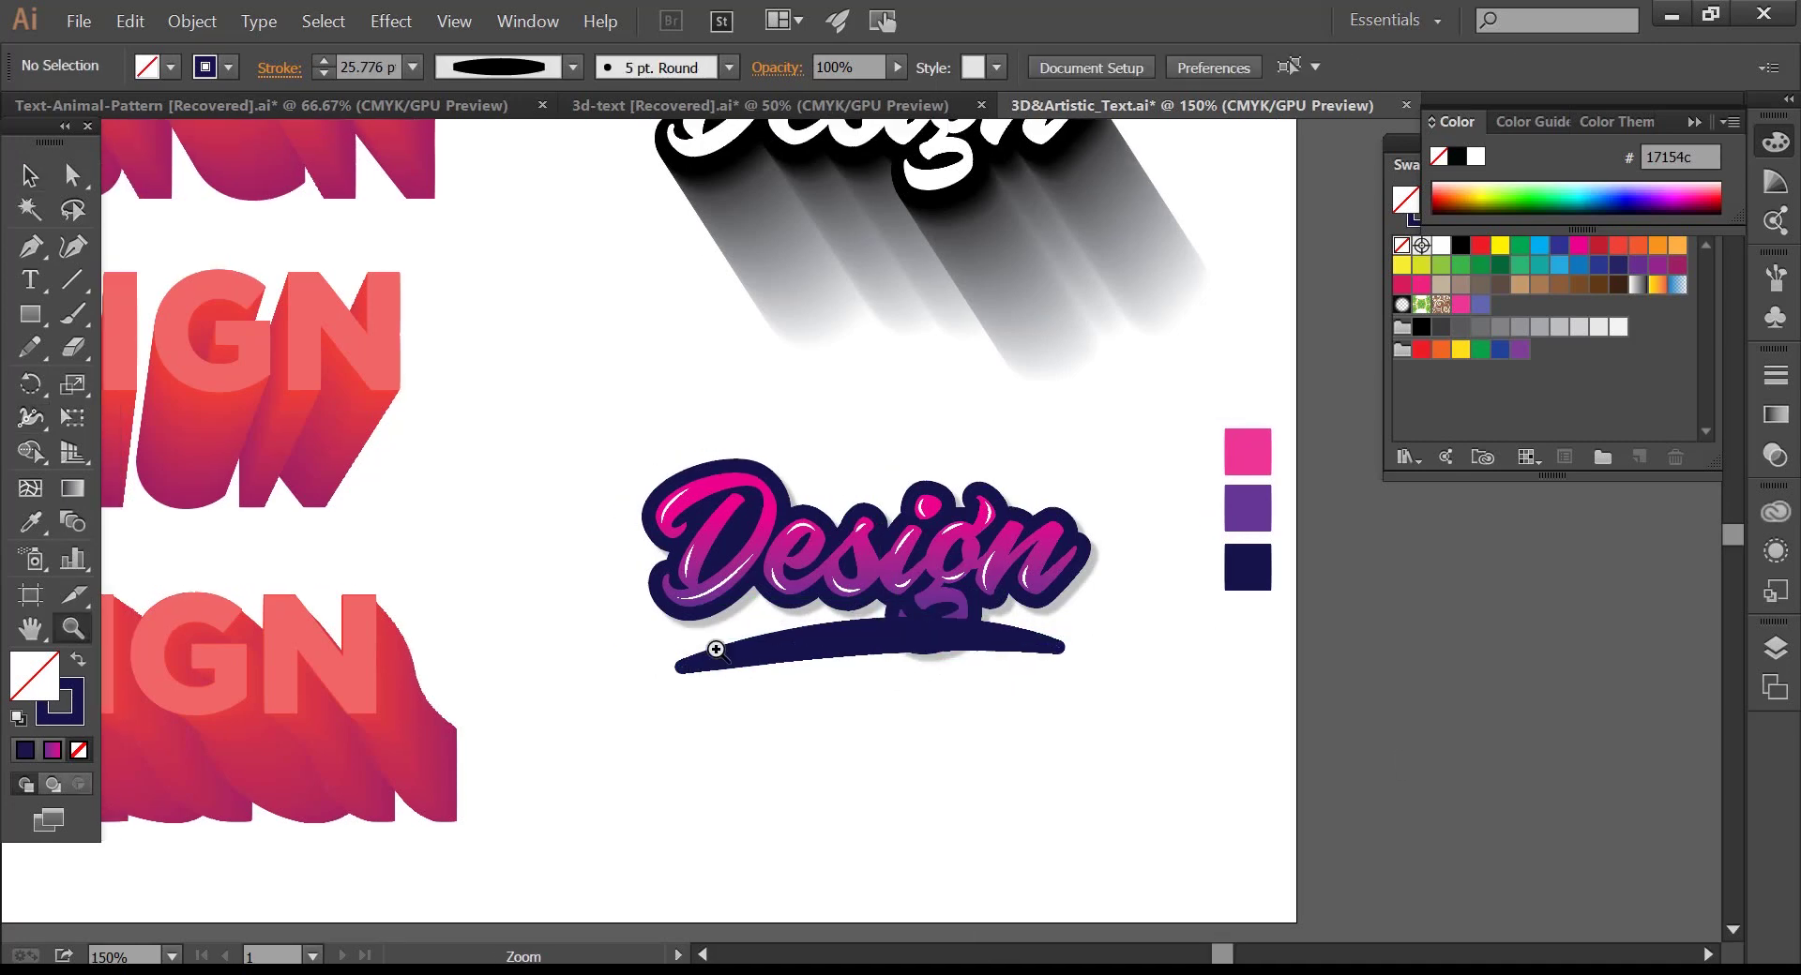
Step: Send the navy underline shape behind the lettering so the tail of the g overlaps it
left_click(904, 691)
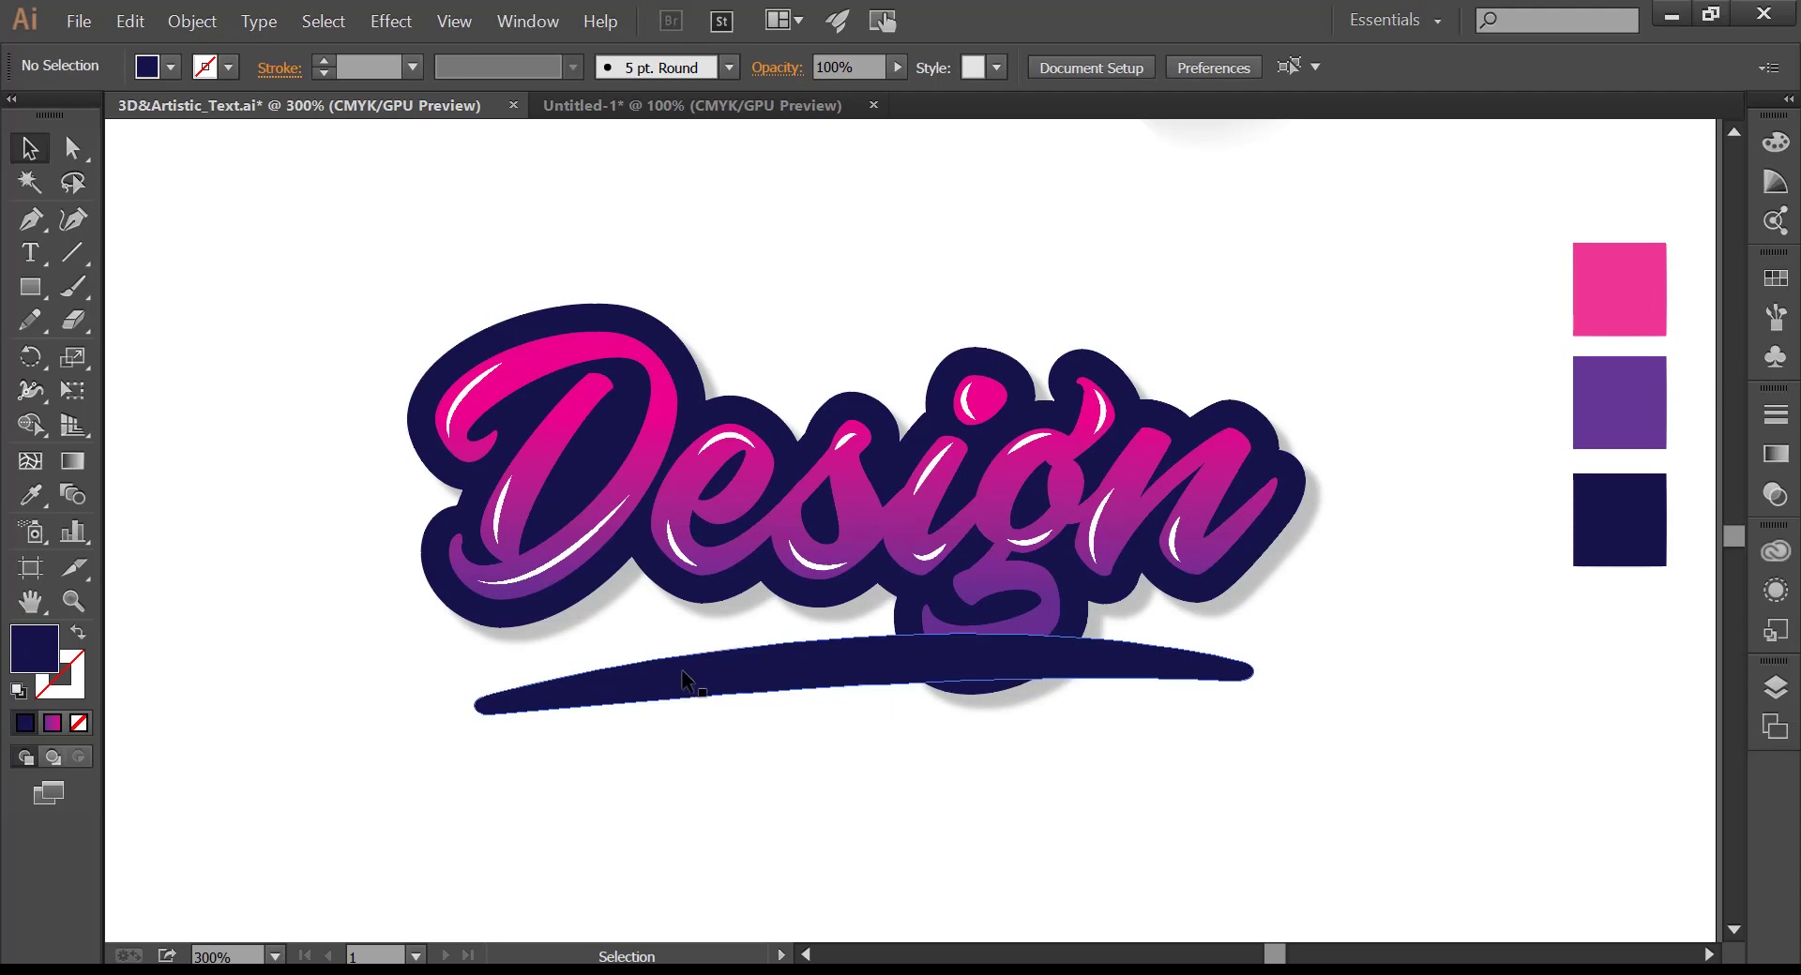
right_click(725, 672)
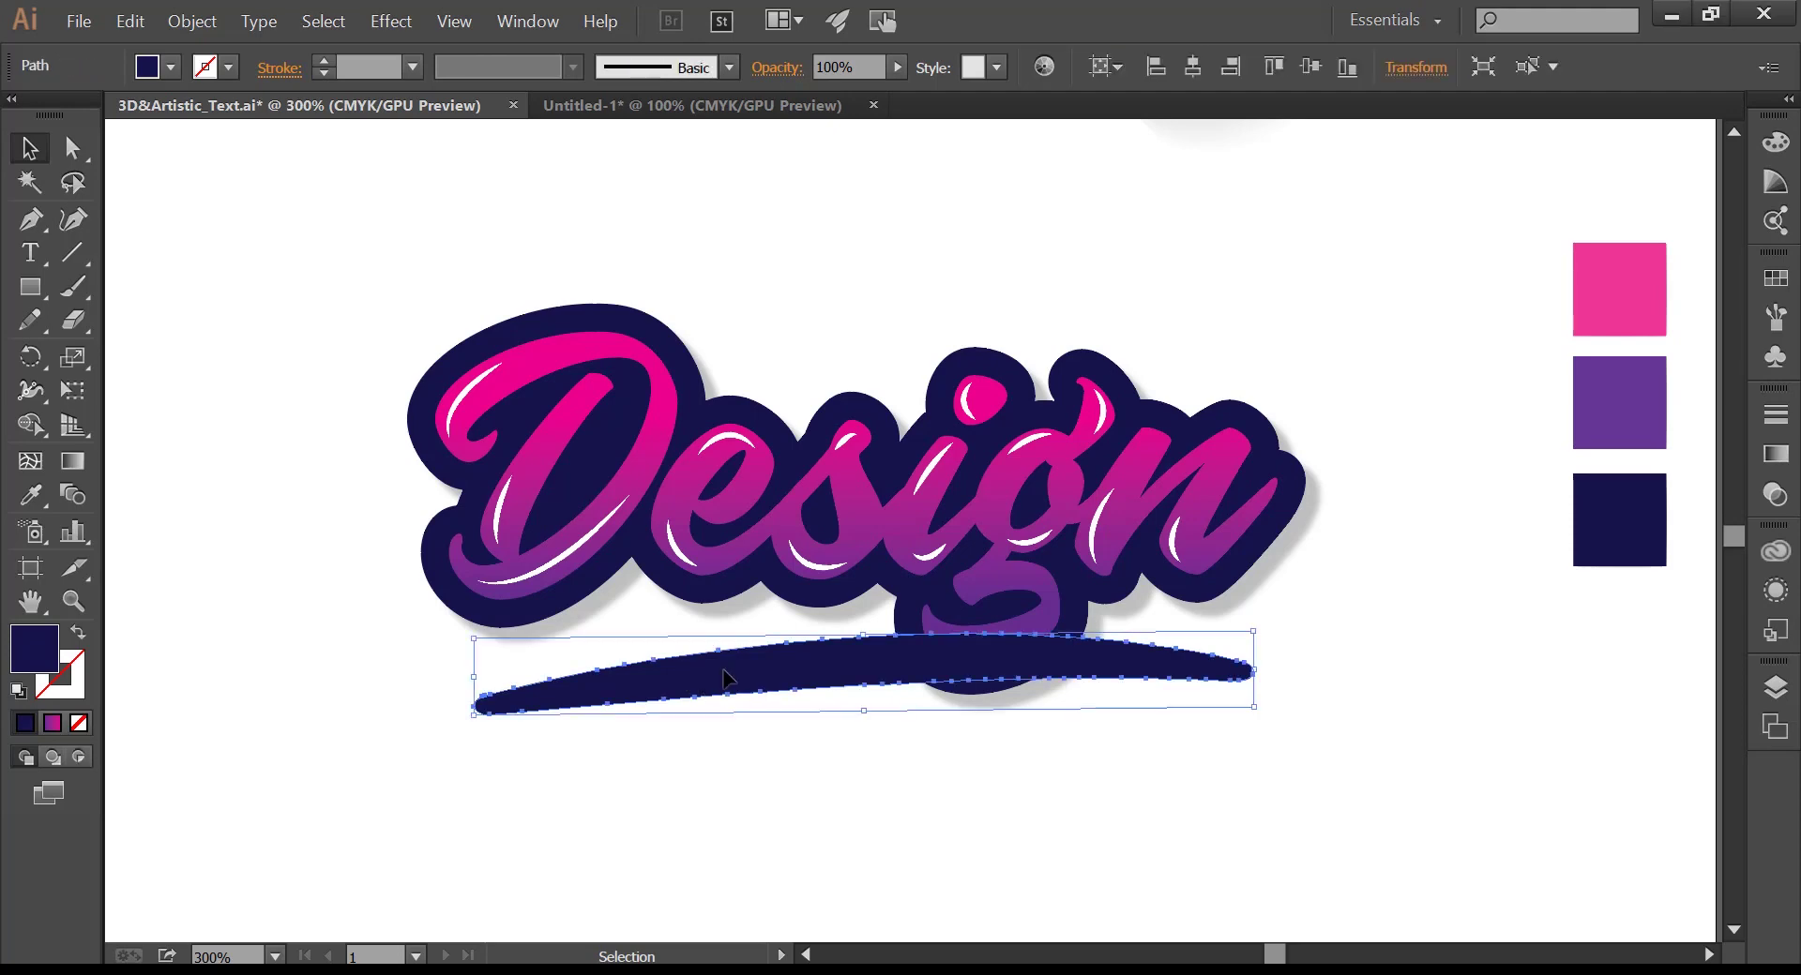
mouse_move(806, 634)
left_click(578, 710)
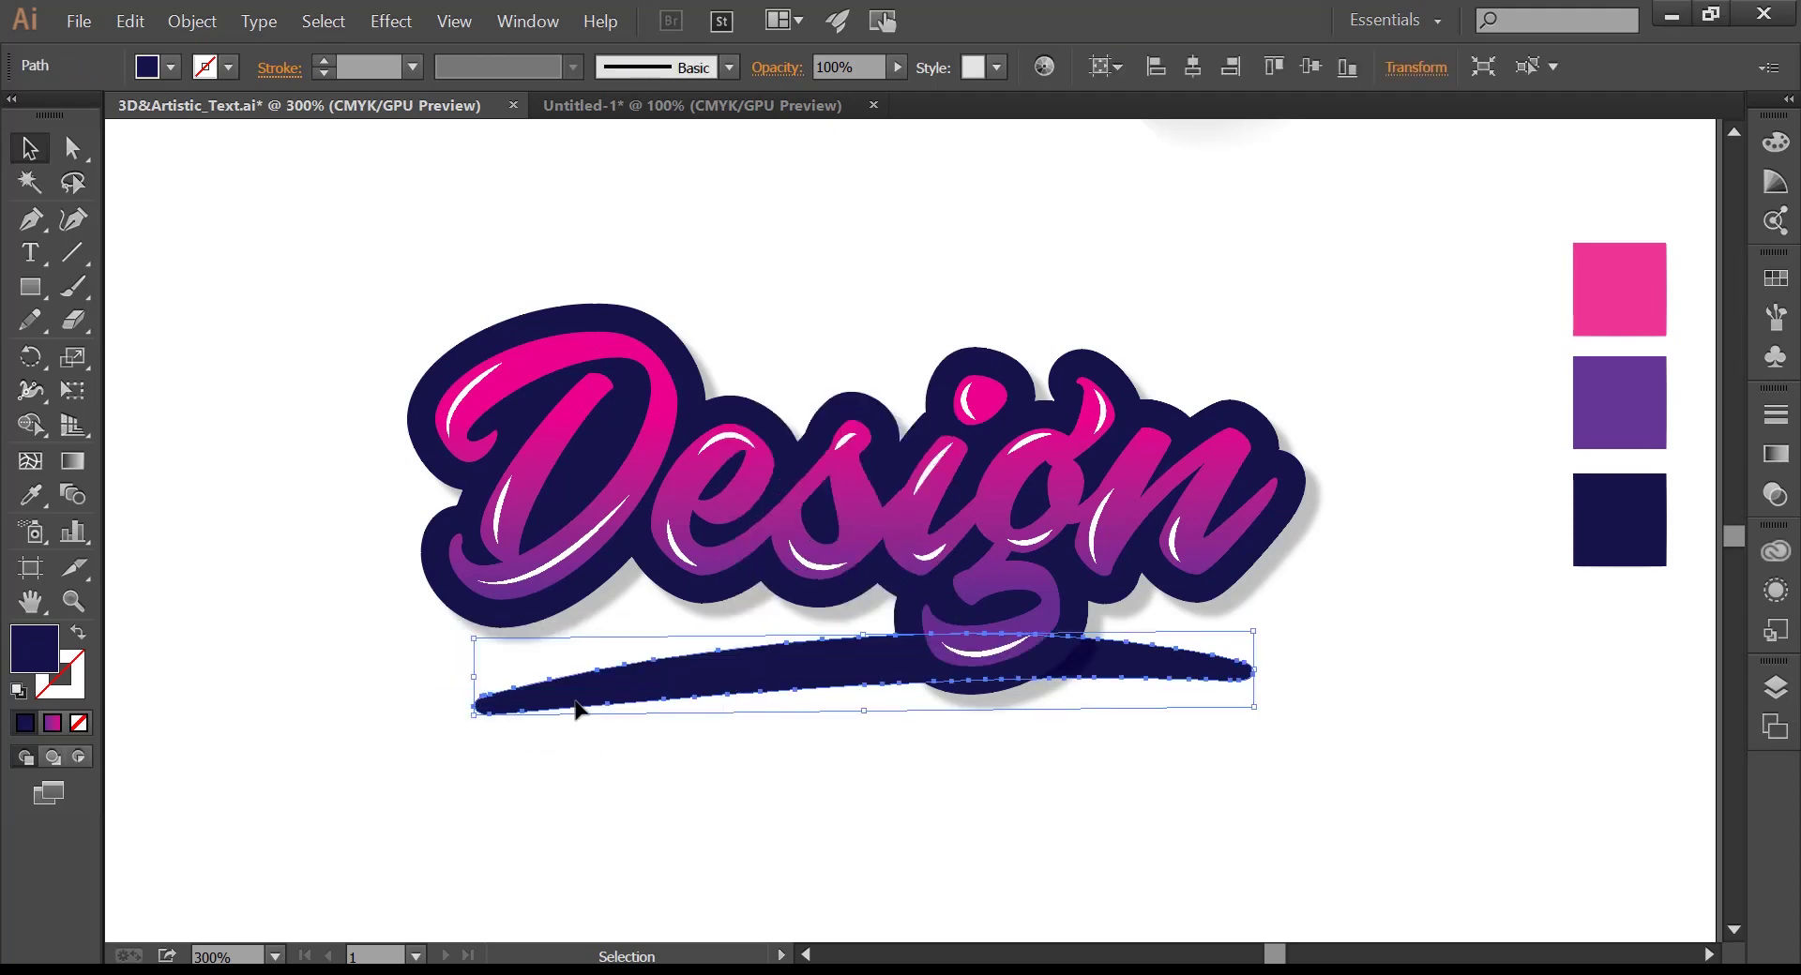
Step: Offset the underline's path by 0.1389 in with miter joins and slightly reduce the height of the resulting outline
left_click(193, 21)
mouse_move(255, 434)
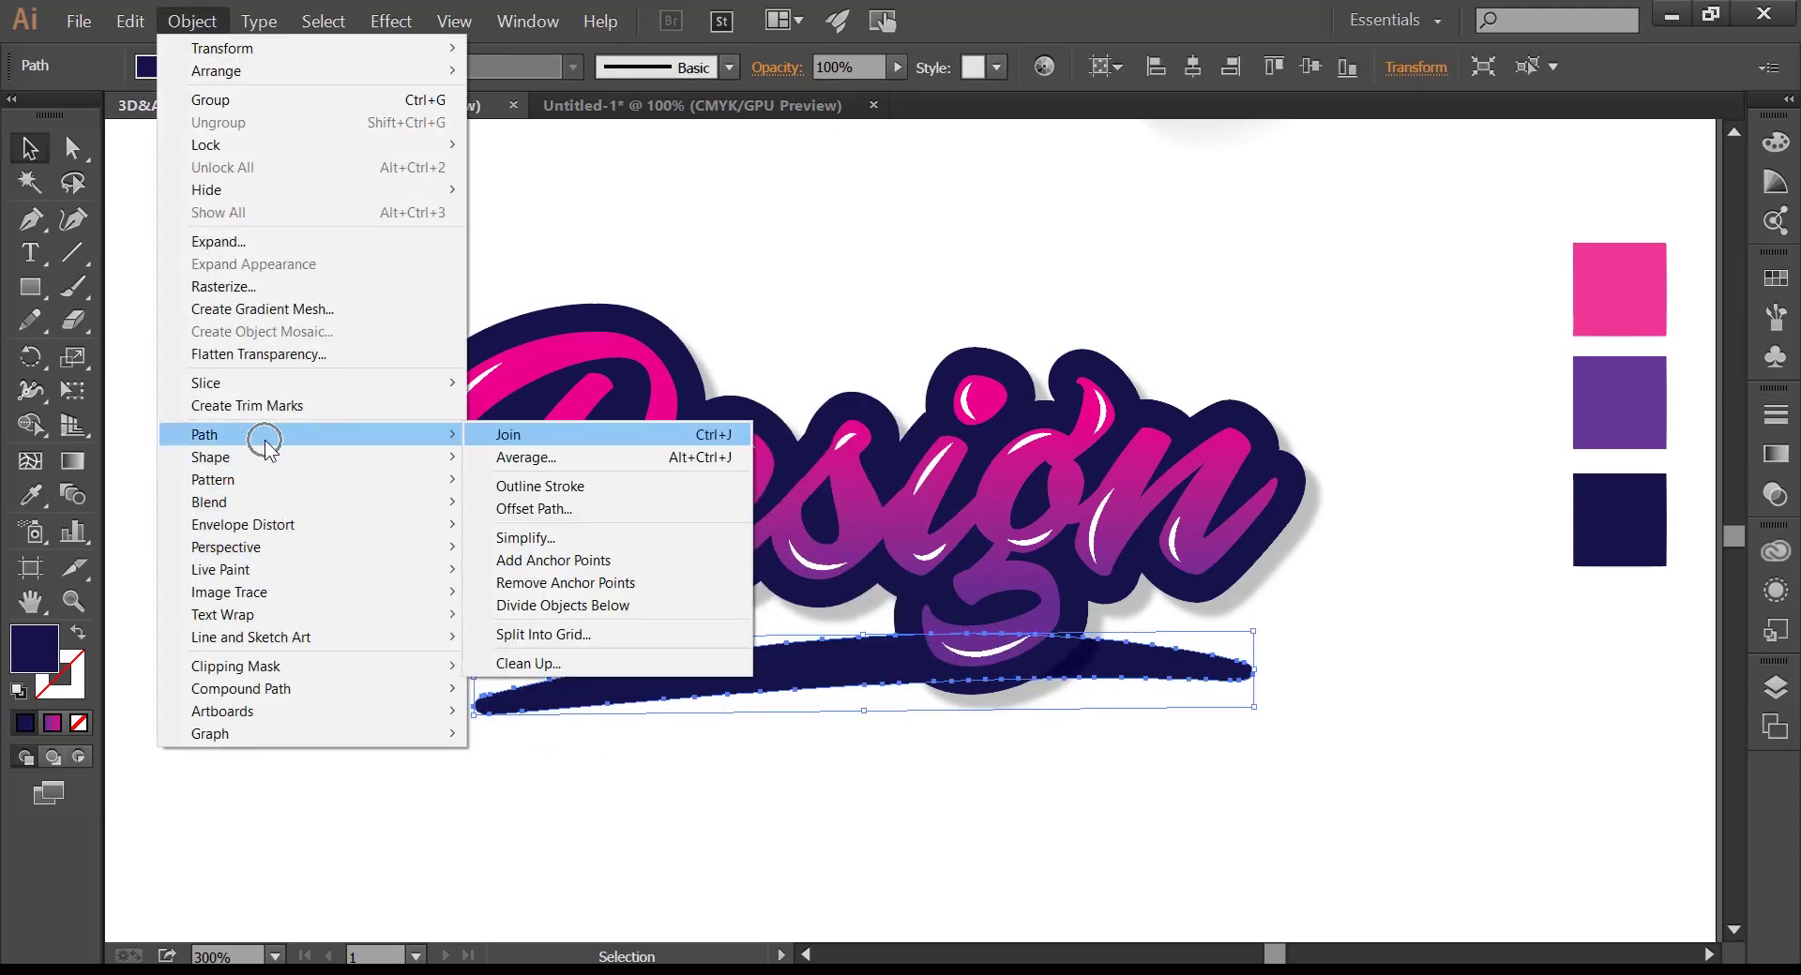
left_click(548, 507)
left_click(967, 527)
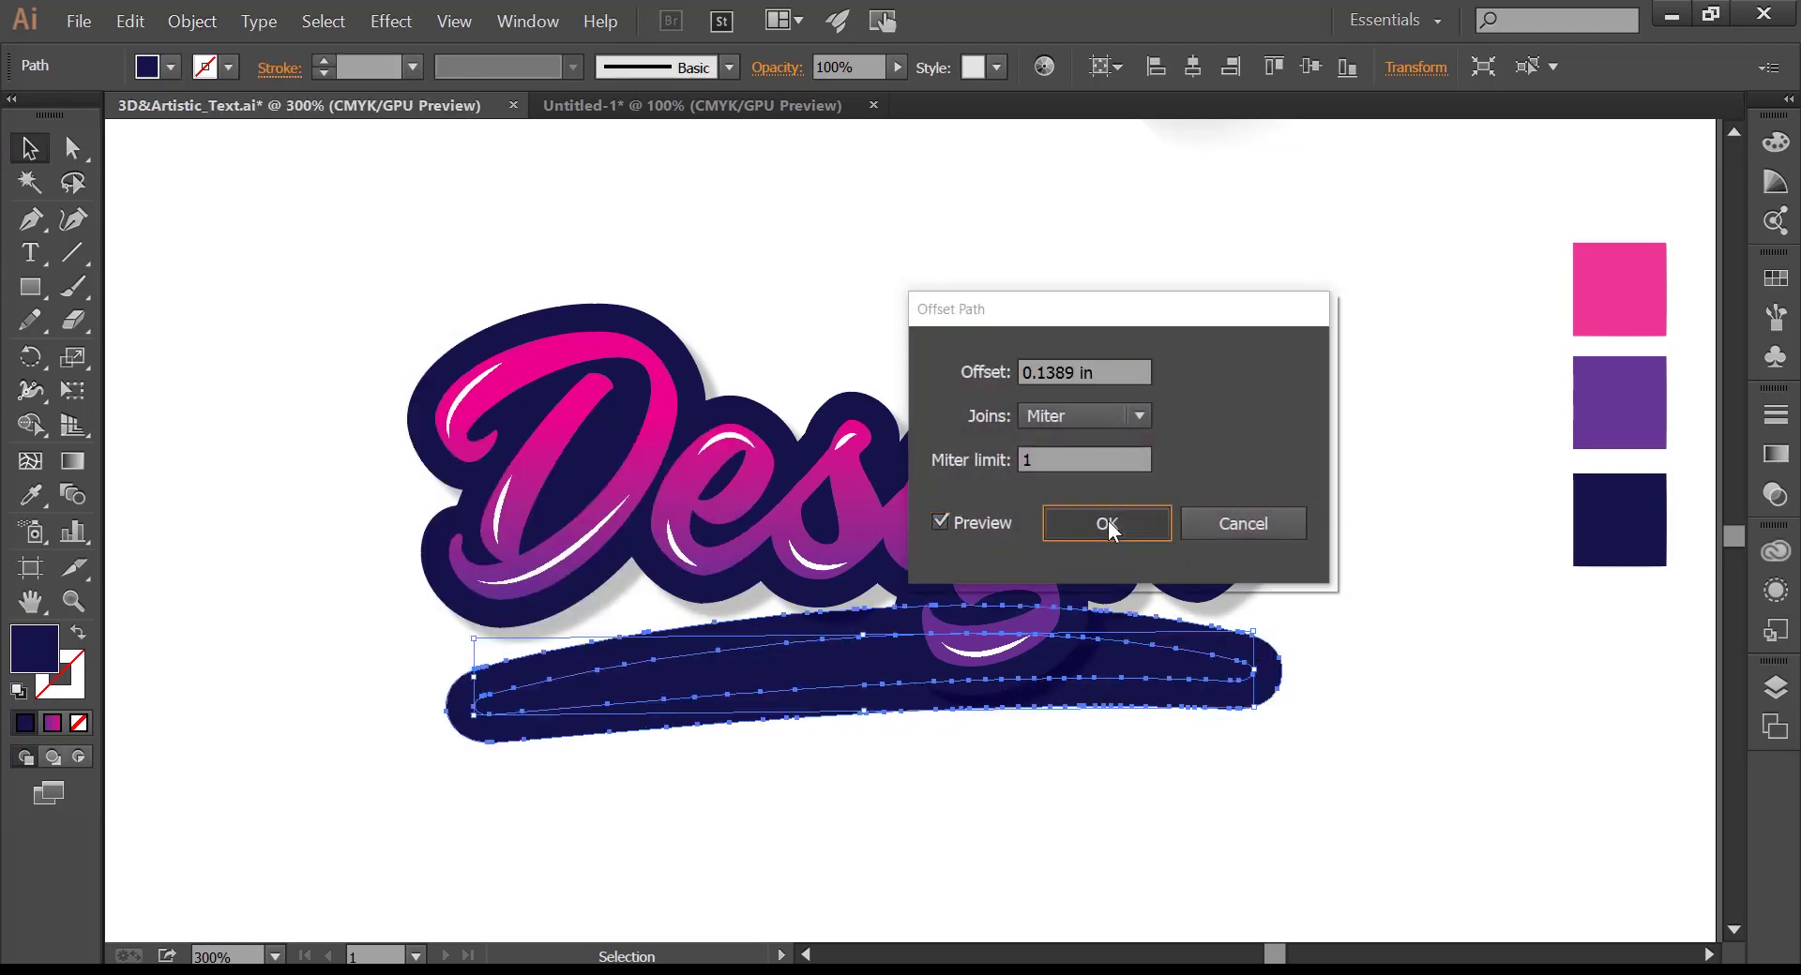
left_click(1106, 522)
left_click_drag(864, 612, 867, 619)
Step: Fill the inner underline shape with the purple-to-pink gradient sampled from the letter D
left_click(819, 672)
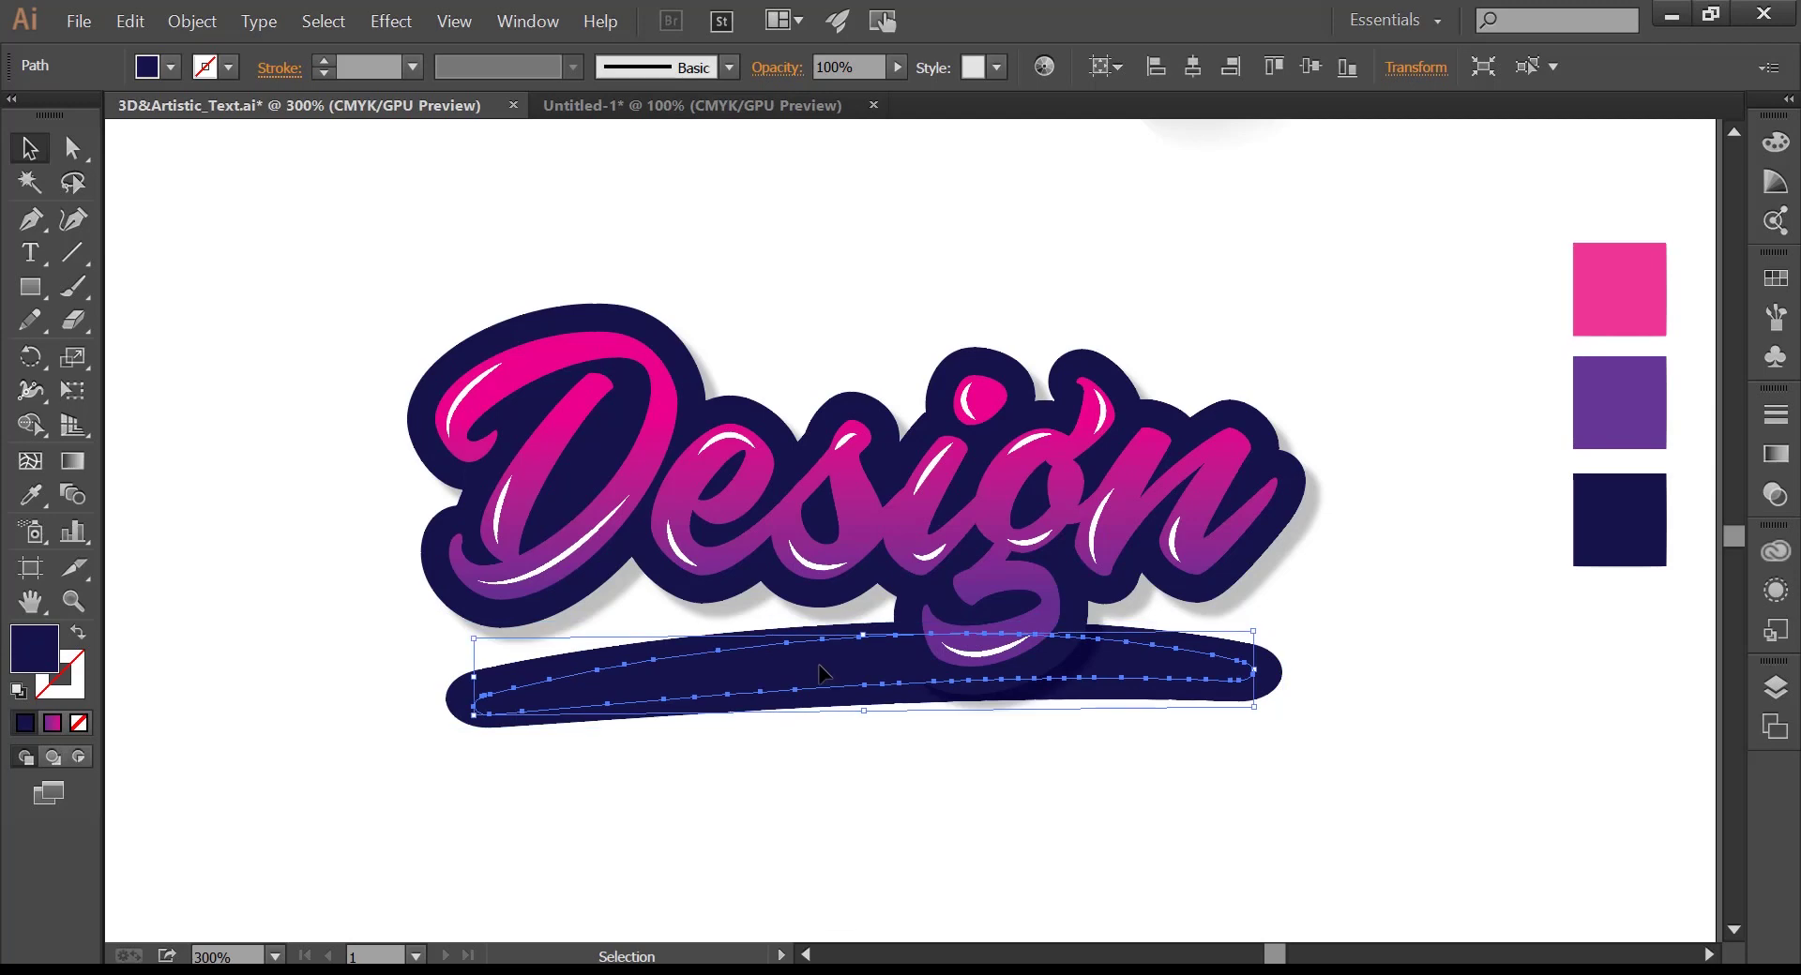
left_click(31, 494)
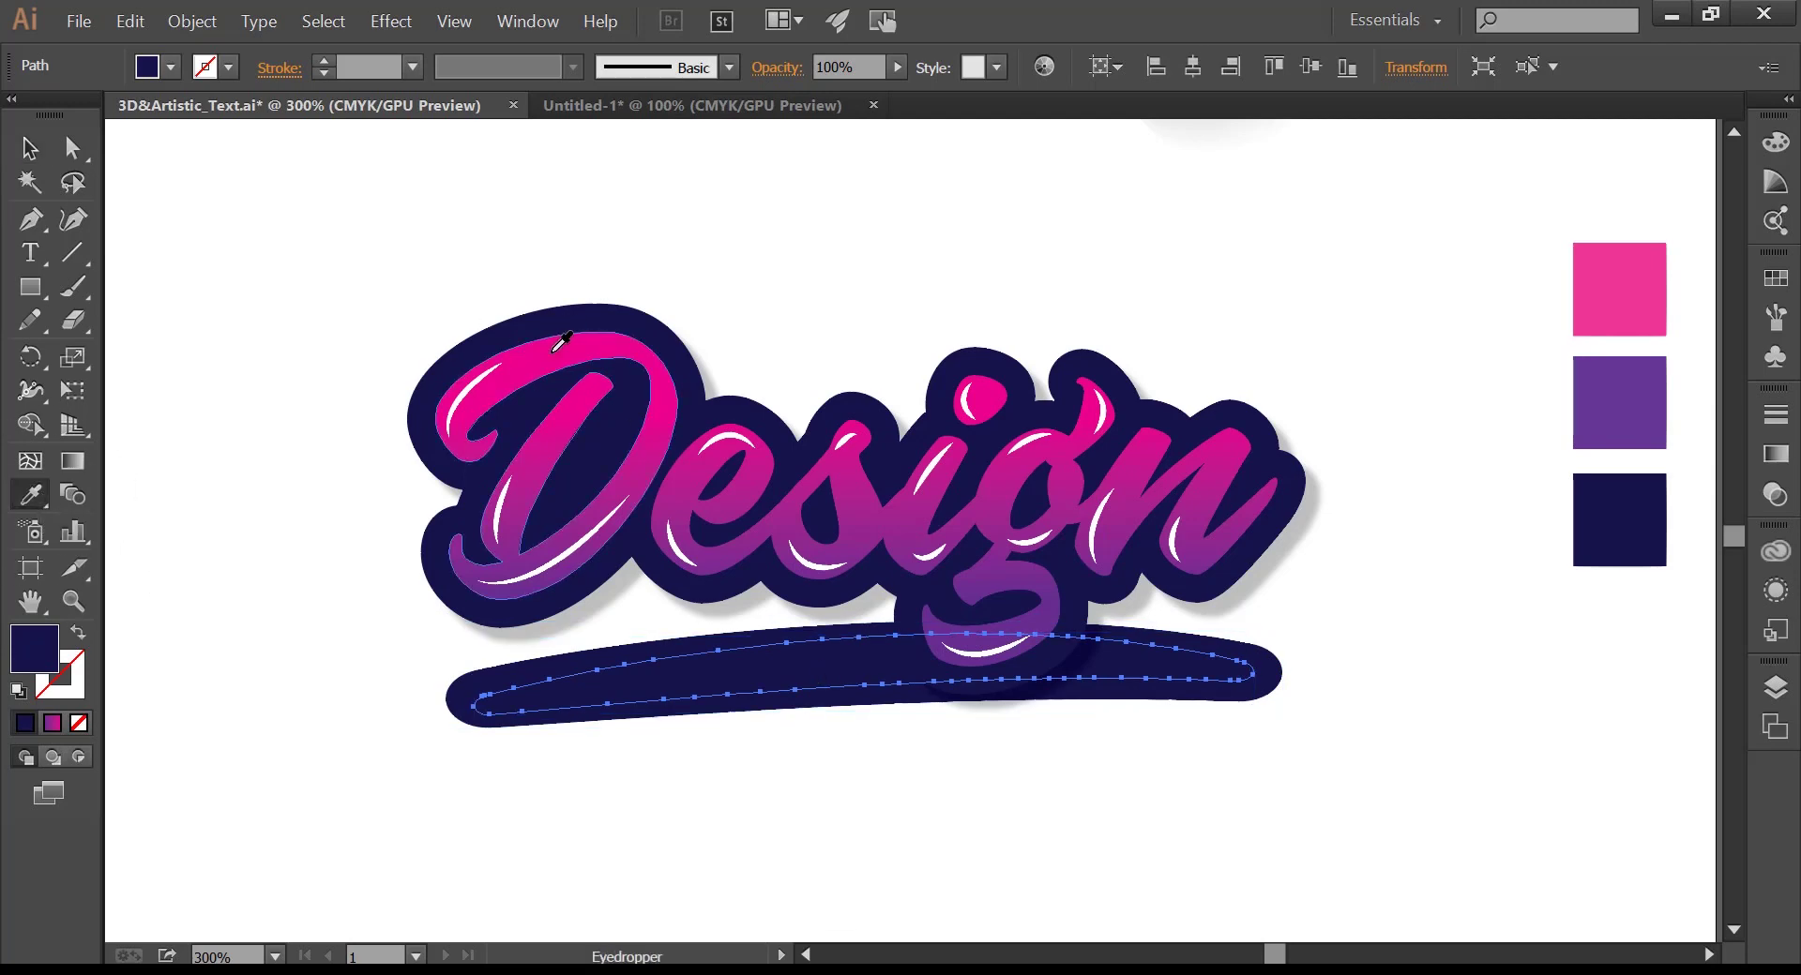
left_click(555, 349)
left_click(30, 148)
key("ctrl+z")
Step: Select the gradient underline together with its navy outline and adjust their rotation slightly beneath the word
left_click_drag(1269, 632, 1290, 604)
left_click(1277, 660, "shift")
left_click_drag(1101, 668, 1105, 660)
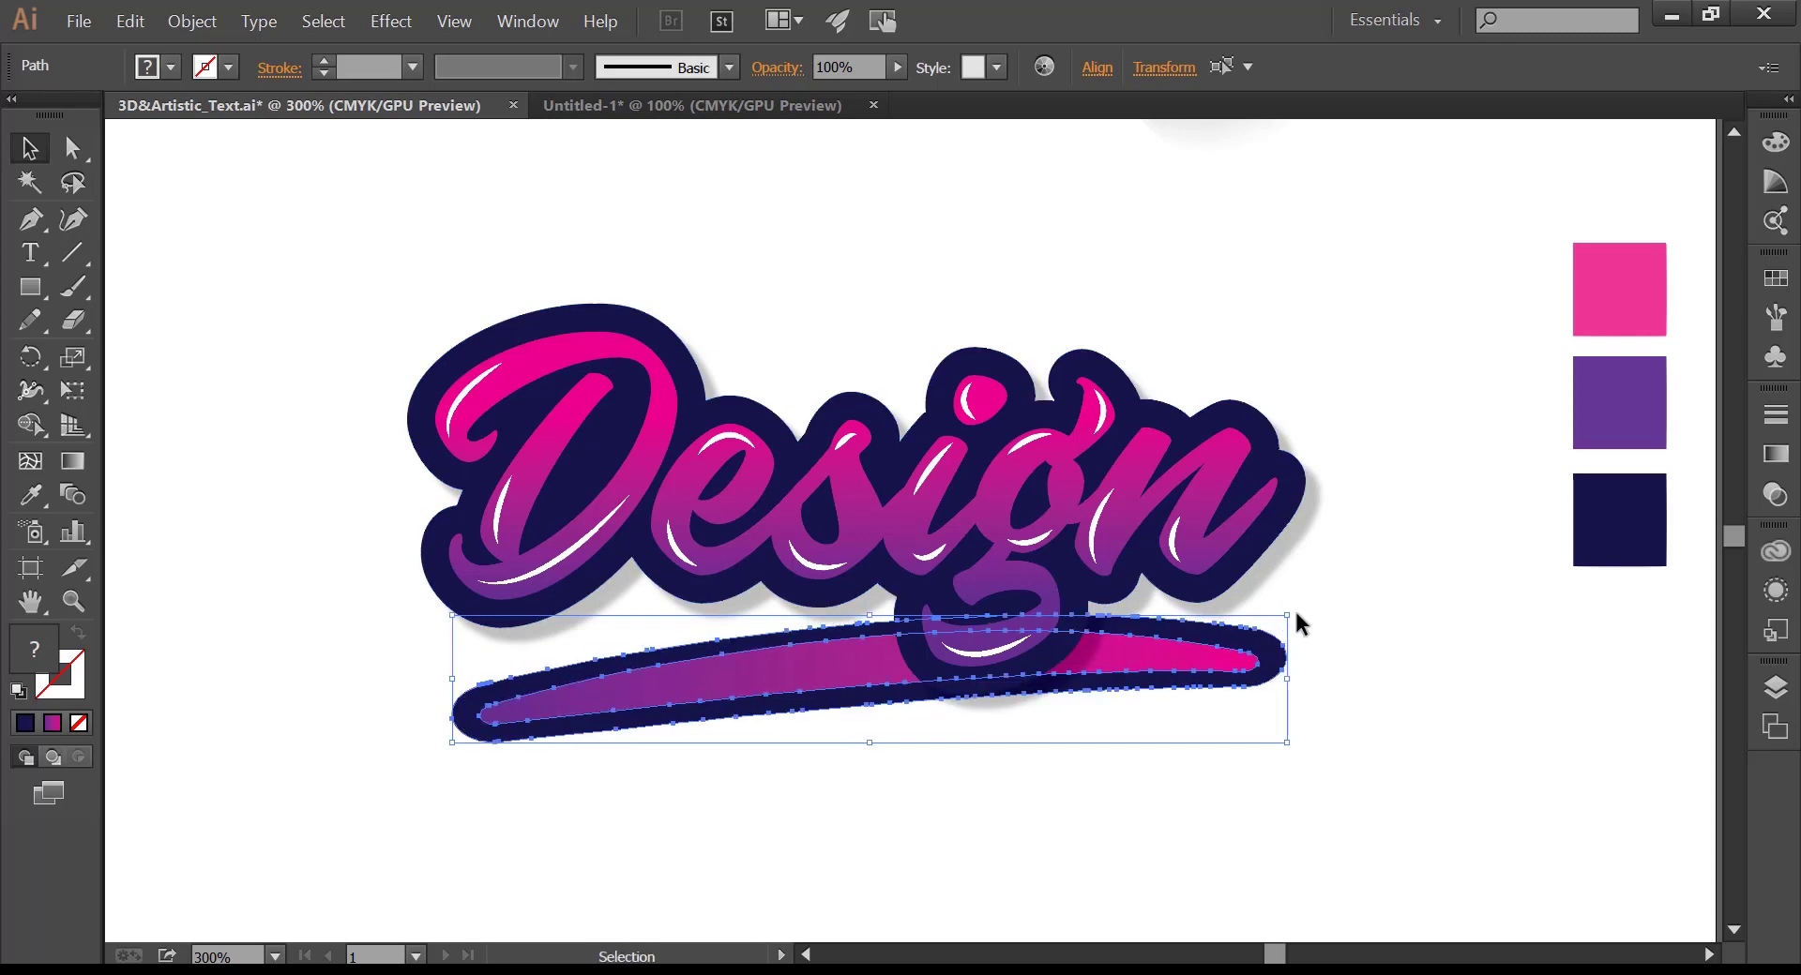
left_click_drag(1297, 611, 1298, 620)
Step: Draw a long tapered white highlight with a 3 pt stroke along the purple end of the underline
key("space")
left_click_drag(1001, 611, 1004, 588)
left_click_drag(525, 845, 848, 905)
left_click_drag(610, 889, 737, 644)
left_click(779, 808)
key("space")
left_click_drag(779, 807, 725, 859)
Step: Draw two small closed triangles with the Pen tool above the letters g and n of the word
left_click(29, 224)
key("space")
left_click_drag(1245, 342, 1232, 400)
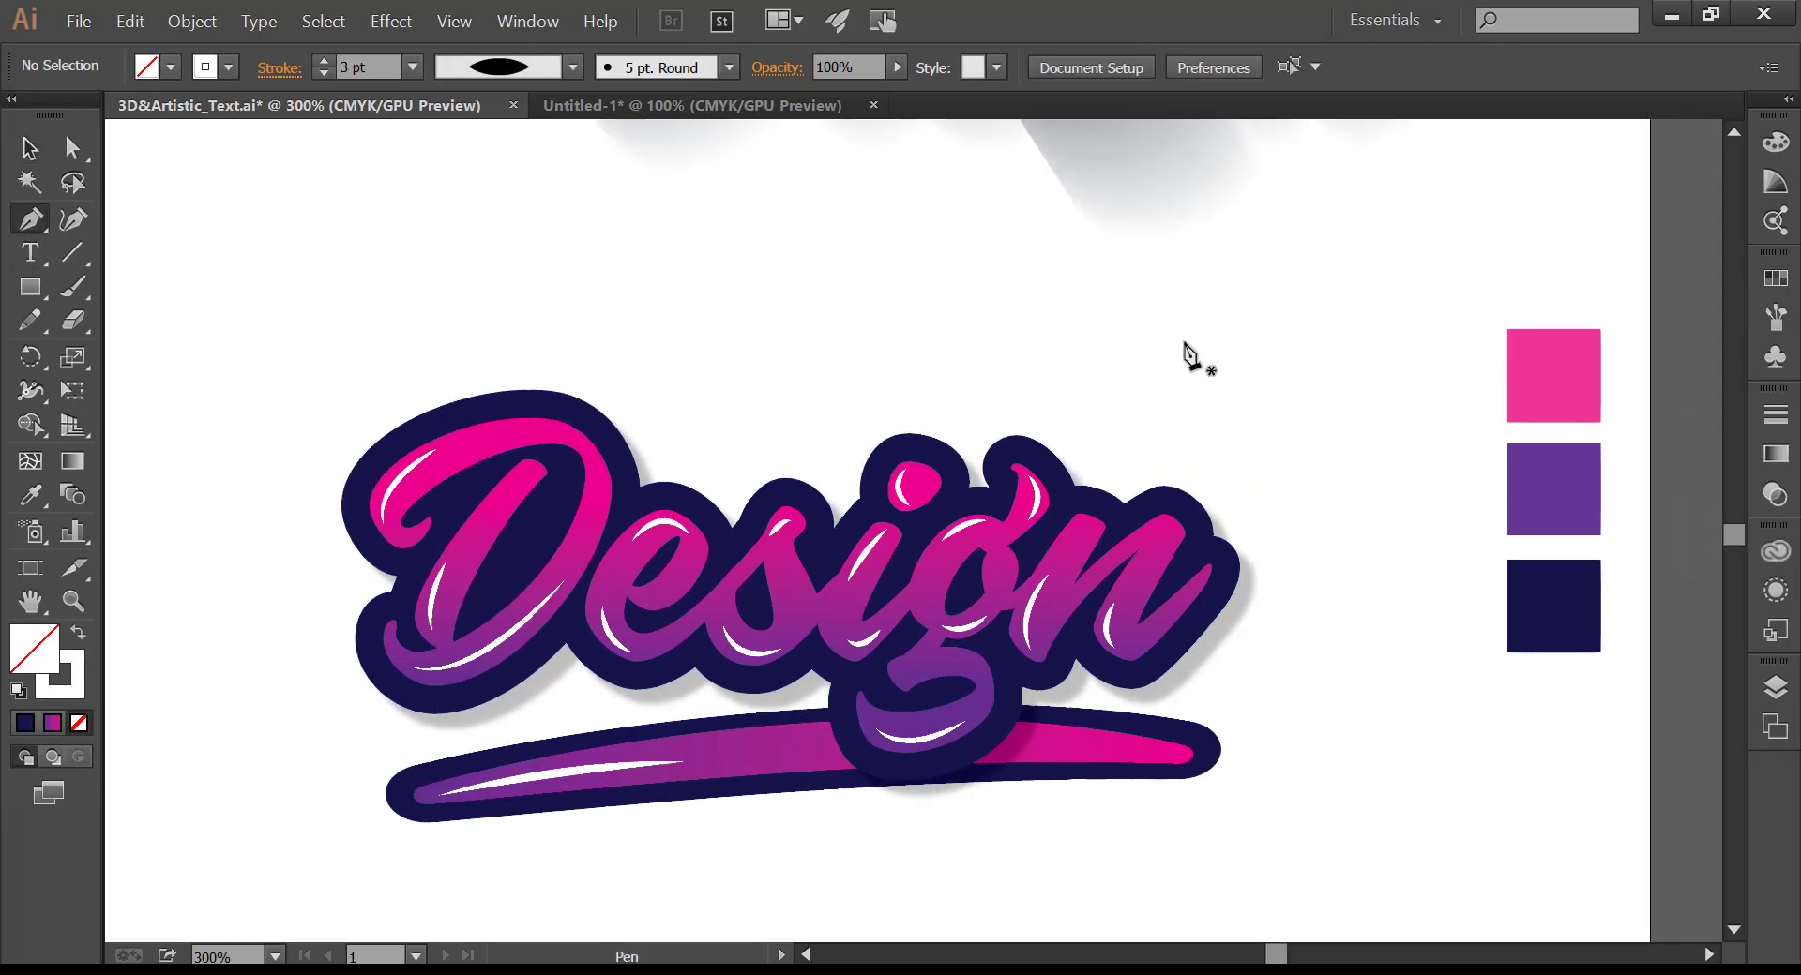
left_click(1200, 329)
left_click(1212, 405)
left_click(1240, 389)
left_click(1010, 318)
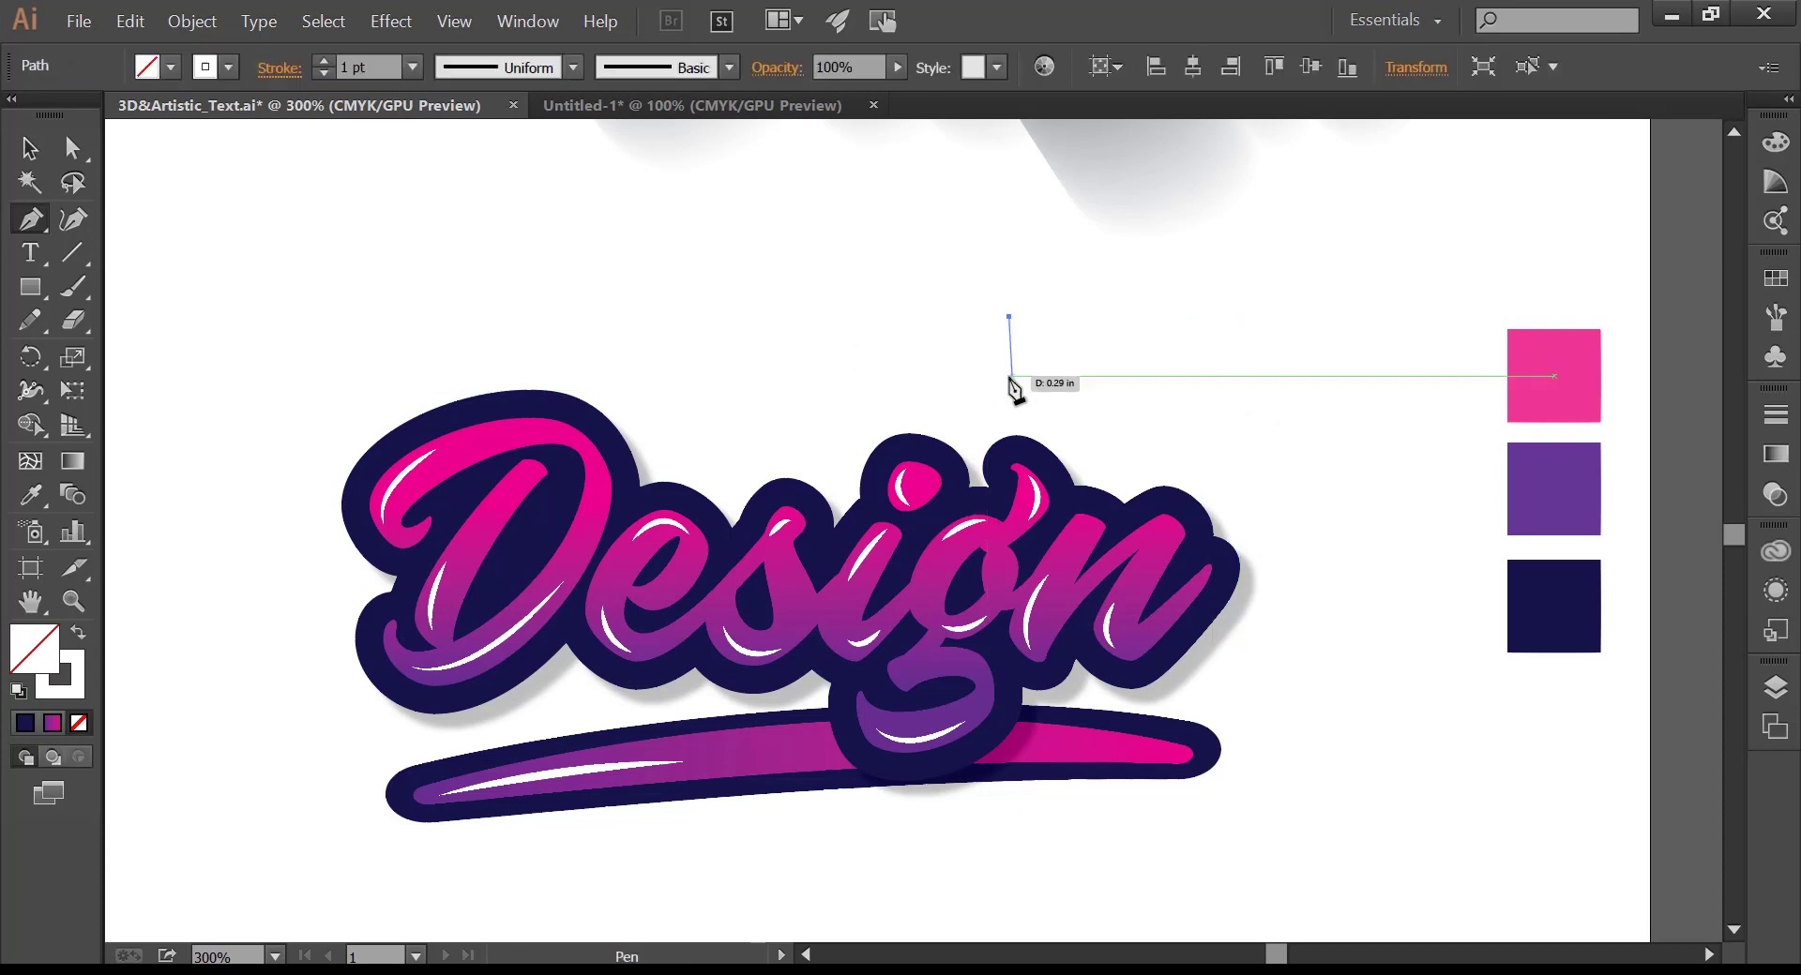
left_click(1009, 376)
left_click(1038, 368)
left_click(1009, 318)
Step: Fill the triangles scattered around the word with the purple-to-pink gradient sampled from the letter D, and save the document
left_click(30, 148)
left_click(1228, 377, "shift")
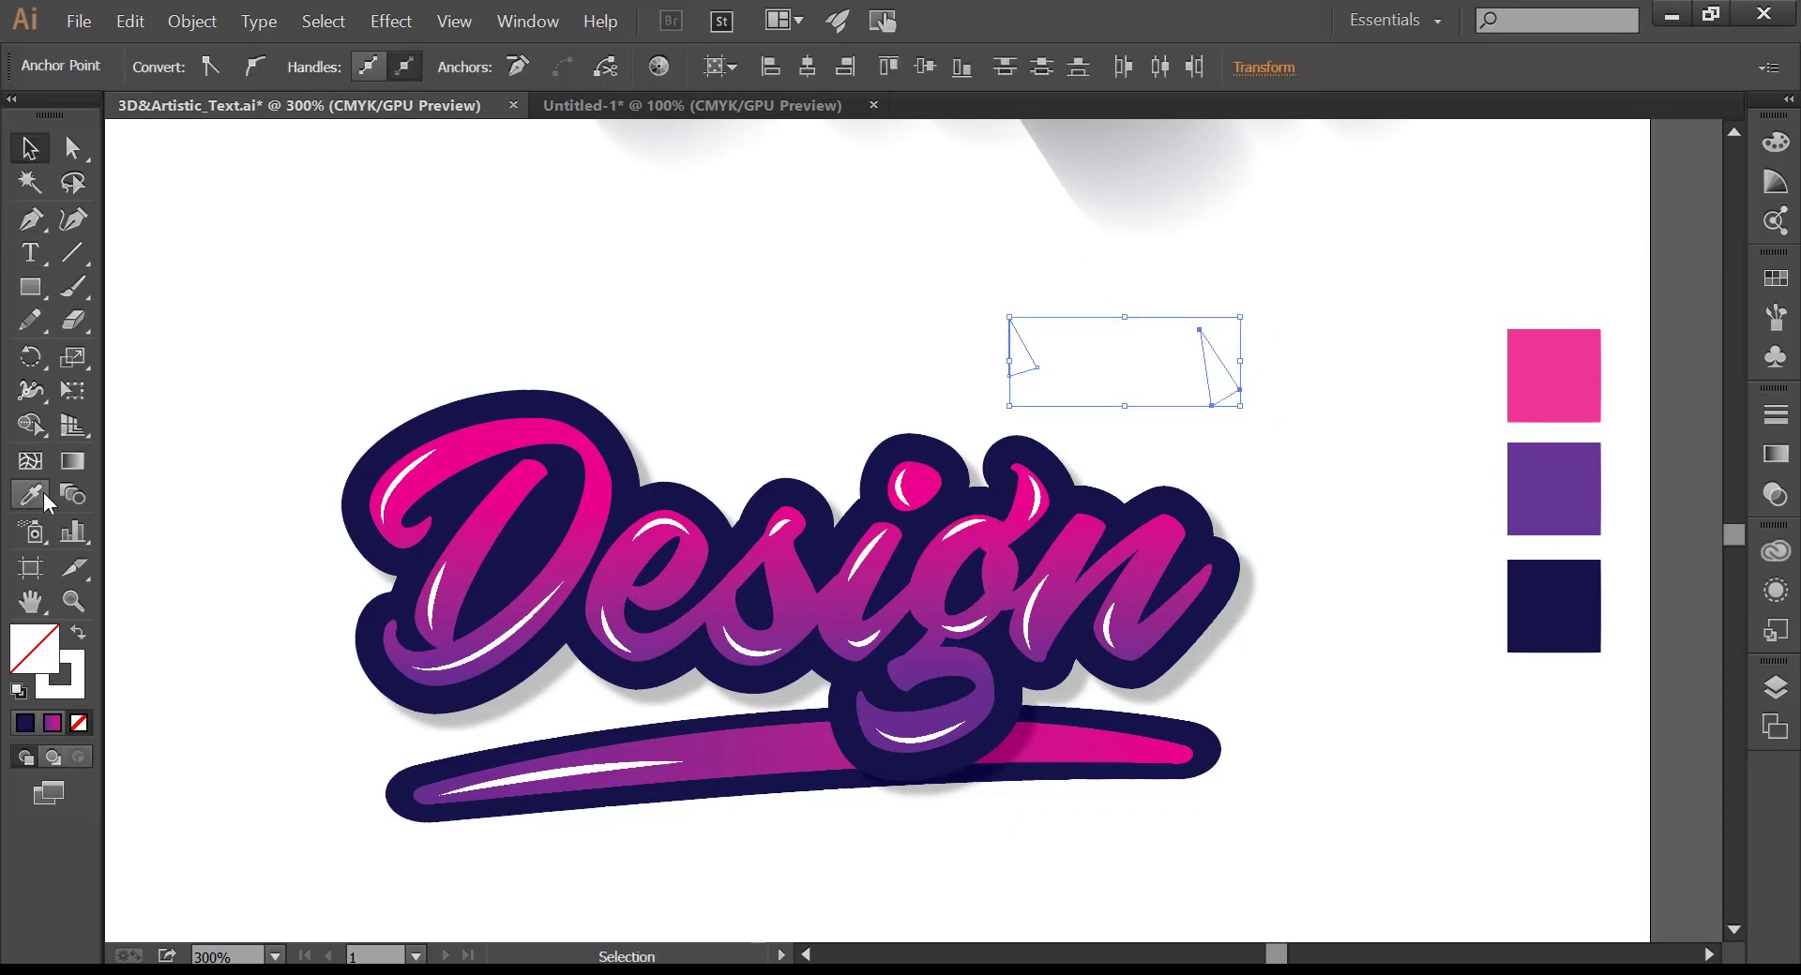
left_click(33, 495)
left_click(477, 444)
left_click(30, 148)
left_click(825, 315)
left_click(1017, 362)
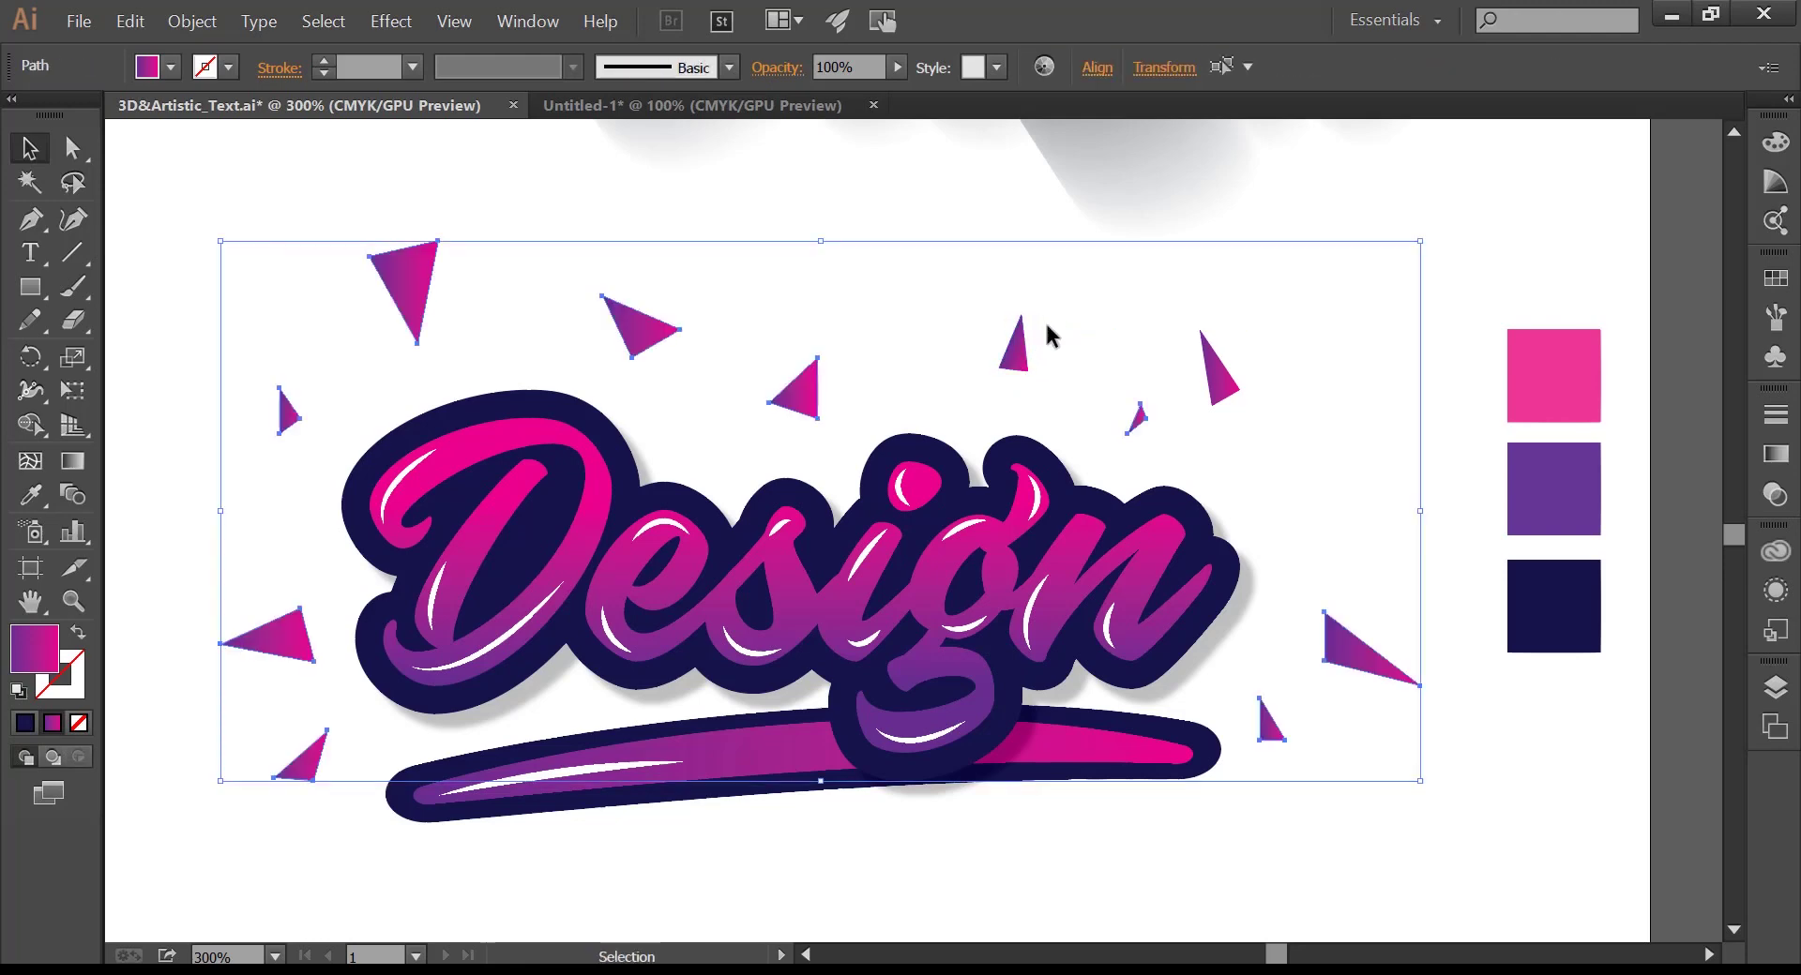
key("ctrl+shift+a")
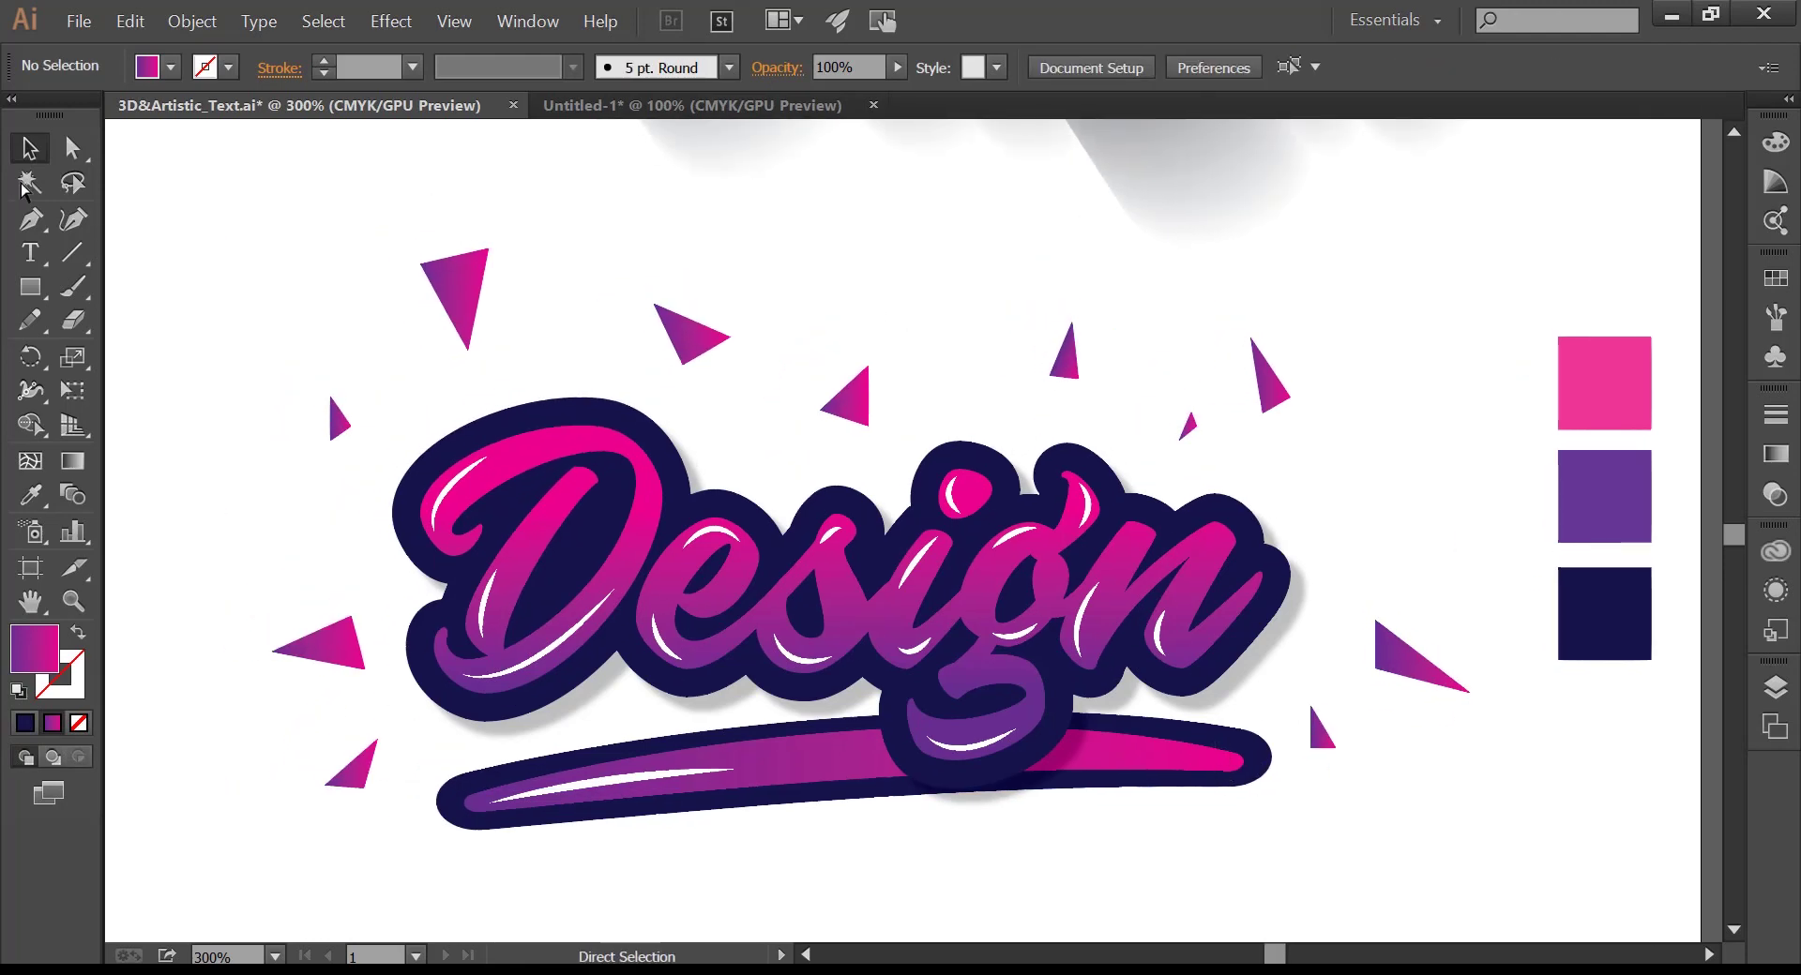
key("ctrl+s")
Step: Apply a Multiply drop shadow to the underline's navy outline with 25% opacity, 0.07 in X and Y offsets and 0.01 in blur, and save
left_click(1267, 762)
left_click(398, 26)
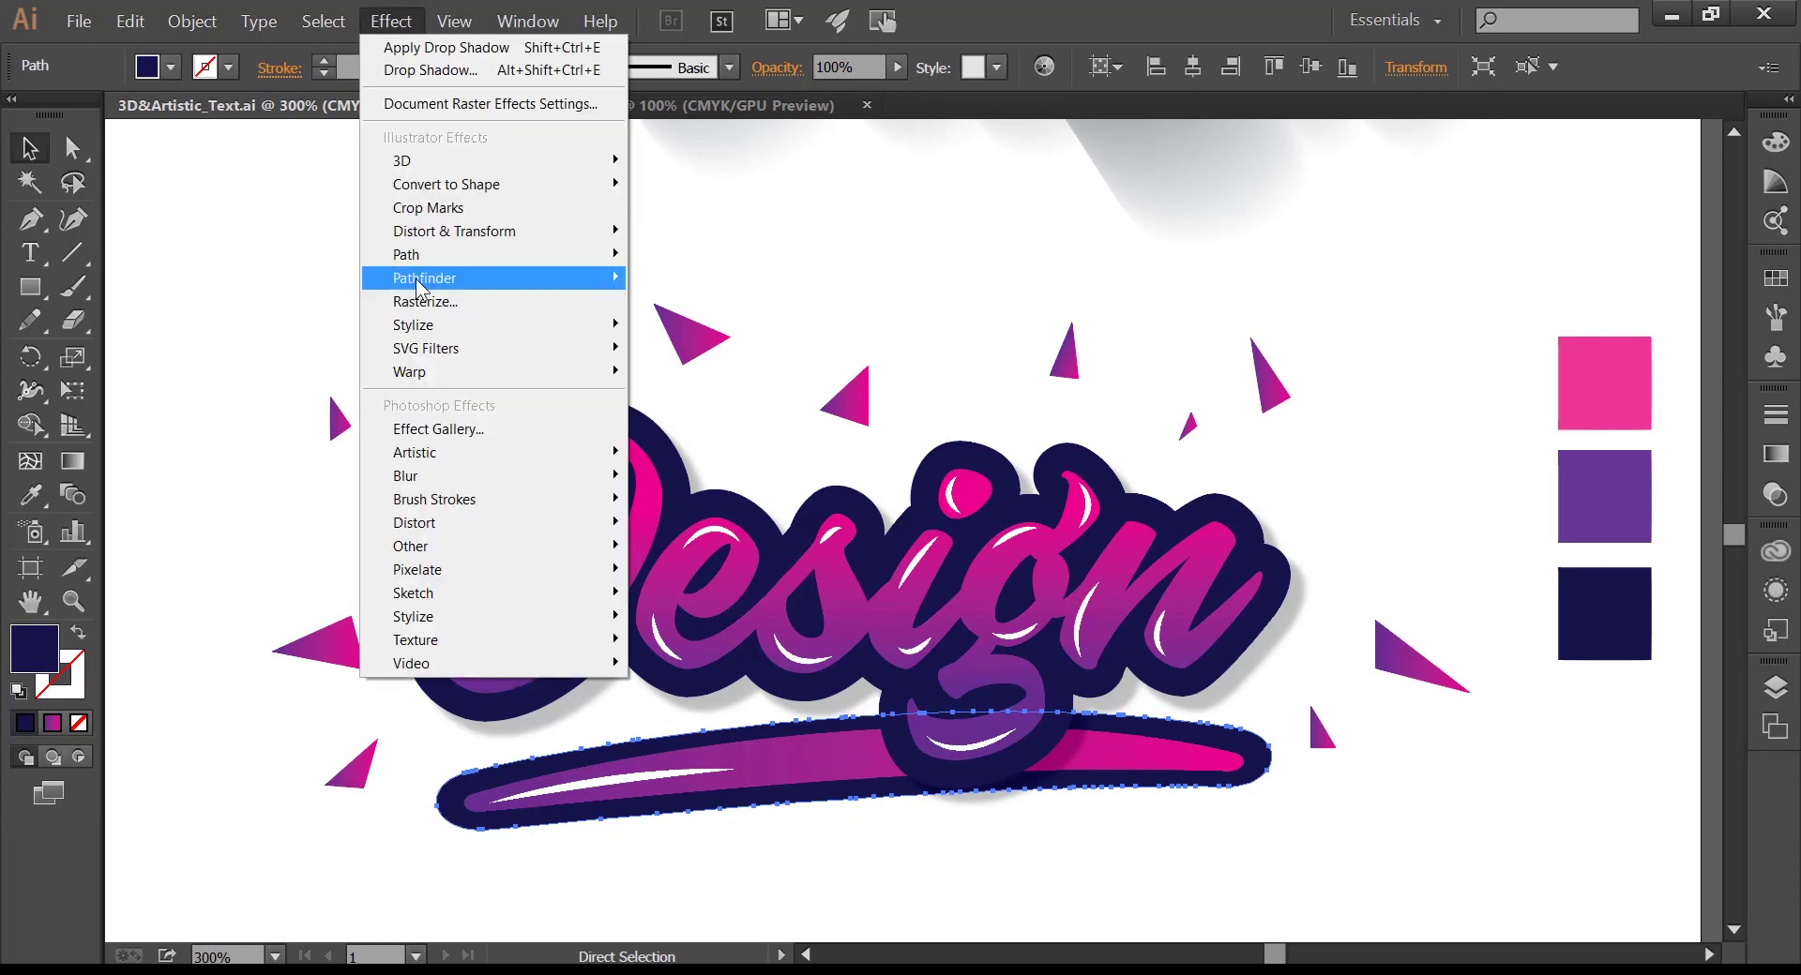
mouse_move(413, 325)
left_click(281, 326)
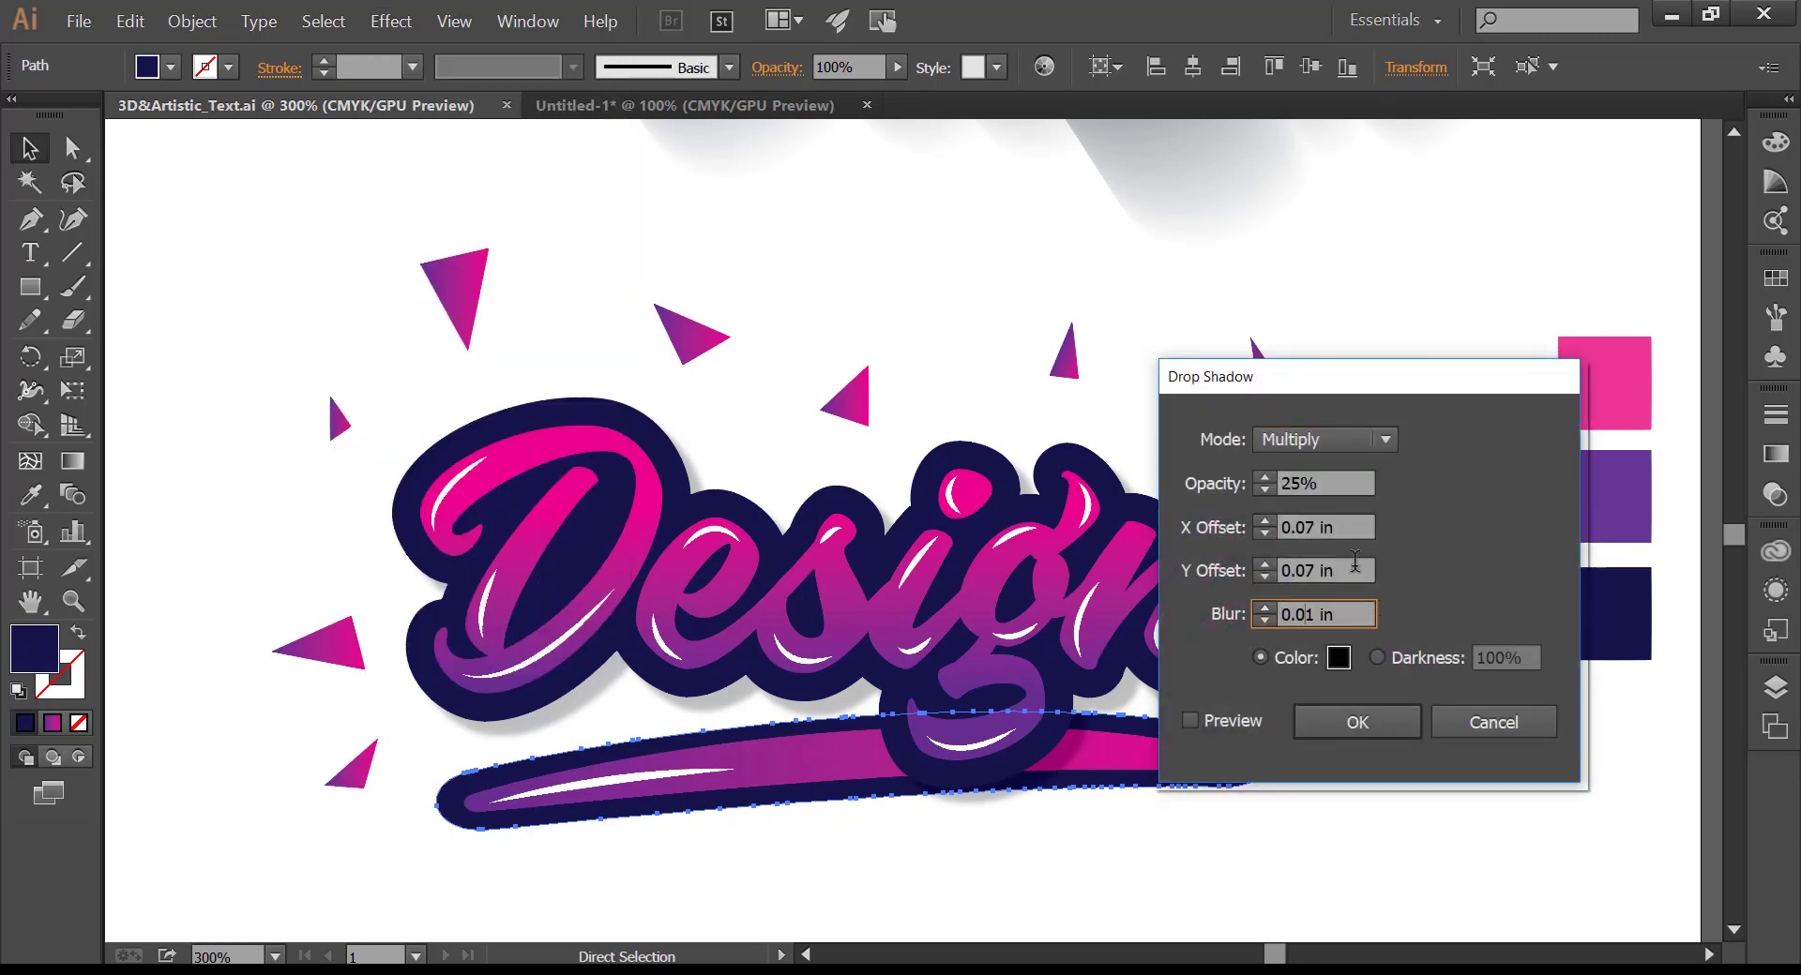
left_click(1357, 722)
left_click(1341, 345)
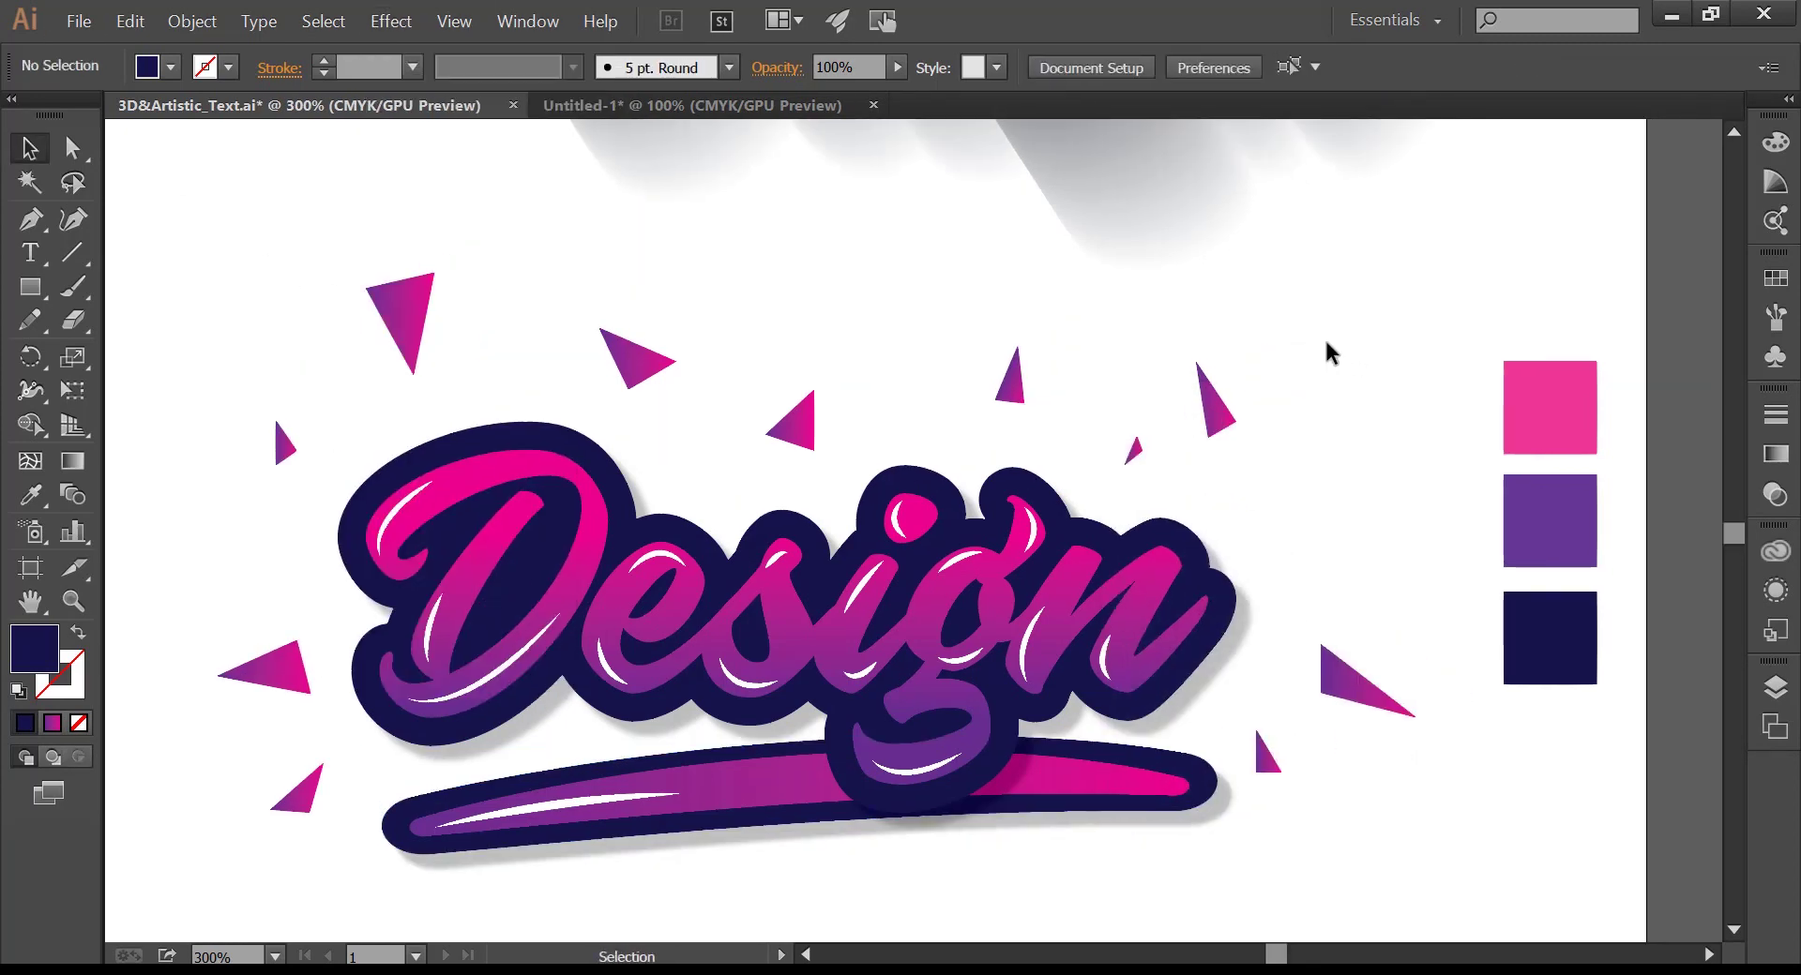
key("ctrl+s")
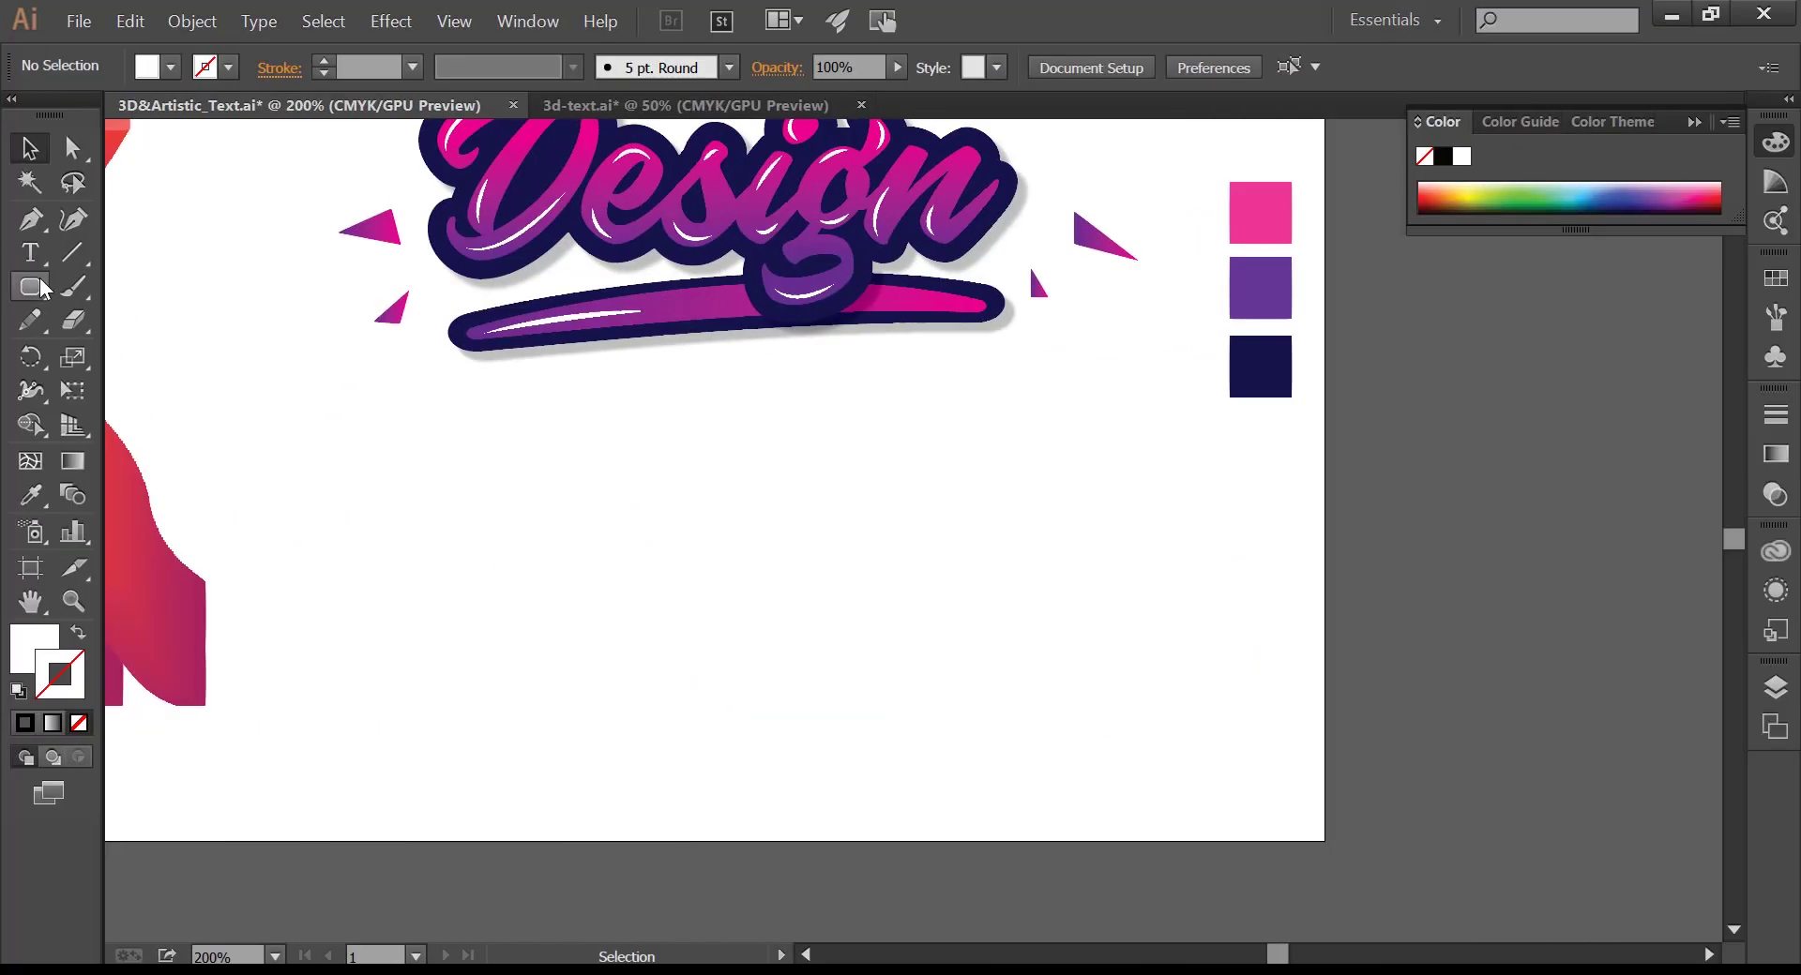
Step: Draw a rounded square in the empty area beneath the underline, center it below the artwork and make its corners rounder
left_click_drag(30, 287, 62, 300)
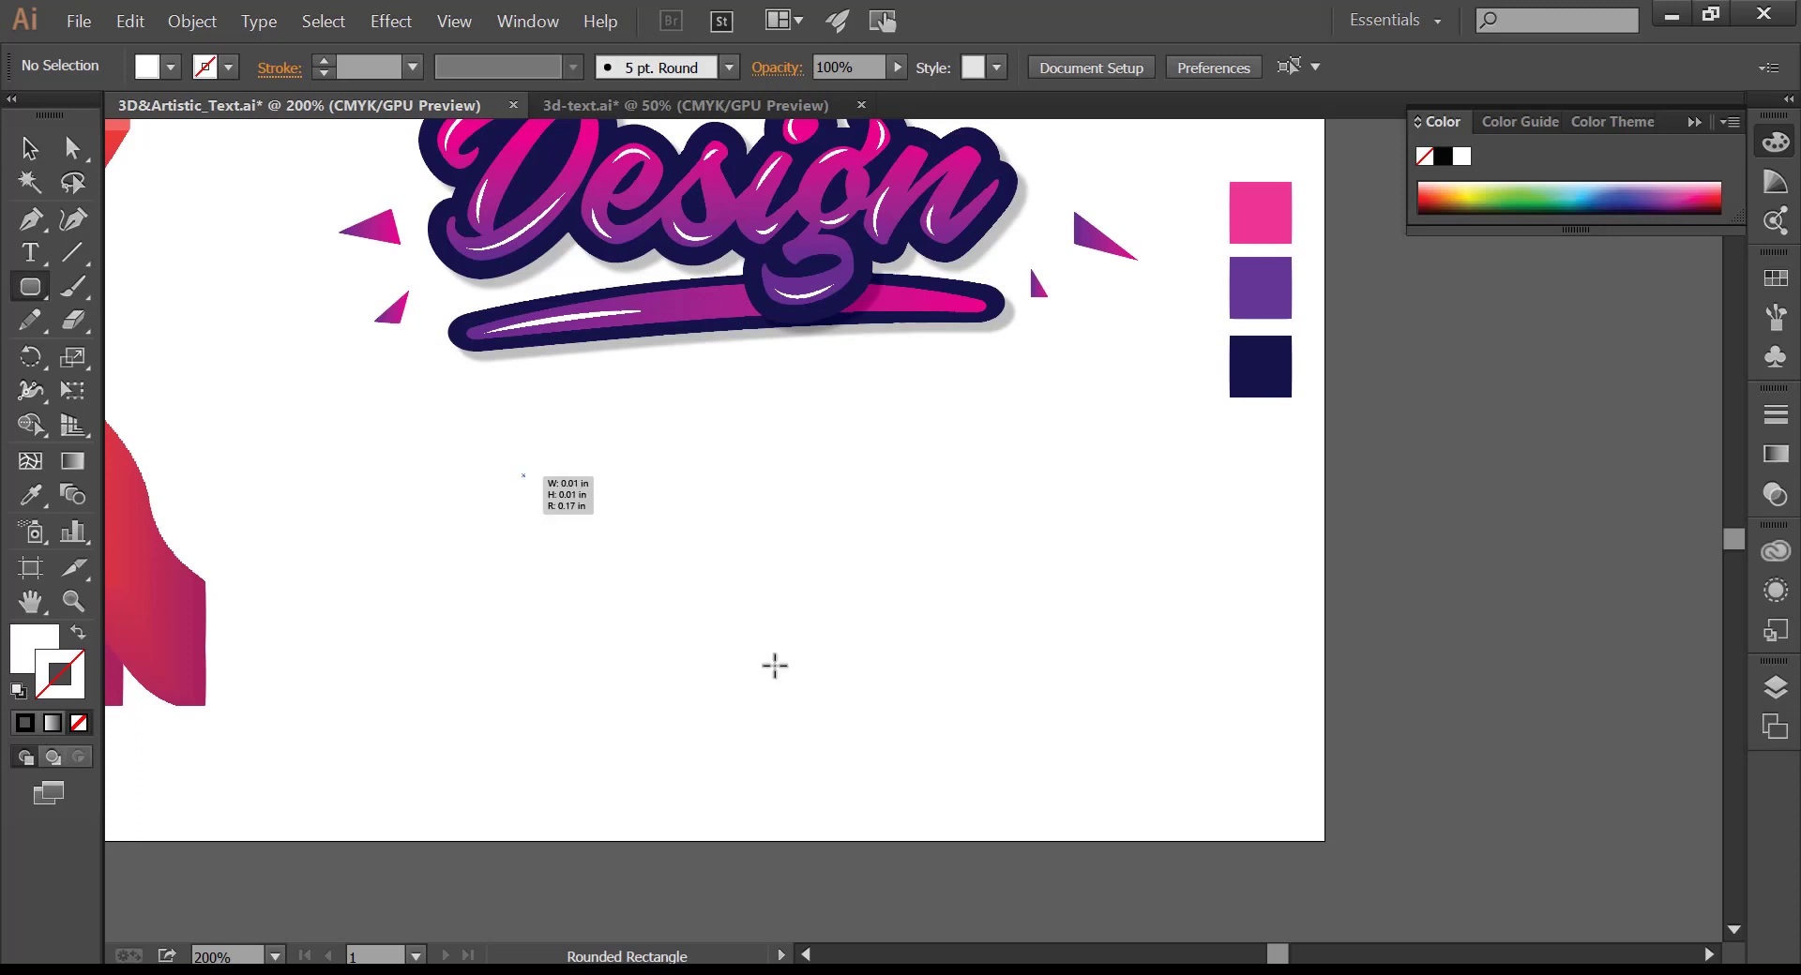
mouse_move(522, 476)
left_mouse_down()
mouse_move(852, 514)
mouse_move(872, 486)
left_mouse_up()
key("v")
left_click_drag(730, 624, 751, 594)
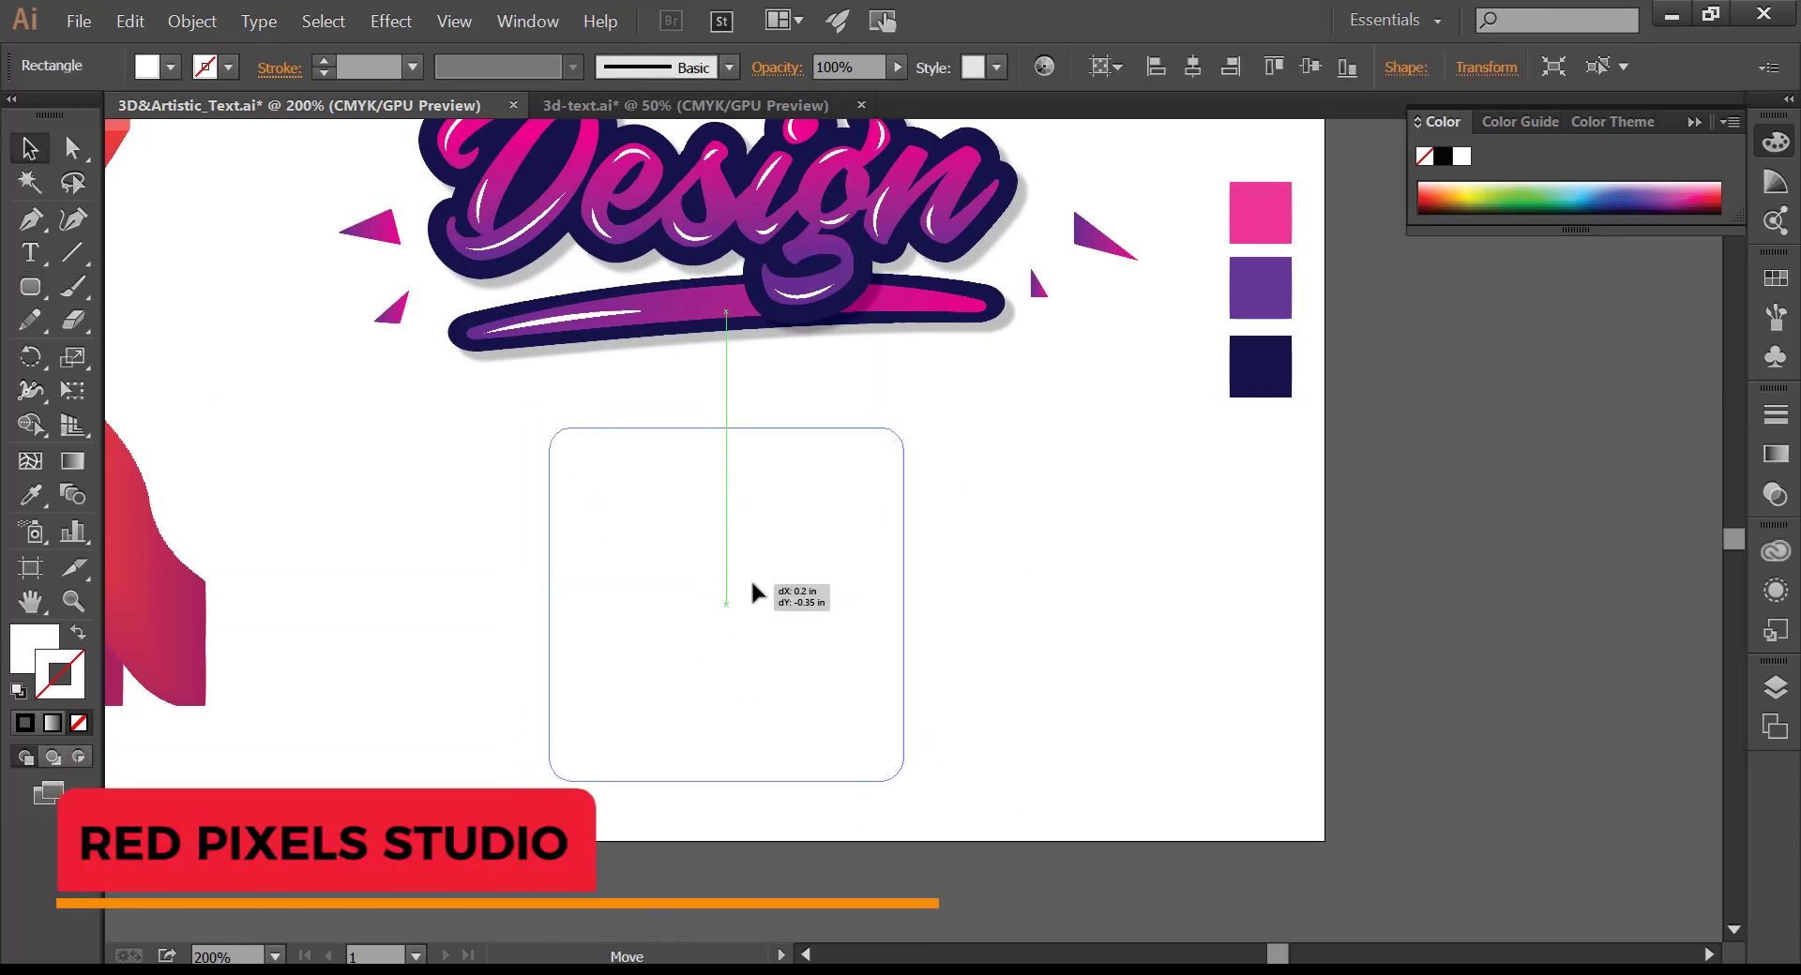
left_click_drag(865, 473, 886, 542)
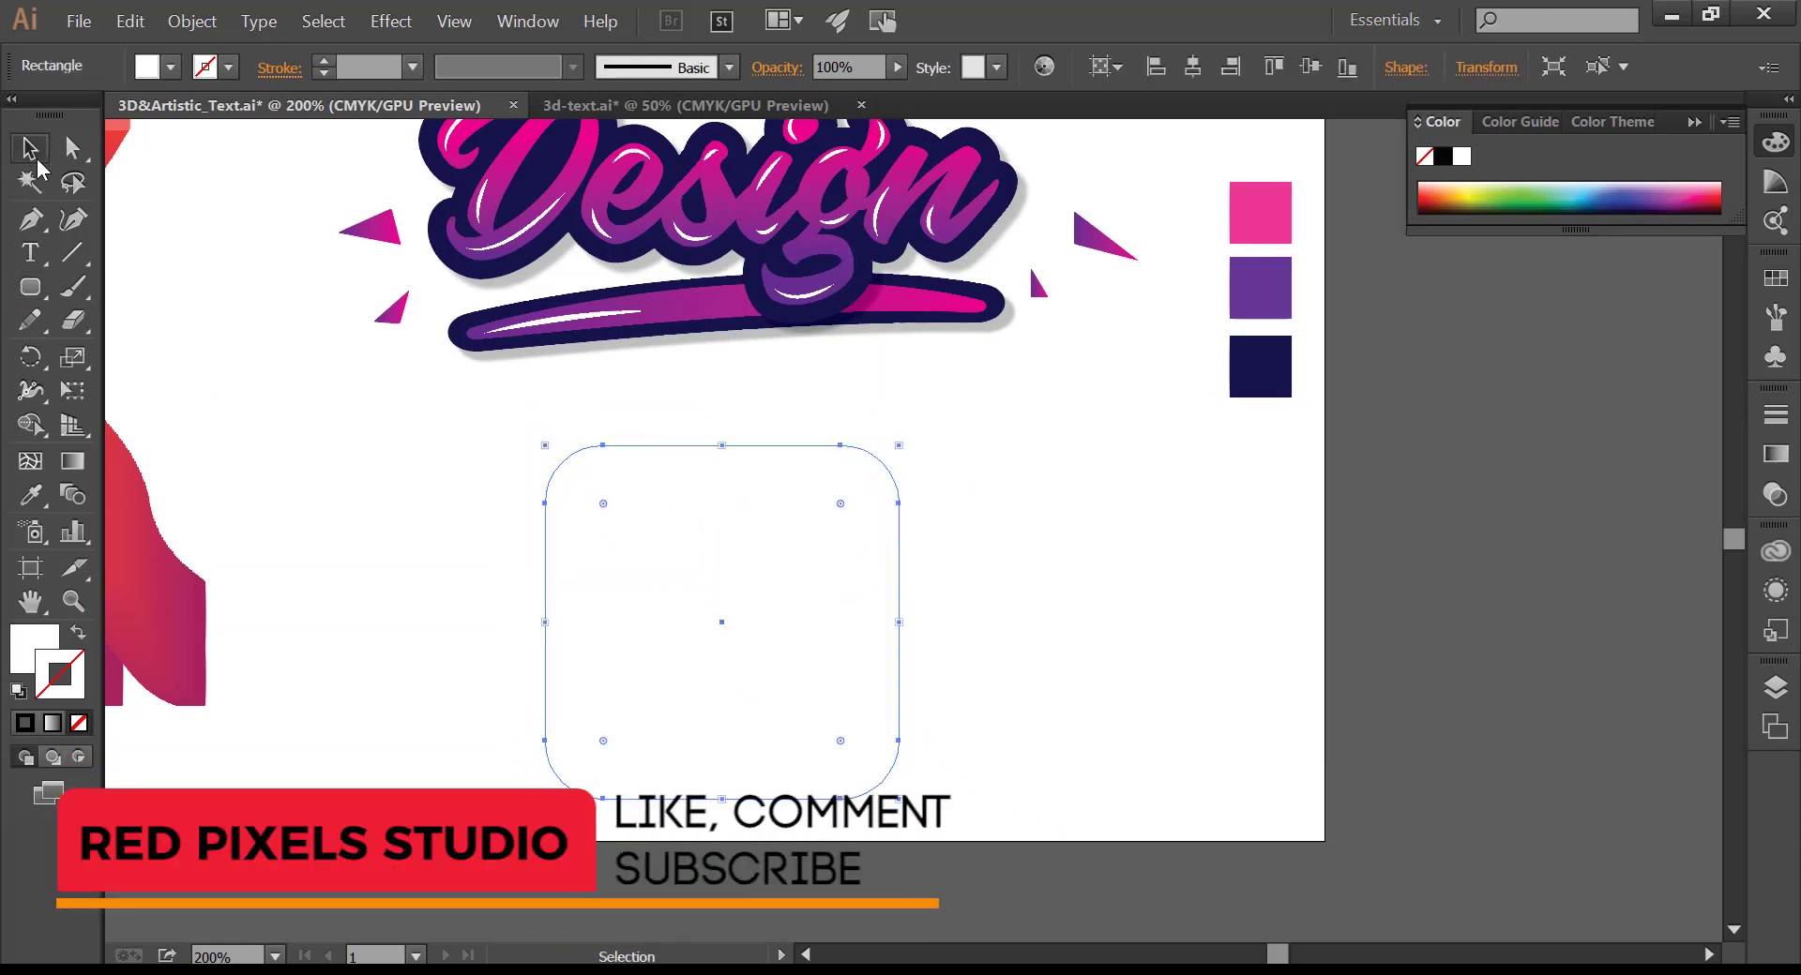
Step: Fill the rounded square with the purple-to-pink linear gradient, running diagonally from its upper-left to lower-right corner at about -47.7°
left_click(115, 145)
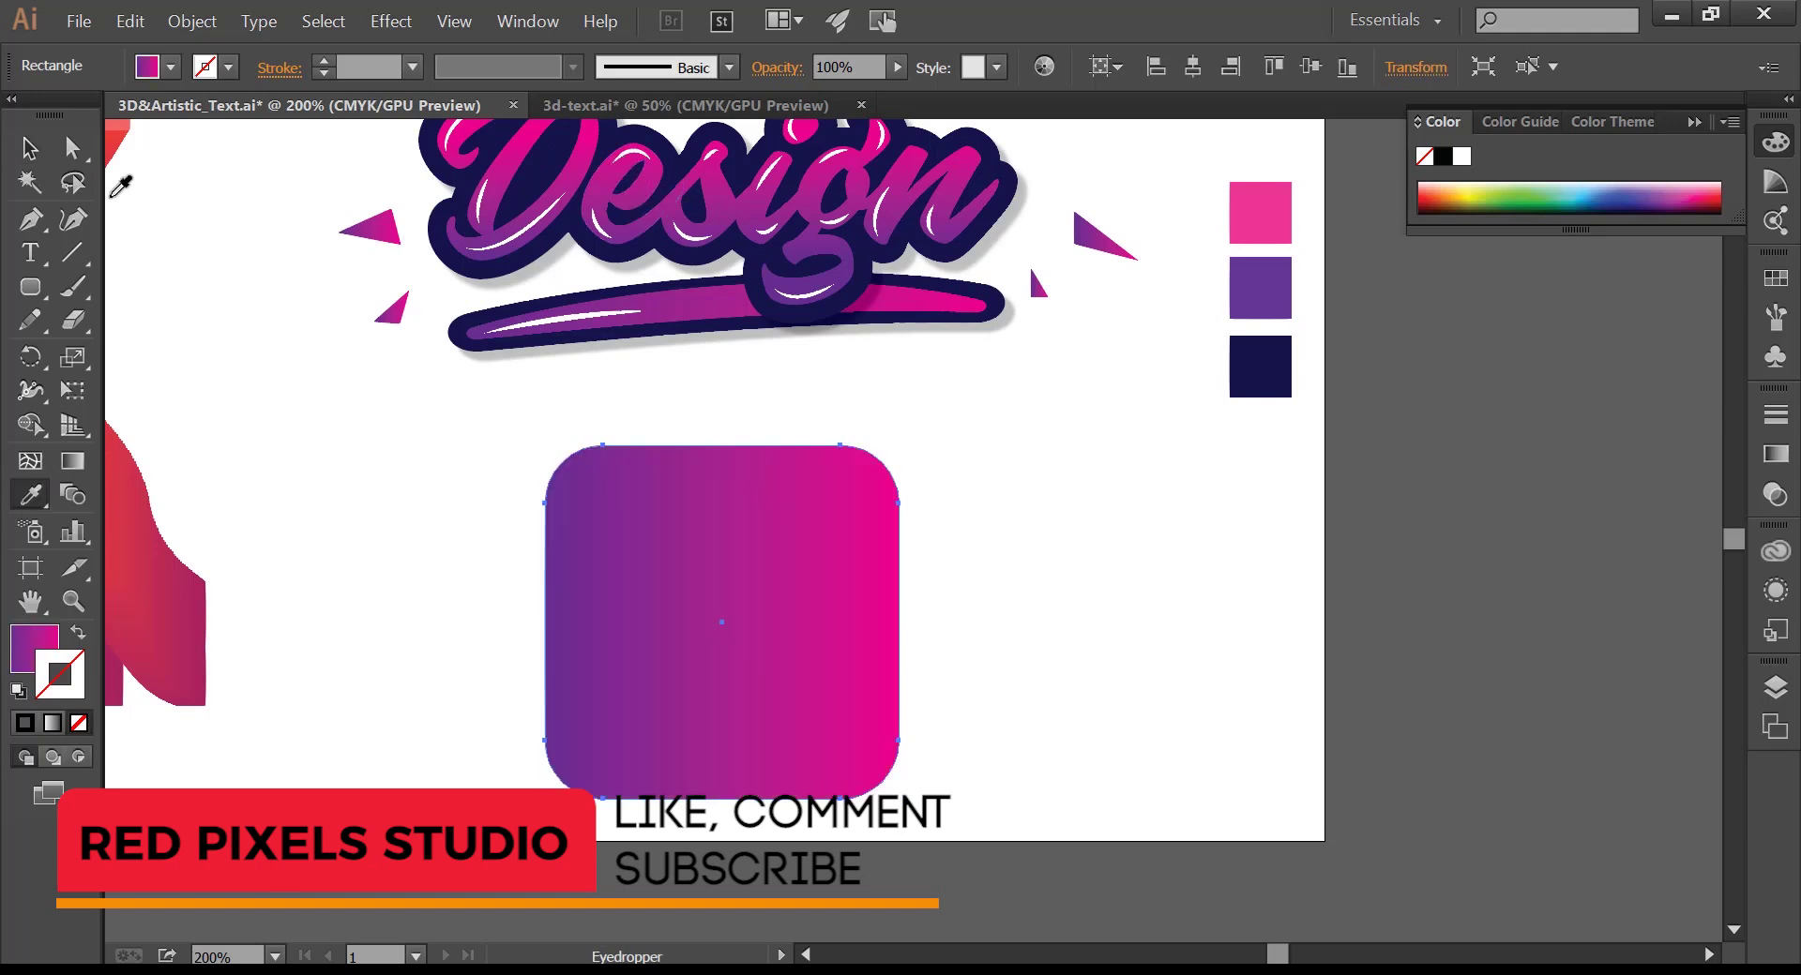
left_click(72, 460)
left_click(1774, 456)
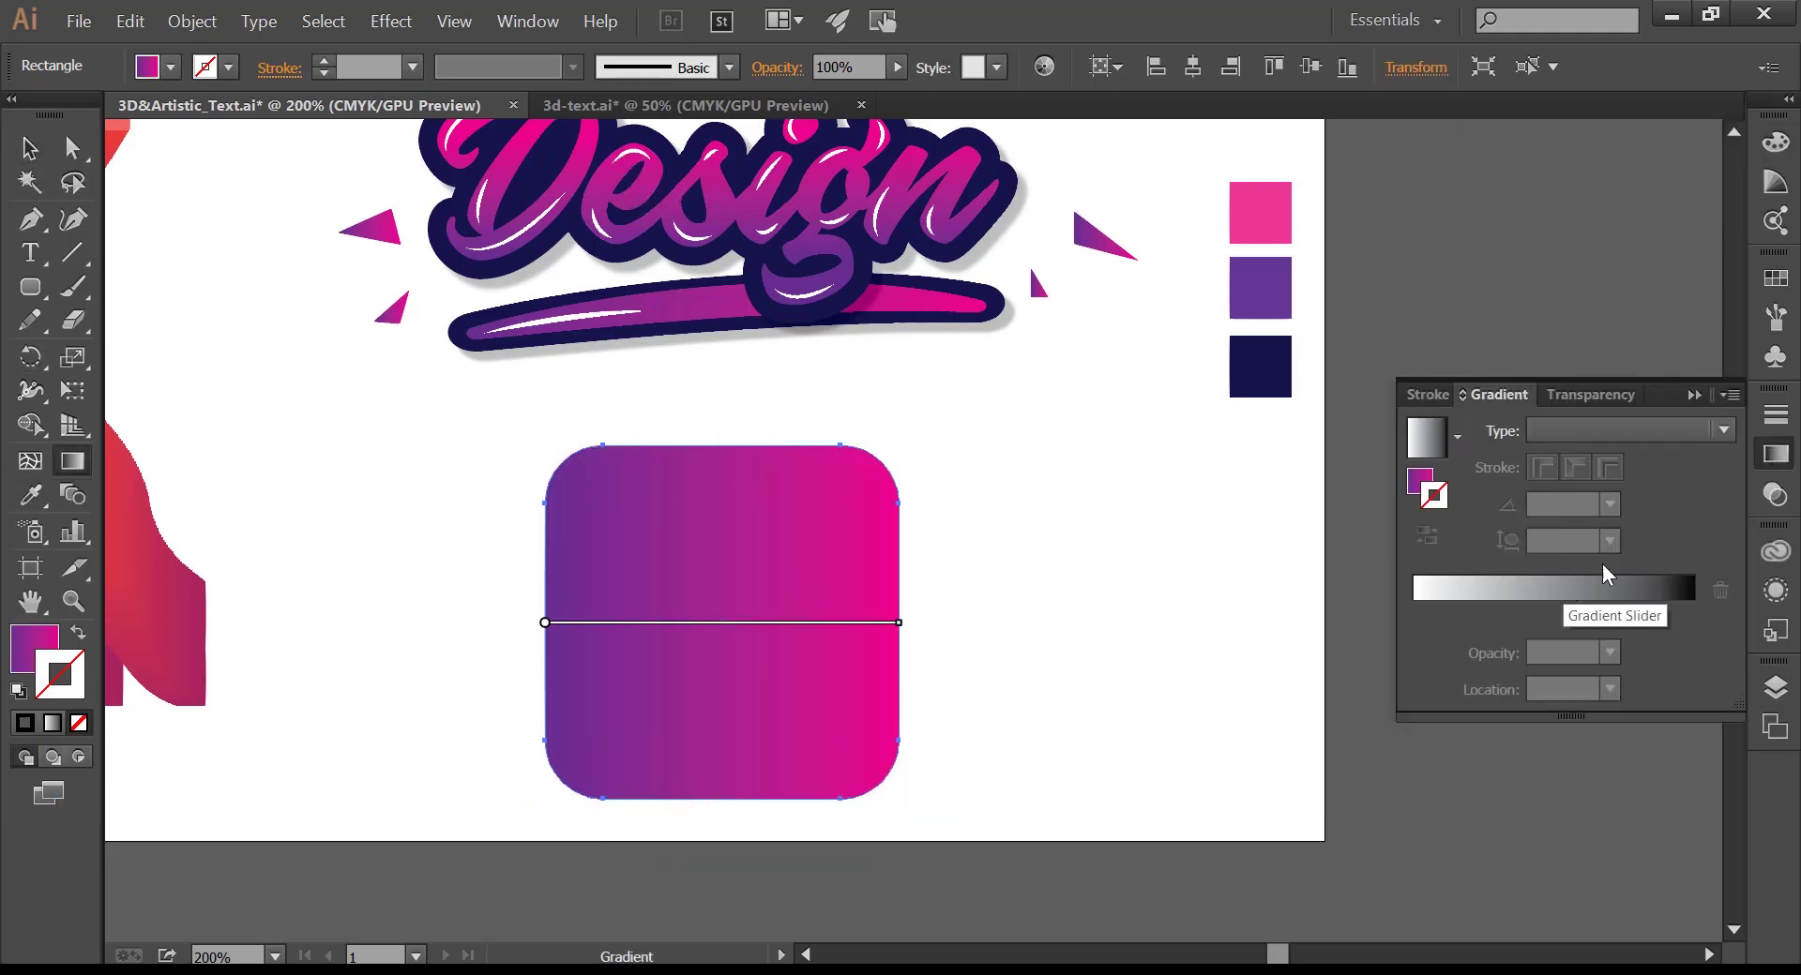
left_click(1419, 482)
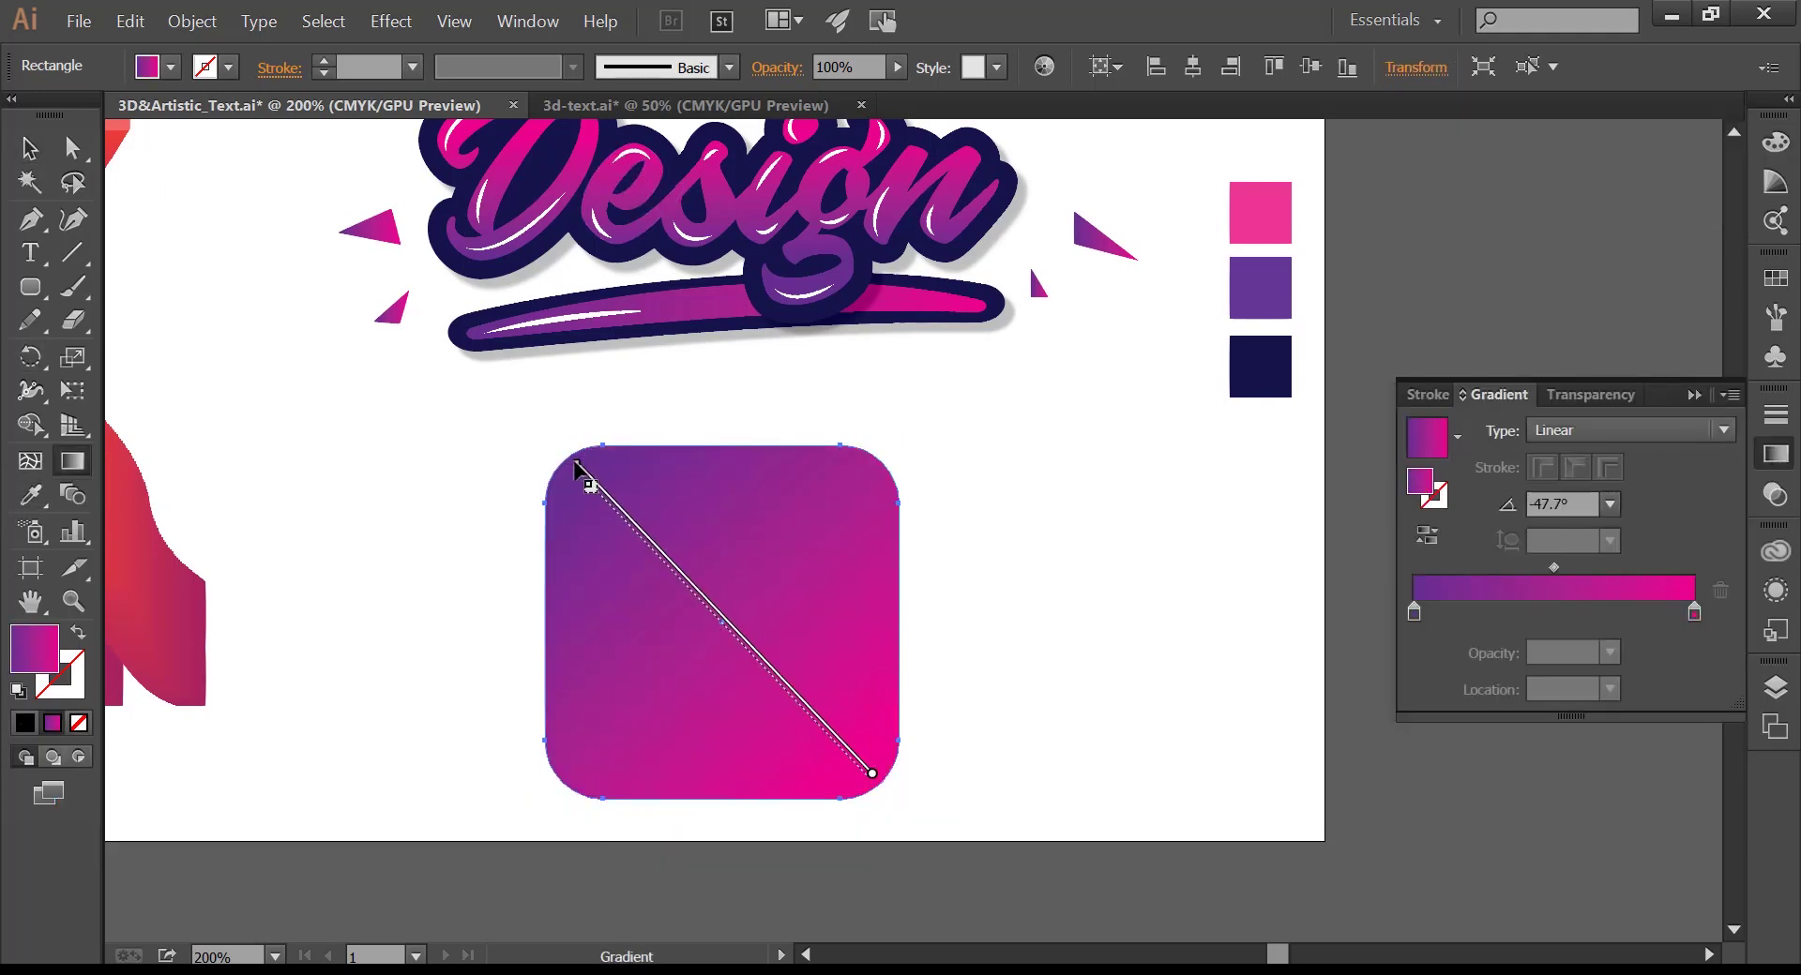